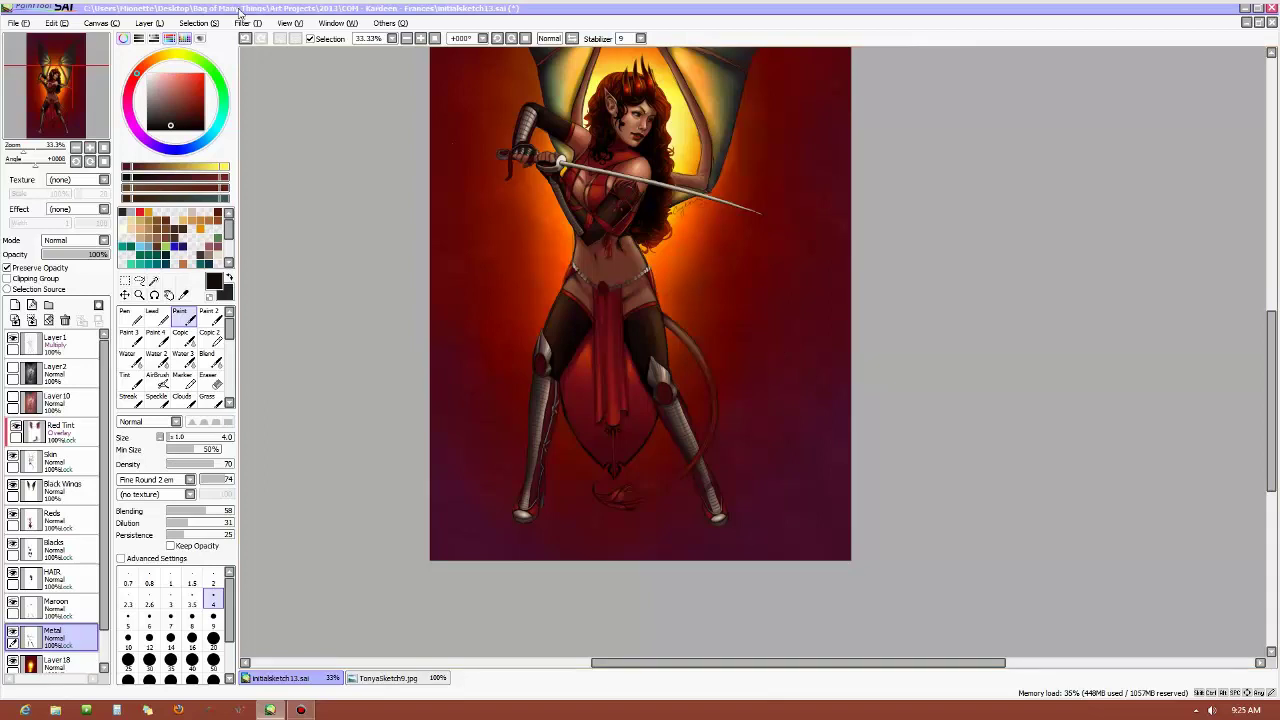
{"action": "left_click", "coordinate": [247, 22]}
{"action": "left_click", "coordinate": [253, 53]}
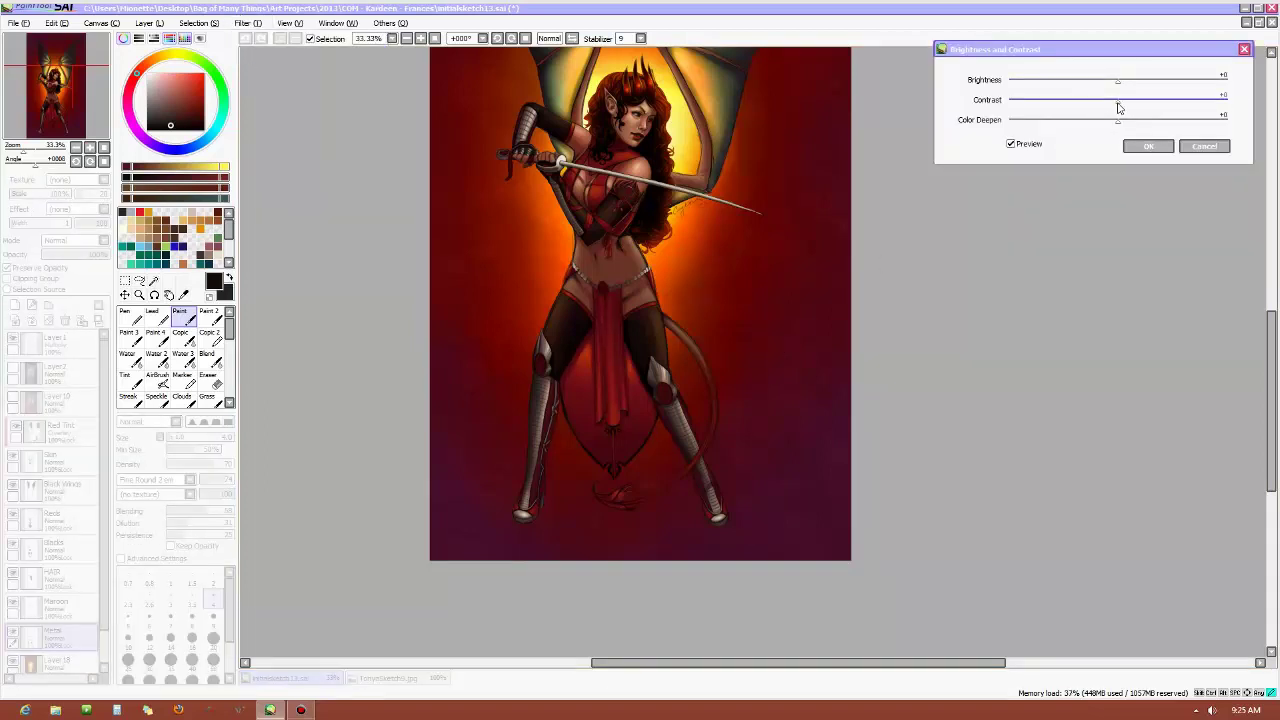
{"action": "left_click_drag", "start_coordinate": [1130, 112], "coordinate": [1152, 112]}
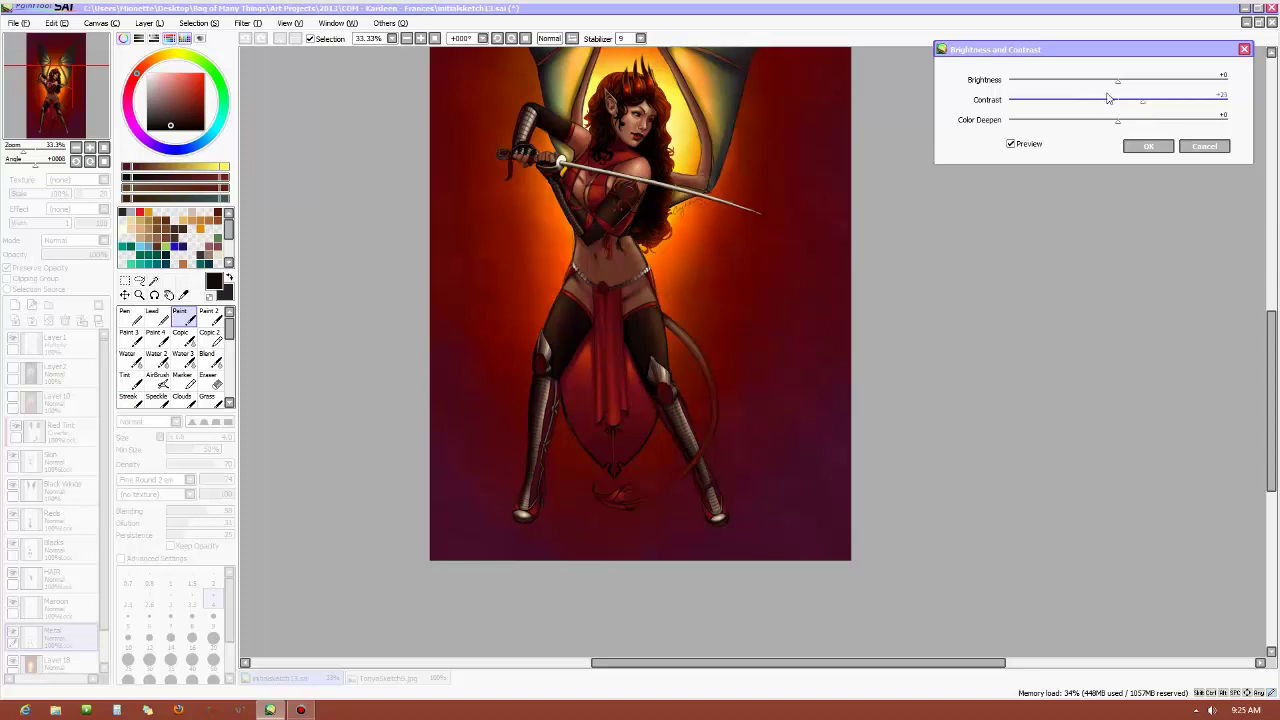
{"action": "left_click", "coordinate": [1120, 87]}
{"action": "left_click_drag", "start_coordinate": [1099, 88], "coordinate": [1115, 90]}
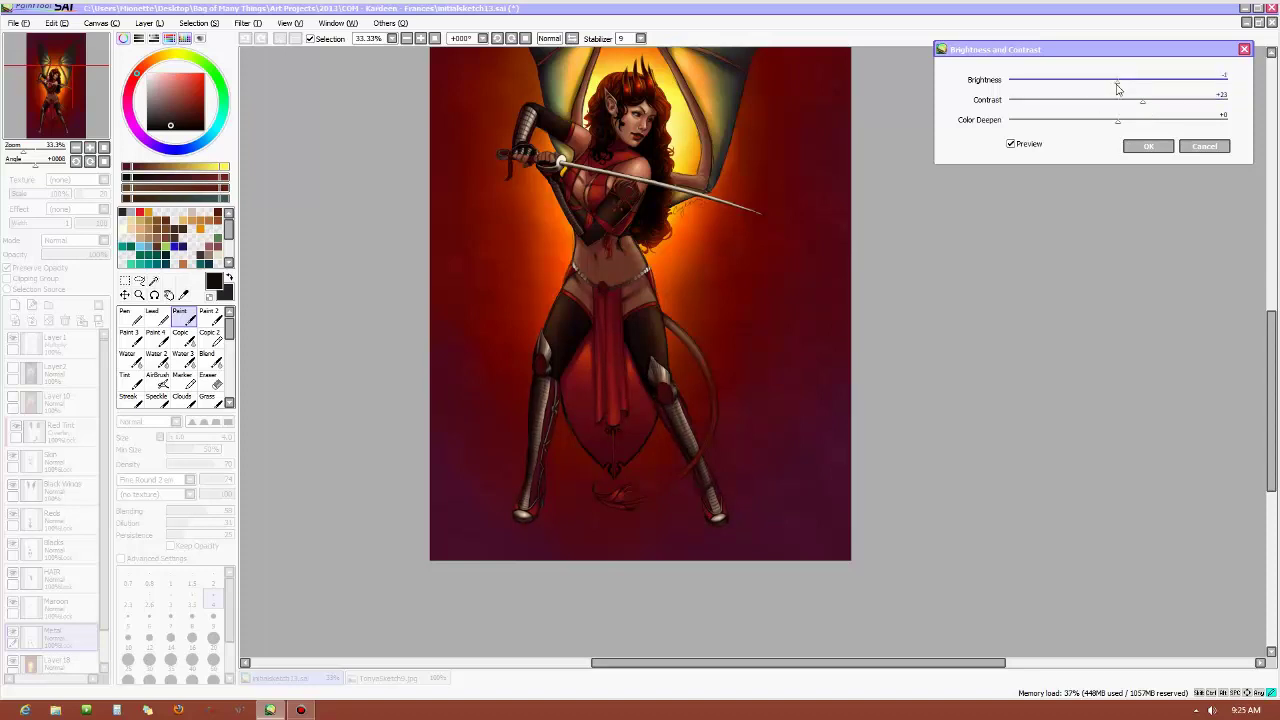
{"action": "left_click_drag", "start_coordinate": [1123, 92], "coordinate": [1147, 94]}
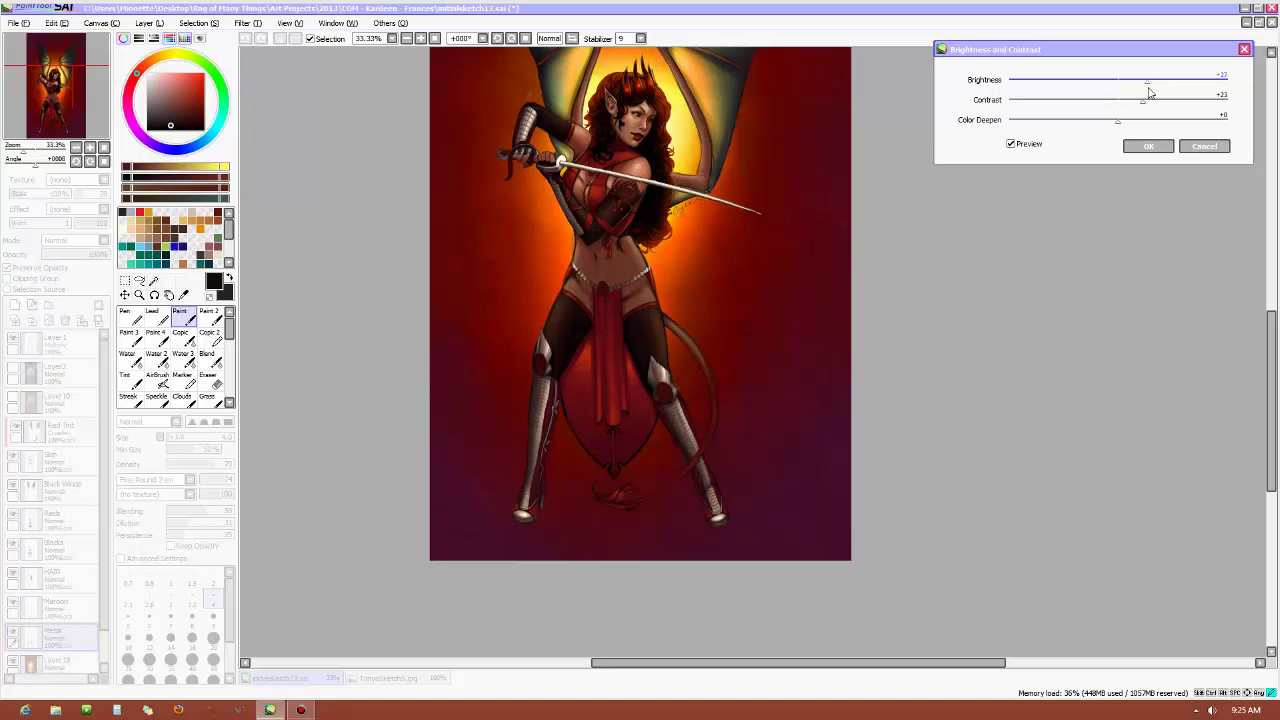
{"action": "left_click_drag", "start_coordinate": [1149, 92], "coordinate": [1155, 92]}
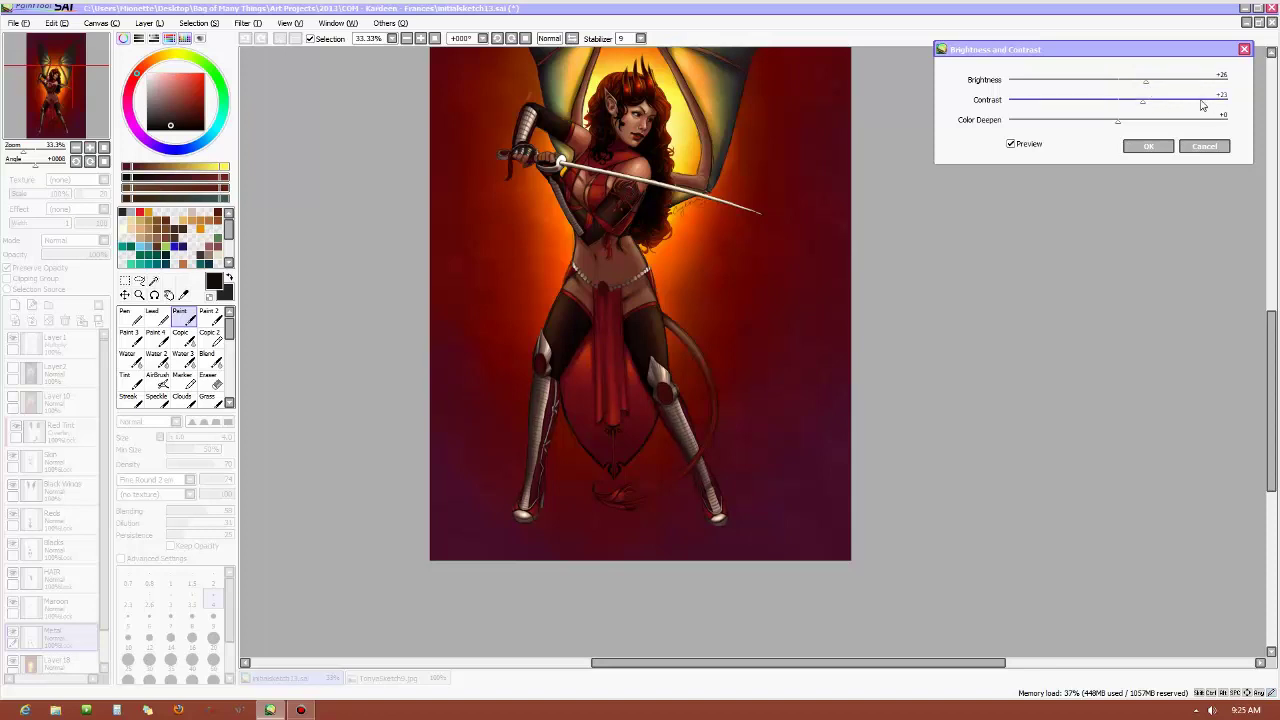
{"action": "left_click_drag", "start_coordinate": [1148, 105], "coordinate": [1152, 105]}
{"action": "left_click_drag", "start_coordinate": [1274, 378], "coordinate": [1266, 356]}
{"action": "scroll", "coordinate": [645, 377], "scroll_direction": "up", "scroll_amount": 1}
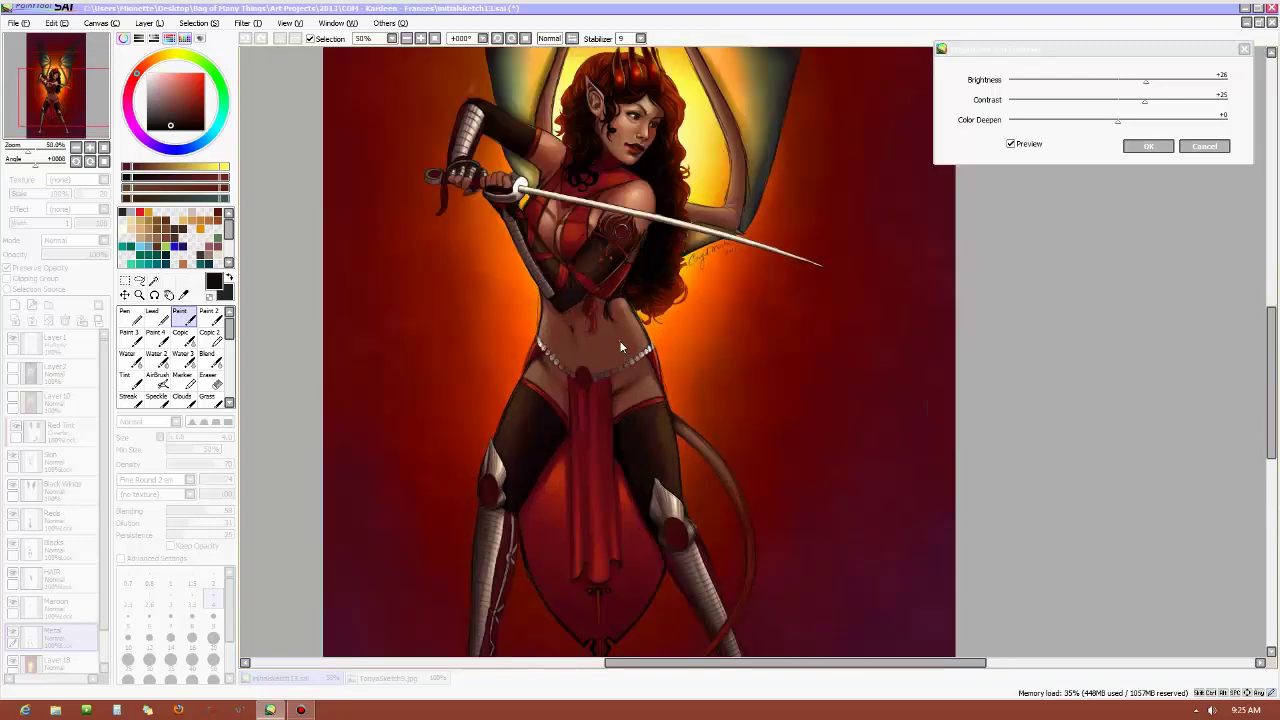
{"action": "left_click", "coordinate": [1204, 147]}
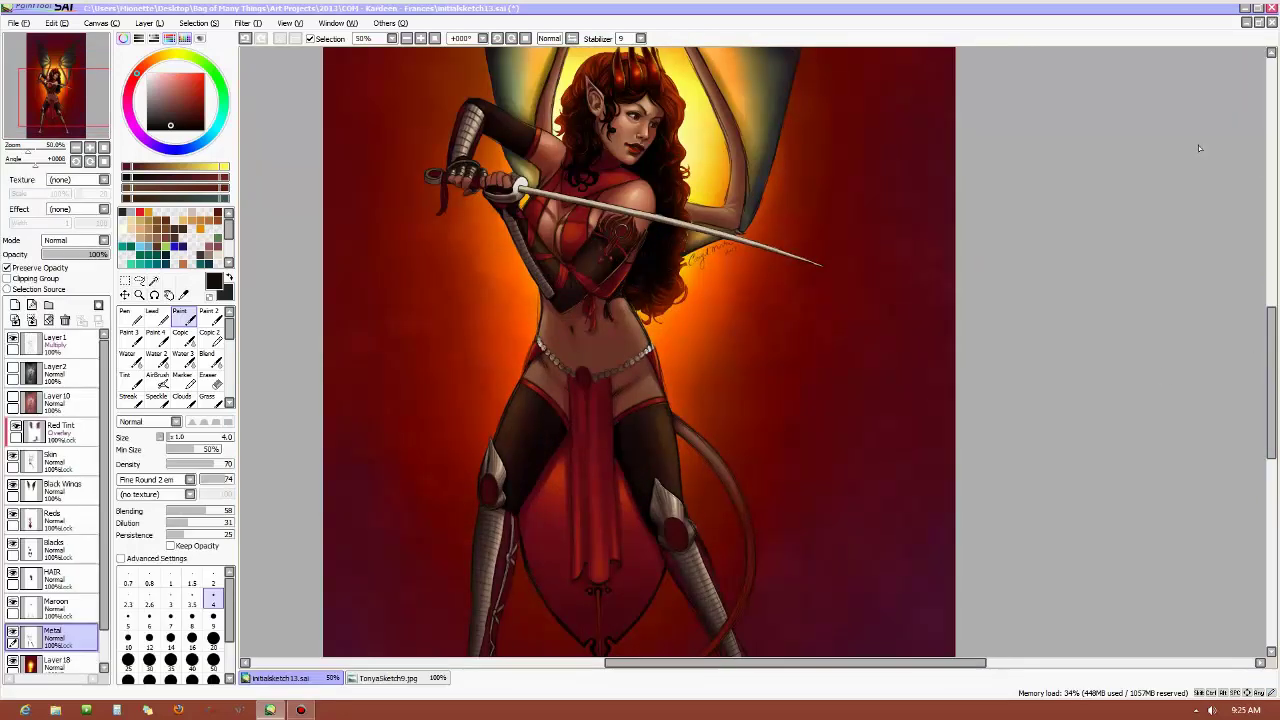
Sample the orange-red background glow beside the hanging cloth and add a new Overlay layer above the Metal layer
{"action": "left_click_drag", "start_coordinate": [1268, 283], "coordinate": [1260, 351]}
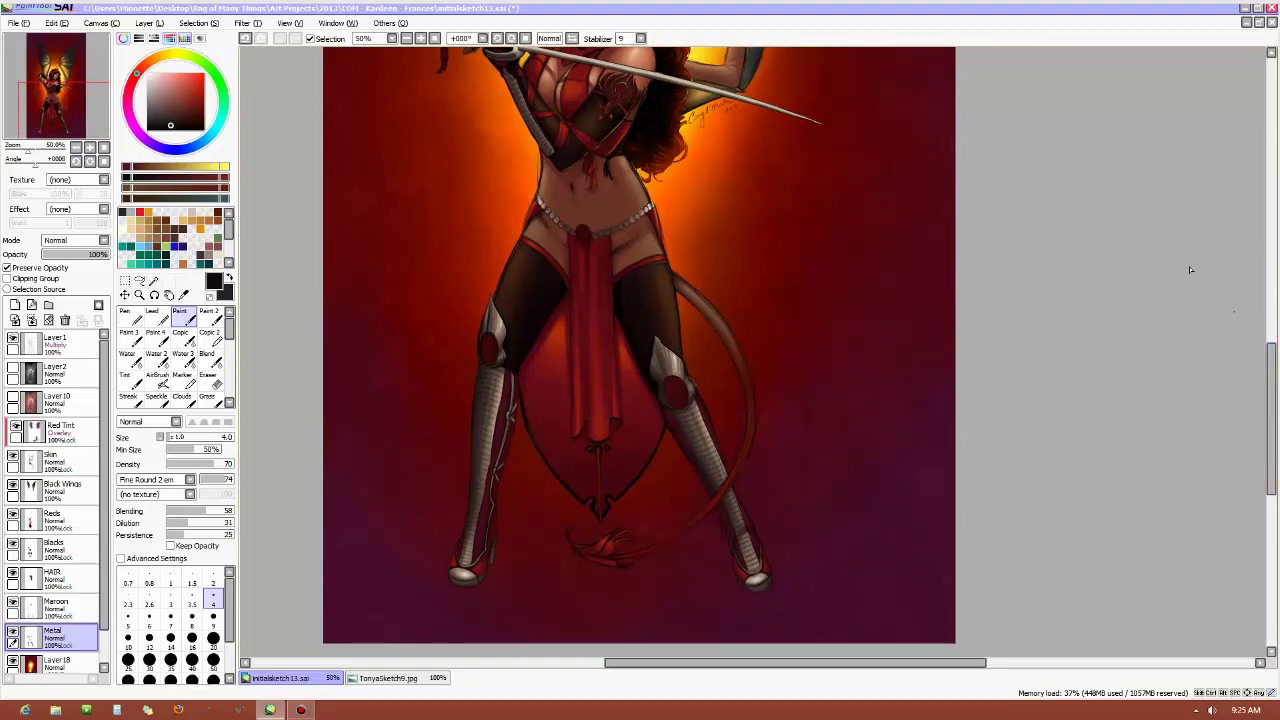
{"action": "left_click_drag", "start_coordinate": [1267, 338], "coordinate": [1258, 373]}
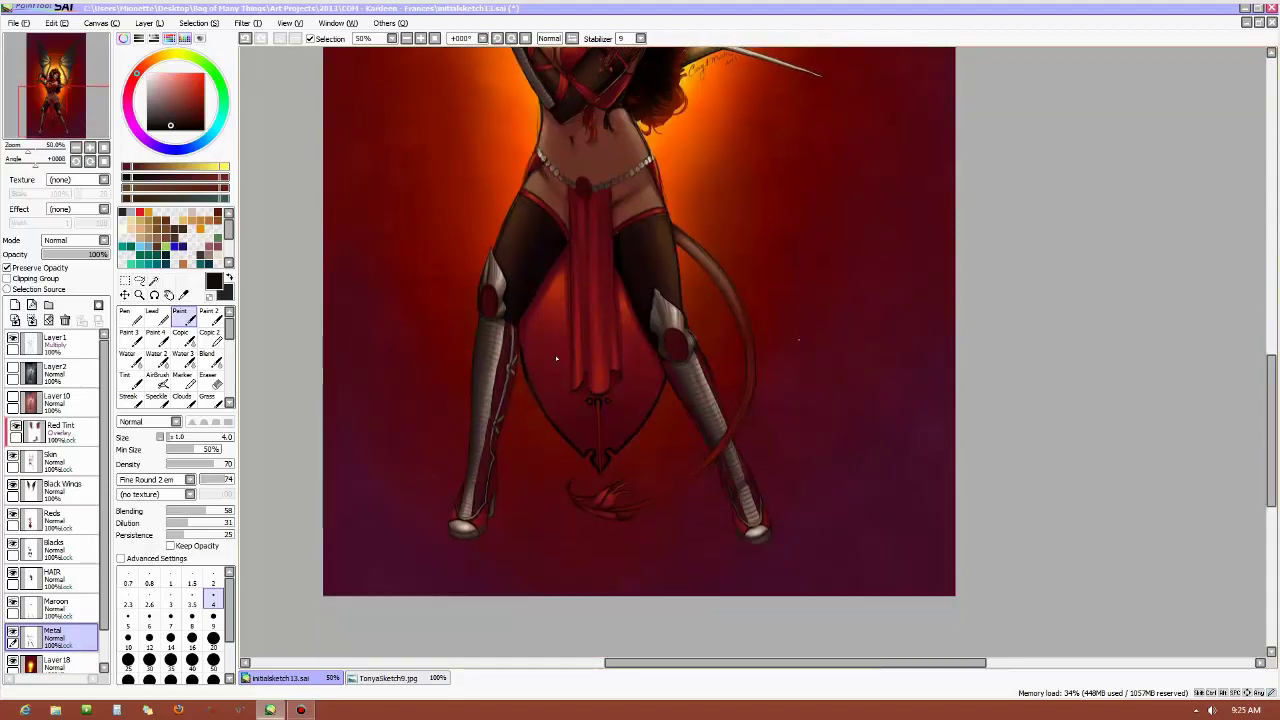
{"action": "scroll", "coordinate": [510, 290], "scroll_direction": "up", "scroll_amount": 2}
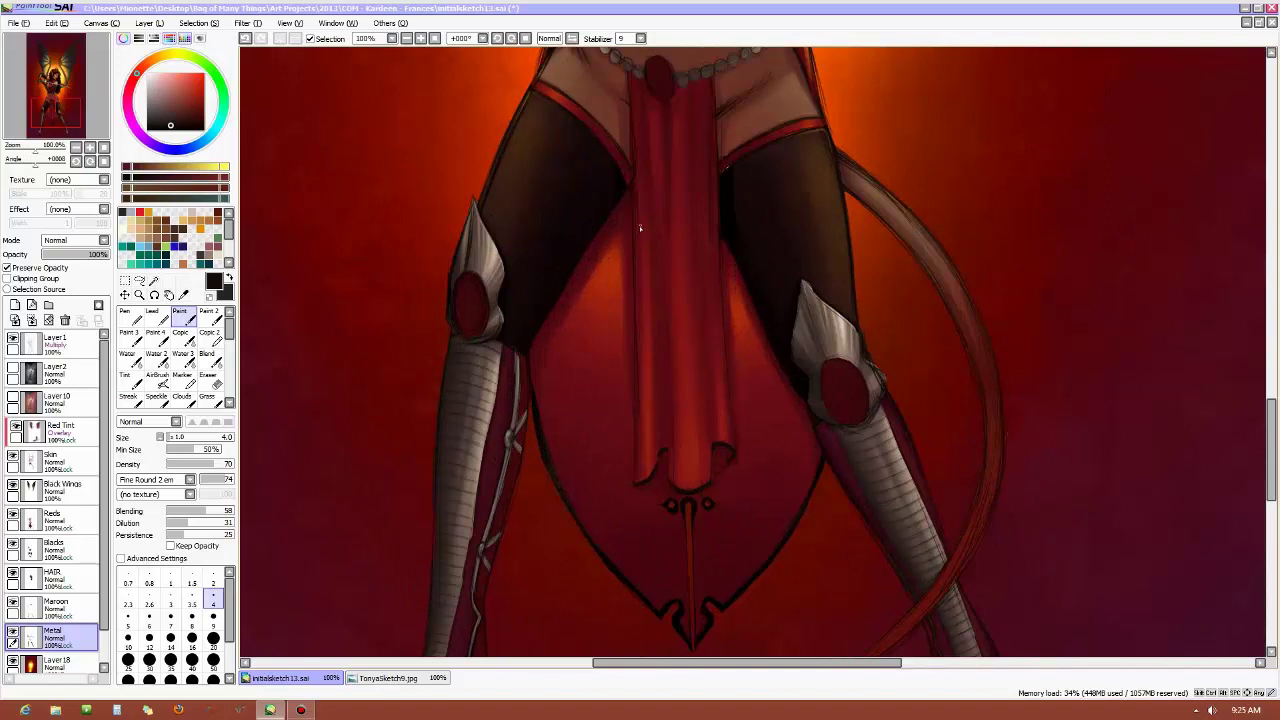
{"action": "left_click", "coordinate": [609, 275], "text": "alt"}
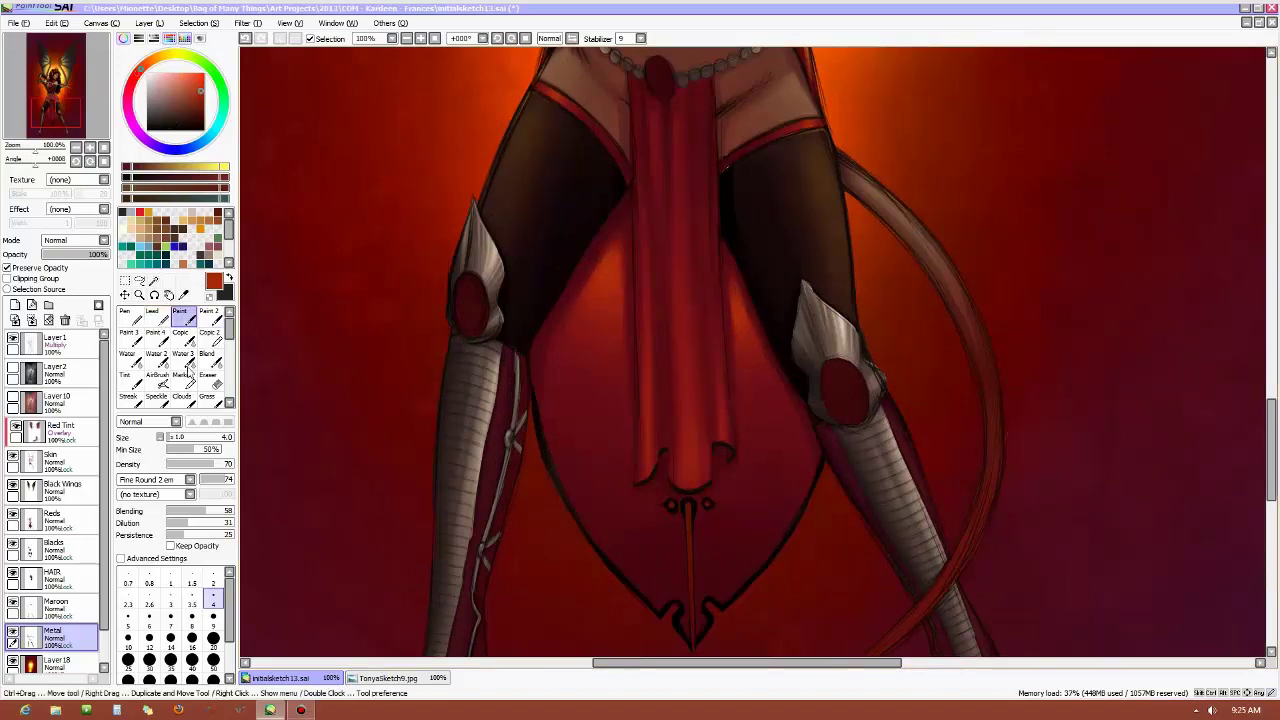
{"action": "left_click", "coordinate": [213, 620]}
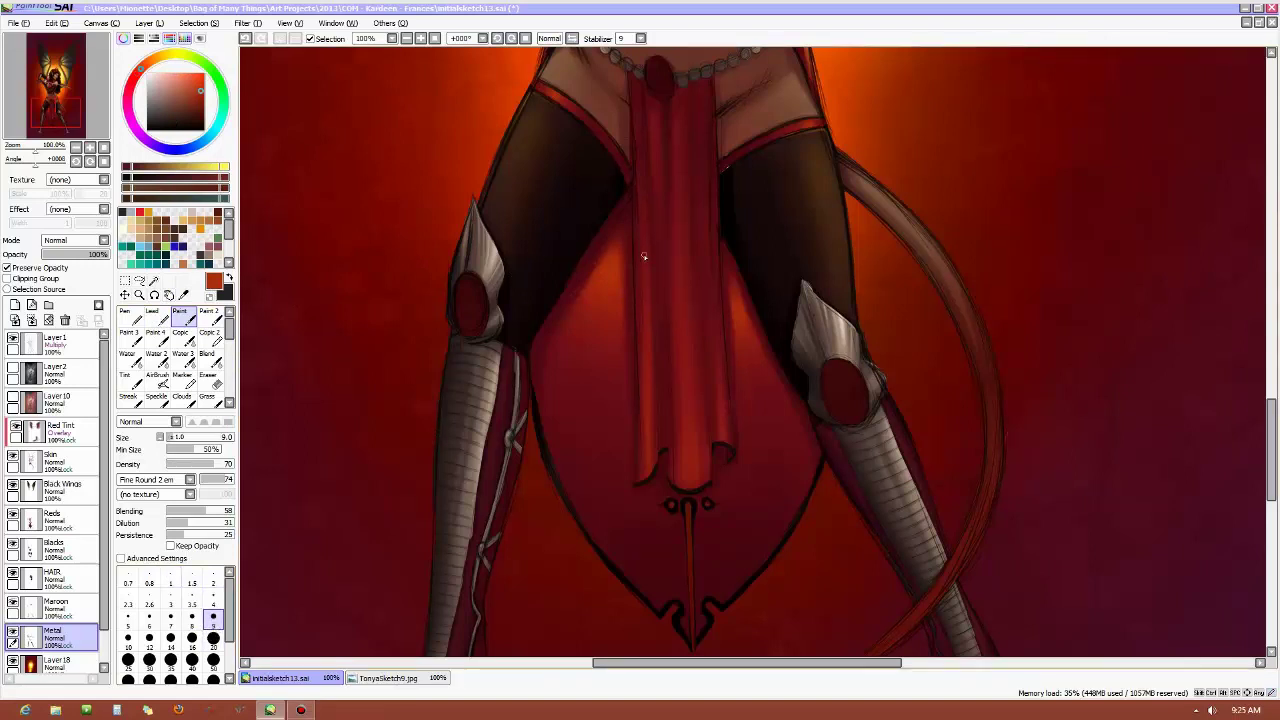
{"action": "left_click", "coordinate": [15, 305]}
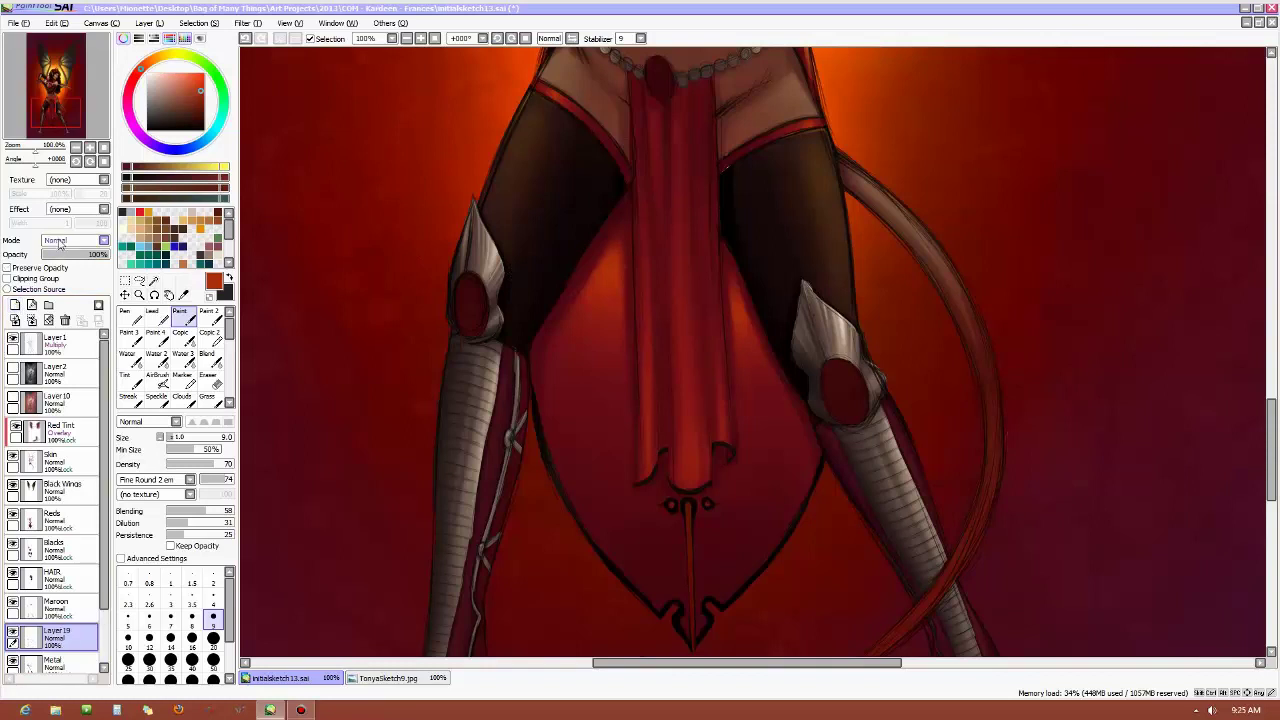
{"action": "left_click", "coordinate": [75, 240]}
{"action": "left_click", "coordinate": [68, 298]}
Airbrush orange-red over the left leg's knee guard and upper shin armour at size 100, with the layer clipped to Metal
{"action": "left_click", "coordinate": [157, 380]}
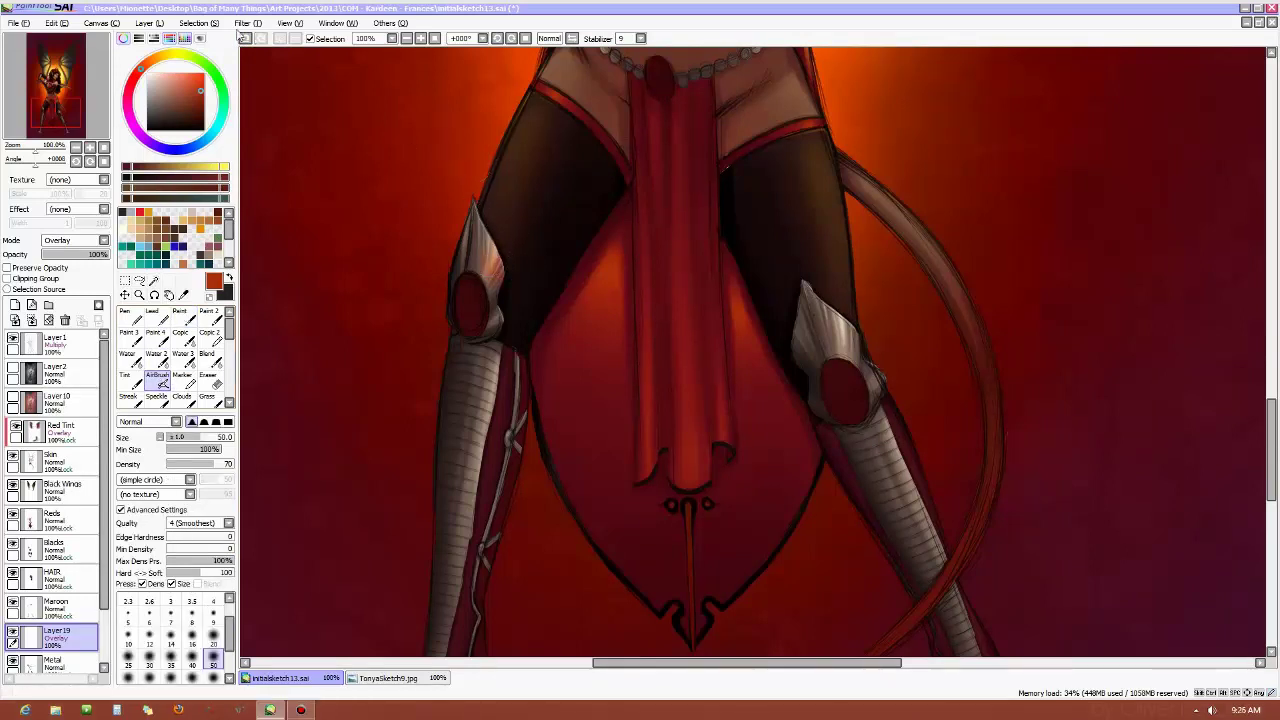
{"action": "left_click", "coordinate": [192, 677]}
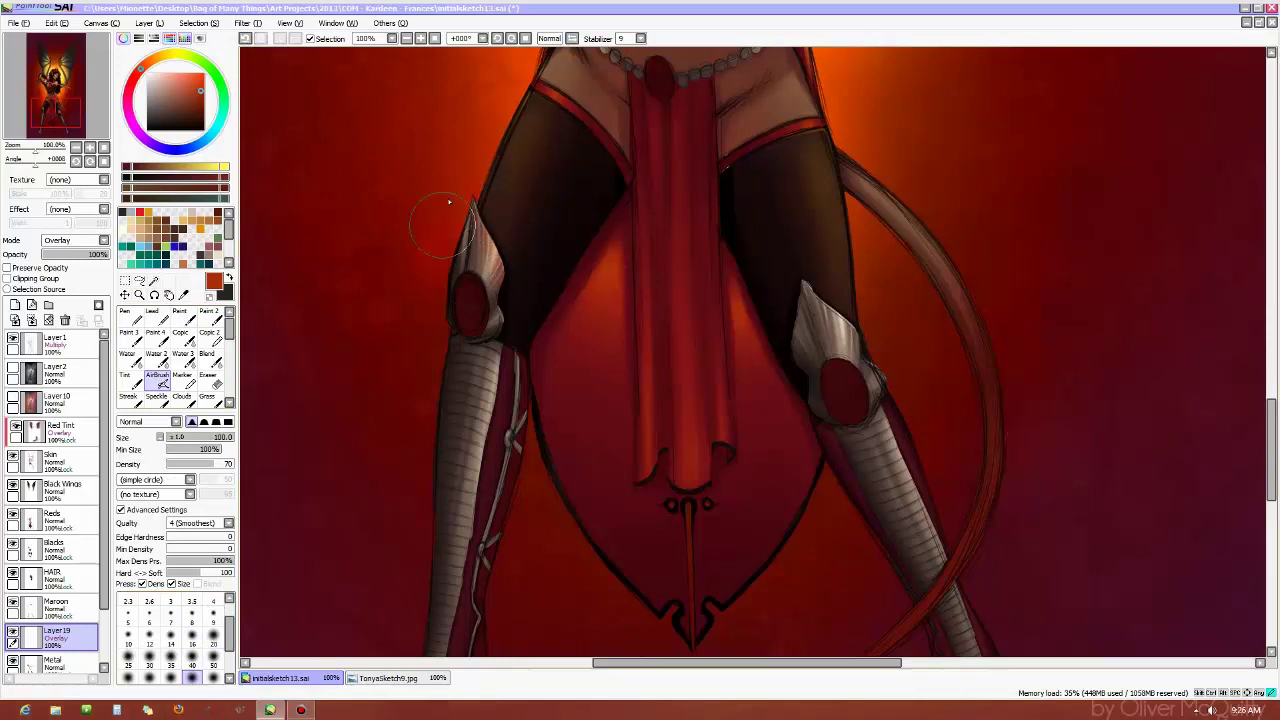
{"action": "left_click", "coordinate": [7, 279]}
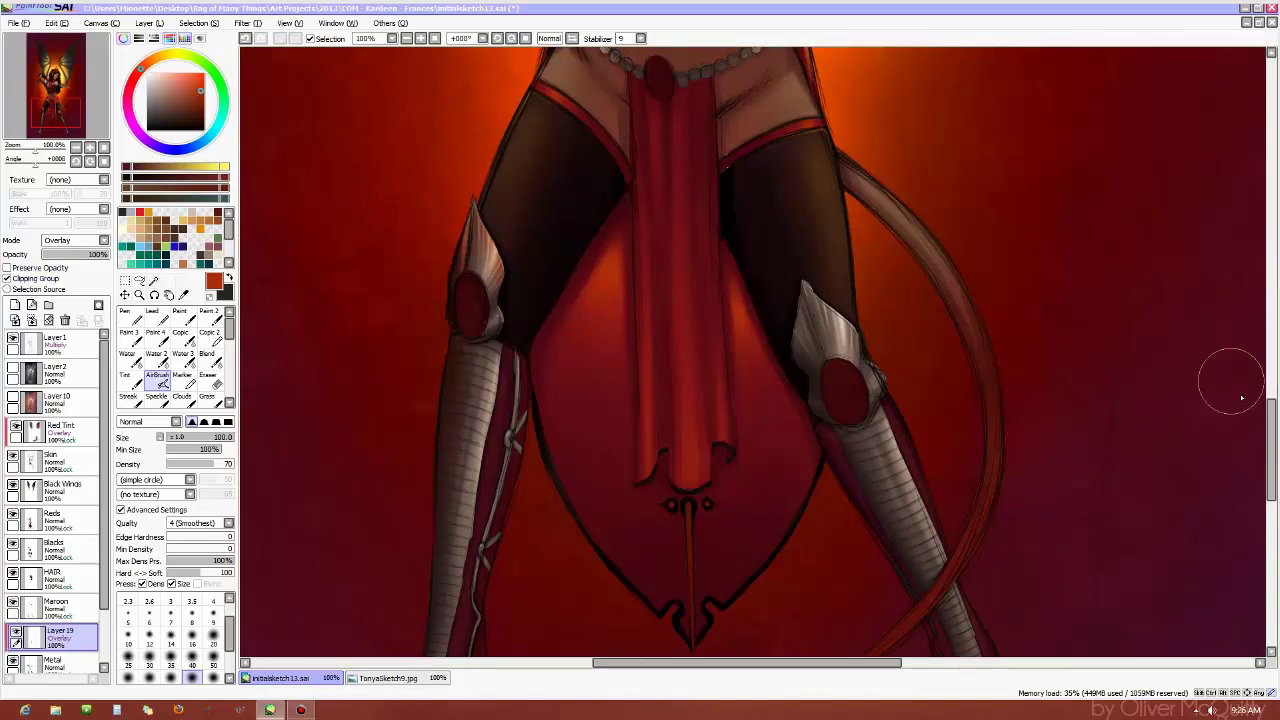
Sample dark red from the background and airbrush it along the lower shin armour of the left boot
{"action": "scroll", "coordinate": [1240, 420], "scroll_direction": "down", "scroll_amount": 5}
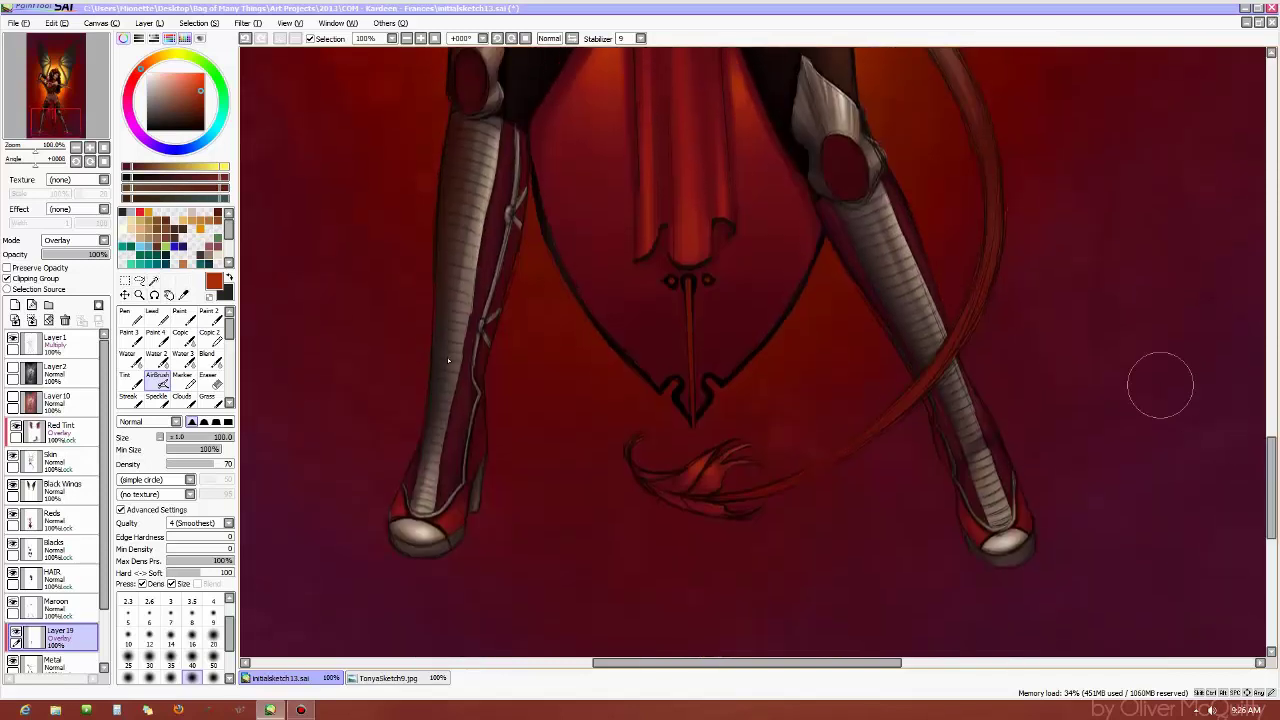
{"action": "left_click", "coordinate": [390, 377], "text": "alt"}
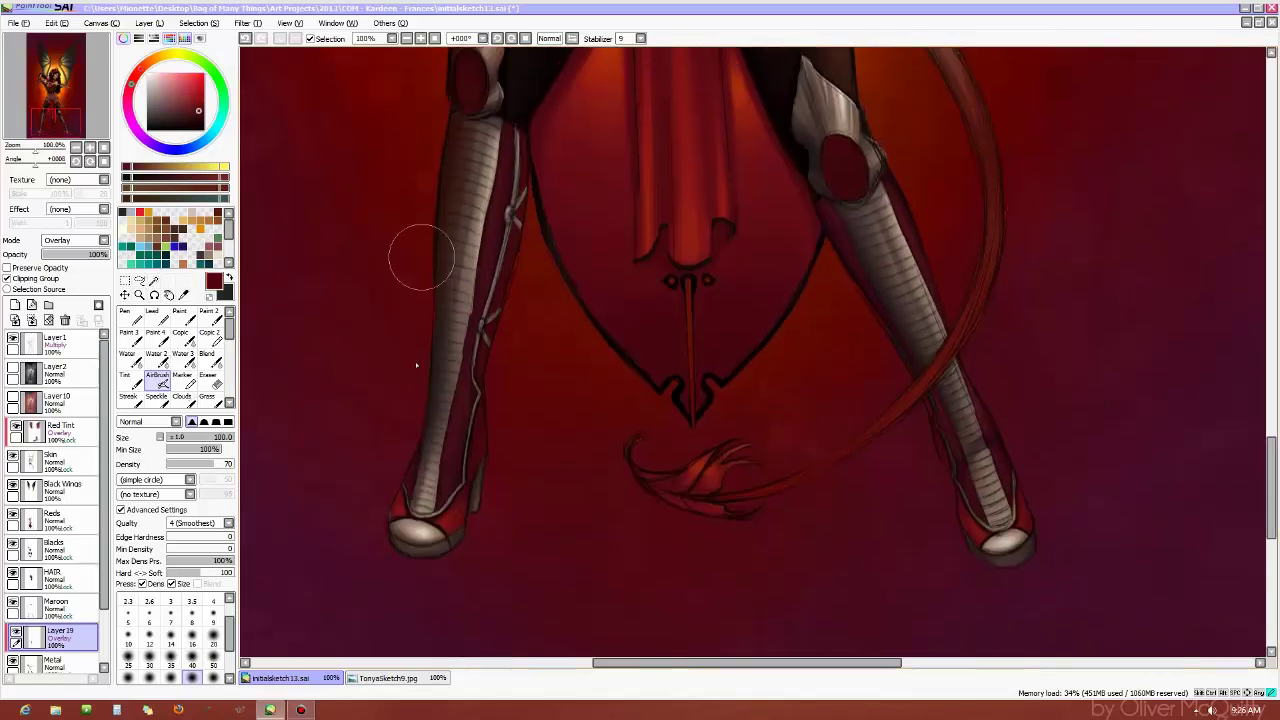
{"action": "mouse_move", "coordinate": [416, 365]}
{"action": "left_mouse_down"}
{"action": "mouse_move", "coordinate": [429, 232]}
{"action": "mouse_move", "coordinate": [396, 497]}
{"action": "mouse_move", "coordinate": [423, 330]}
{"action": "mouse_move", "coordinate": [408, 462]}
{"action": "left_mouse_up"}
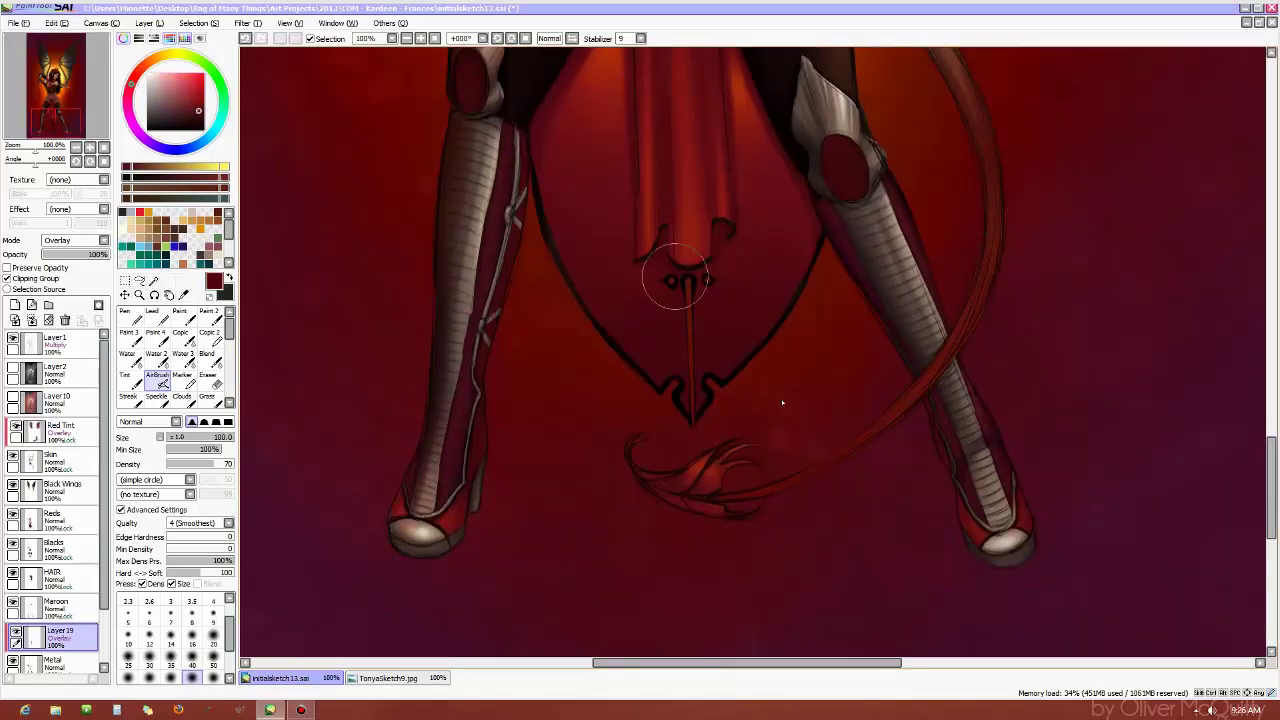
Sample dark purple tones from the background and airbrush them over the metal toe caps and the right boot's lower shin
{"action": "left_click", "coordinate": [285, 562], "text": "alt"}
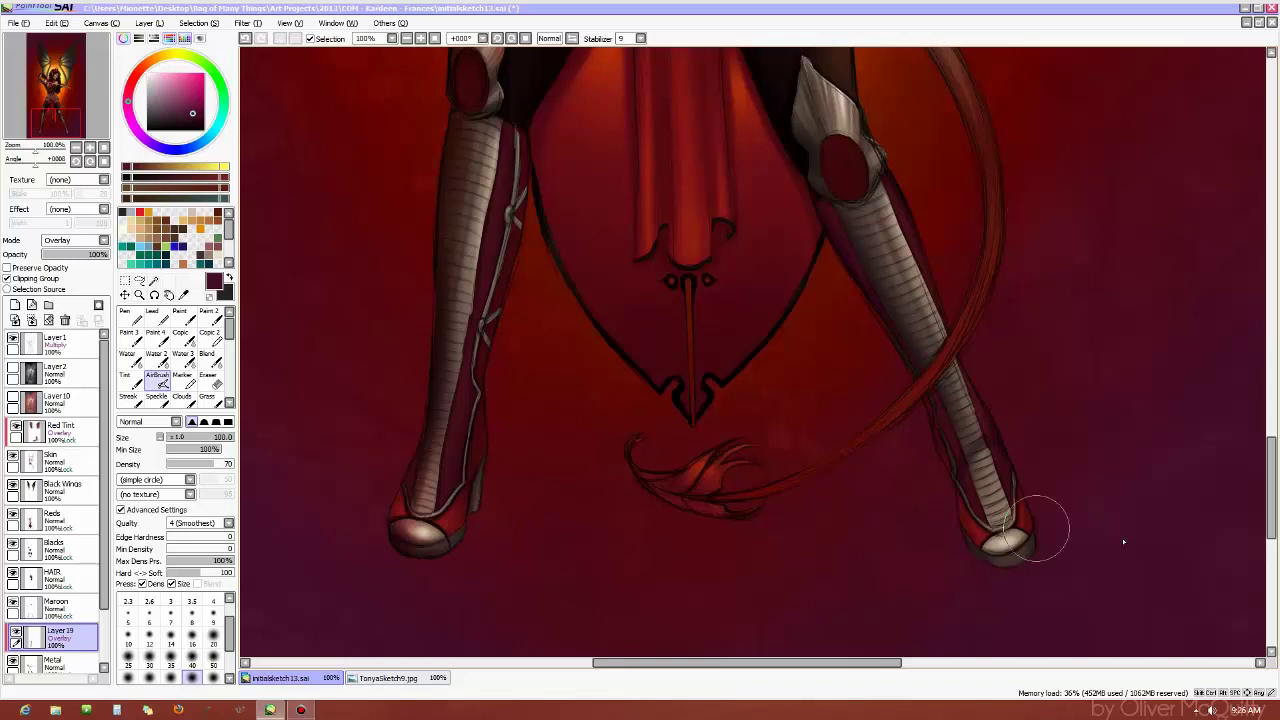
{"action": "mouse_move", "coordinate": [1012, 548]}
{"action": "left_mouse_down"}
{"action": "mouse_move", "coordinate": [1038, 523]}
{"action": "mouse_move", "coordinate": [1003, 587]}
{"action": "mouse_move", "coordinate": [1040, 512]}
{"action": "left_mouse_up"}
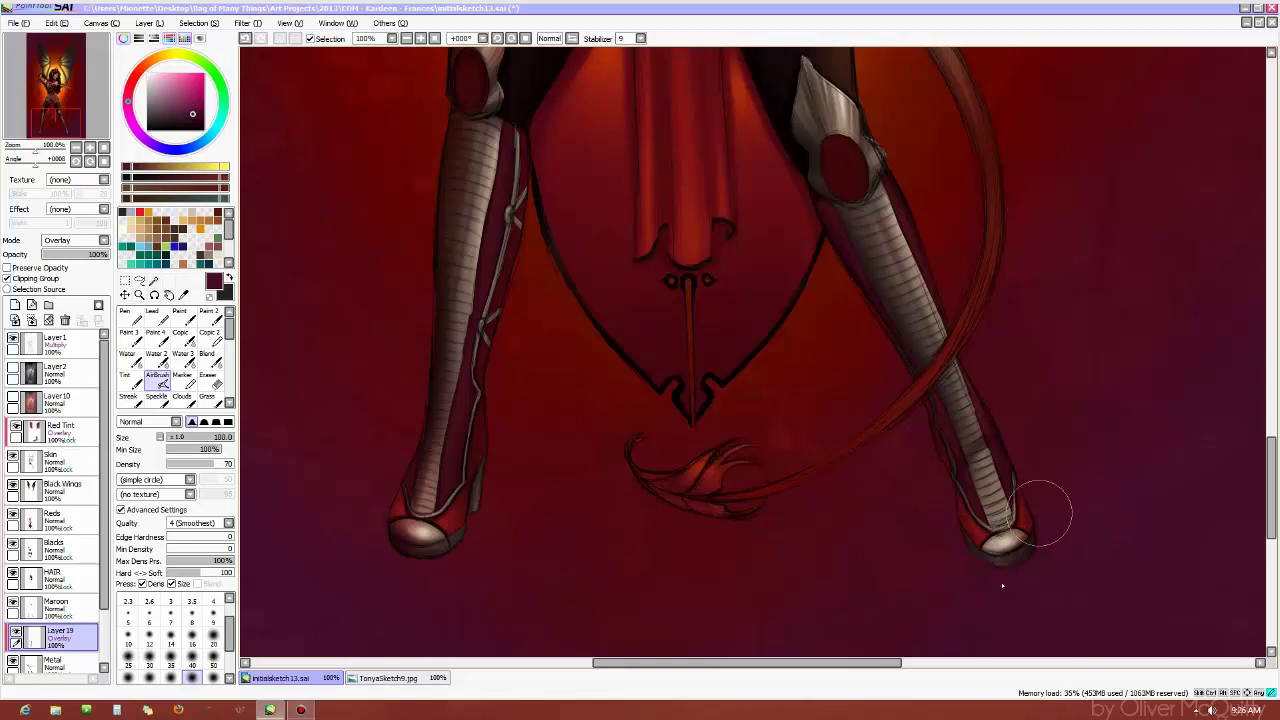
{"action": "left_click", "coordinate": [1102, 400], "text": "alt"}
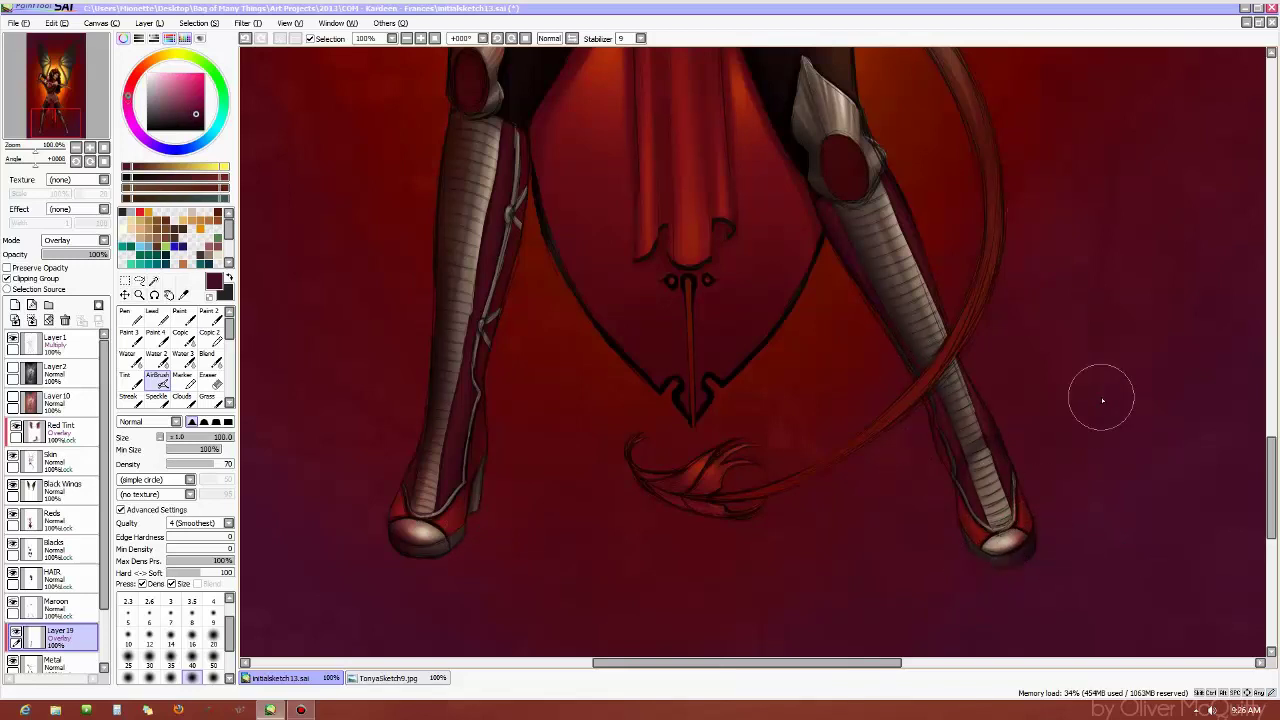
{"action": "left_click_drag", "start_coordinate": [1010, 520], "coordinate": [982, 455]}
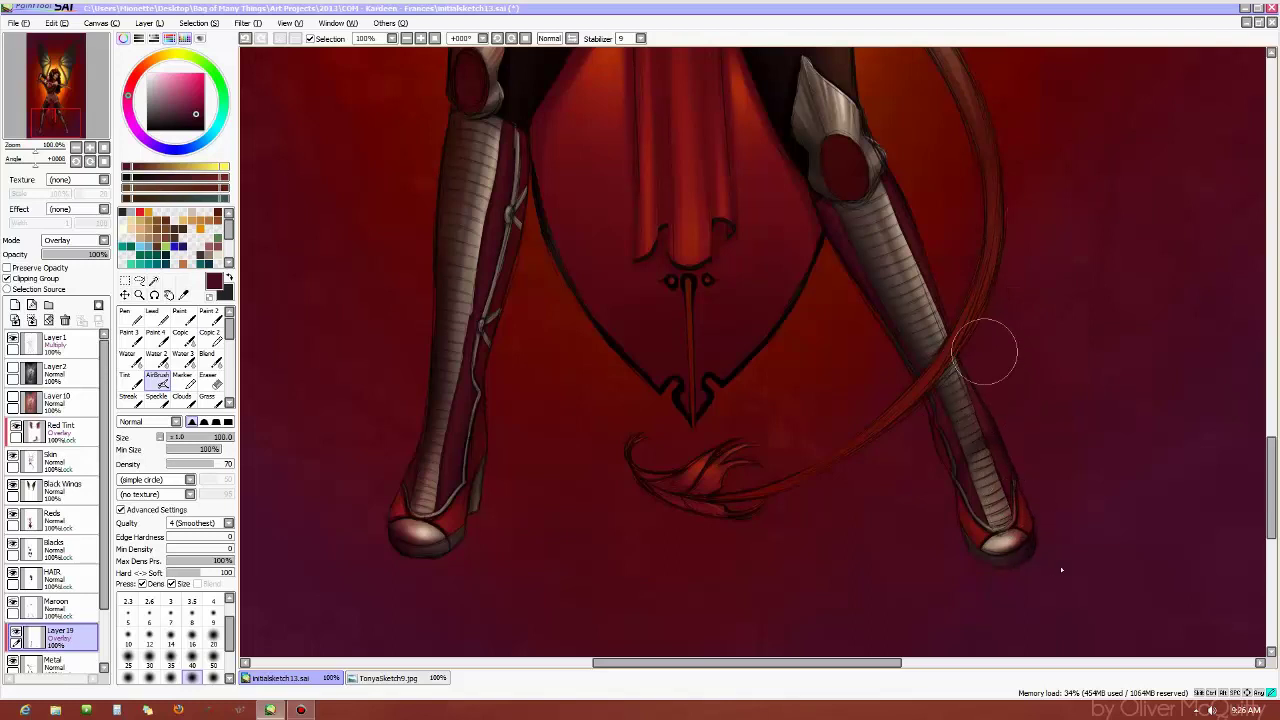
Airbrush sampled dark reds along both shin plates and the left boot's laces, and sampled orange-red over the knee guards
{"action": "left_click", "coordinate": [938, 203], "text": "alt"}
{"action": "left_click_drag", "start_coordinate": [910, 220], "coordinate": [948, 312]}
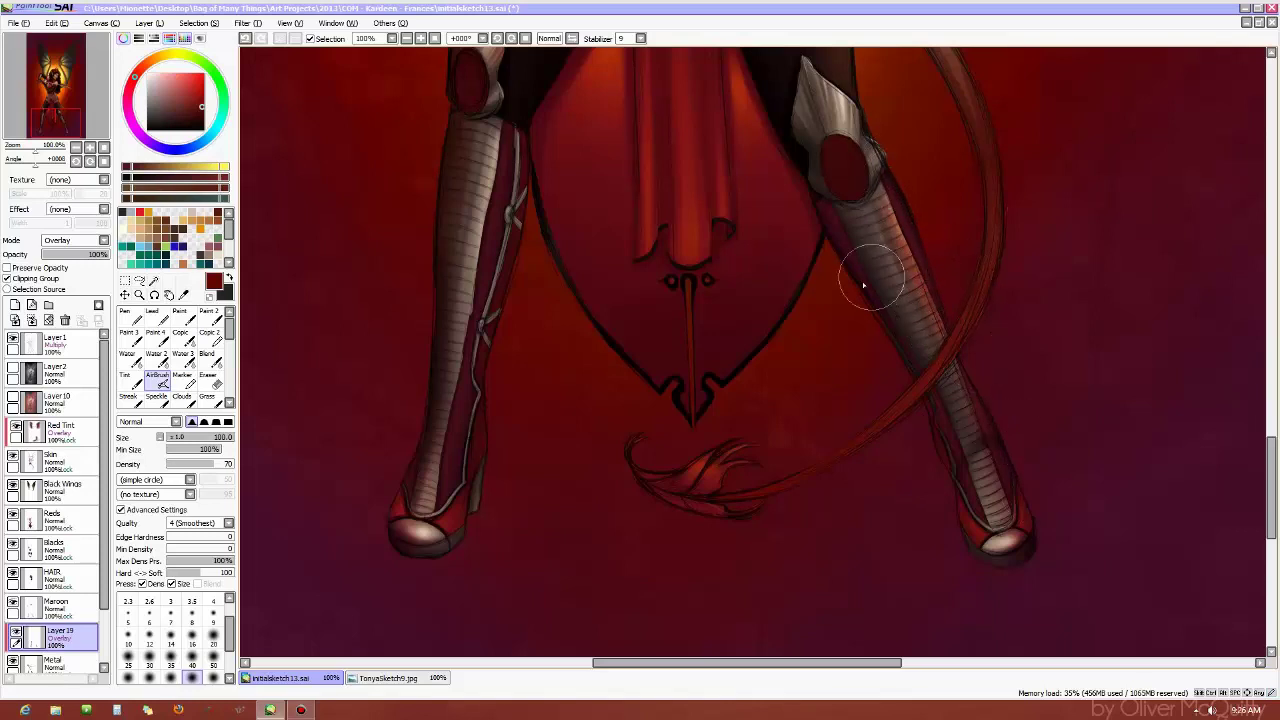
{"action": "mouse_move", "coordinate": [826, 277]}
{"action": "left_mouse_down"}
{"action": "mouse_move", "coordinate": [828, 215]}
{"action": "mouse_move", "coordinate": [921, 407]}
{"action": "mouse_move", "coordinate": [847, 215]}
{"action": "mouse_move", "coordinate": [966, 466]}
{"action": "mouse_move", "coordinate": [856, 195]}
{"action": "mouse_move", "coordinate": [995, 490]}
{"action": "mouse_move", "coordinate": [877, 286]}
{"action": "mouse_move", "coordinate": [955, 447]}
{"action": "mouse_move", "coordinate": [867, 362]}
{"action": "mouse_move", "coordinate": [778, 118]}
{"action": "left_mouse_up"}
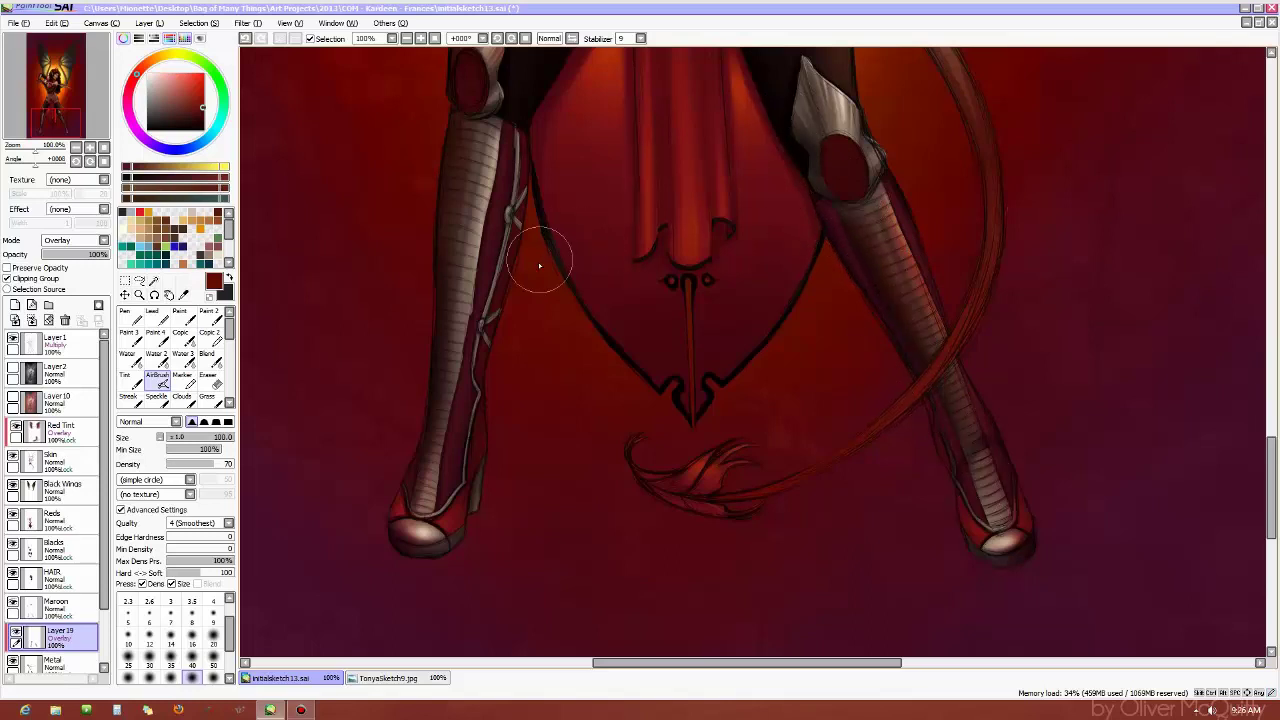
{"action": "mouse_move", "coordinate": [539, 265]}
{"action": "left_mouse_down"}
{"action": "mouse_move", "coordinate": [437, 177]}
{"action": "mouse_move", "coordinate": [457, 471]}
{"action": "mouse_move", "coordinate": [516, 257]}
{"action": "mouse_move", "coordinate": [518, 147]}
{"action": "mouse_move", "coordinate": [486, 374]}
{"action": "mouse_move", "coordinate": [466, 424]}
{"action": "mouse_move", "coordinate": [527, 194]}
{"action": "mouse_move", "coordinate": [503, 127]}
{"action": "mouse_move", "coordinate": [466, 168]}
{"action": "mouse_move", "coordinate": [488, 73]}
{"action": "left_mouse_up"}
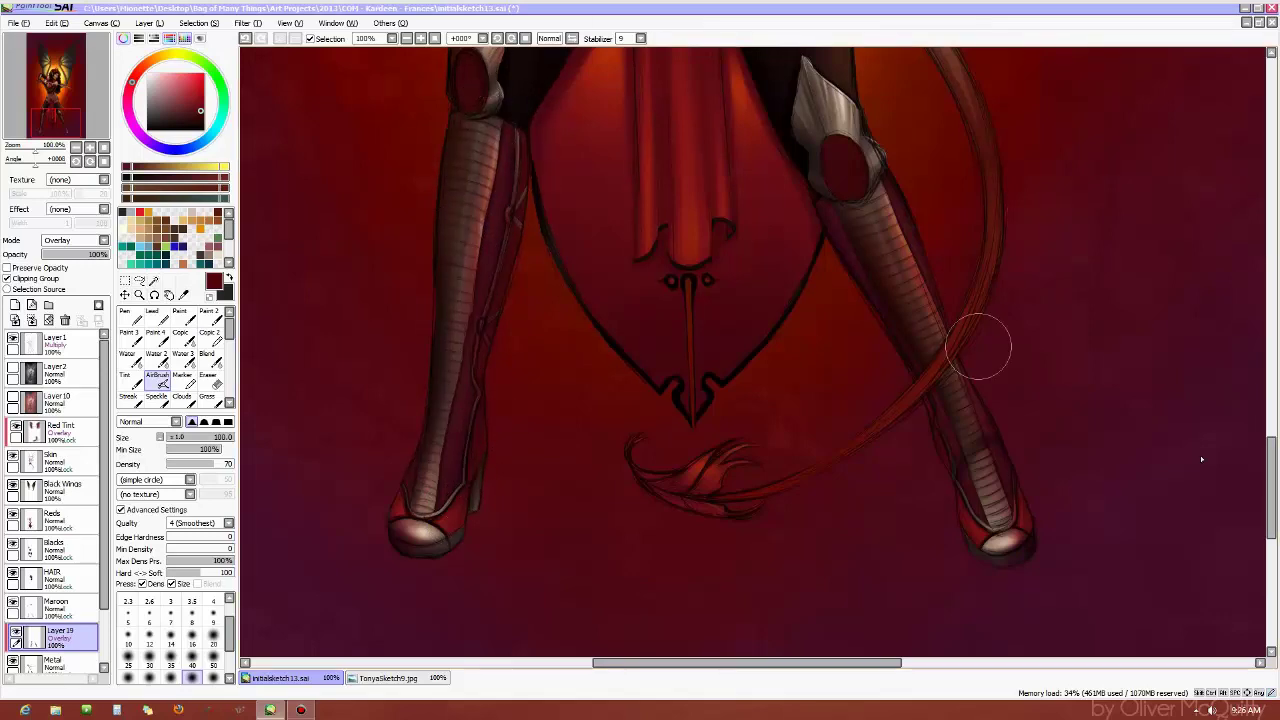
{"action": "left_click_drag", "start_coordinate": [1273, 455], "coordinate": [1273, 395]}
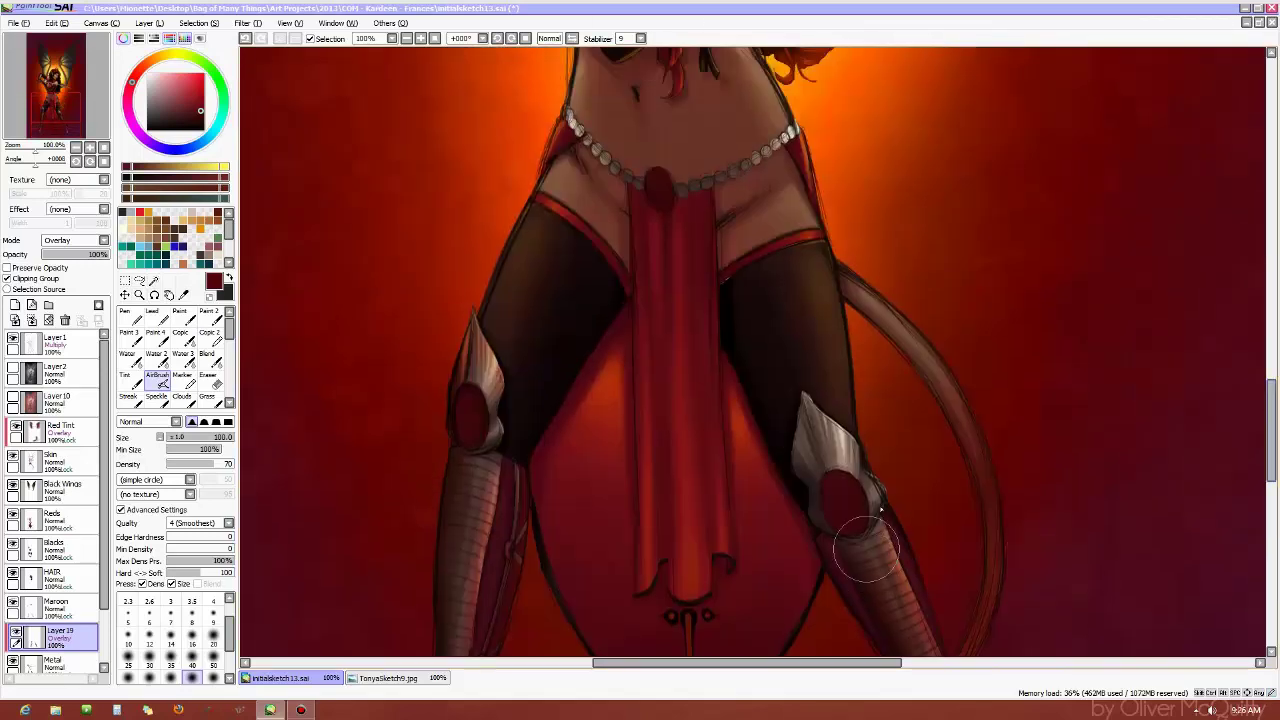
{"action": "left_click", "coordinate": [857, 335], "text": "alt"}
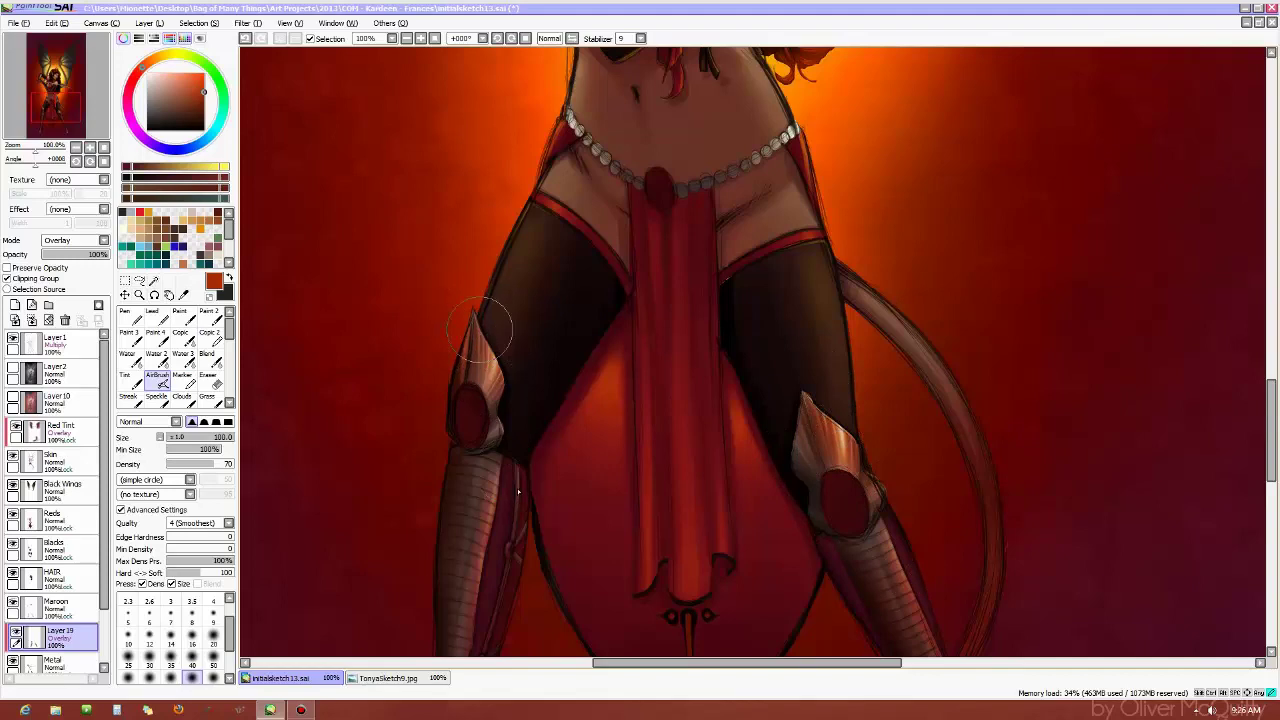
Sample dark red beside the left boot and airbrush it over the ankle and toe armour of both boots
{"action": "scroll", "coordinate": [903, 420], "scroll_direction": "down", "scroll_amount": 3}
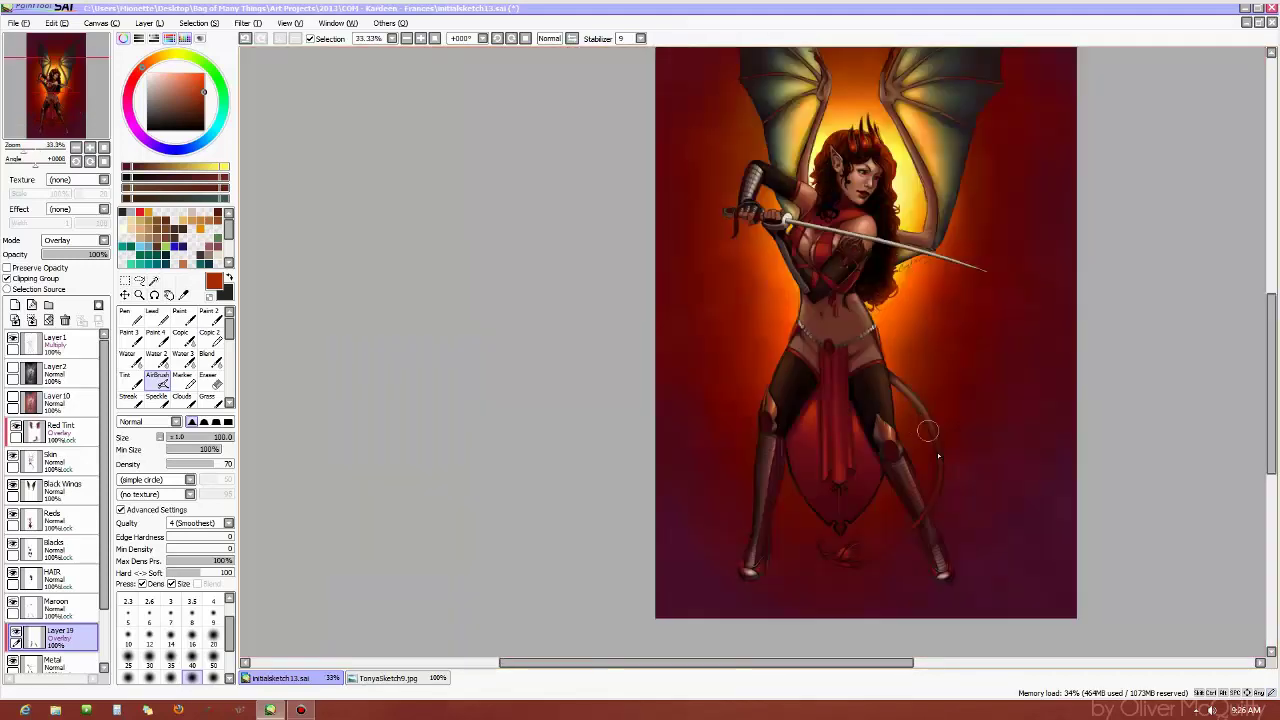
{"action": "scroll", "coordinate": [977, 552], "scroll_direction": "up", "scroll_amount": 1}
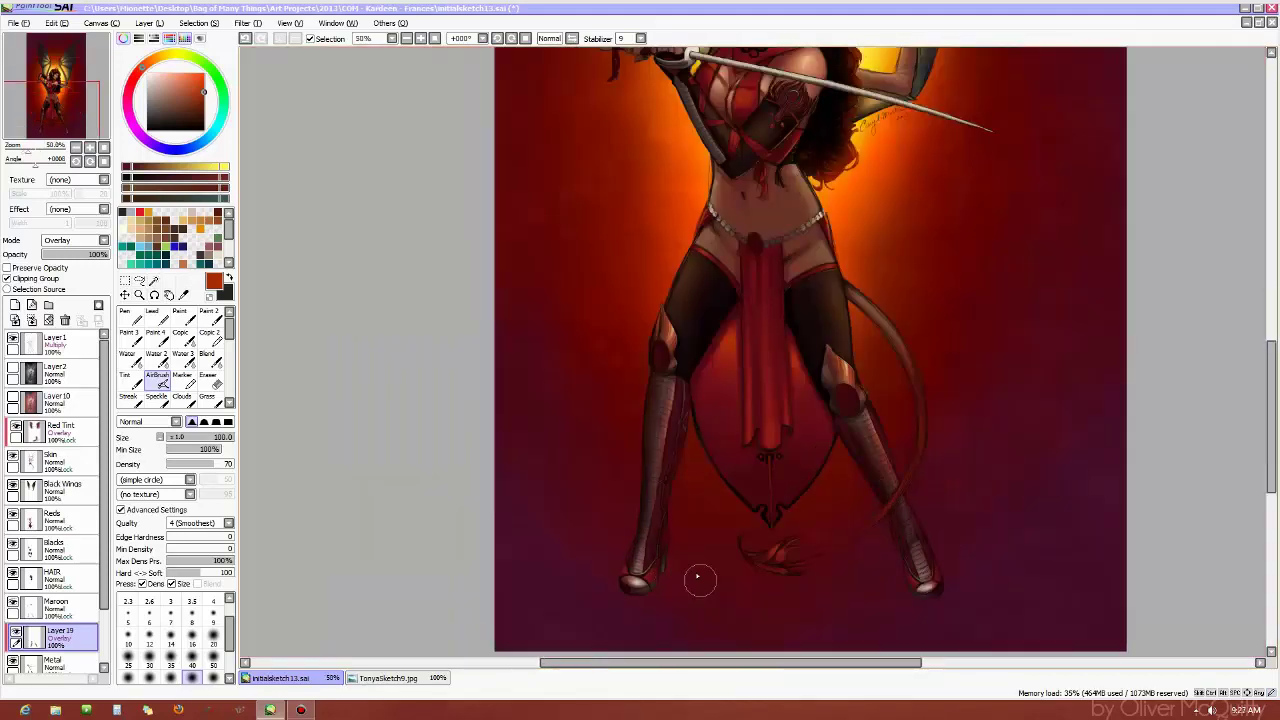
{"action": "left_click", "coordinate": [697, 577], "text": "alt"}
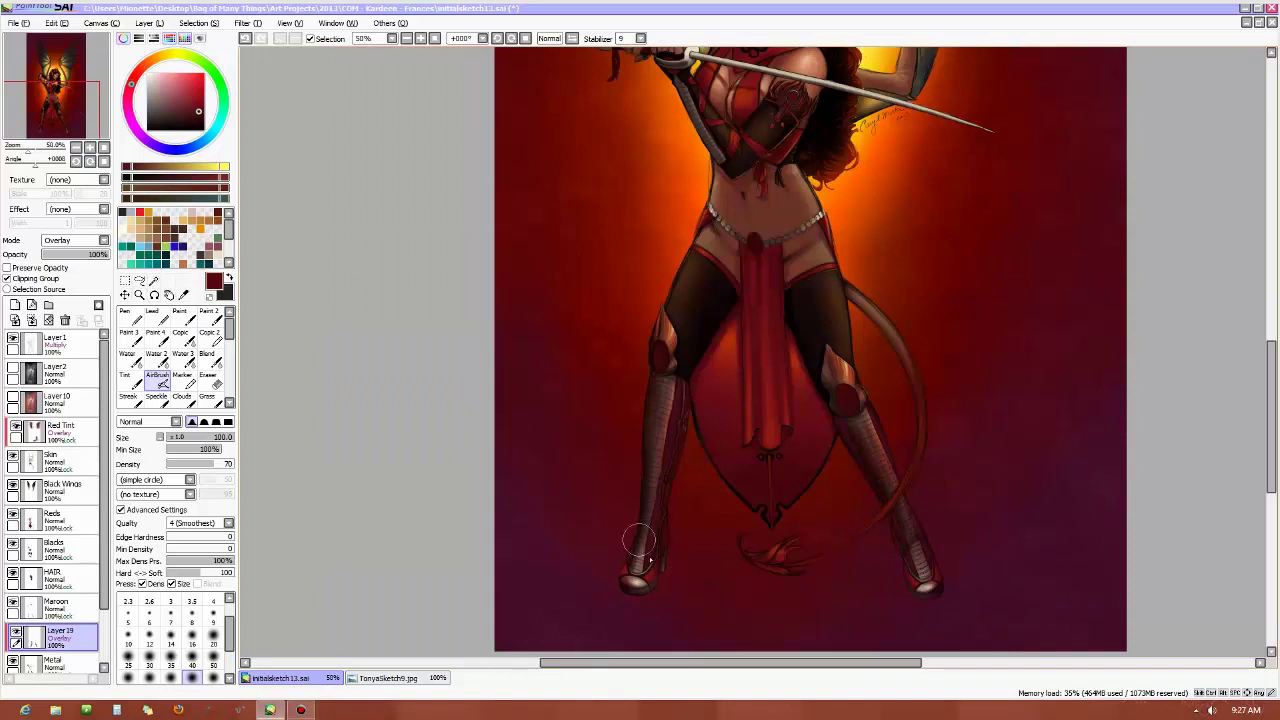
{"action": "left_click_drag", "start_coordinate": [650, 560], "coordinate": [655, 573]}
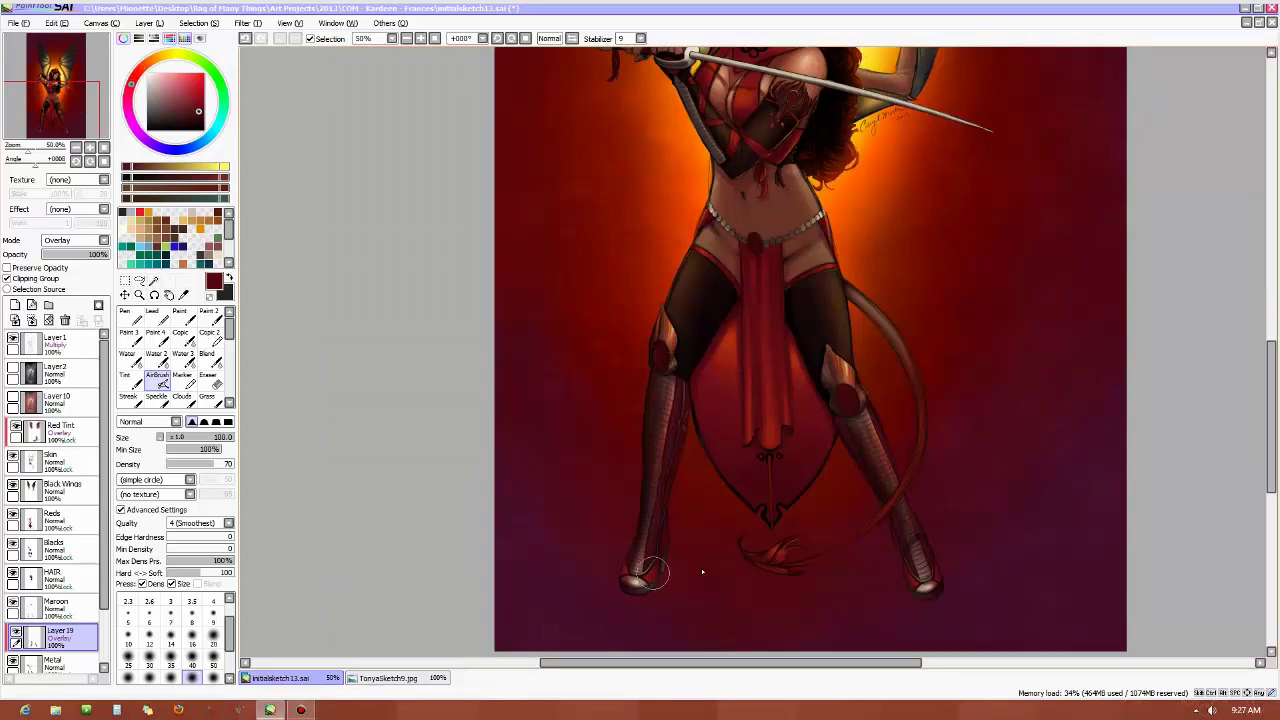
{"action": "left_click", "coordinate": [245, 39]}
{"action": "mouse_move", "coordinate": [897, 478]}
{"action": "left_mouse_down"}
{"action": "mouse_move", "coordinate": [936, 617]}
{"action": "mouse_move", "coordinate": [903, 570]}
{"action": "left_mouse_up"}
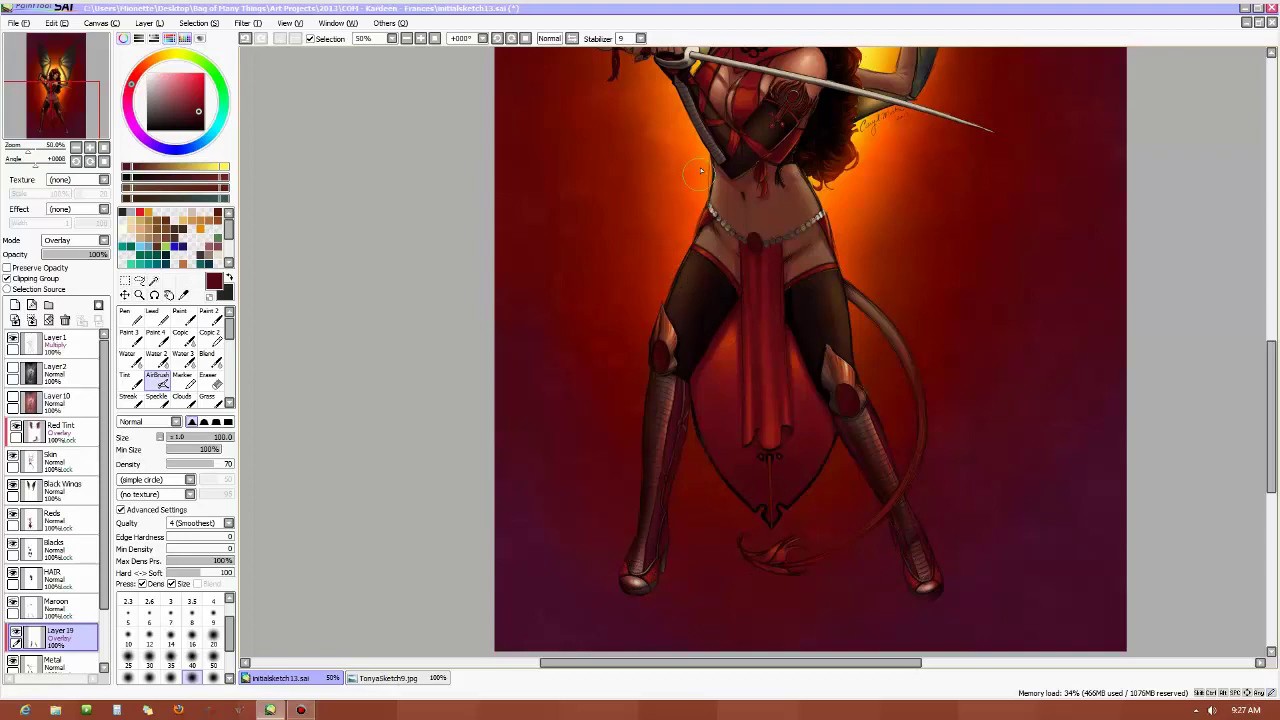
Airbrush golden yellow sampled from the background glow over the waist chain, and sampled dark red towards its middle links
{"action": "left_click_drag", "start_coordinate": [1275, 432], "coordinate": [1275, 386]}
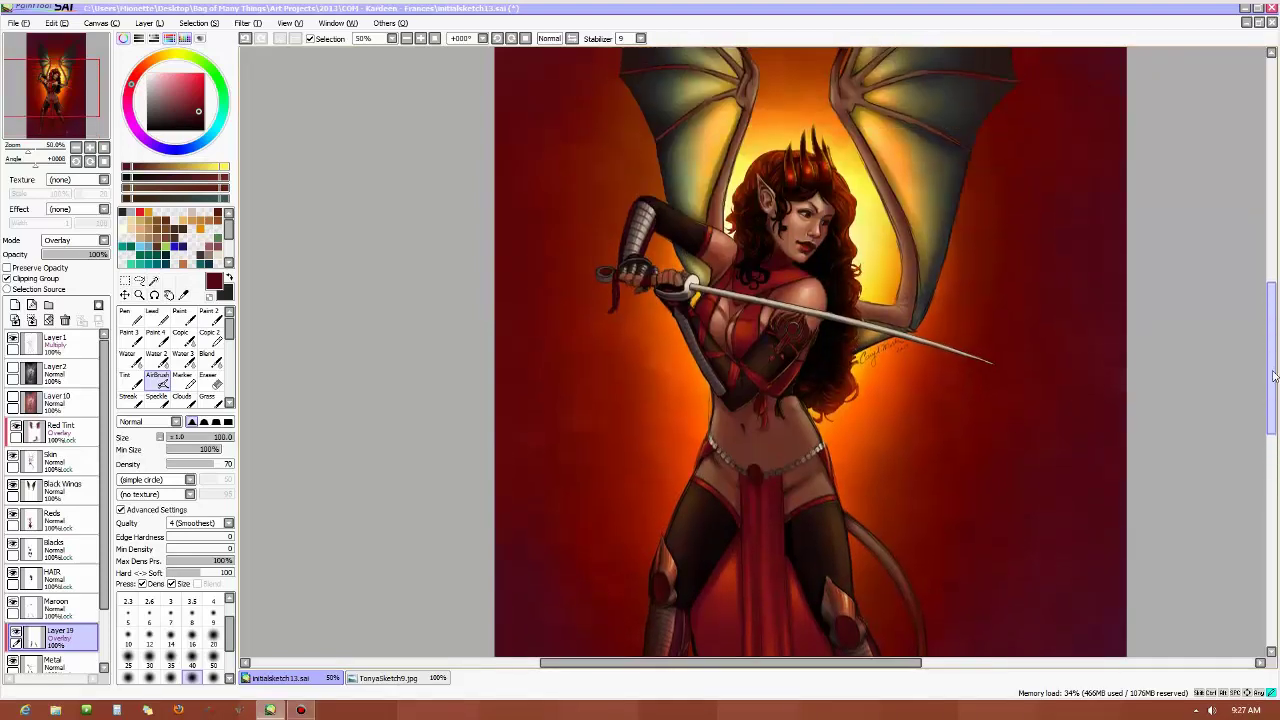
{"action": "scroll", "coordinate": [855, 260], "scroll_direction": "up", "scroll_amount": 1}
{"action": "left_click", "coordinate": [843, 350], "text": "alt"}
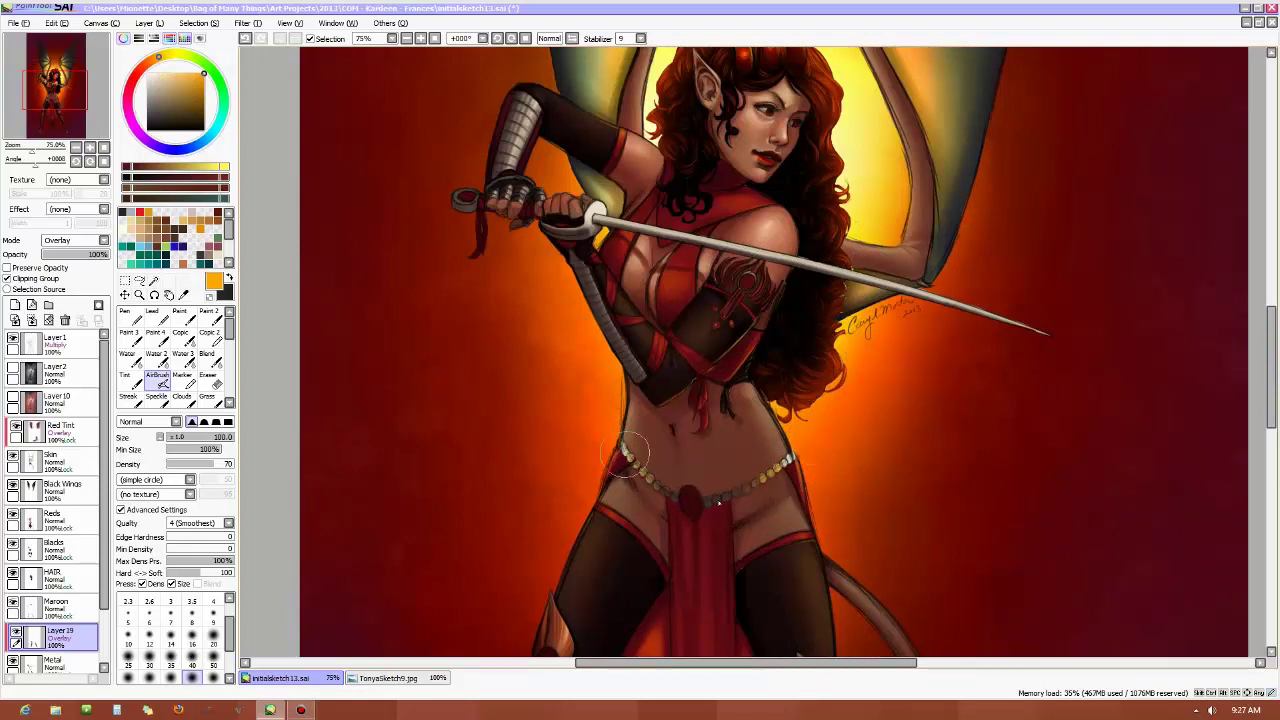
{"action": "left_click", "coordinate": [1111, 480], "text": "alt"}
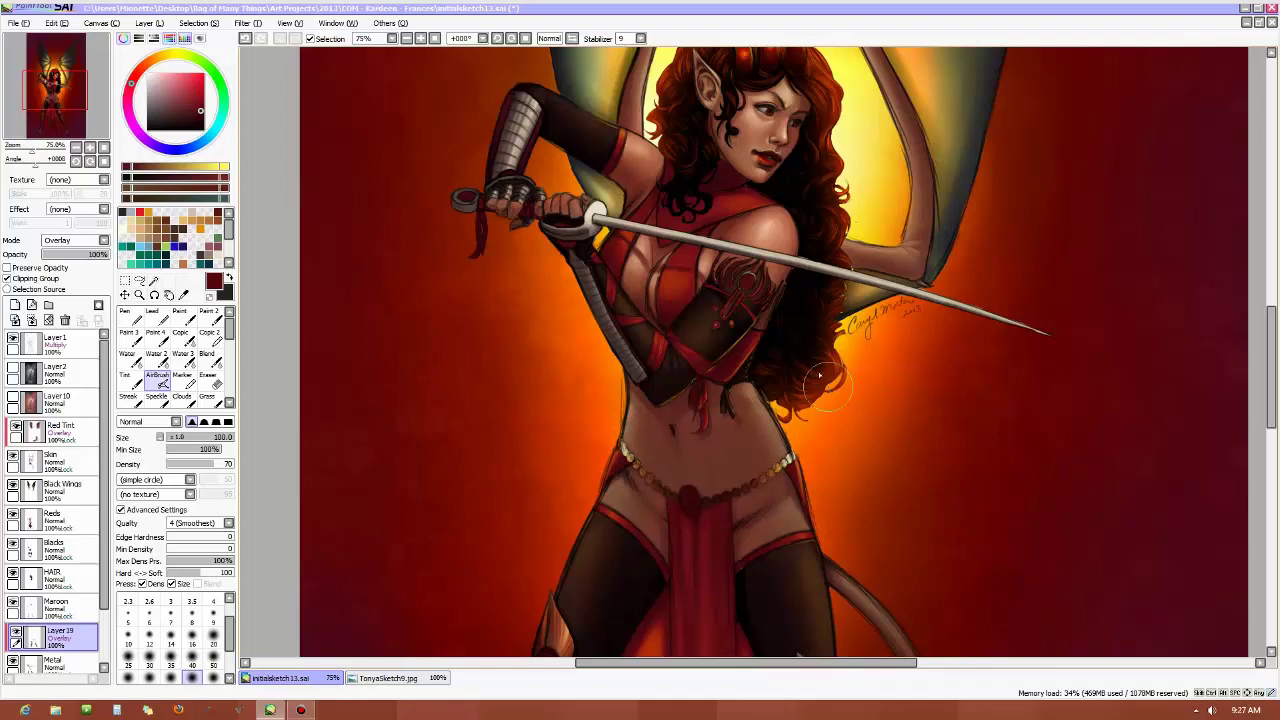
Airbrush sampled orange along the lowered forearm guard, and sampled yellow and olive tones over the raised arm's bracer and gauntlet
{"action": "left_click", "coordinate": [569, 333], "text": "alt"}
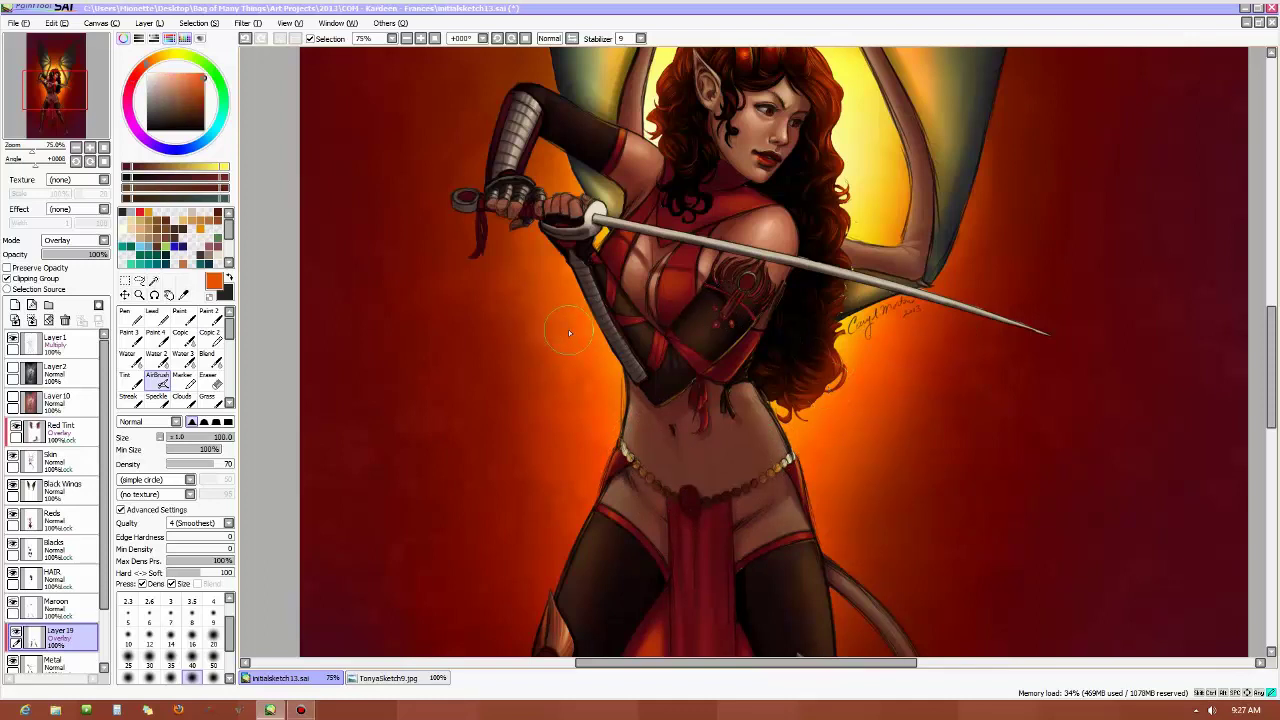
{"action": "mouse_move", "coordinate": [600, 305]}
{"action": "left_mouse_down"}
{"action": "mouse_move", "coordinate": [574, 268]}
{"action": "mouse_move", "coordinate": [649, 410]}
{"action": "mouse_move", "coordinate": [566, 240]}
{"action": "mouse_move", "coordinate": [674, 425]}
{"action": "mouse_move", "coordinate": [596, 305]}
{"action": "mouse_move", "coordinate": [586, 213]}
{"action": "mouse_move", "coordinate": [651, 268]}
{"action": "mouse_move", "coordinate": [640, 200]}
{"action": "left_mouse_up"}
{"action": "left_click", "coordinate": [672, 66], "text": "alt"}
{"action": "mouse_move", "coordinate": [520, 113]}
{"action": "left_mouse_down"}
{"action": "mouse_move", "coordinate": [533, 148]}
{"action": "mouse_move", "coordinate": [548, 98]}
{"action": "mouse_move", "coordinate": [520, 232]}
{"action": "left_mouse_up"}
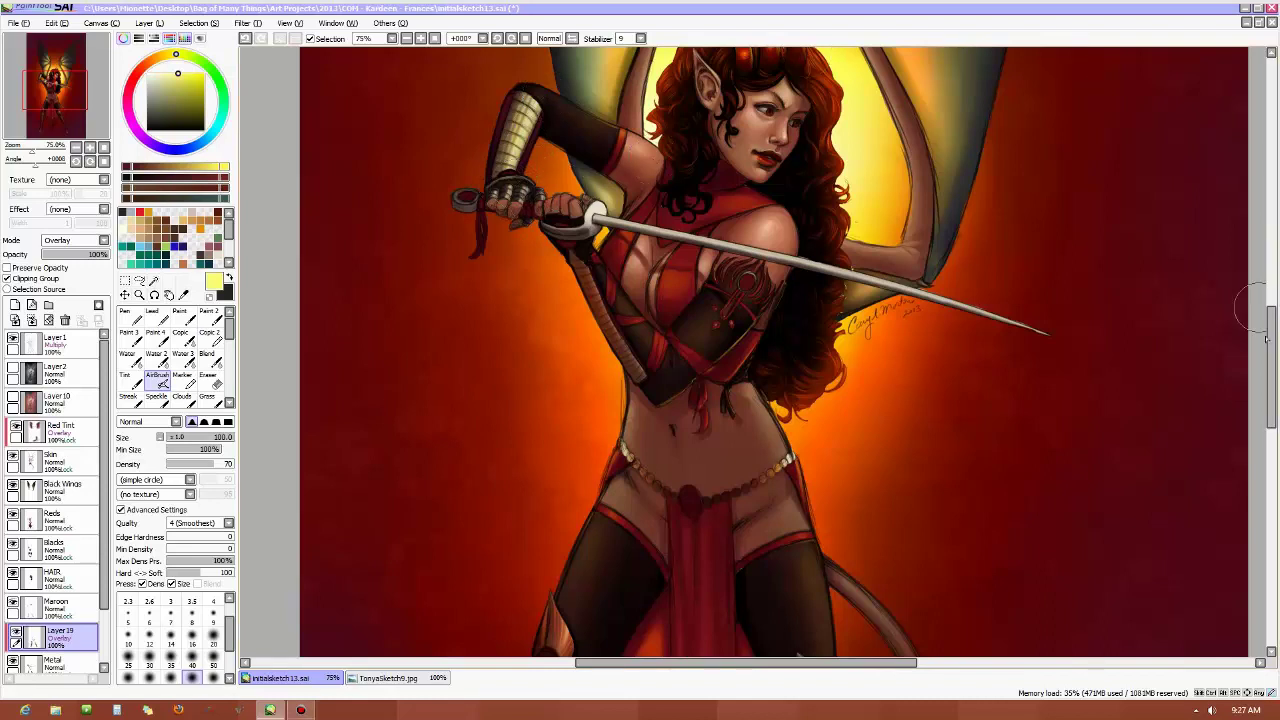
{"action": "left_click_drag", "start_coordinate": [1266, 340], "coordinate": [1274, 290]}
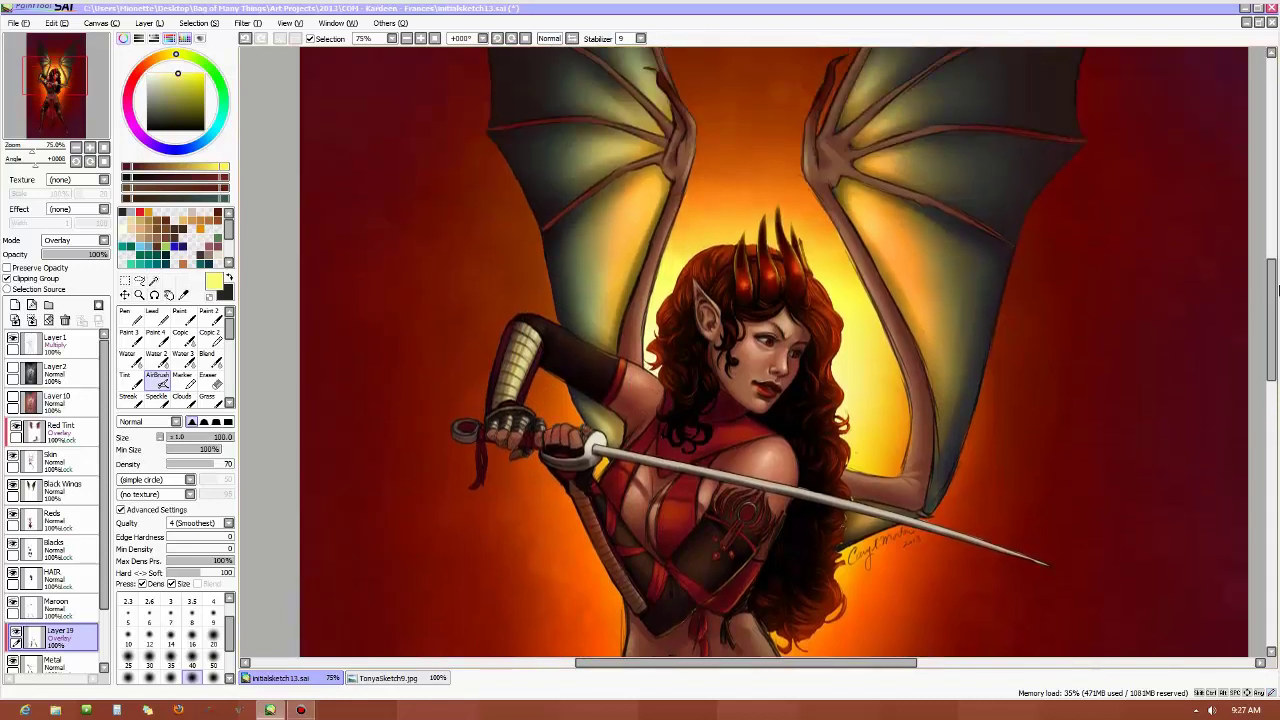
{"action": "left_click", "coordinate": [568, 272], "text": "alt"}
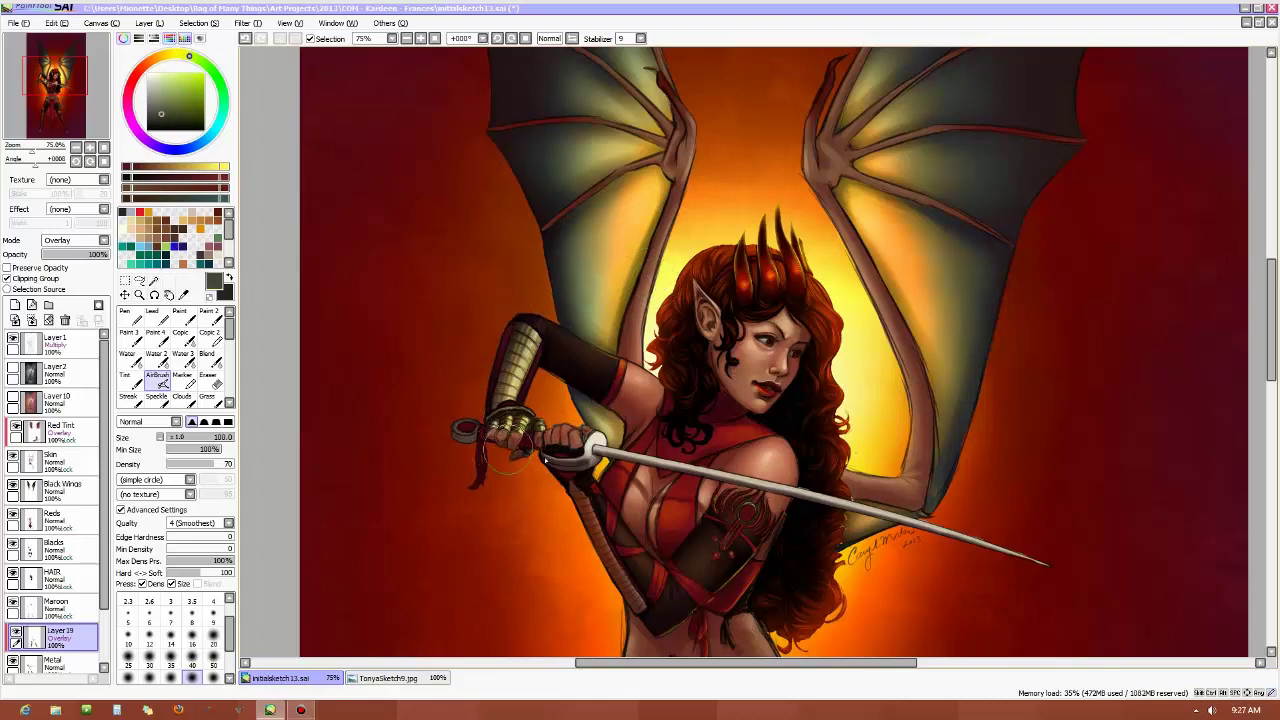
Mix a dark teal and airbrush it along the outer part of the sword blade towards the tip
{"action": "left_click", "coordinate": [180, 318]}
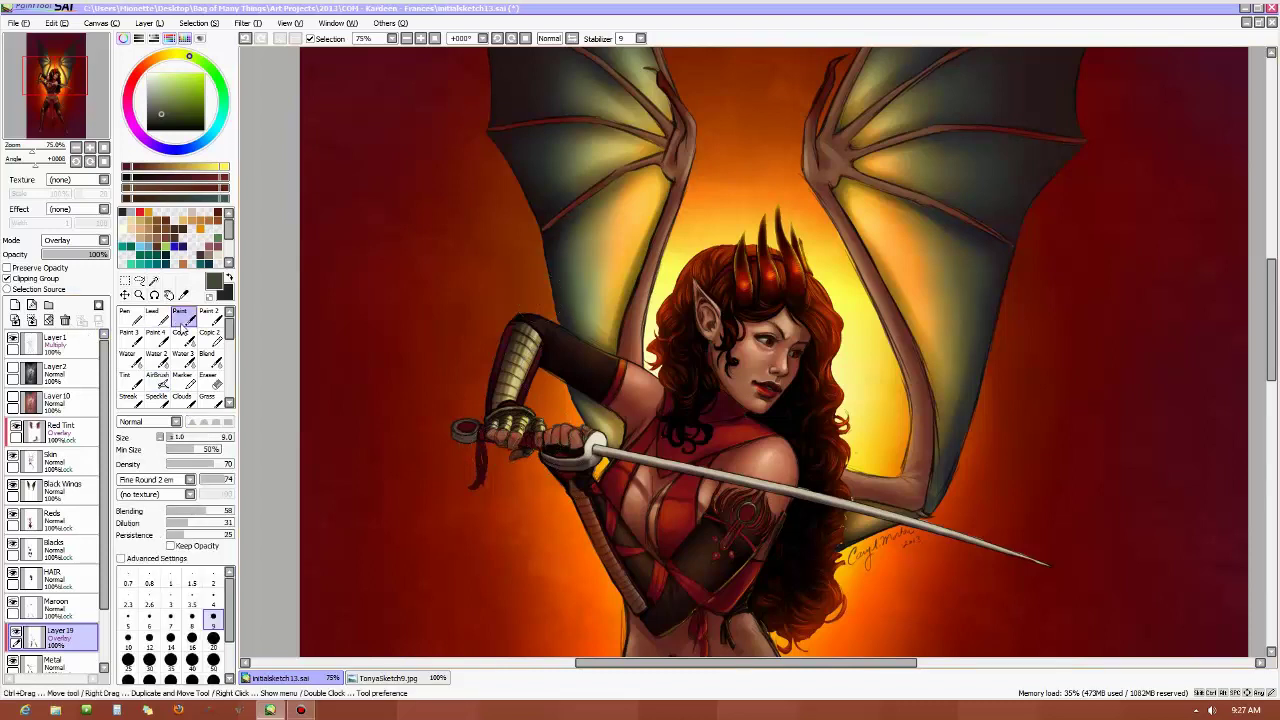
{"action": "left_click", "coordinate": [213, 637]}
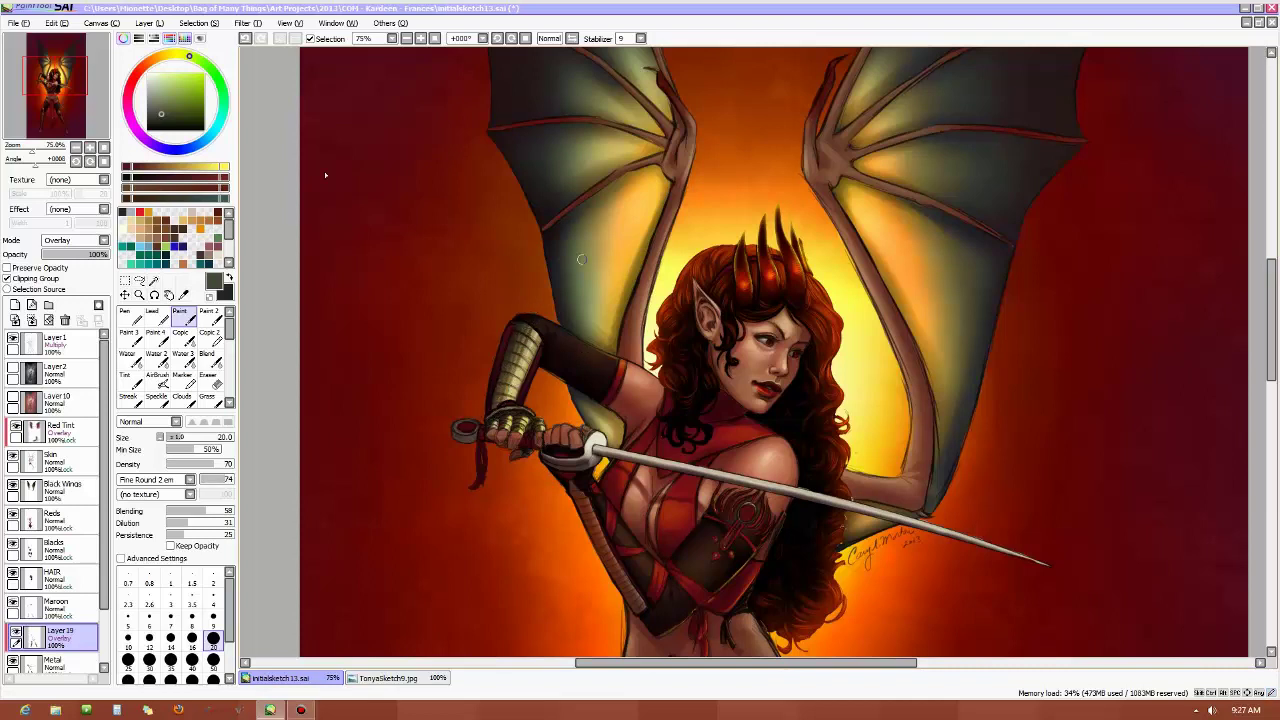
{"action": "left_click", "coordinate": [199, 143]}
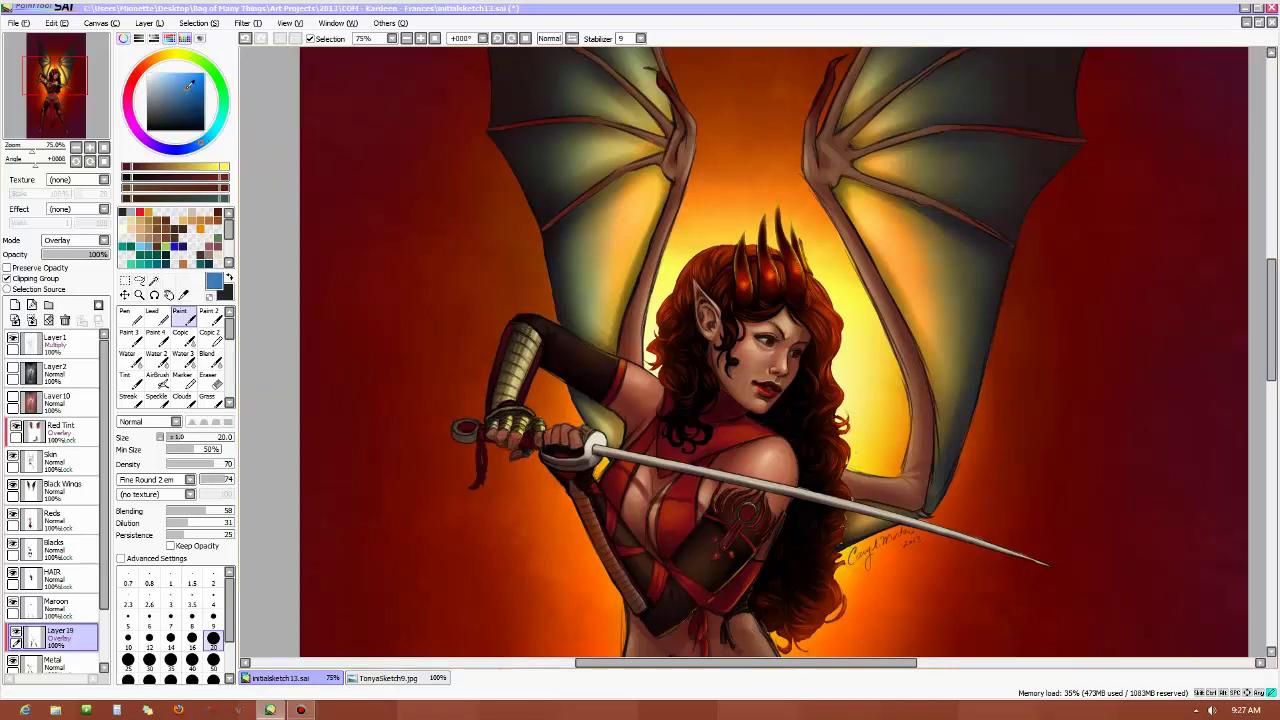
{"action": "left_click_drag", "start_coordinate": [209, 143], "coordinate": [213, 130]}
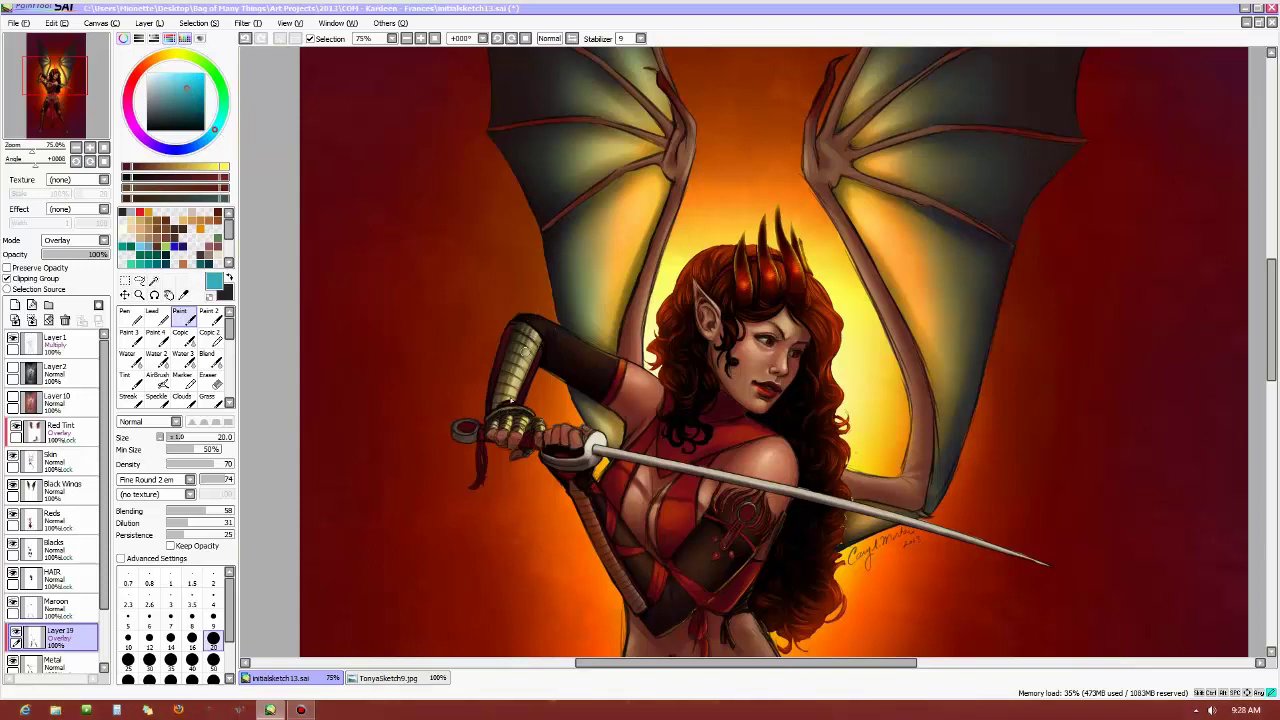
{"action": "left_click", "coordinate": [197, 100]}
{"action": "left_click", "coordinate": [157, 380]}
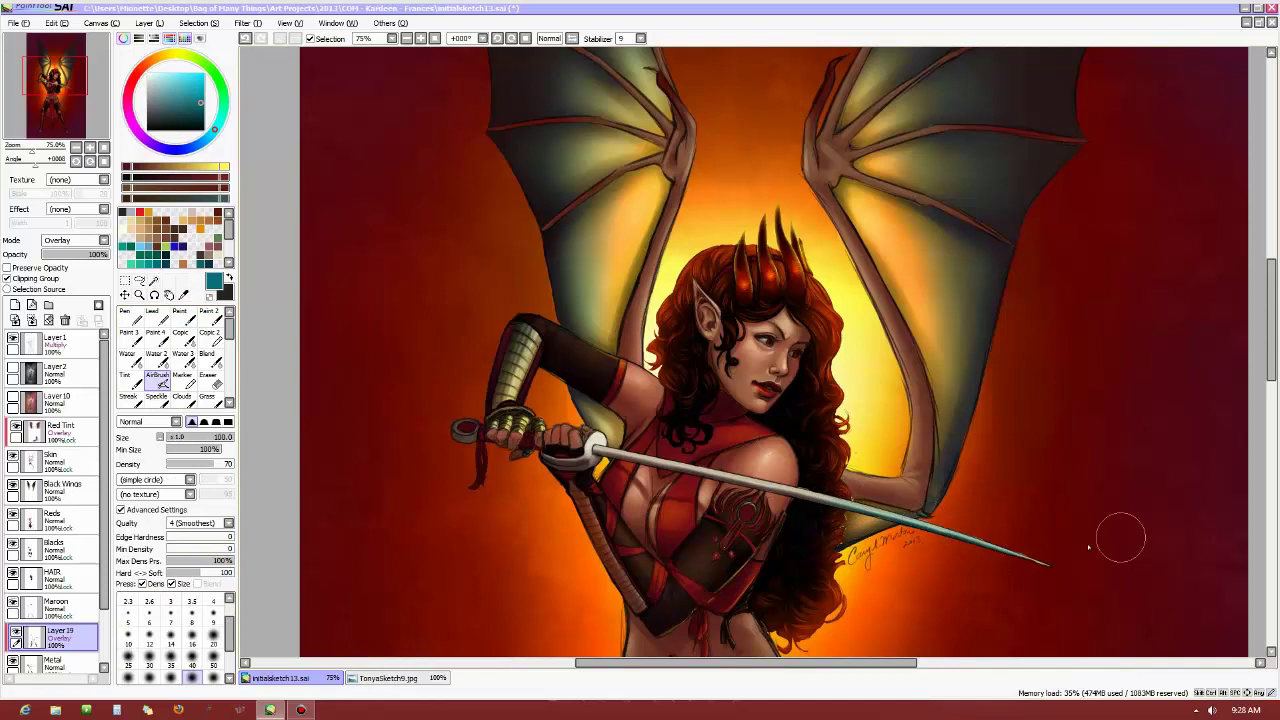
Airbrush yellow sampled from the background along the middle of the blade, and sampled dark reds near the hilt
{"action": "left_click", "coordinate": [878, 429], "text": "alt"}
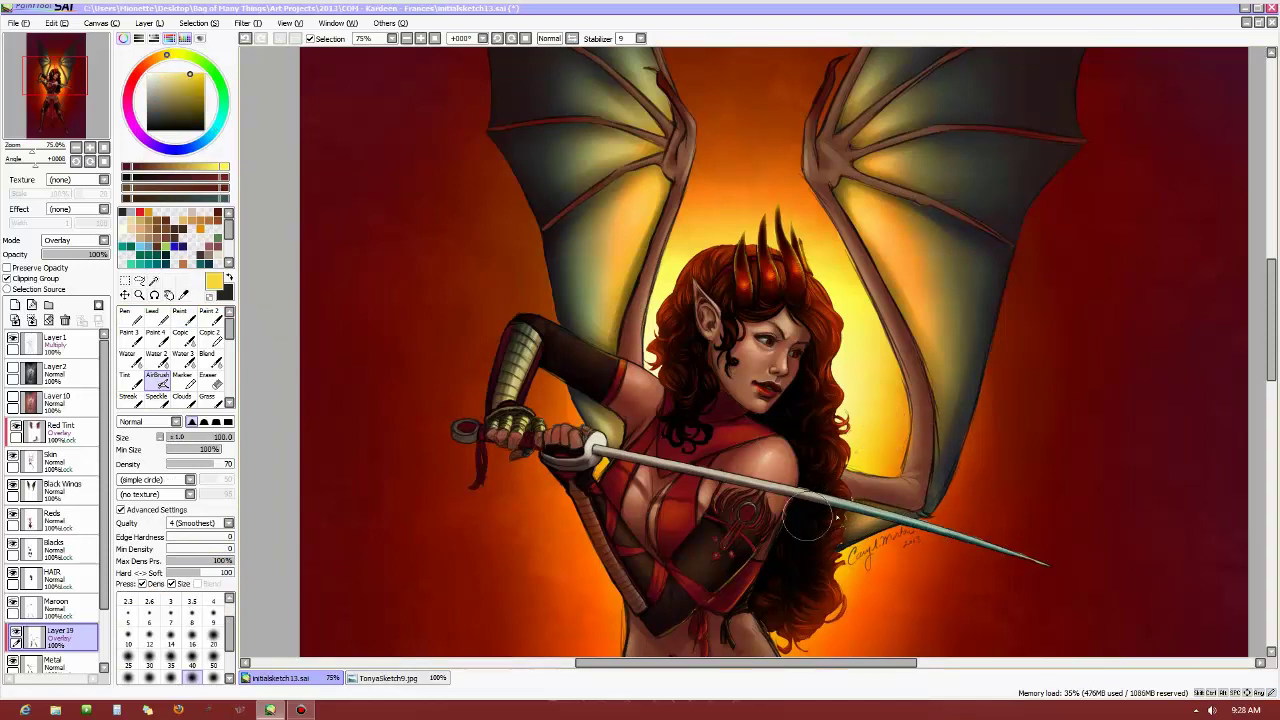
{"action": "mouse_move", "coordinate": [808, 518]}
{"action": "left_mouse_down"}
{"action": "mouse_move", "coordinate": [820, 510]}
{"action": "mouse_move", "coordinate": [645, 445]}
{"action": "mouse_move", "coordinate": [780, 478]}
{"action": "left_mouse_up"}
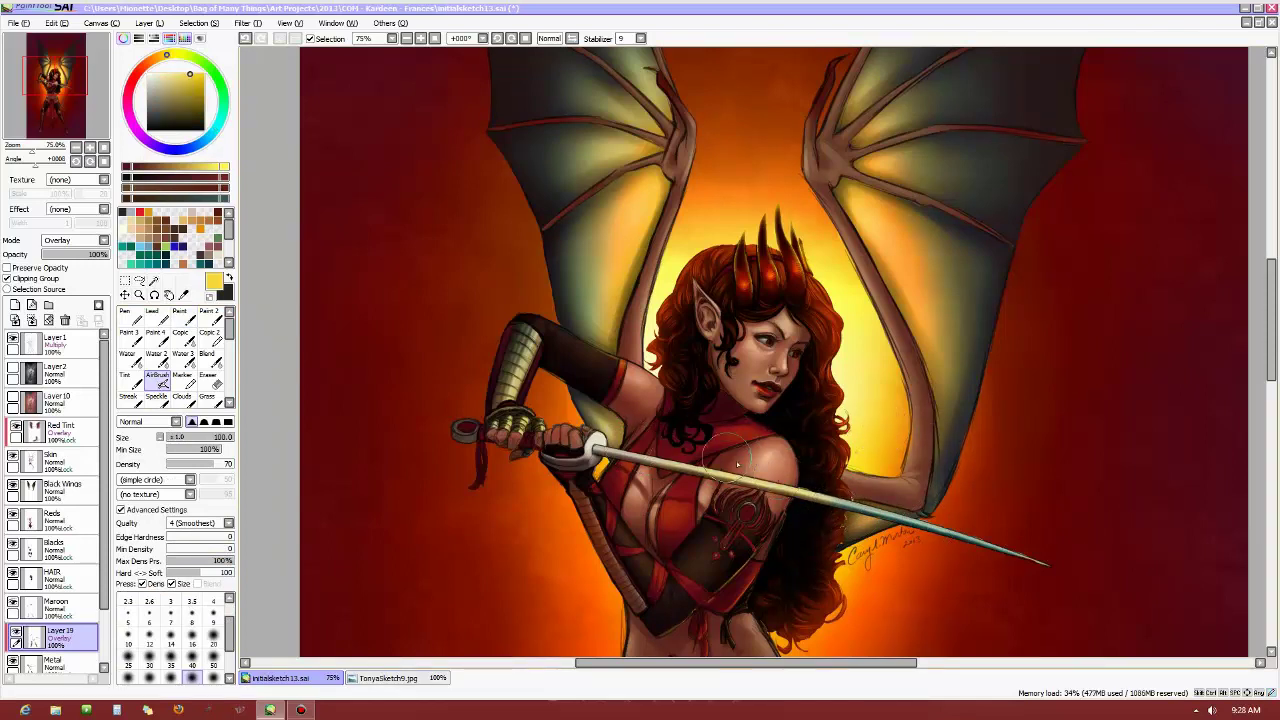
{"action": "left_click", "coordinate": [715, 440], "text": "alt"}
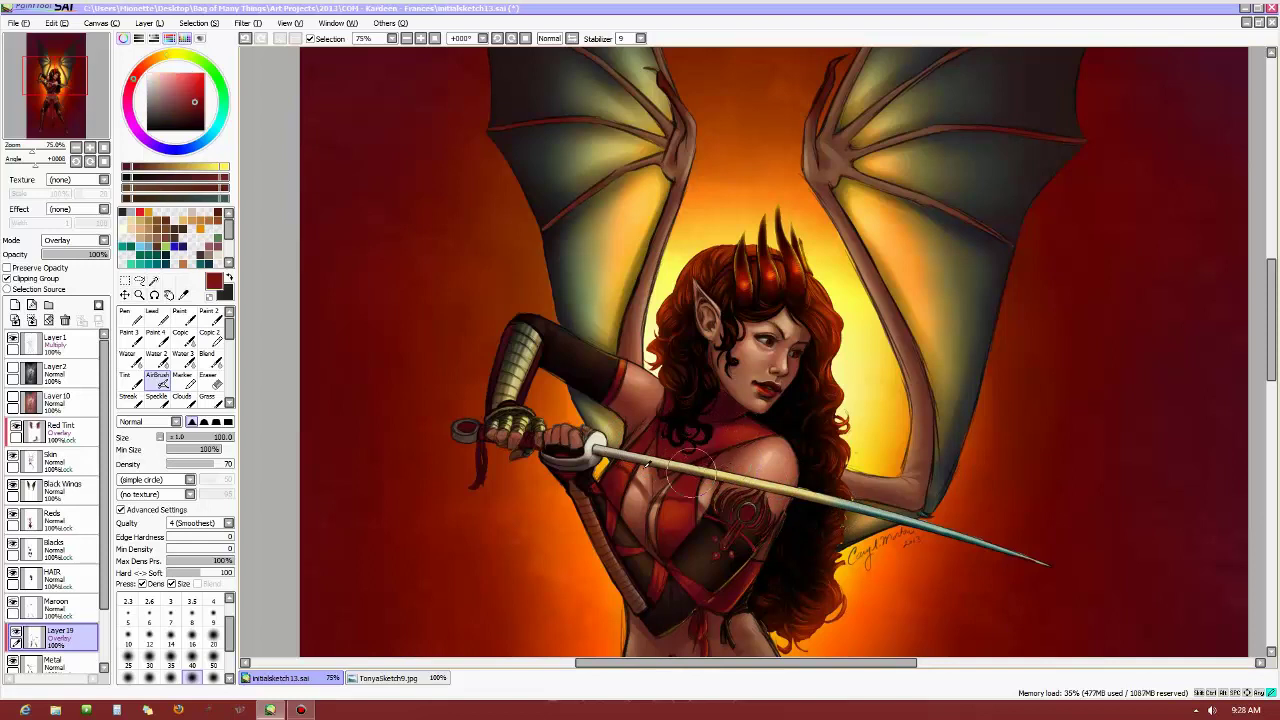
{"action": "mouse_move", "coordinate": [700, 418]}
{"action": "left_mouse_down"}
{"action": "mouse_move", "coordinate": [646, 447]}
{"action": "mouse_move", "coordinate": [709, 477]}
{"action": "mouse_move", "coordinate": [717, 458]}
{"action": "mouse_move", "coordinate": [662, 450]}
{"action": "mouse_move", "coordinate": [603, 405]}
{"action": "left_mouse_up"}
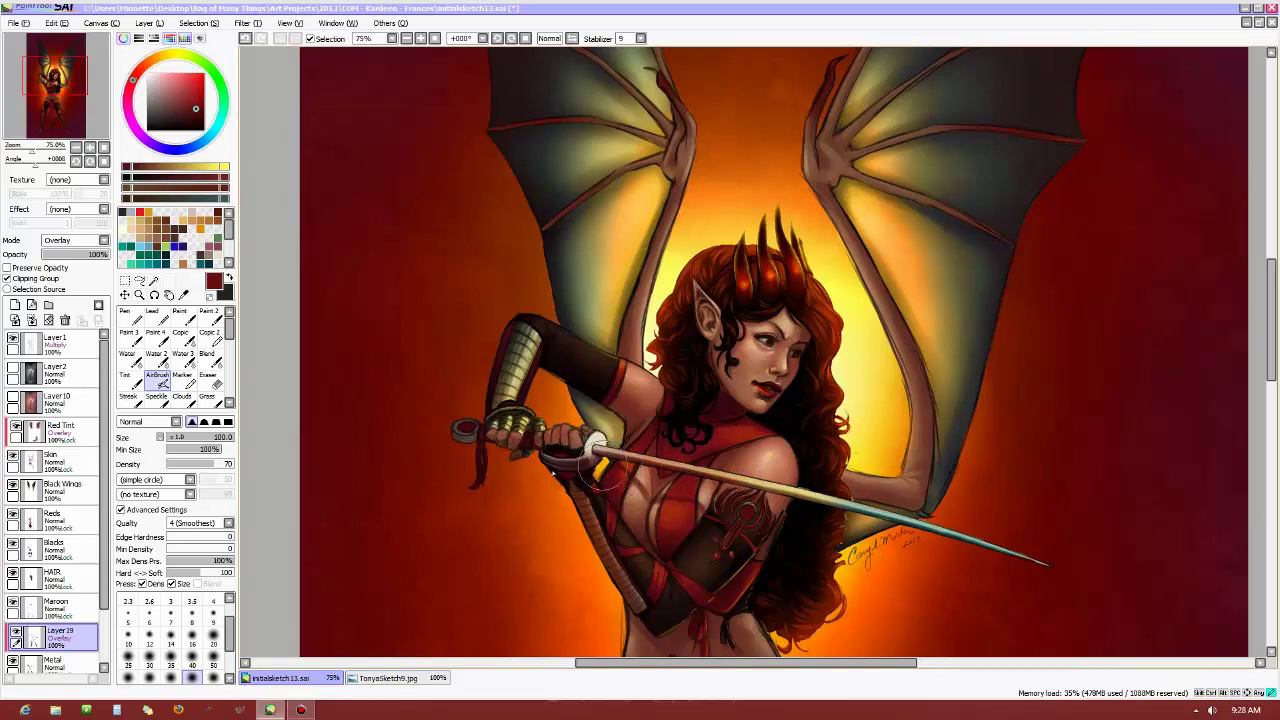
Undo the last dark red stroke on the sword guard and tint the hilt with brighter red and orange tones
{"action": "left_click", "coordinate": [244, 38]}
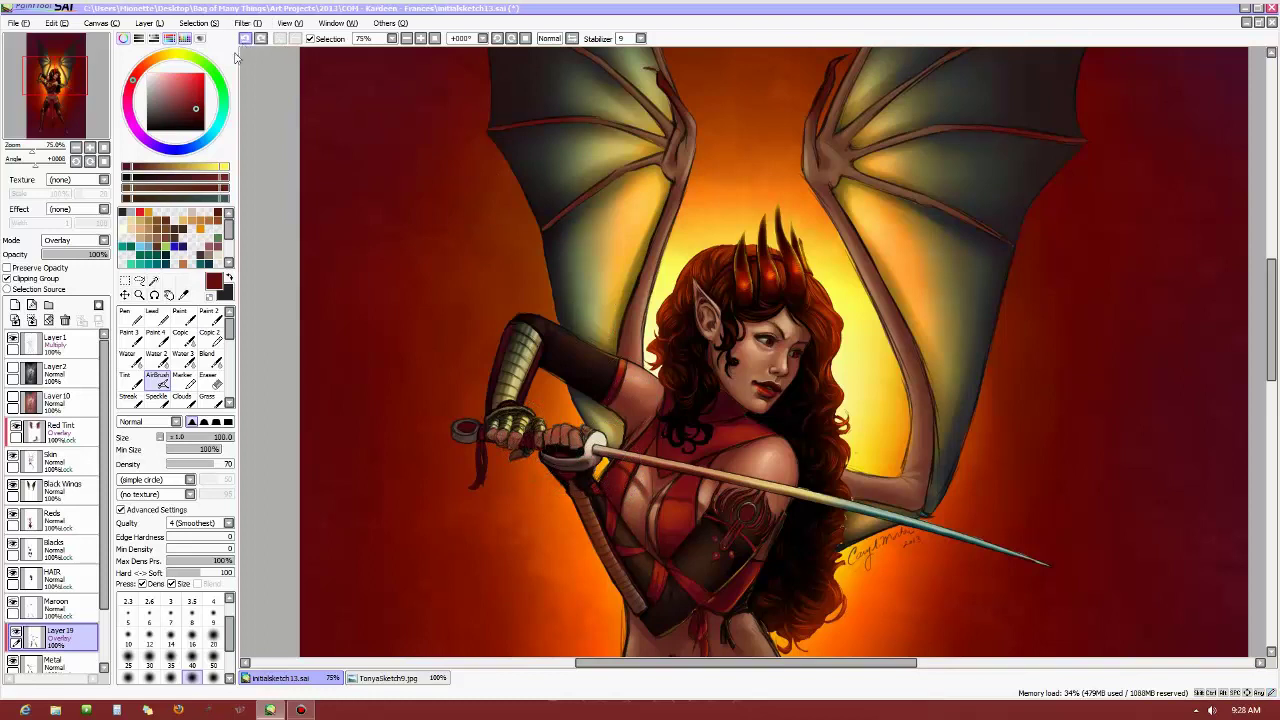
{"action": "left_click", "coordinate": [196, 83]}
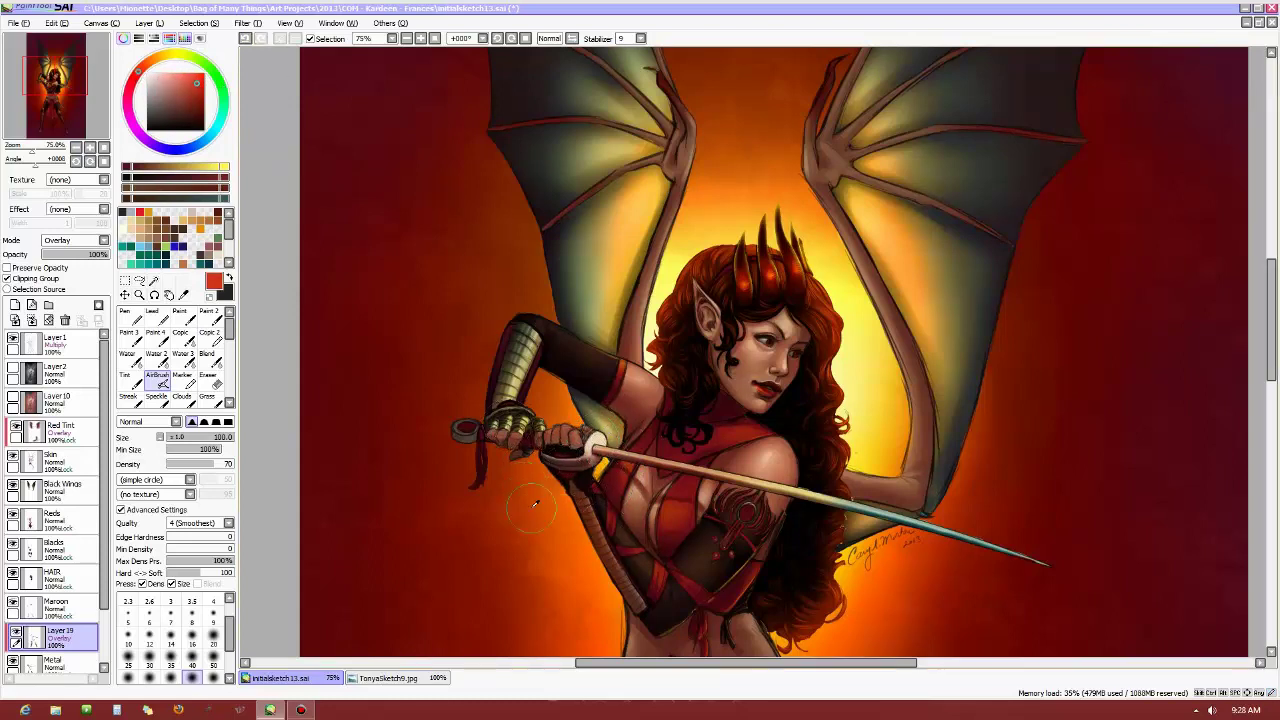
{"action": "left_click", "coordinate": [525, 445], "text": "alt"}
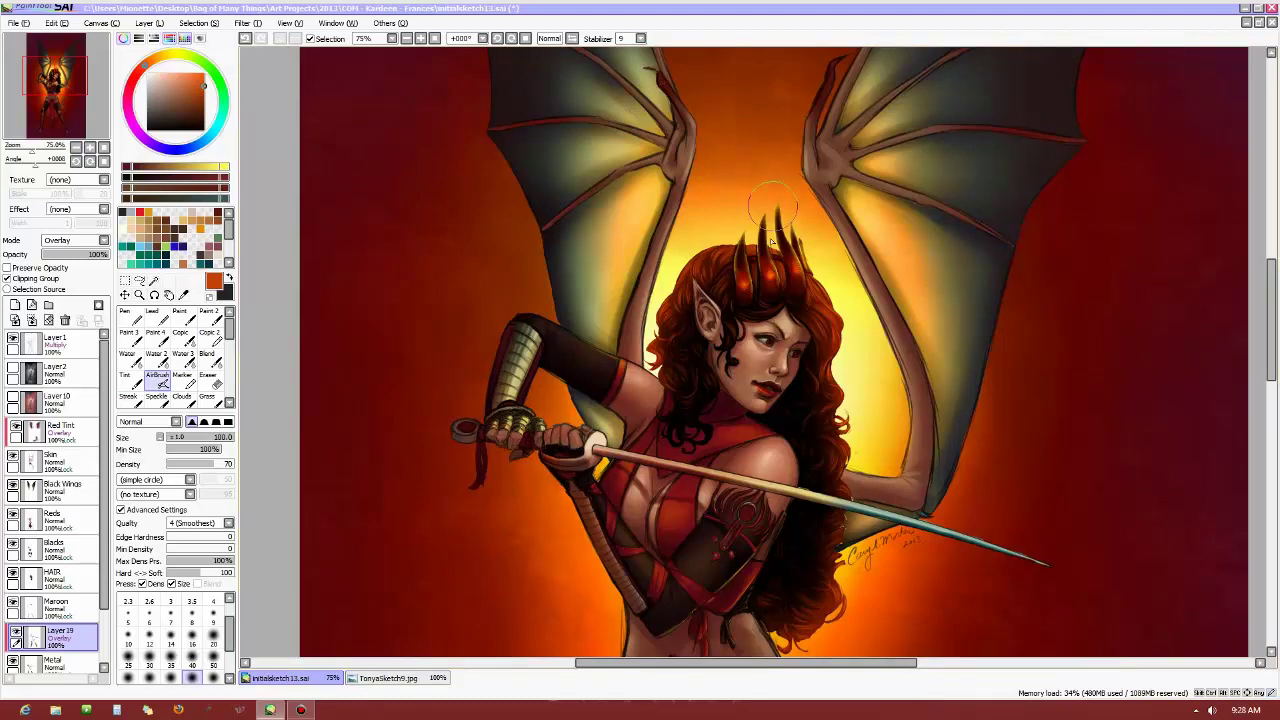
Sample orange-red from the glow between the legs and airbrush it over the knee guards, shin plates and toe caps
{"action": "scroll", "coordinate": [770, 285], "scroll_direction": "down", "scroll_amount": 4}
{"action": "mouse_move", "coordinate": [1277, 357]}
{"action": "left_mouse_down"}
{"action": "mouse_move", "coordinate": [1277, 470]}
{"action": "mouse_move", "coordinate": [1277, 397]}
{"action": "mouse_move", "coordinate": [1277, 426]}
{"action": "left_mouse_up"}
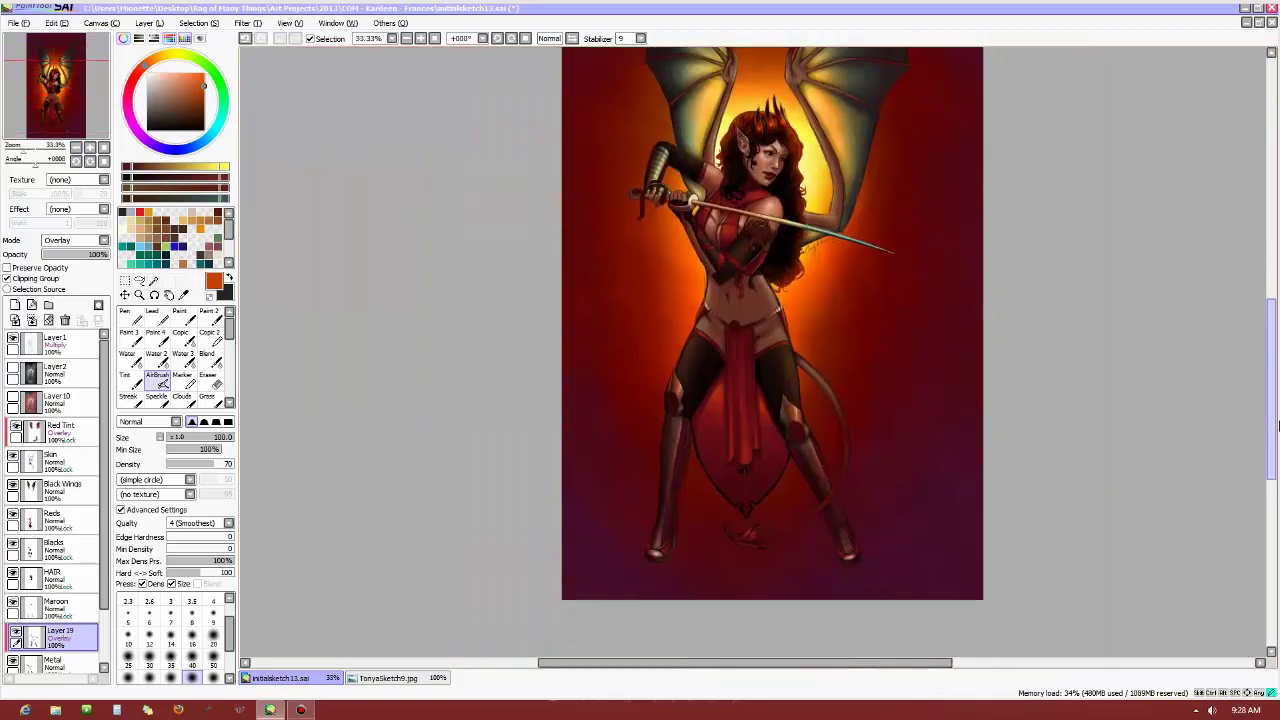
{"action": "scroll", "coordinate": [847, 408], "scroll_direction": "up", "scroll_amount": 1}
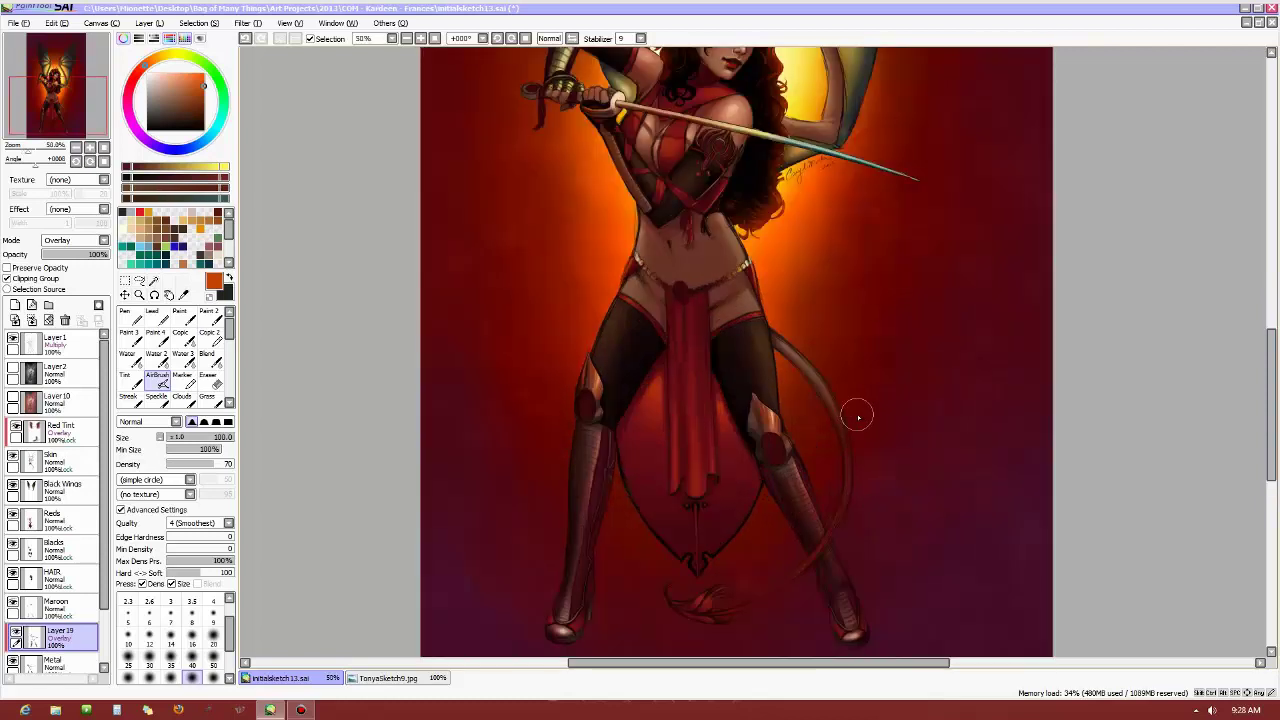
{"action": "left_click", "coordinate": [719, 411], "text": "alt"}
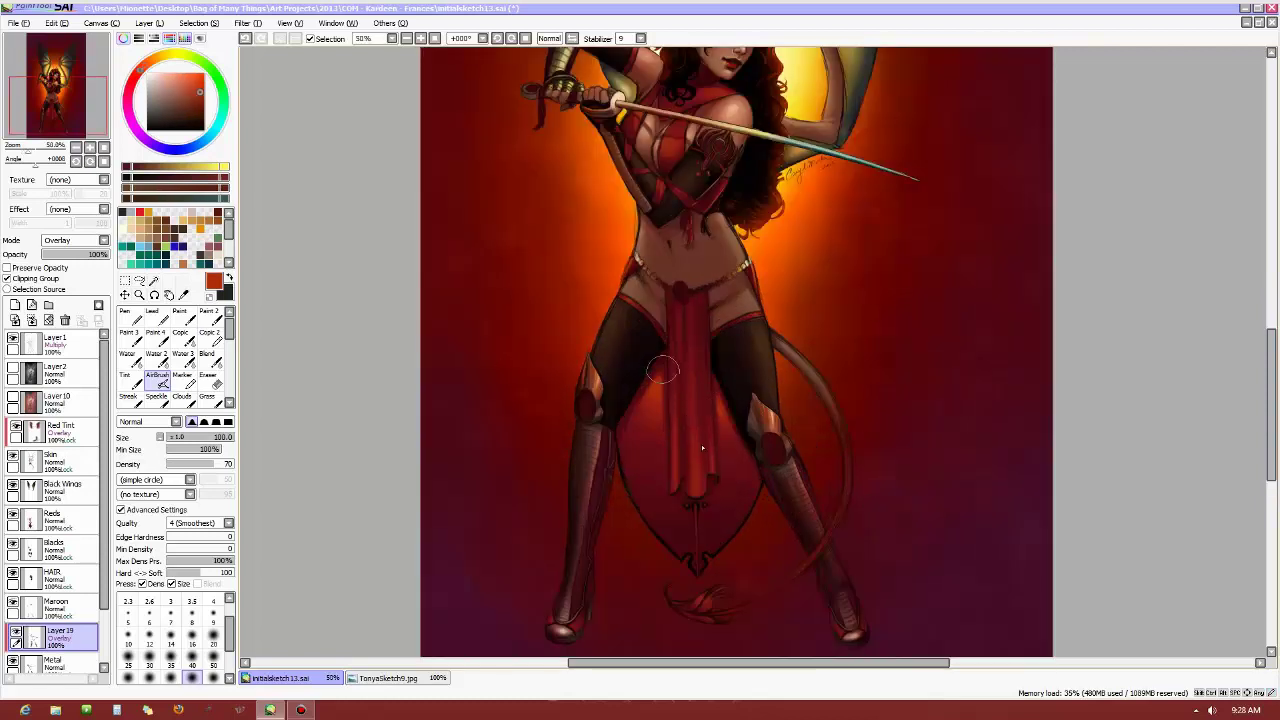
{"action": "mouse_move", "coordinate": [752, 408]}
{"action": "left_mouse_down"}
{"action": "mouse_move", "coordinate": [752, 425]}
{"action": "mouse_move", "coordinate": [740, 395]}
{"action": "mouse_move", "coordinate": [797, 466]}
{"action": "left_mouse_up"}
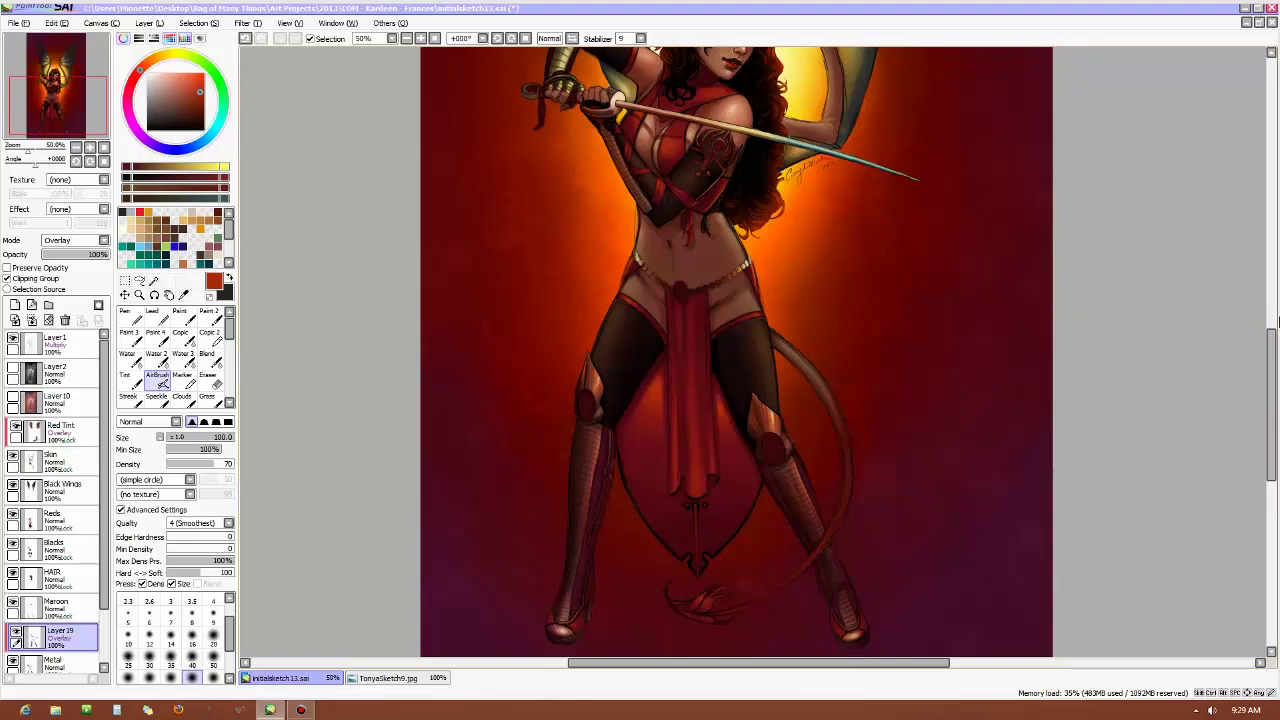
Airbrush yellow sampled from the glow behind the hair over the teal part of the blade, and smooth the transition with the Blend tool
{"action": "left_click_drag", "start_coordinate": [1277, 320], "coordinate": [1268, 296]}
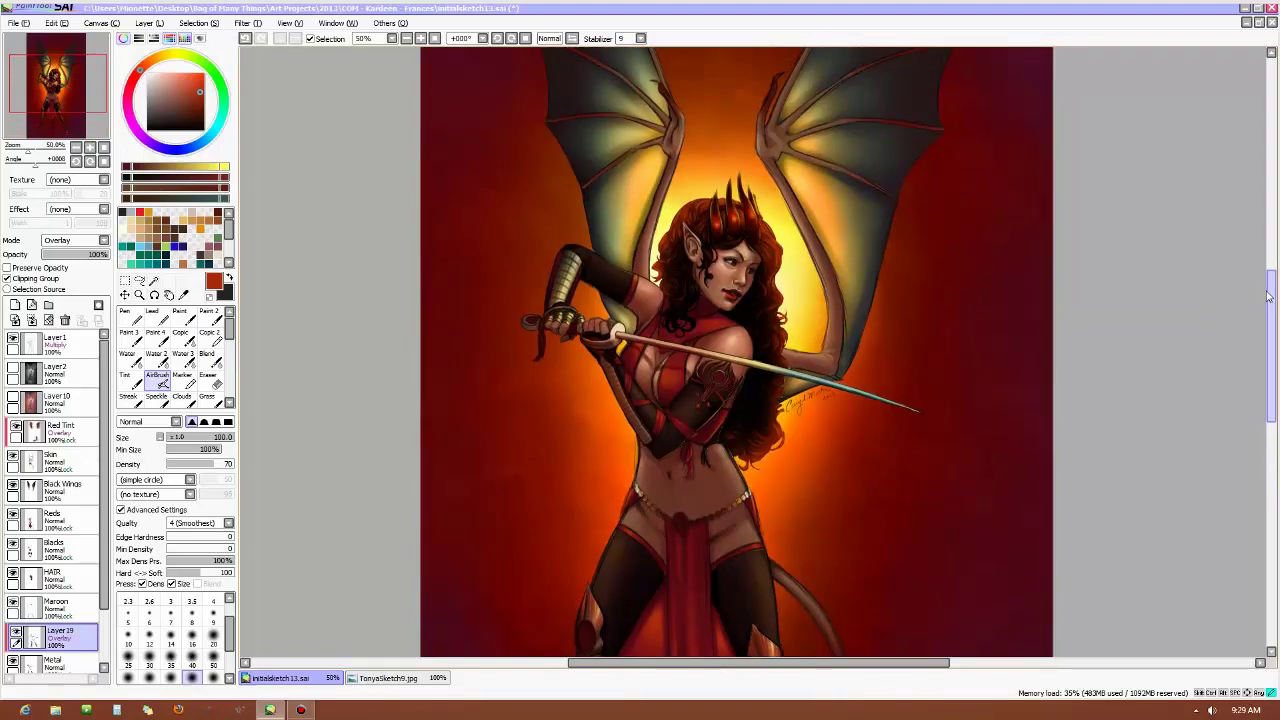
{"action": "scroll", "coordinate": [962, 303], "scroll_direction": "up", "scroll_amount": 1}
{"action": "left_click", "coordinate": [774, 267], "text": "alt"}
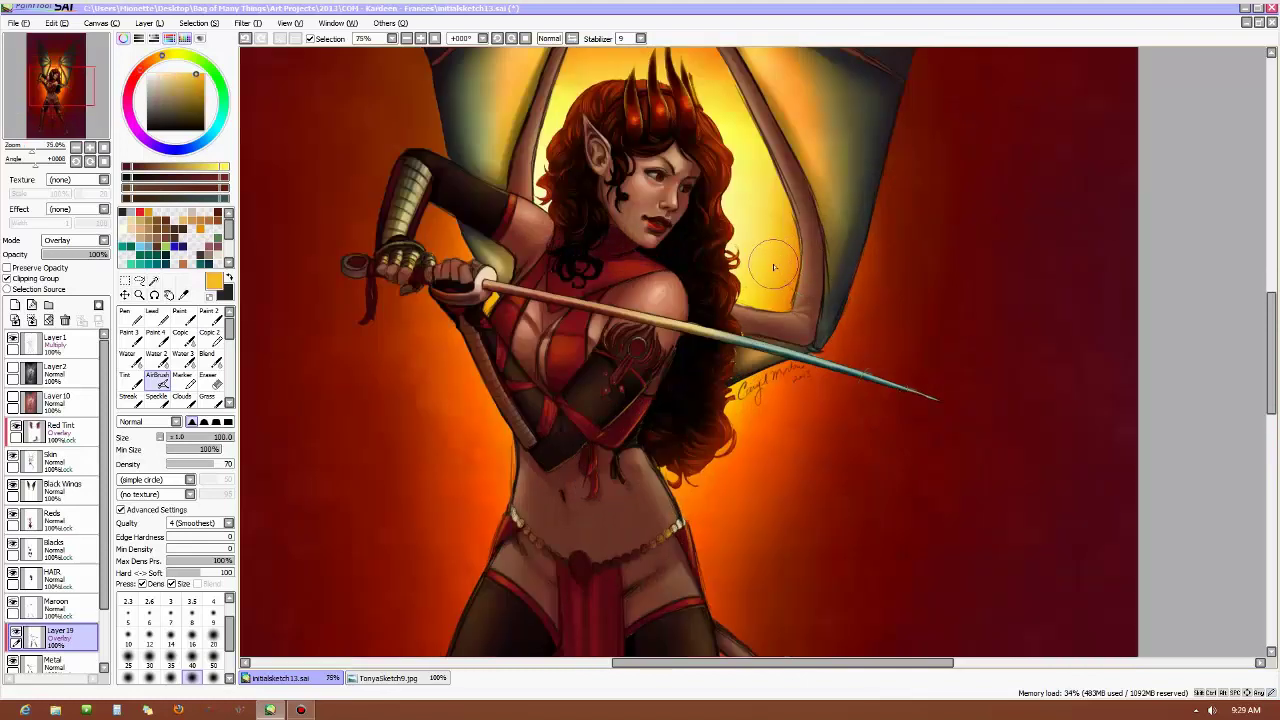
{"action": "left_click", "coordinate": [761, 265], "text": "alt"}
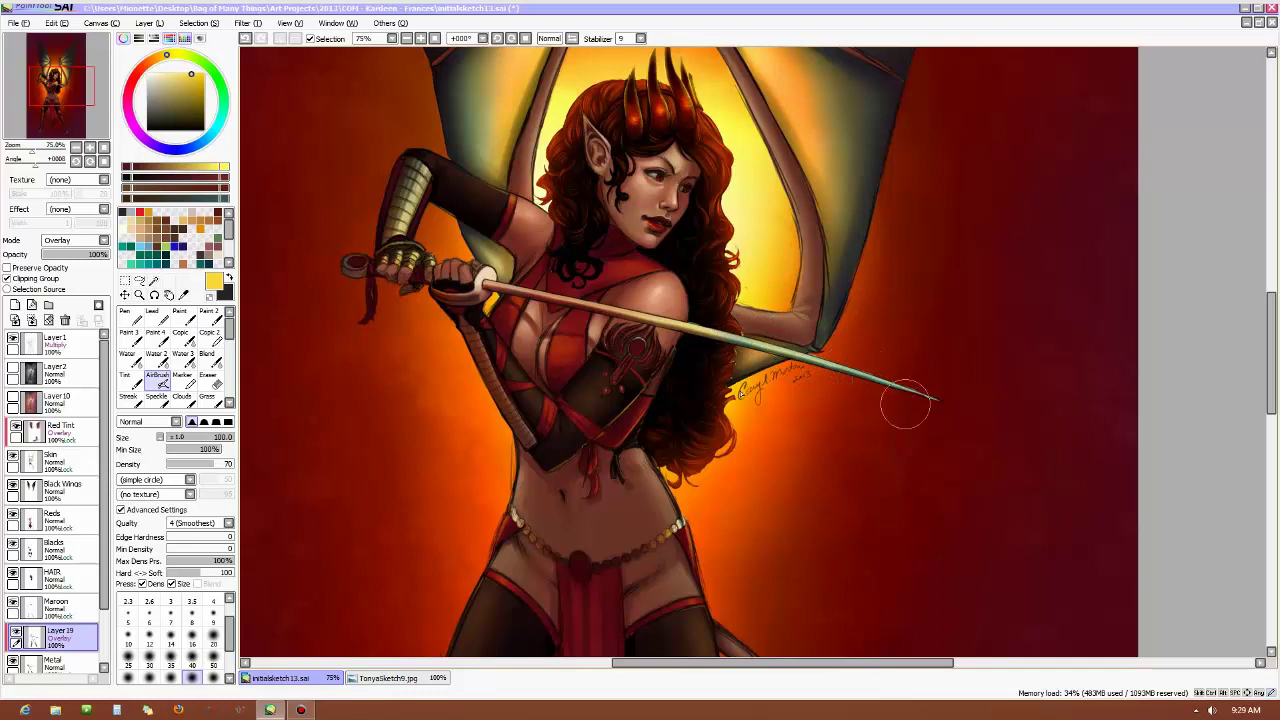
{"action": "left_click", "coordinate": [207, 357]}
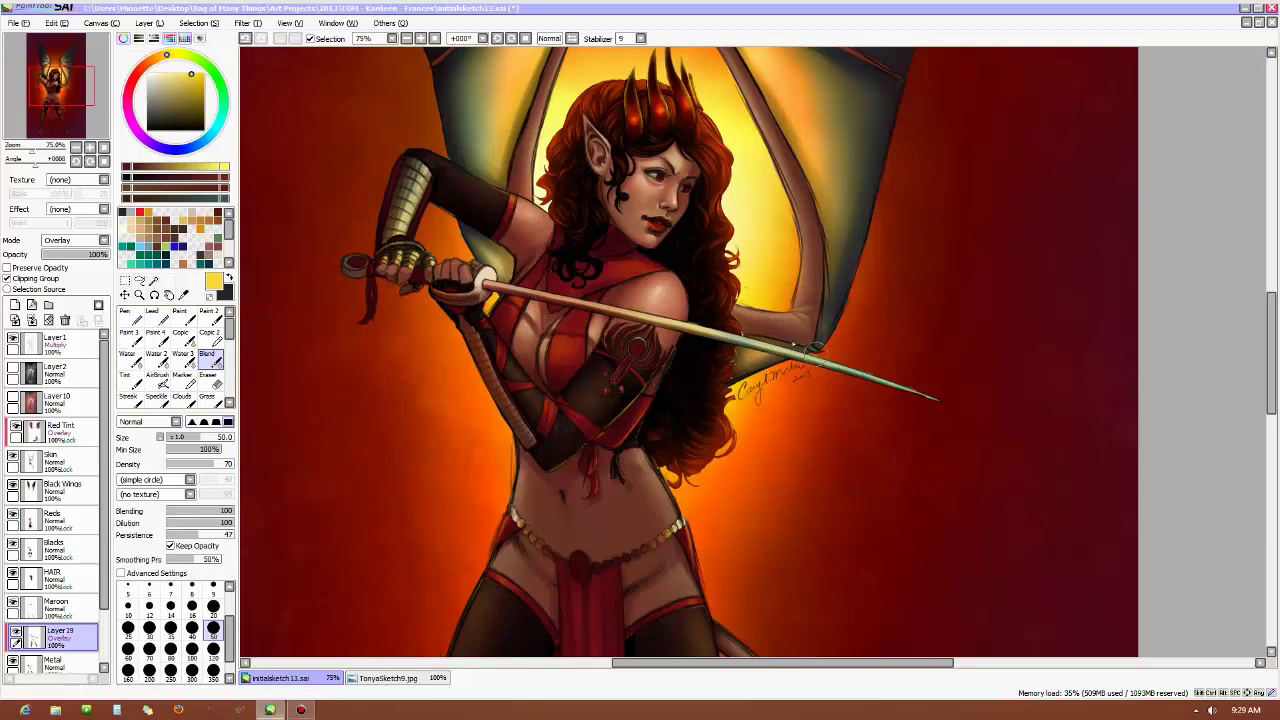
Hide and show the Overlay tint layer to compare the metal armour with and without the reflected colours
{"action": "scroll", "coordinate": [624, 289], "scroll_direction": "down", "scroll_amount": 3}
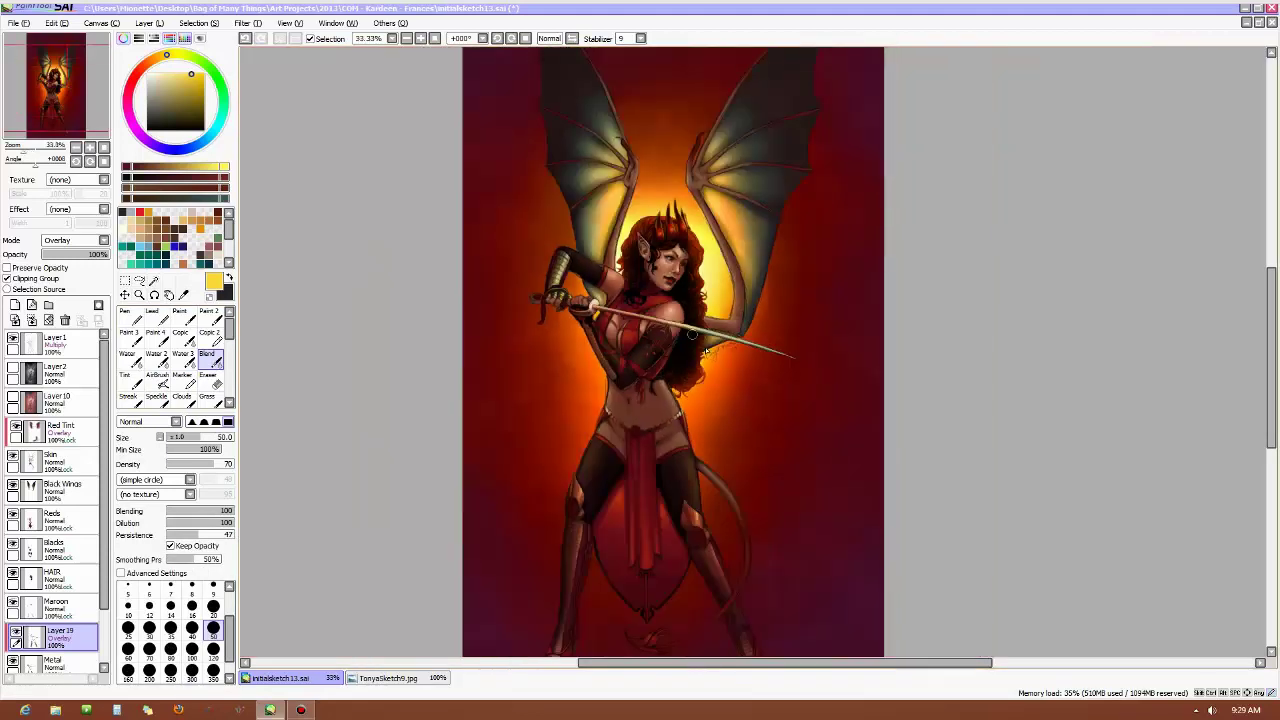
{"action": "scroll", "coordinate": [890, 420], "scroll_direction": "down", "scroll_amount": 3}
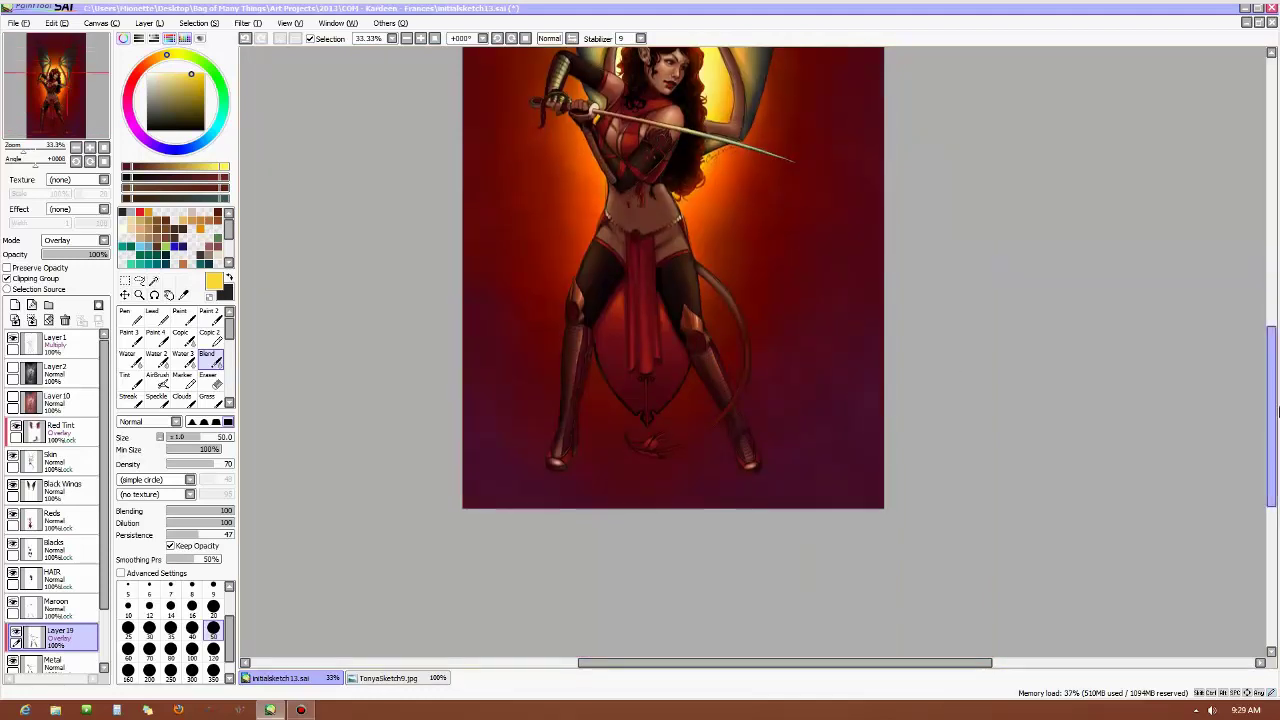
{"action": "mouse_move", "coordinate": [1273, 430]}
{"action": "left_mouse_down"}
{"action": "mouse_move", "coordinate": [1273, 389]}
{"action": "mouse_move", "coordinate": [1273, 406]}
{"action": "left_mouse_up"}
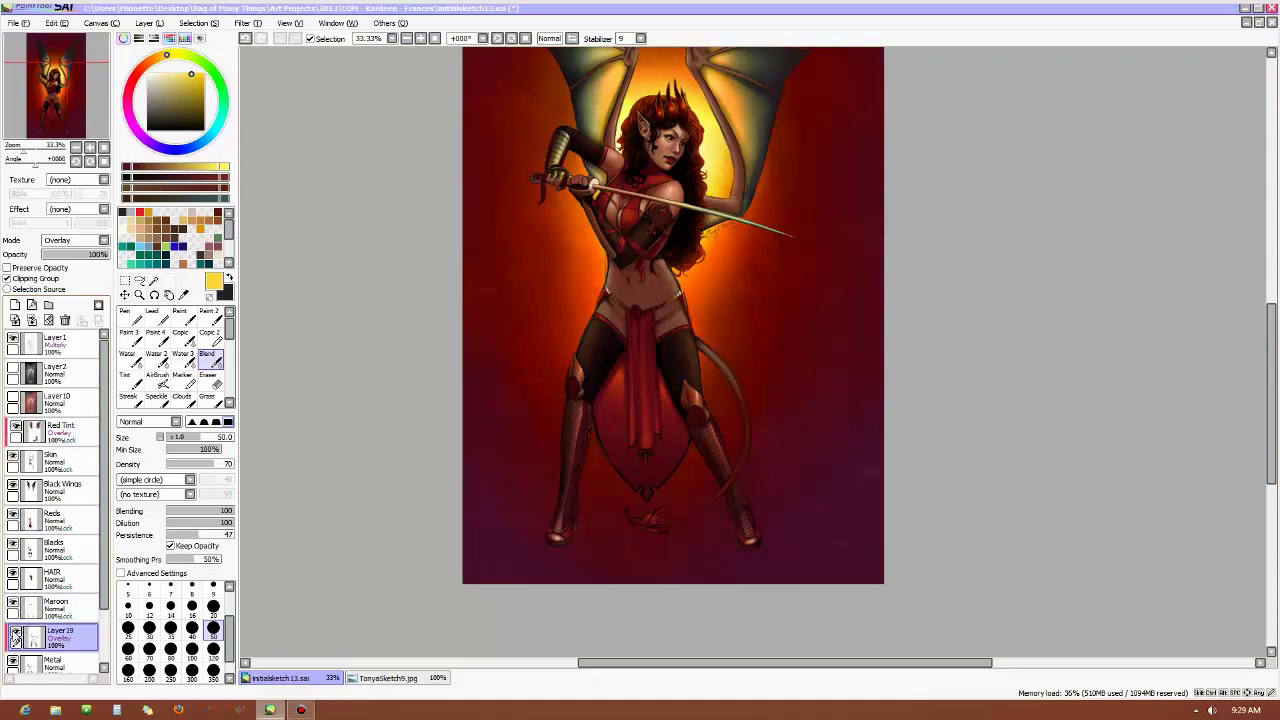
{"action": "left_click", "coordinate": [15, 636]}
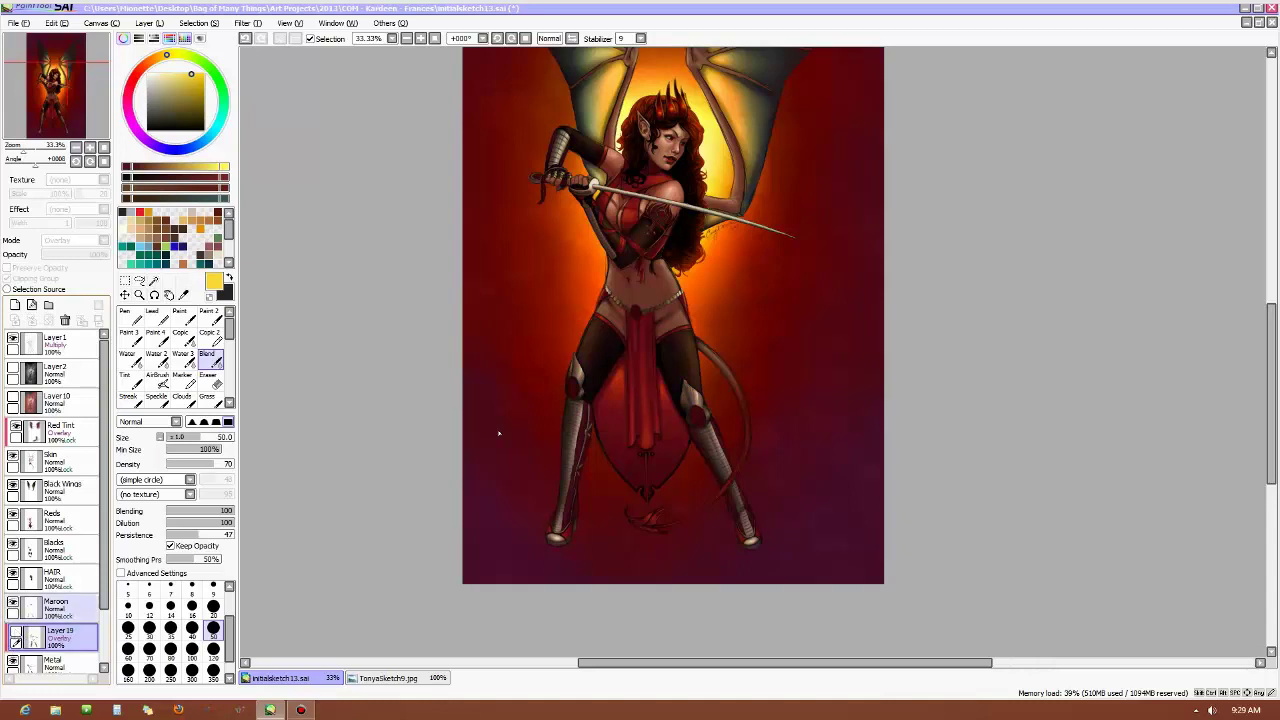
{"action": "scroll", "coordinate": [602, 331], "scroll_direction": "up", "scroll_amount": 1}
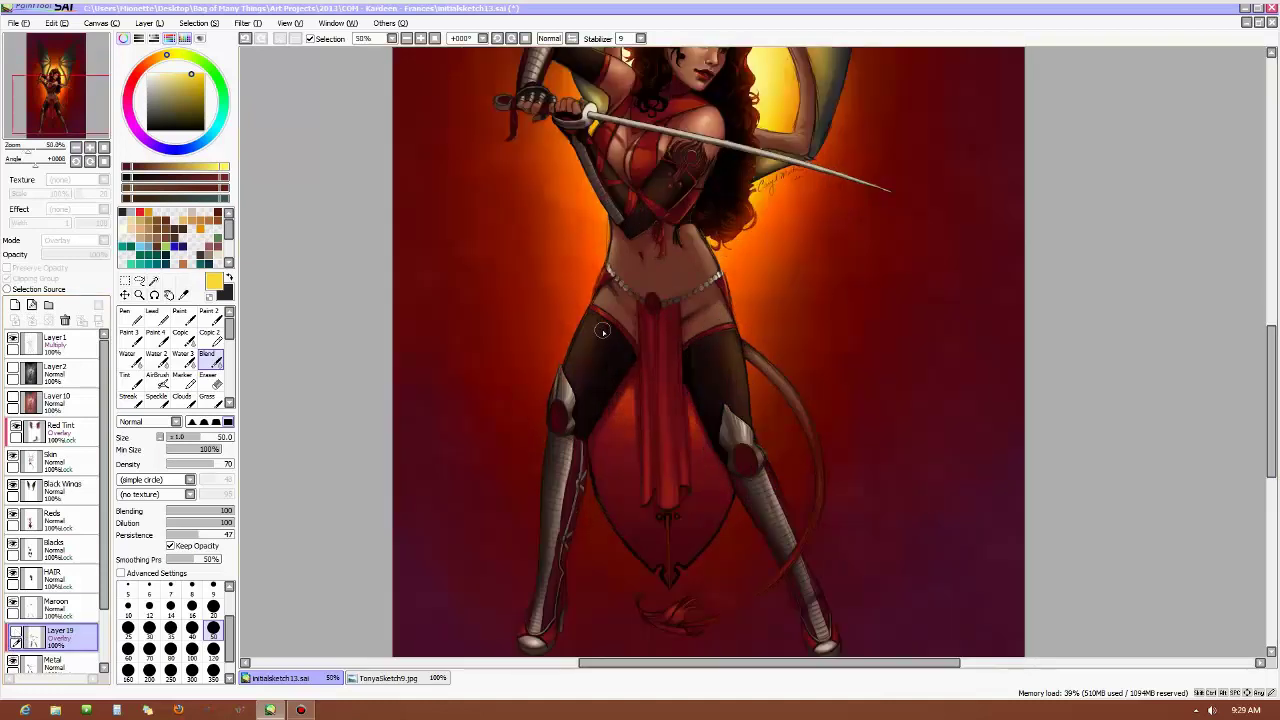
{"action": "left_click", "coordinate": [15, 636]}
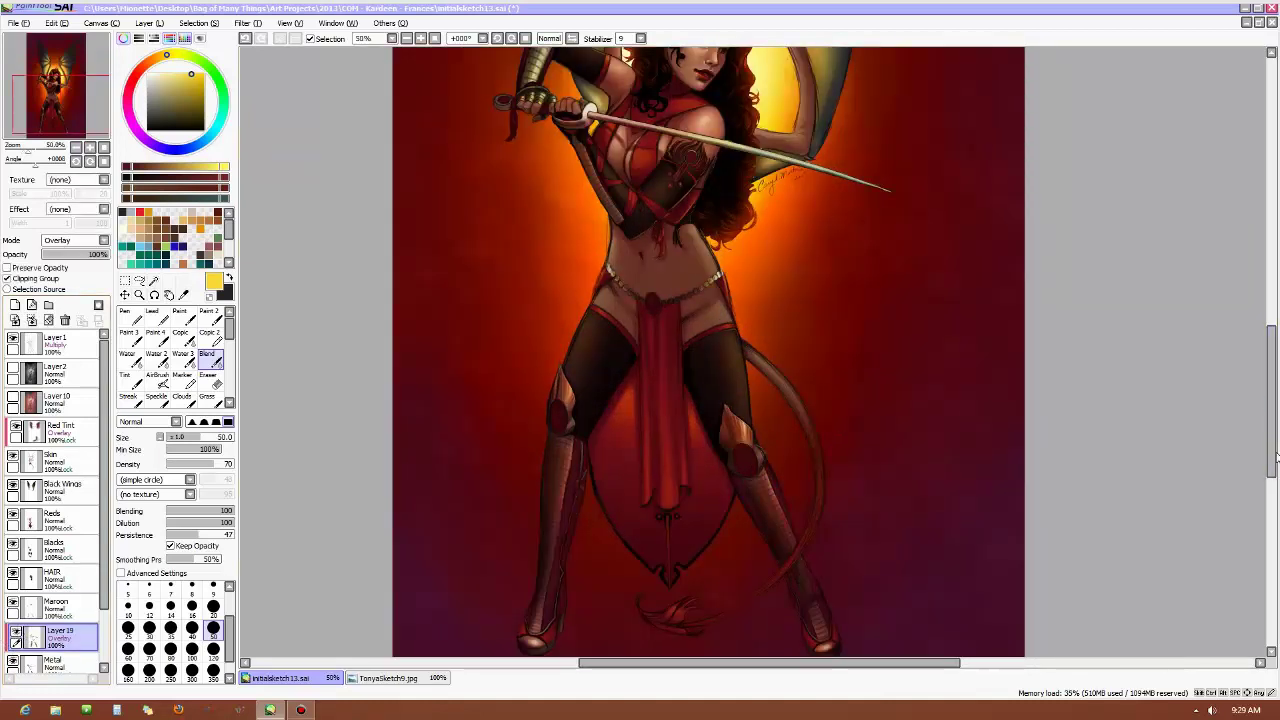
{"action": "mouse_move", "coordinate": [1275, 456]}
{"action": "left_mouse_down"}
{"action": "mouse_move", "coordinate": [1272, 489]}
{"action": "mouse_move", "coordinate": [1260, 351]}
{"action": "mouse_move", "coordinate": [1262, 455]}
{"action": "left_mouse_up"}
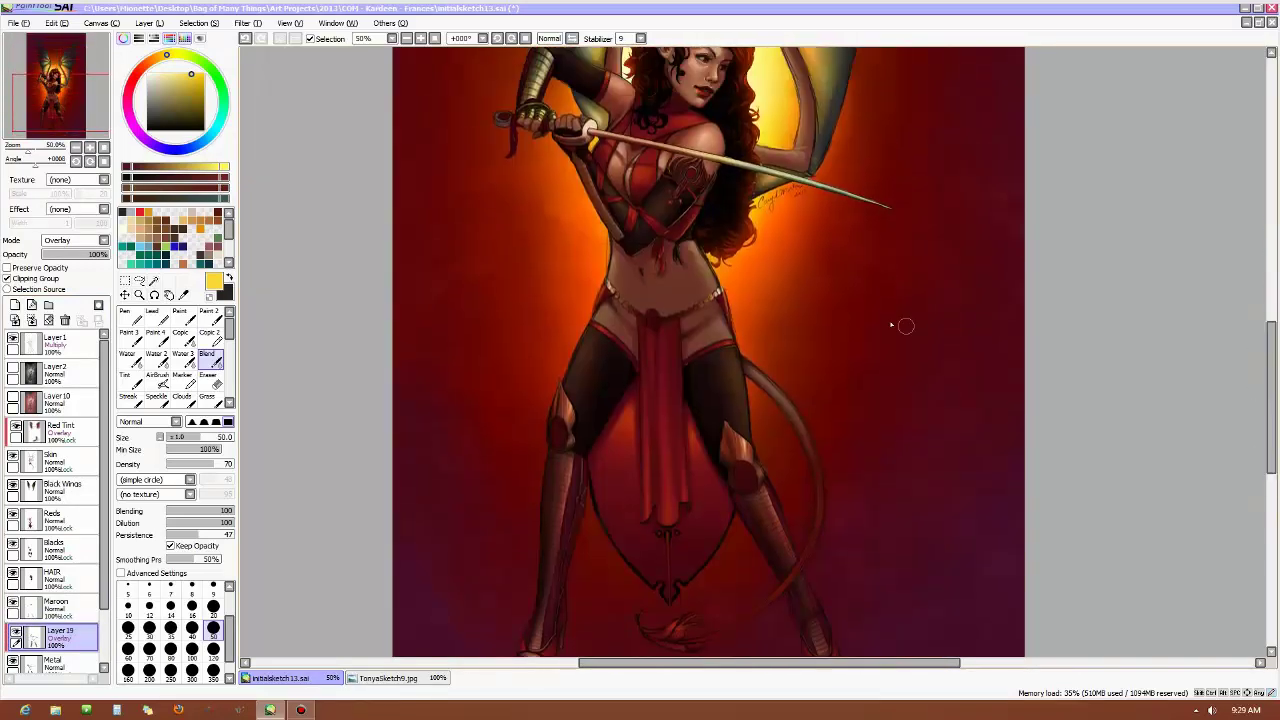
{"action": "scroll", "coordinate": [849, 300], "scroll_direction": "down", "scroll_amount": 1}
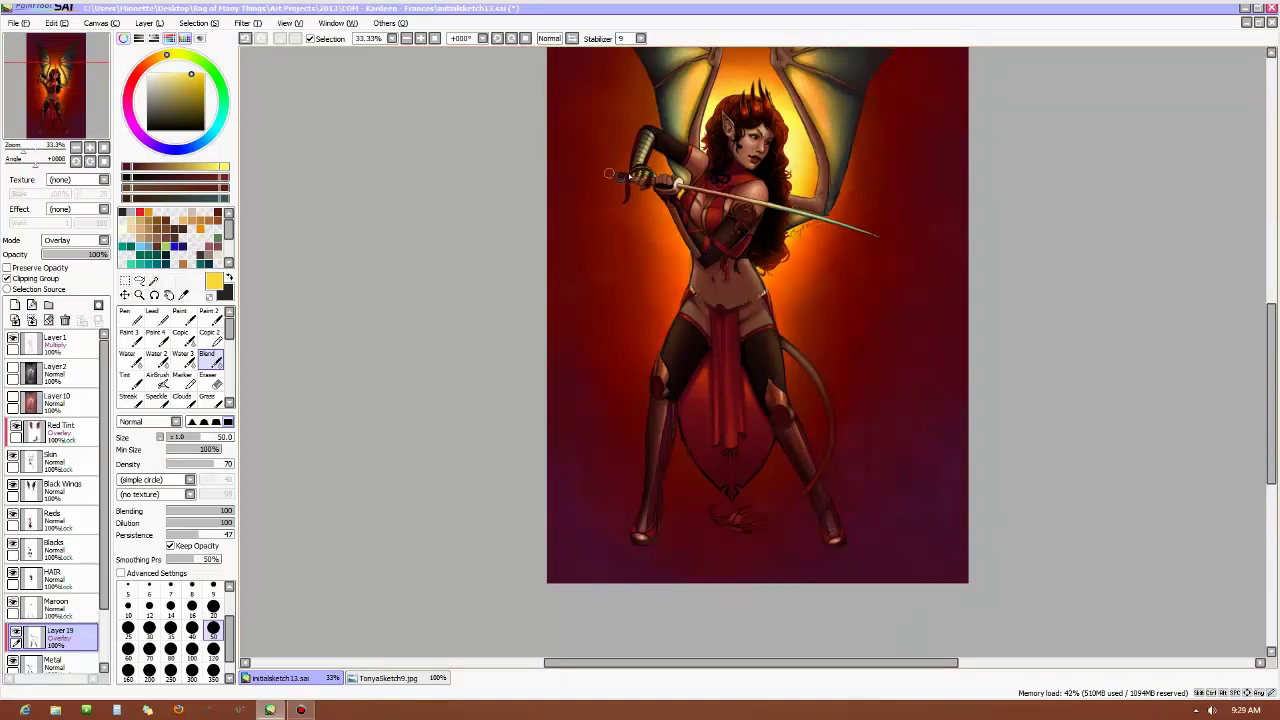
Hide and show the Layer 1 line art to compare the painting with and without its outlines
{"action": "left_click_drag", "start_coordinate": [709, 661], "coordinate": [751, 661]}
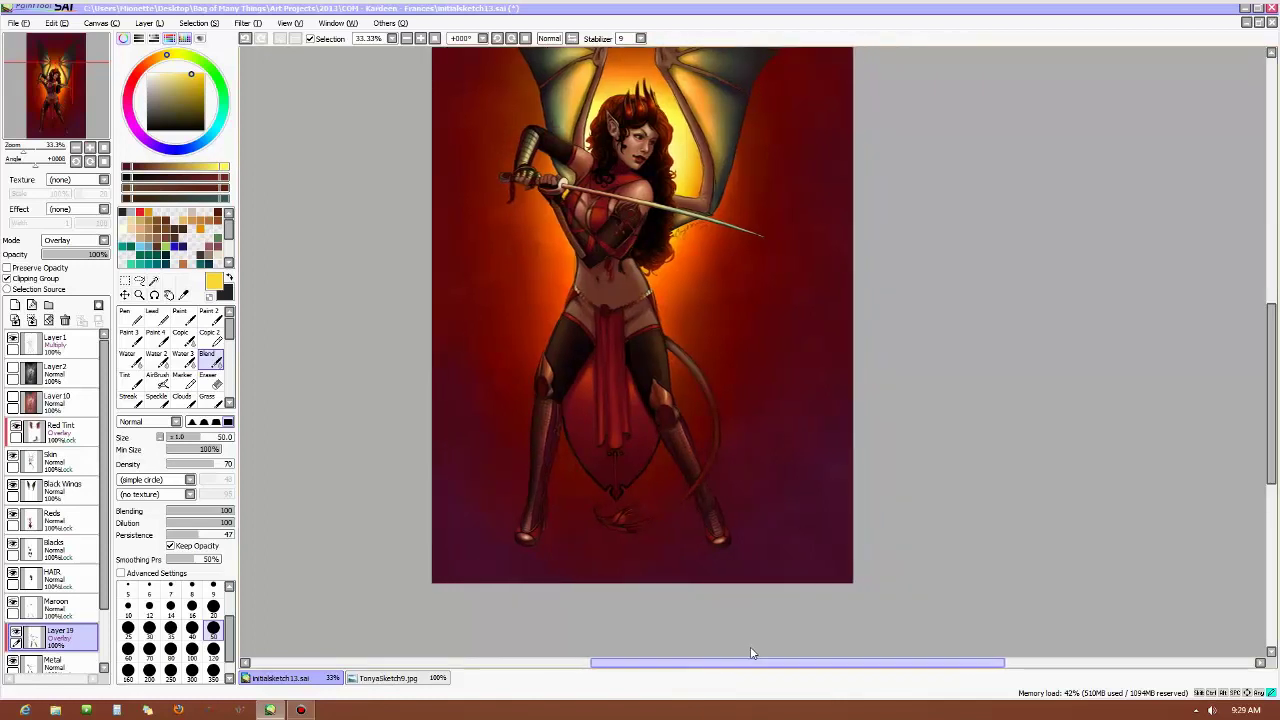
{"action": "left_click_drag", "start_coordinate": [1274, 475], "coordinate": [1245, 458]}
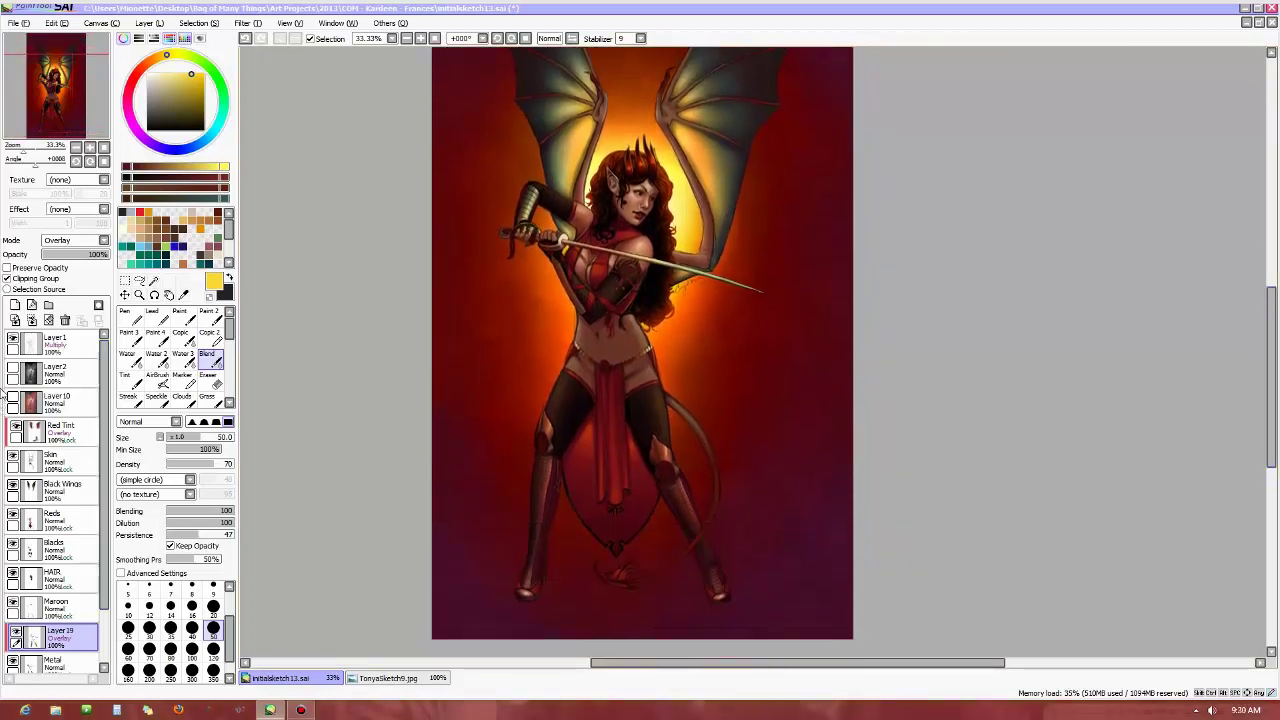
{"action": "left_click", "coordinate": [12, 341]}
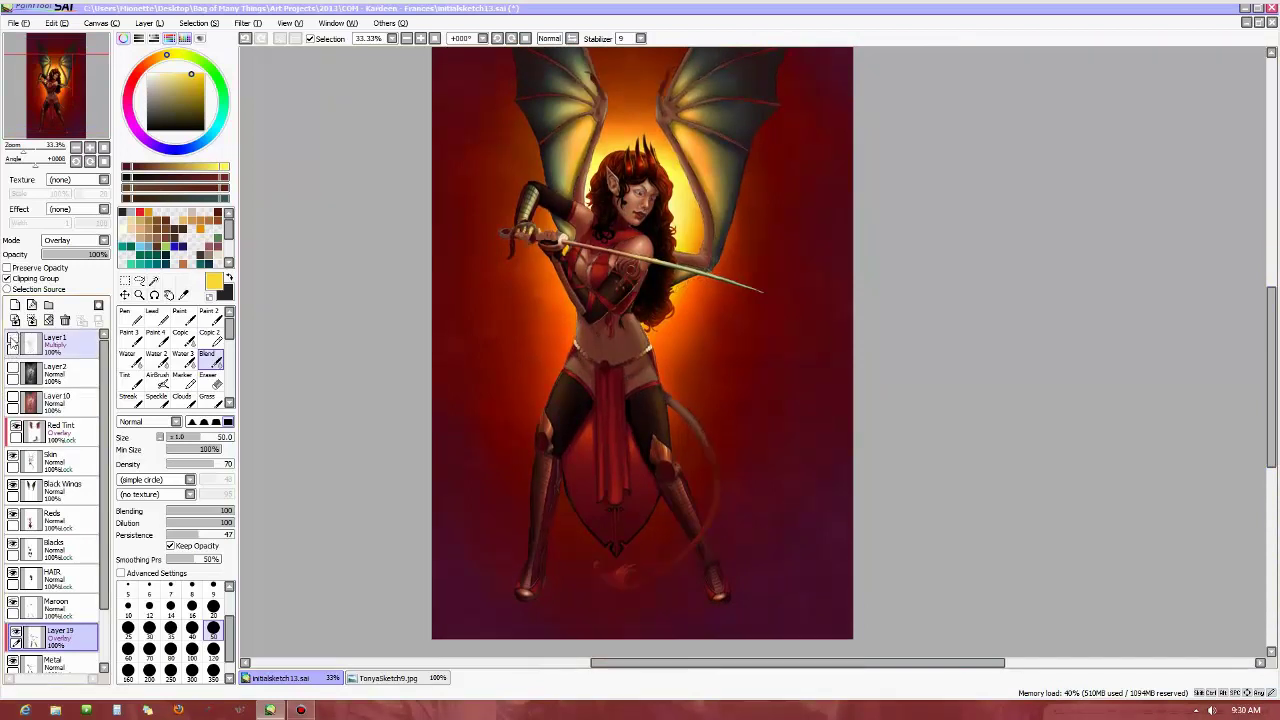
{"action": "left_click", "coordinate": [12, 341]}
{"action": "left_click", "coordinate": [12, 341]}
{"action": "left_click", "coordinate": [12, 341]}
{"action": "left_click_drag", "start_coordinate": [38, 159], "coordinate": [24, 160]}
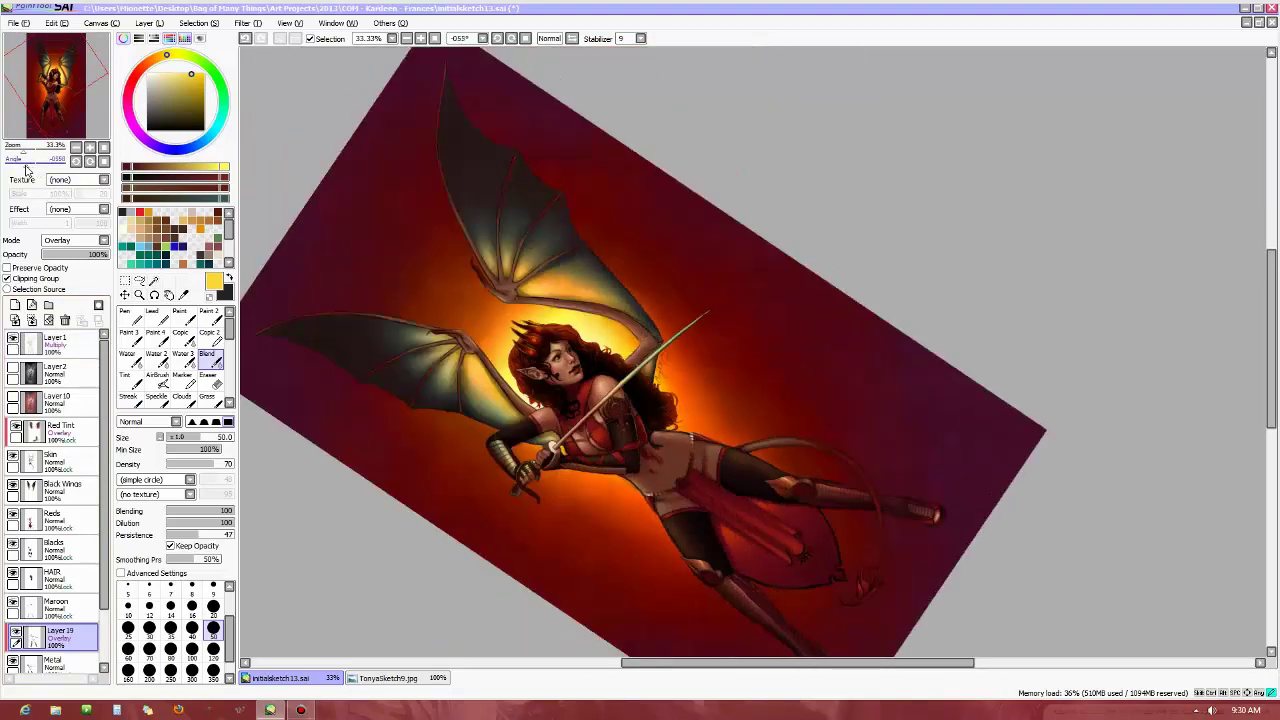
{"action": "scroll", "coordinate": [583, 470], "scroll_direction": "up", "scroll_amount": 3}
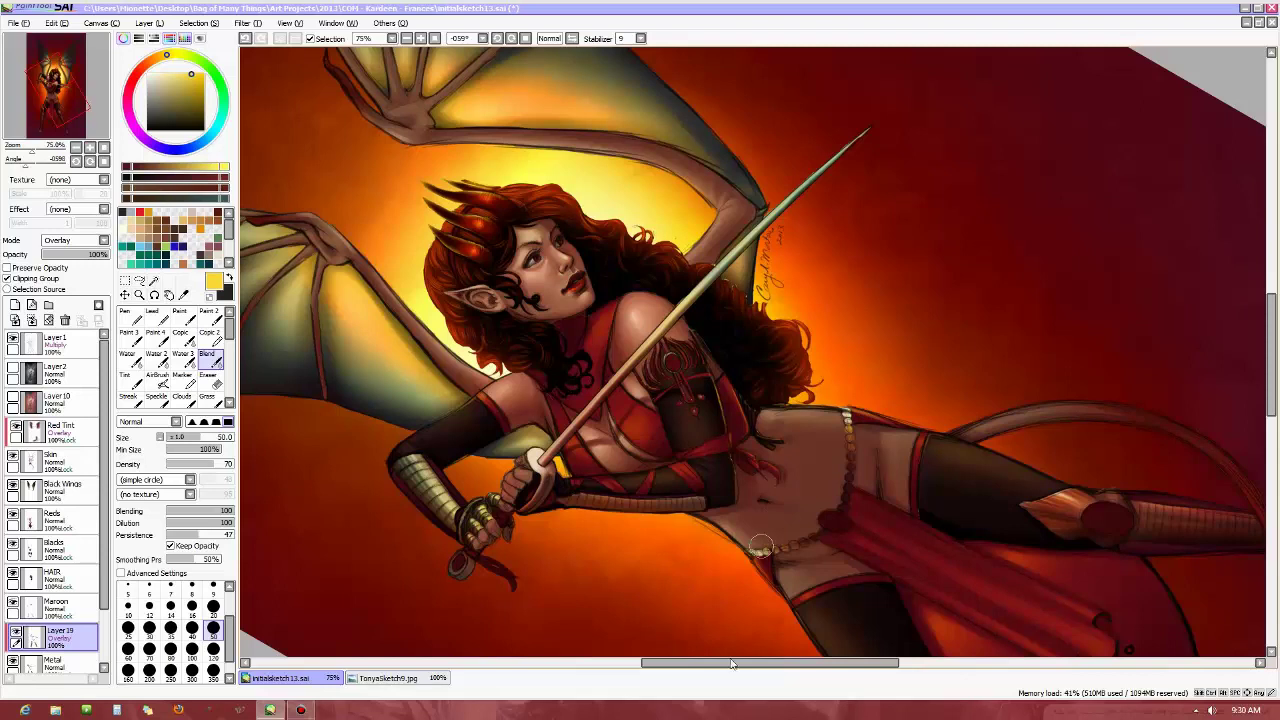
{"action": "left_click_drag", "start_coordinate": [698, 664], "coordinate": [694, 608]}
{"action": "scroll", "coordinate": [548, 237], "scroll_direction": "up", "scroll_amount": 1}
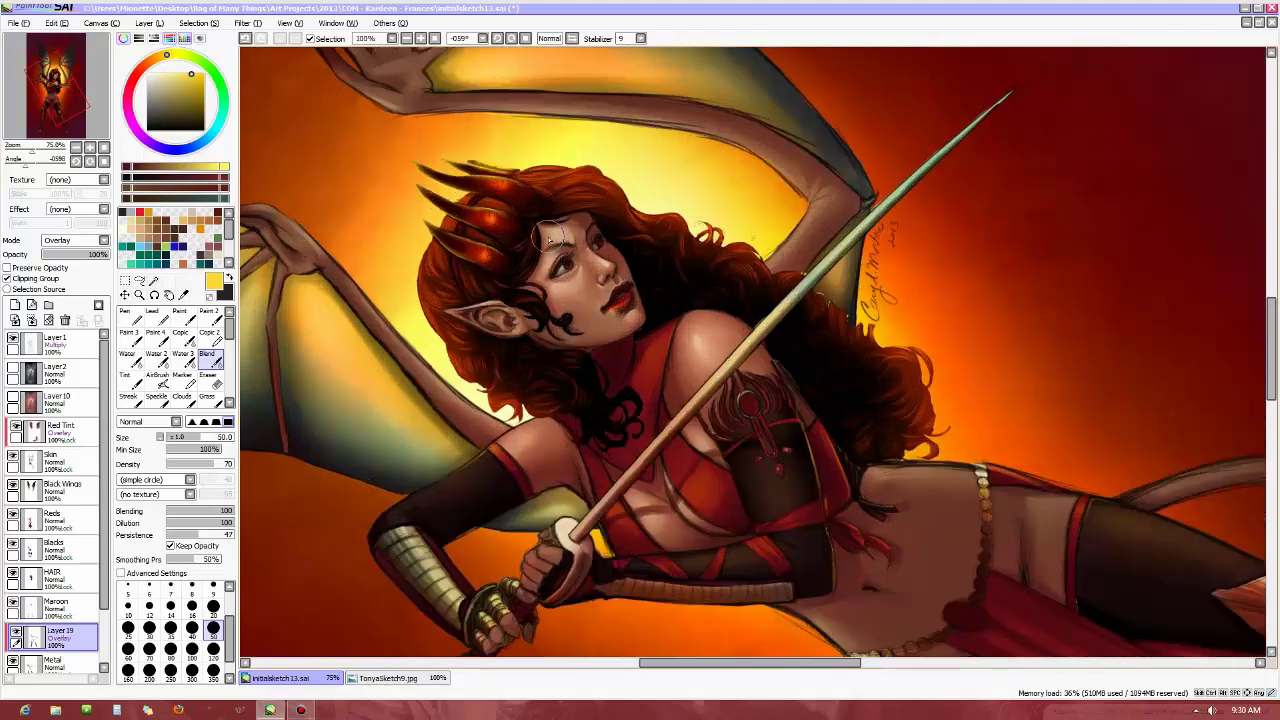
Preserve Layer 1's opacity and recolour its line art with dark maroon sampled from the background, using the Pen at size 500
{"action": "left_click", "coordinate": [55, 340]}
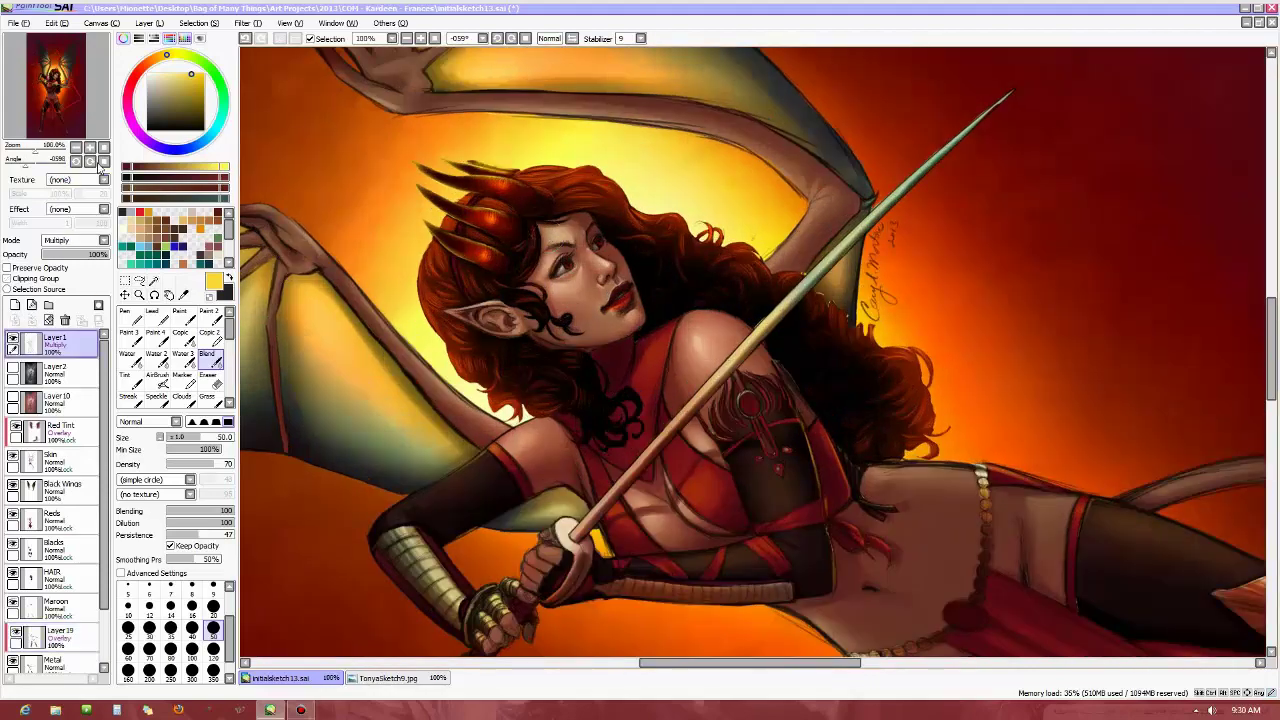
{"action": "left_click", "coordinate": [103, 162]}
{"action": "left_click", "coordinate": [90, 147]}
{"action": "left_click", "coordinate": [90, 147]}
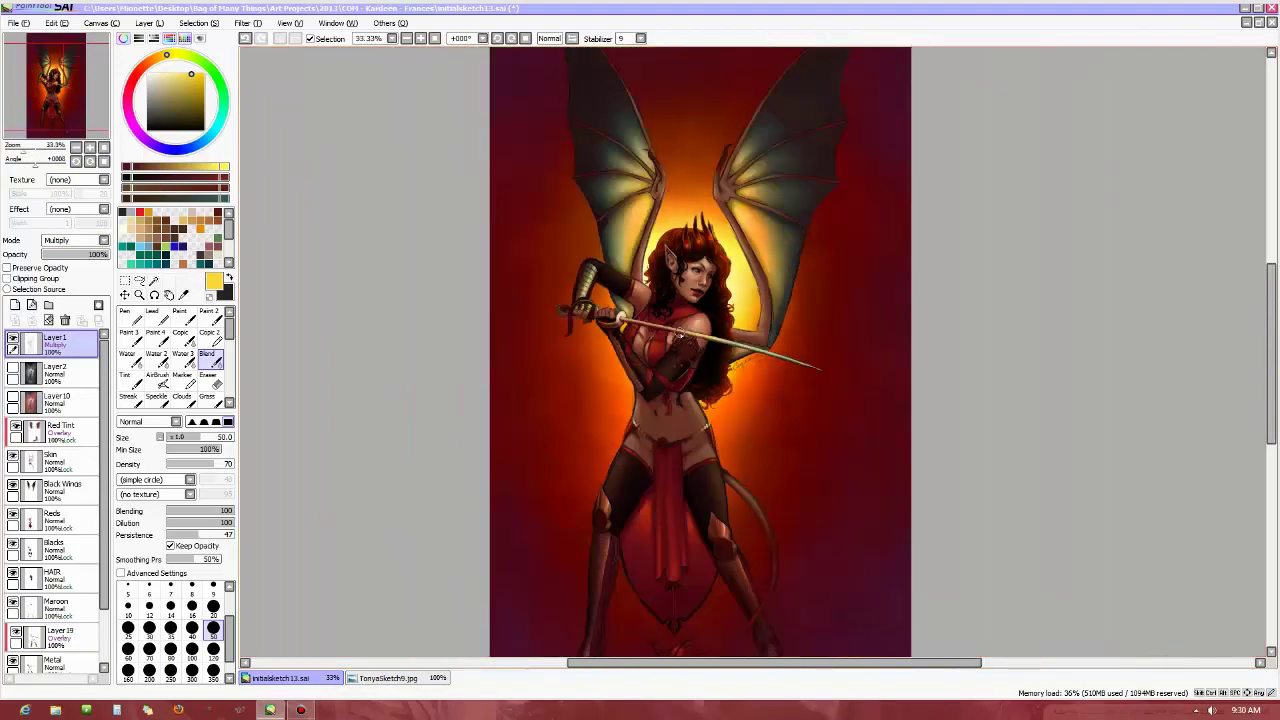
{"action": "left_click", "coordinate": [907, 331], "text": "alt"}
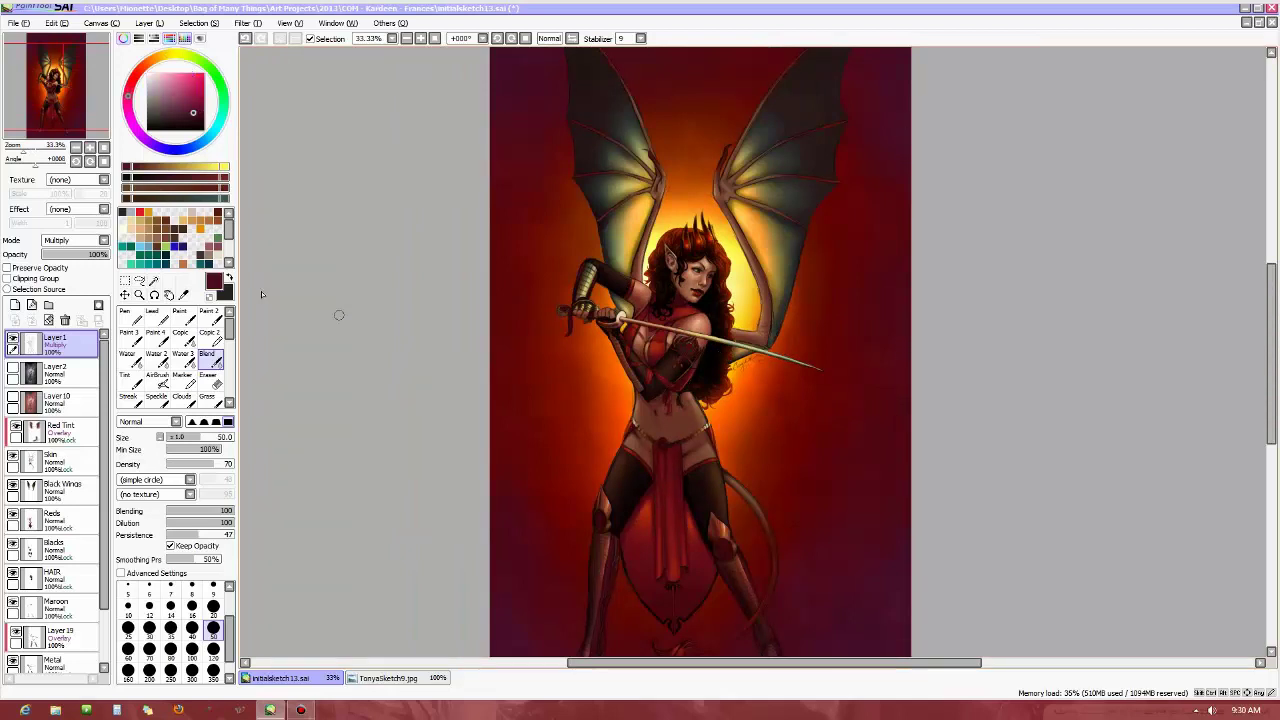
{"action": "left_click", "coordinate": [125, 316]}
{"action": "left_click", "coordinate": [230, 678]}
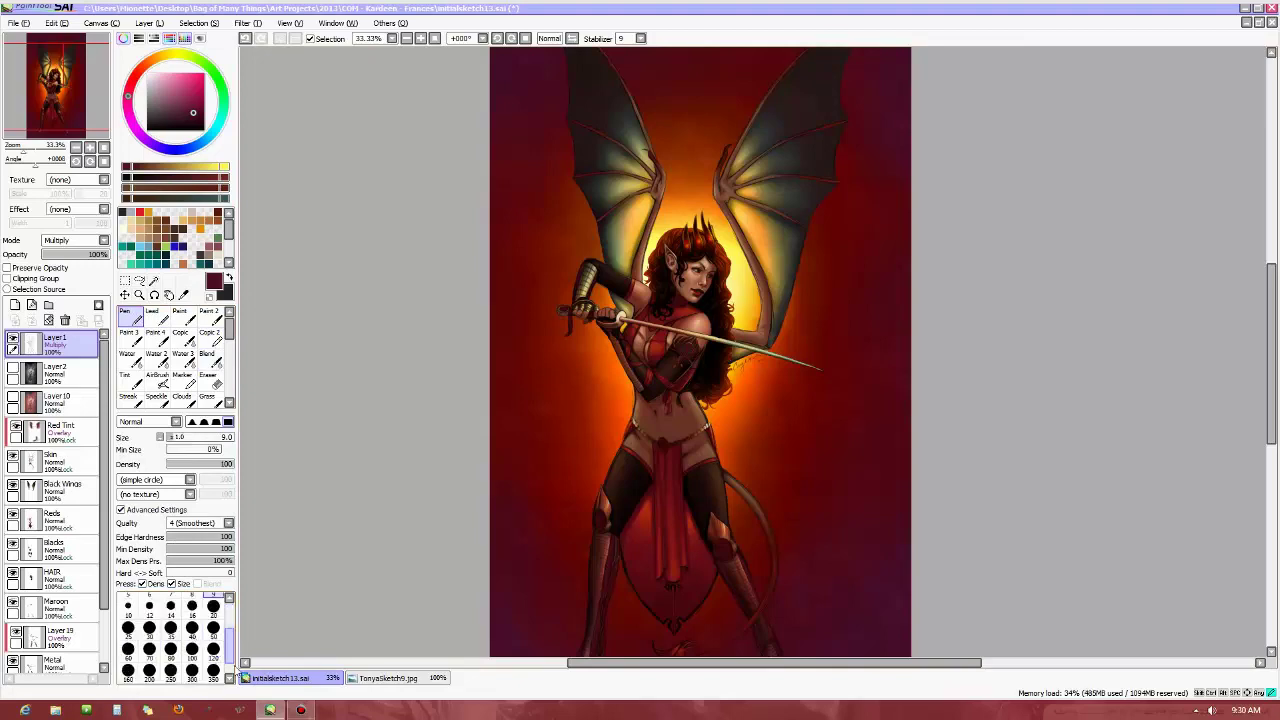
{"action": "left_click", "coordinate": [230, 678]}
{"action": "left_click", "coordinate": [170, 670]}
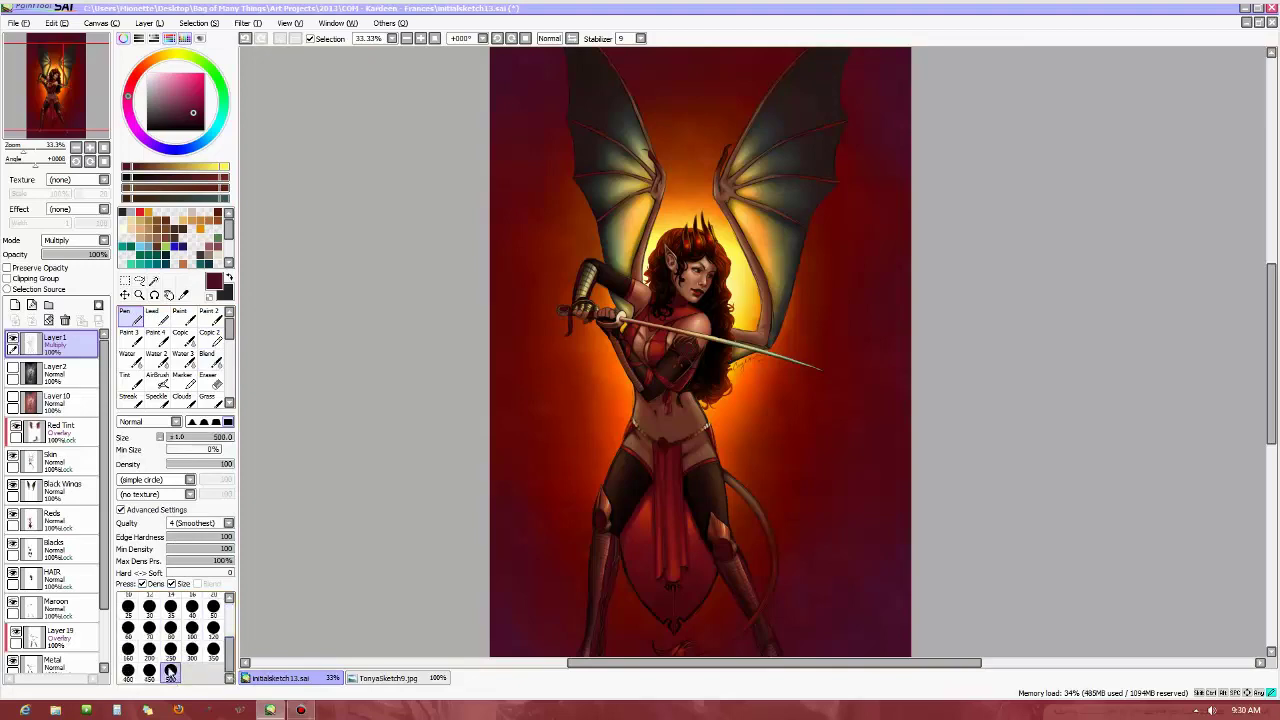
{"action": "left_click", "coordinate": [7, 268]}
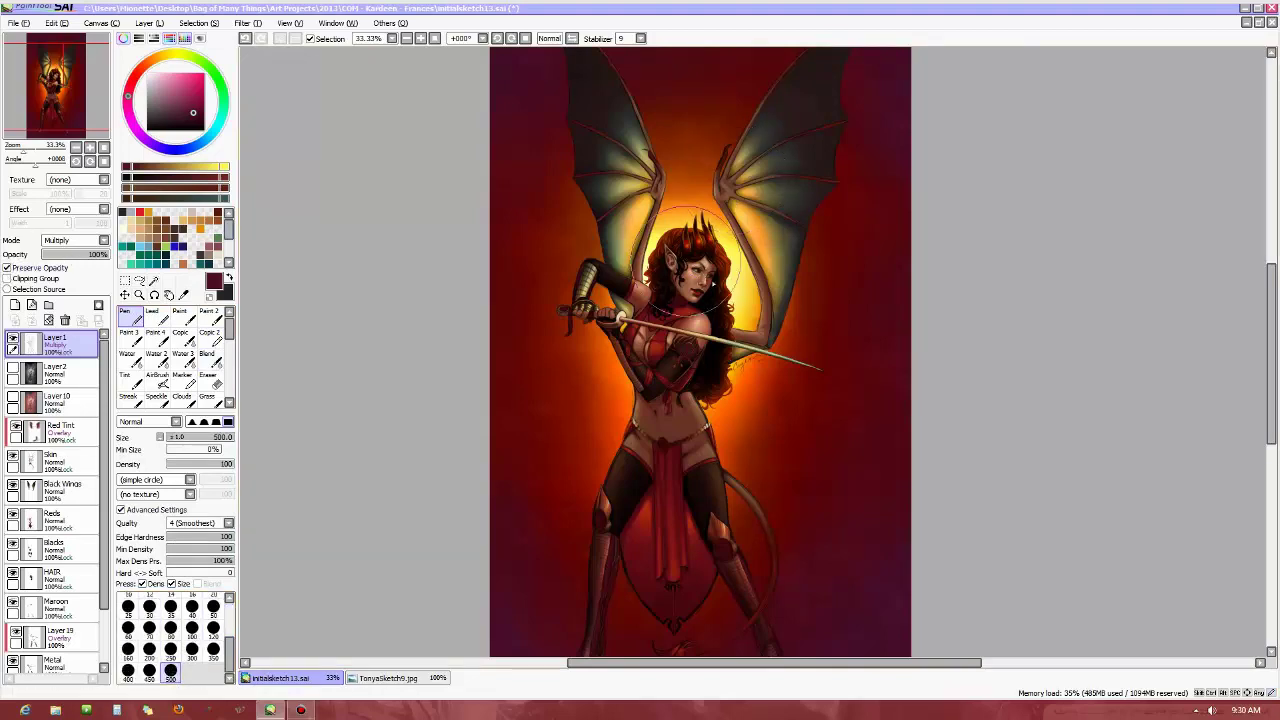
{"action": "scroll", "coordinate": [673, 240], "scroll_direction": "up", "scroll_amount": 3}
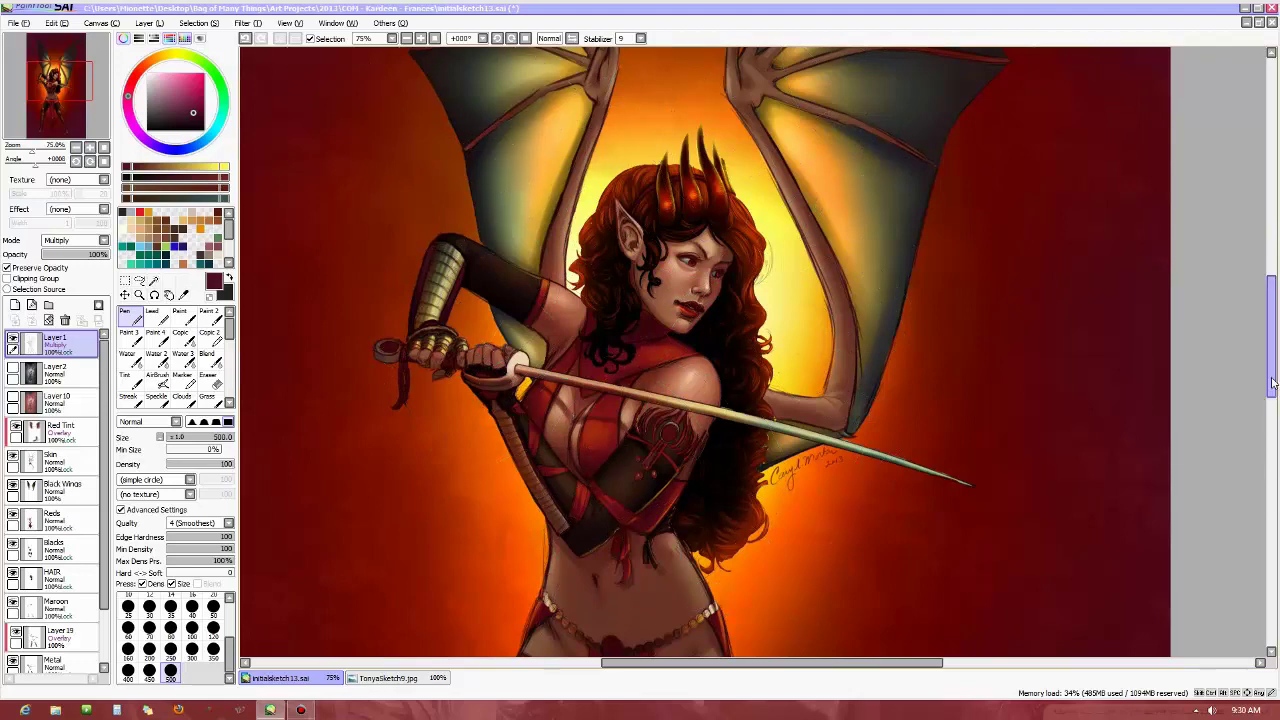
{"action": "scroll", "coordinate": [774, 350], "scroll_direction": "up", "scroll_amount": 5}
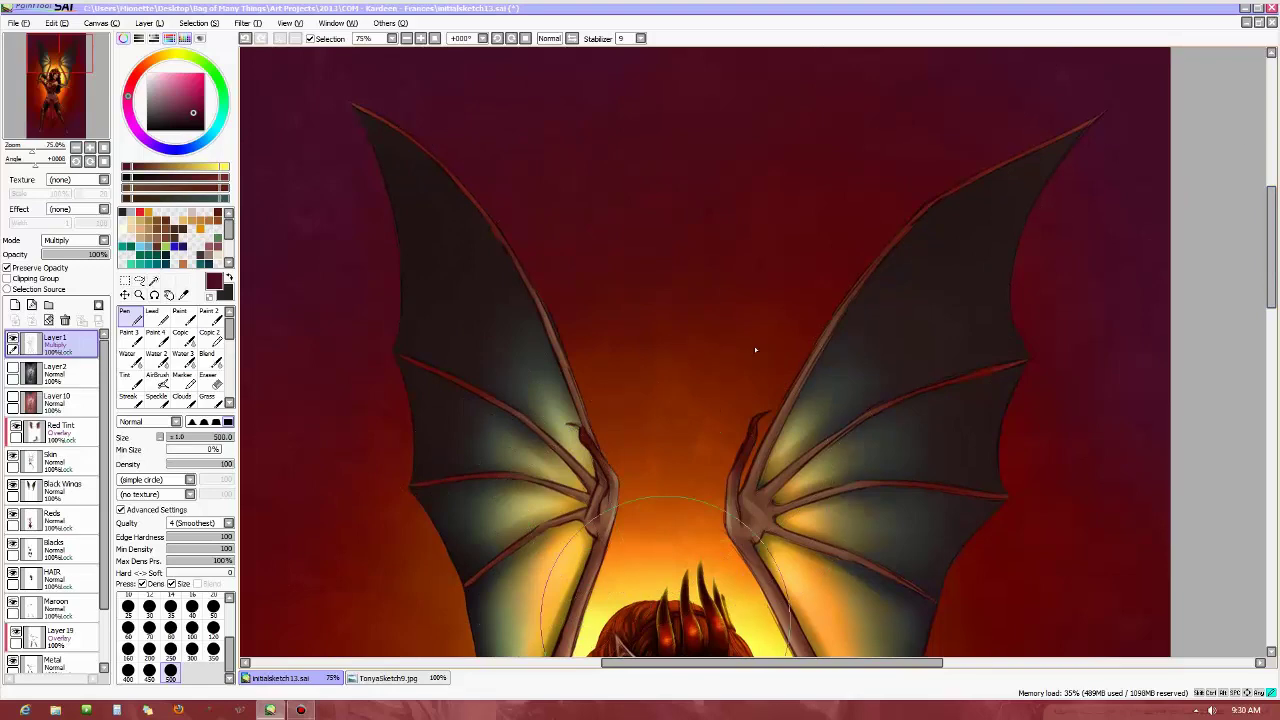
{"action": "left_click_drag", "start_coordinate": [1270, 270], "coordinate": [1270, 495]}
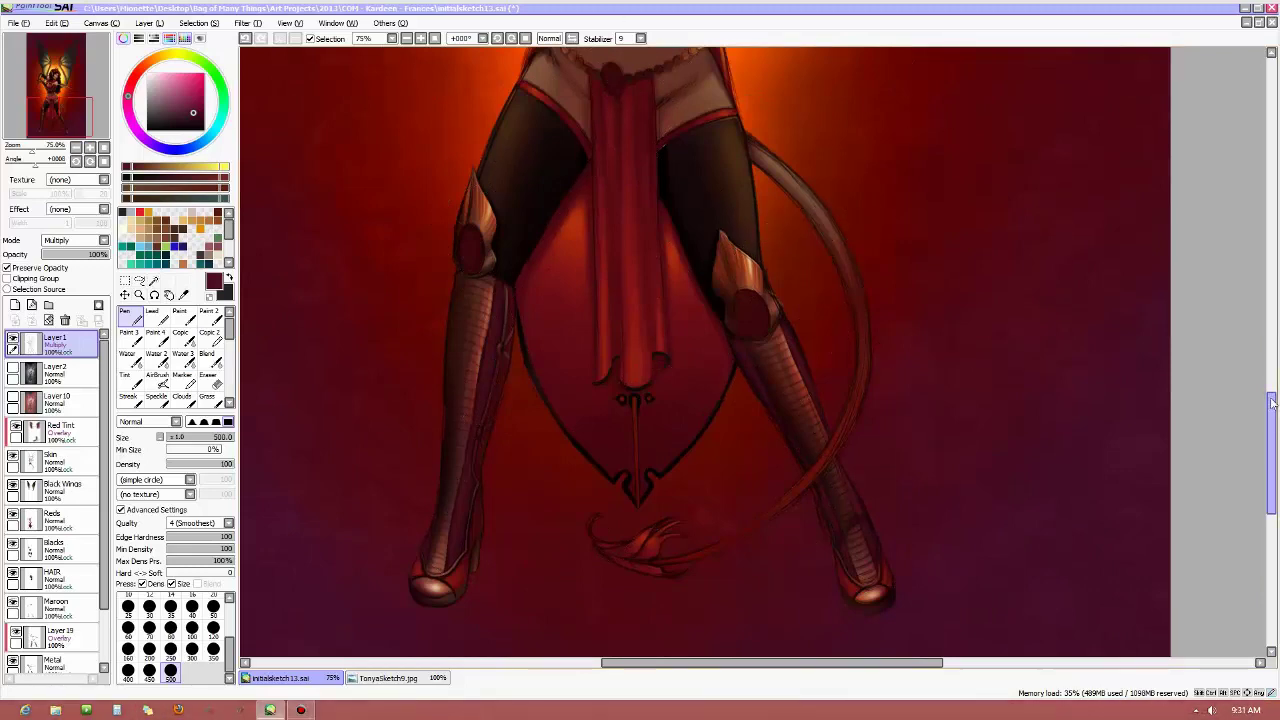
{"action": "left_click_drag", "start_coordinate": [1270, 453], "coordinate": [1270, 367]}
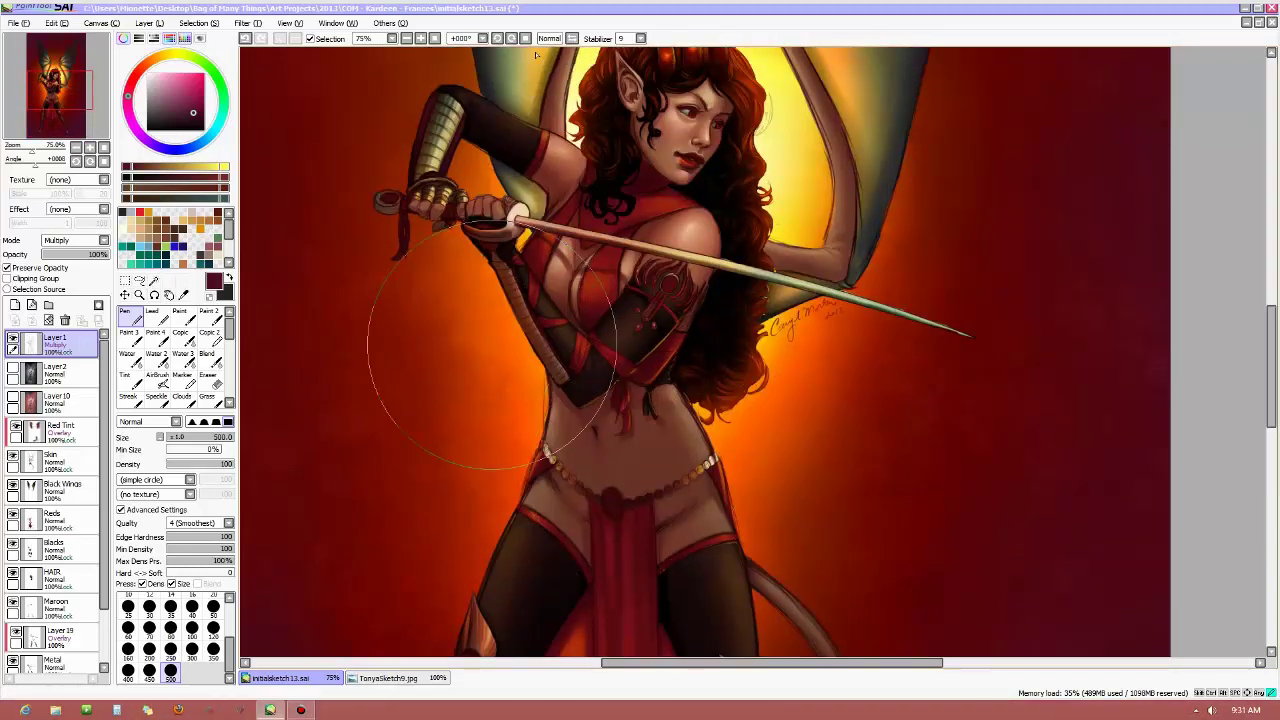
Adjust the Layer 1 line art with Hue and Saturation: Hue -9, Saturation +12 and Luminescence -6
{"action": "left_click", "coordinate": [222, 27]}
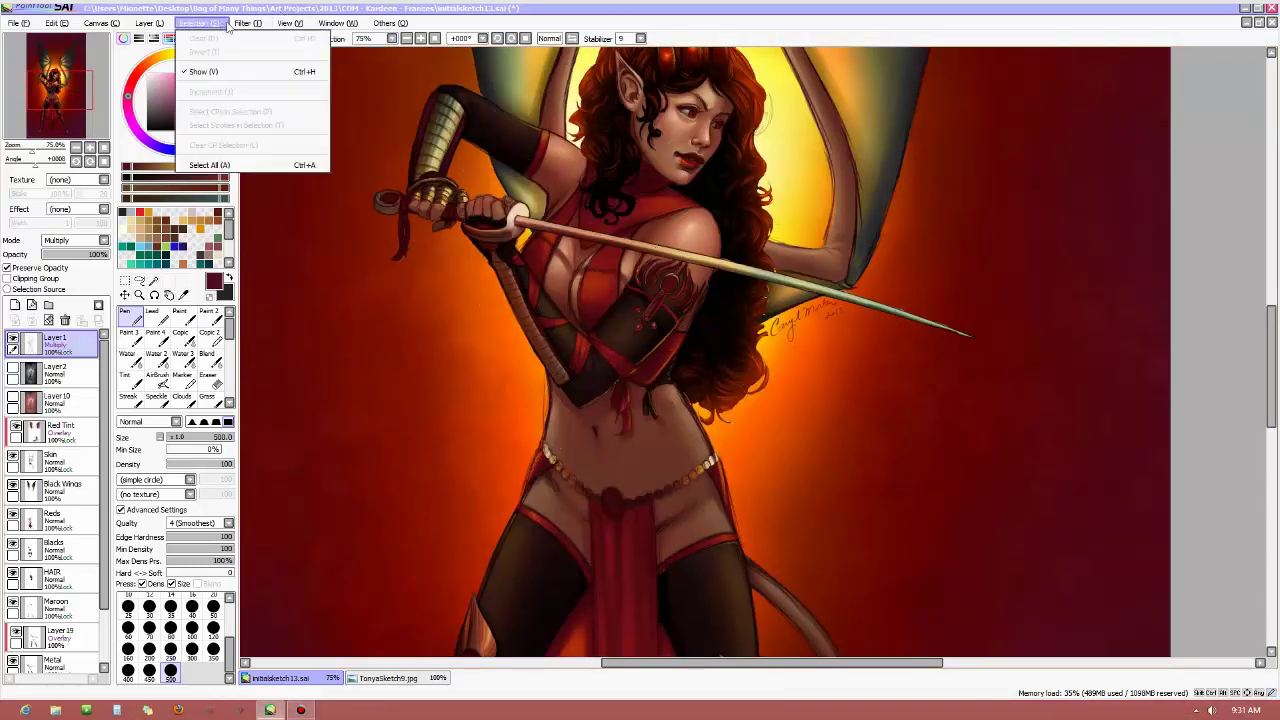
{"action": "mouse_move", "coordinate": [245, 23]}
{"action": "left_click", "coordinate": [270, 49]}
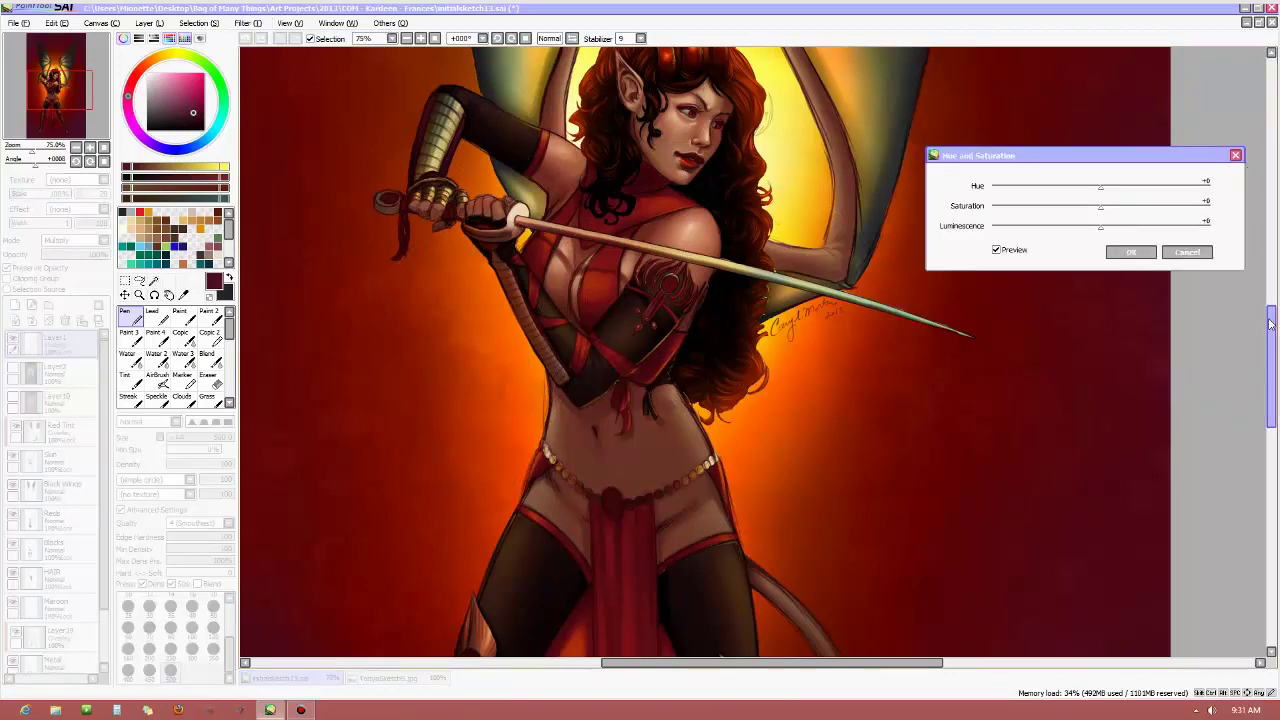
{"action": "left_click_drag", "start_coordinate": [1271, 323], "coordinate": [1271, 273]}
{"action": "left_click_drag", "start_coordinate": [1099, 187], "coordinate": [1136, 193]}
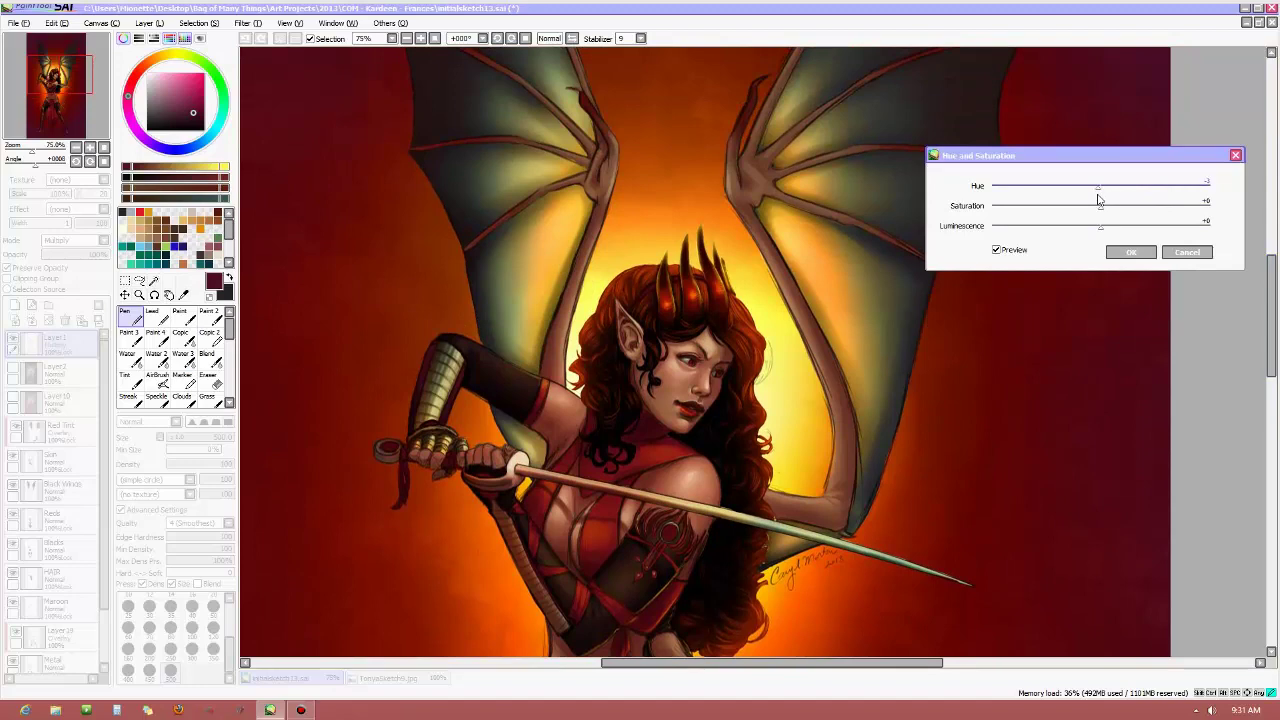
{"action": "left_click_drag", "start_coordinate": [1094, 202], "coordinate": [1088, 214]}
{"action": "mouse_move", "coordinate": [1140, 233]}
{"action": "left_mouse_down"}
{"action": "mouse_move", "coordinate": [1208, 232]}
{"action": "mouse_move", "coordinate": [1094, 231]}
{"action": "mouse_move", "coordinate": [1133, 215]}
{"action": "mouse_move", "coordinate": [1113, 214]}
{"action": "left_mouse_up"}
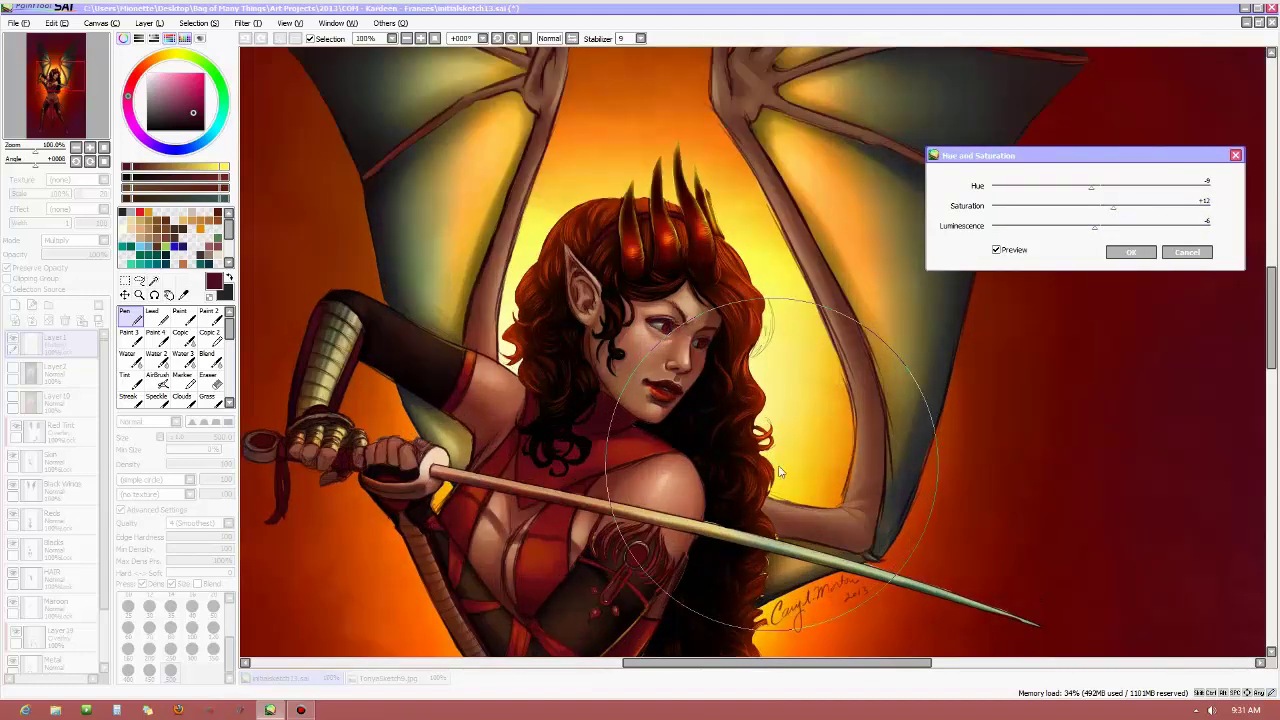
{"action": "scroll", "coordinate": [926, 432], "scroll_direction": "up", "scroll_amount": 1}
{"action": "scroll", "coordinate": [924, 404], "scroll_direction": "down", "scroll_amount": 1}
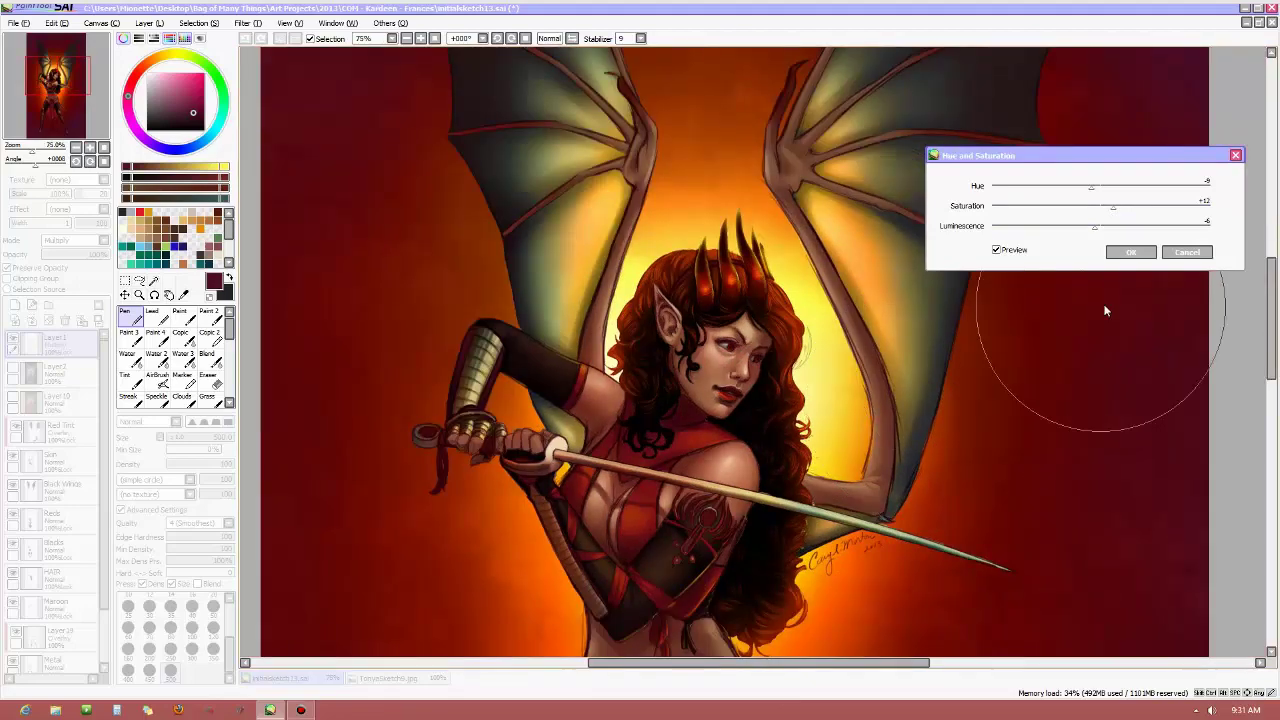
{"action": "left_click", "coordinate": [1123, 252]}
Turn off Preserve Opacity on Layer 1 and erase stray sketch lines around the hair, setting the Eraser size to 50
{"action": "scroll", "coordinate": [1123, 252], "scroll_direction": "up", "scroll_amount": 2}
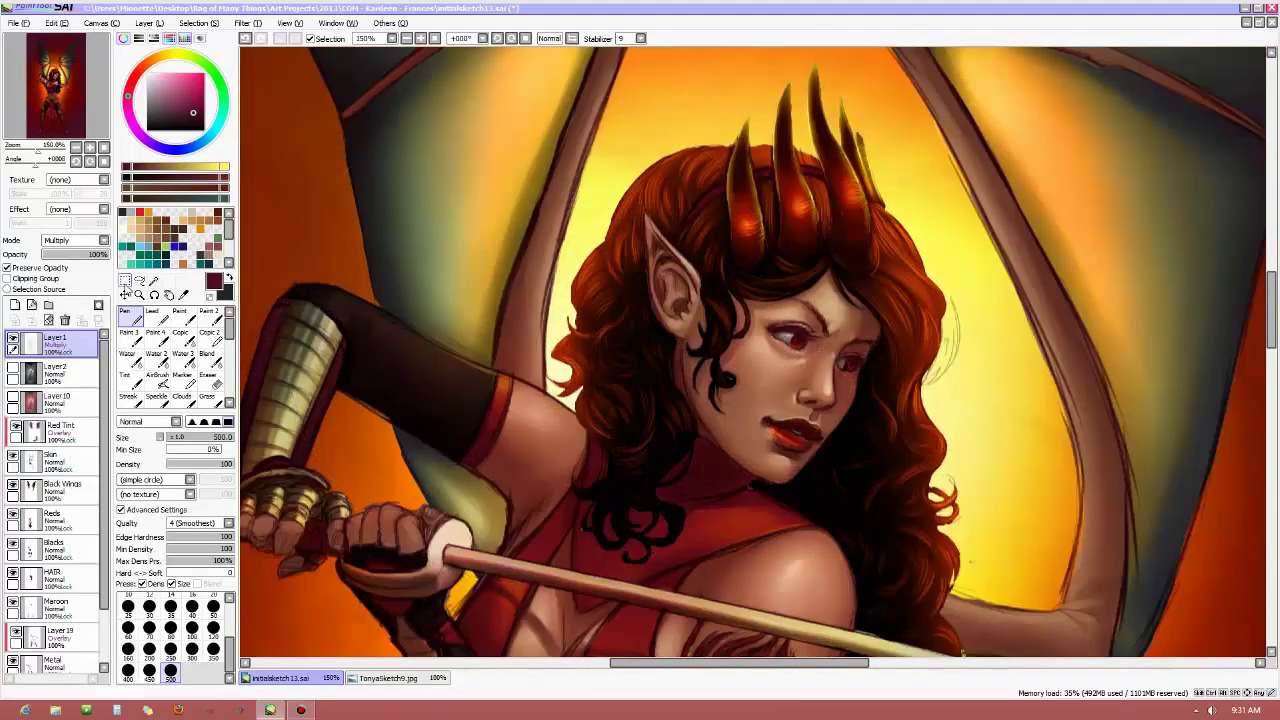
{"action": "mouse_move", "coordinate": [108, 258]}
{"action": "left_mouse_down"}
{"action": "mouse_move", "coordinate": [5, 255]}
{"action": "mouse_move", "coordinate": [163, 257]}
{"action": "left_mouse_up"}
{"action": "scroll", "coordinate": [394, 298], "scroll_direction": "down", "scroll_amount": 2}
{"action": "scroll", "coordinate": [457, 343], "scroll_direction": "up", "scroll_amount": 2}
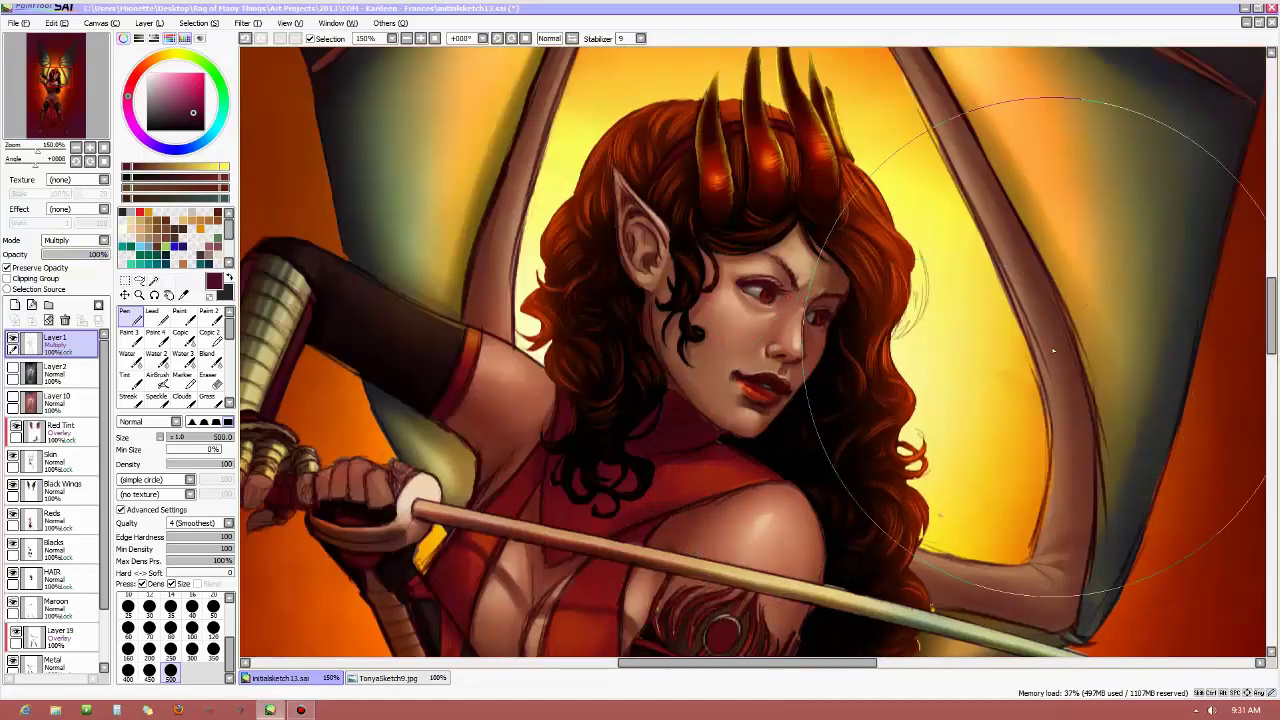
{"action": "left_click", "coordinate": [207, 380]}
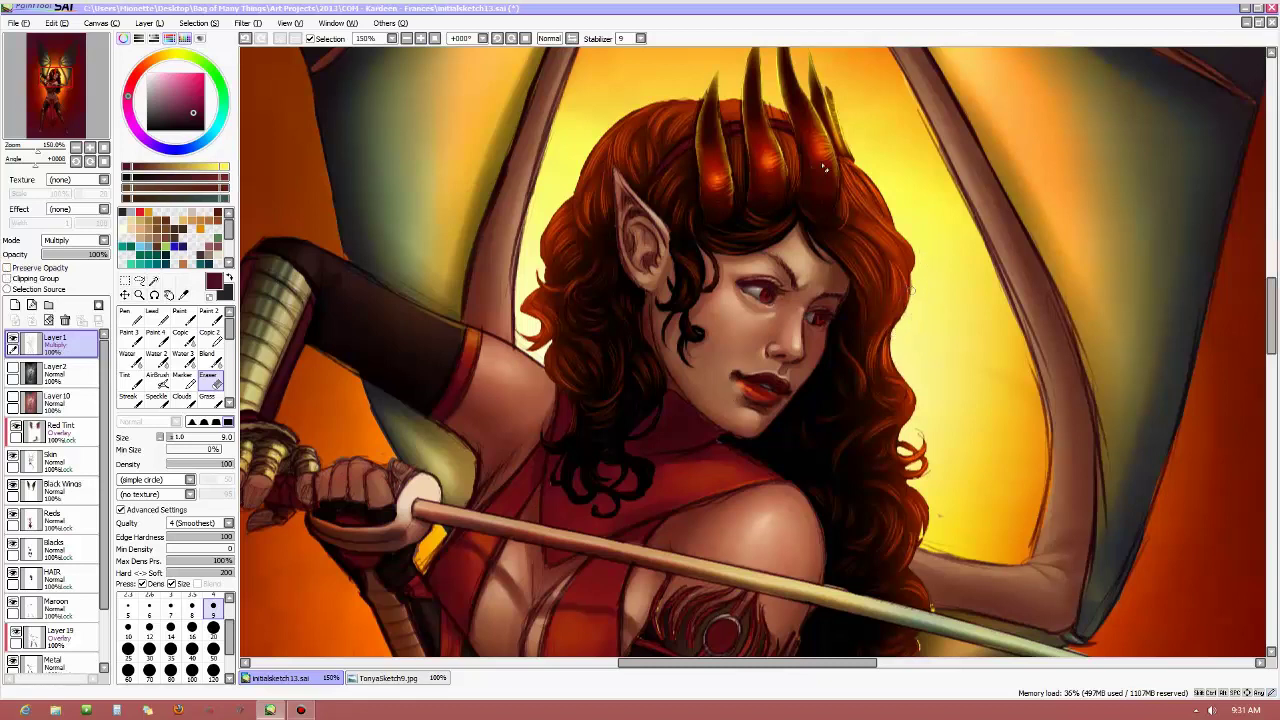
{"action": "left_click", "coordinate": [213, 648]}
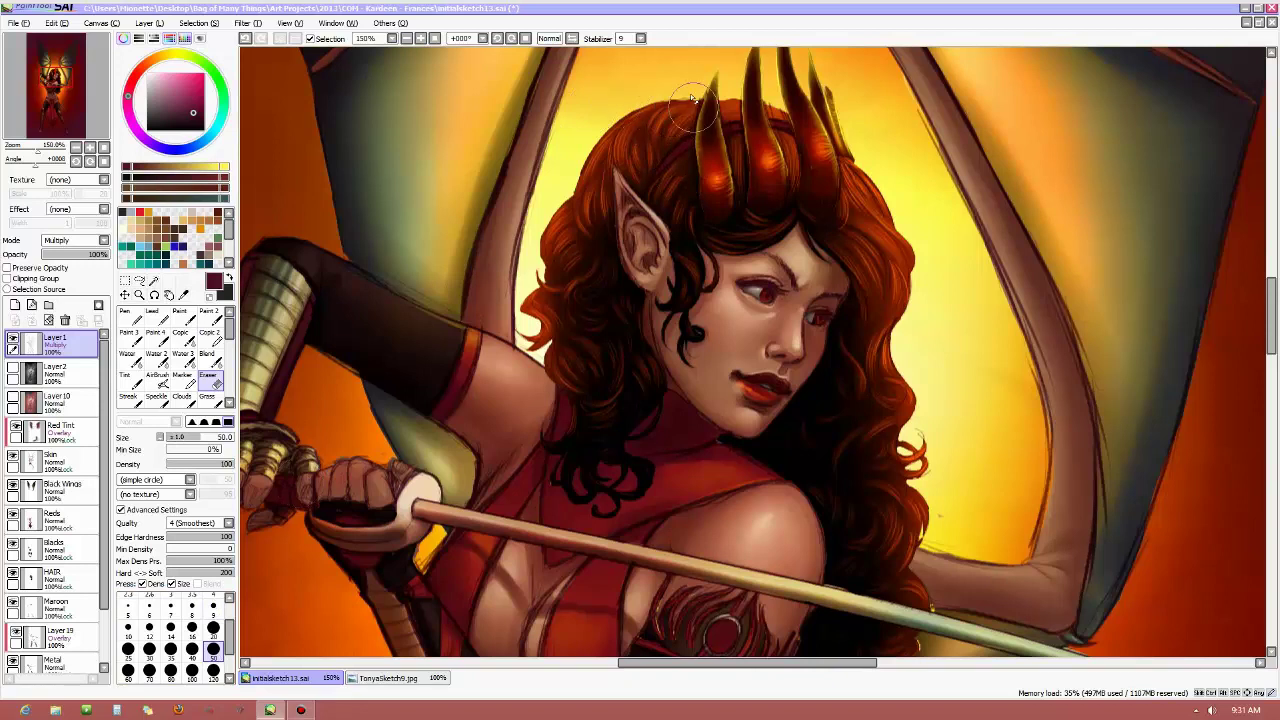
{"action": "mouse_move", "coordinate": [650, 115]}
{"action": "left_mouse_down"}
{"action": "mouse_move", "coordinate": [625, 140]}
{"action": "mouse_move", "coordinate": [630, 120]}
{"action": "mouse_move", "coordinate": [590, 185]}
{"action": "mouse_move", "coordinate": [566, 238]}
{"action": "mouse_move", "coordinate": [555, 330]}
{"action": "mouse_move", "coordinate": [540, 340]}
{"action": "mouse_move", "coordinate": [590, 365]}
{"action": "mouse_move", "coordinate": [636, 358]}
{"action": "left_mouse_up"}
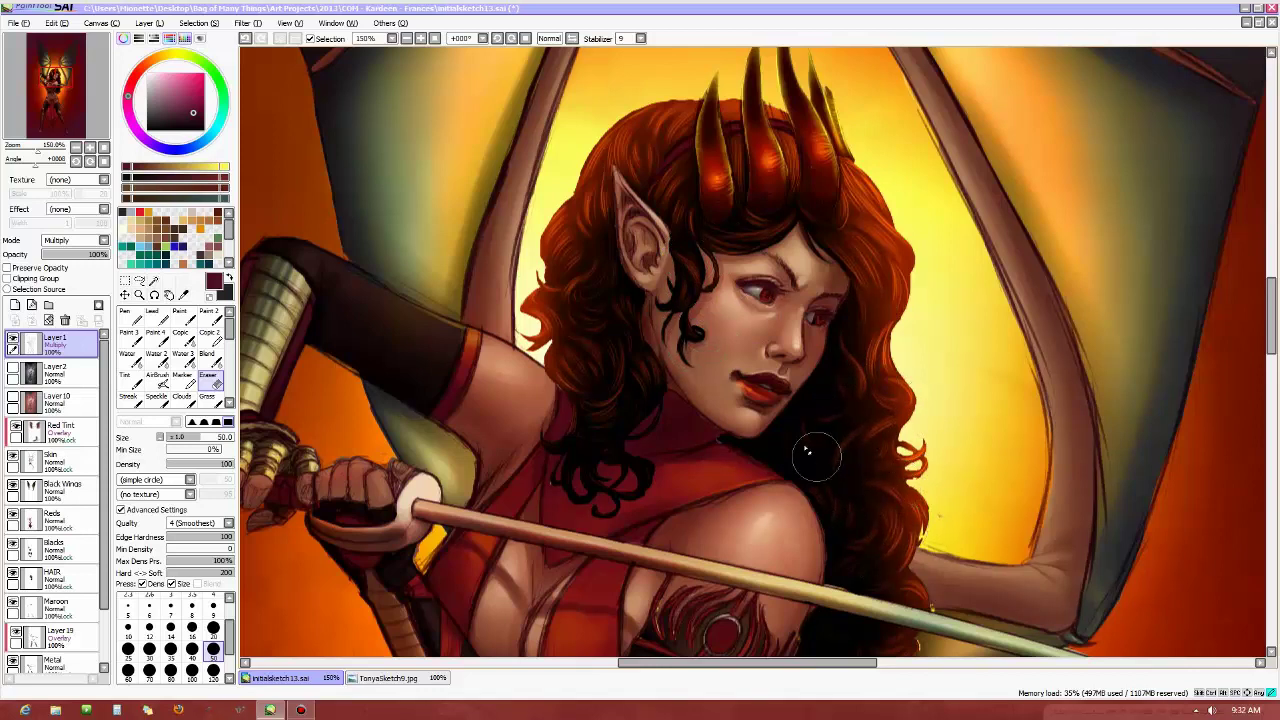
Toggle Layer 1 off and on over the lower body and upper figure to check the recoloured line art
{"action": "scroll", "coordinate": [924, 265], "scroll_direction": "down", "scroll_amount": 5}
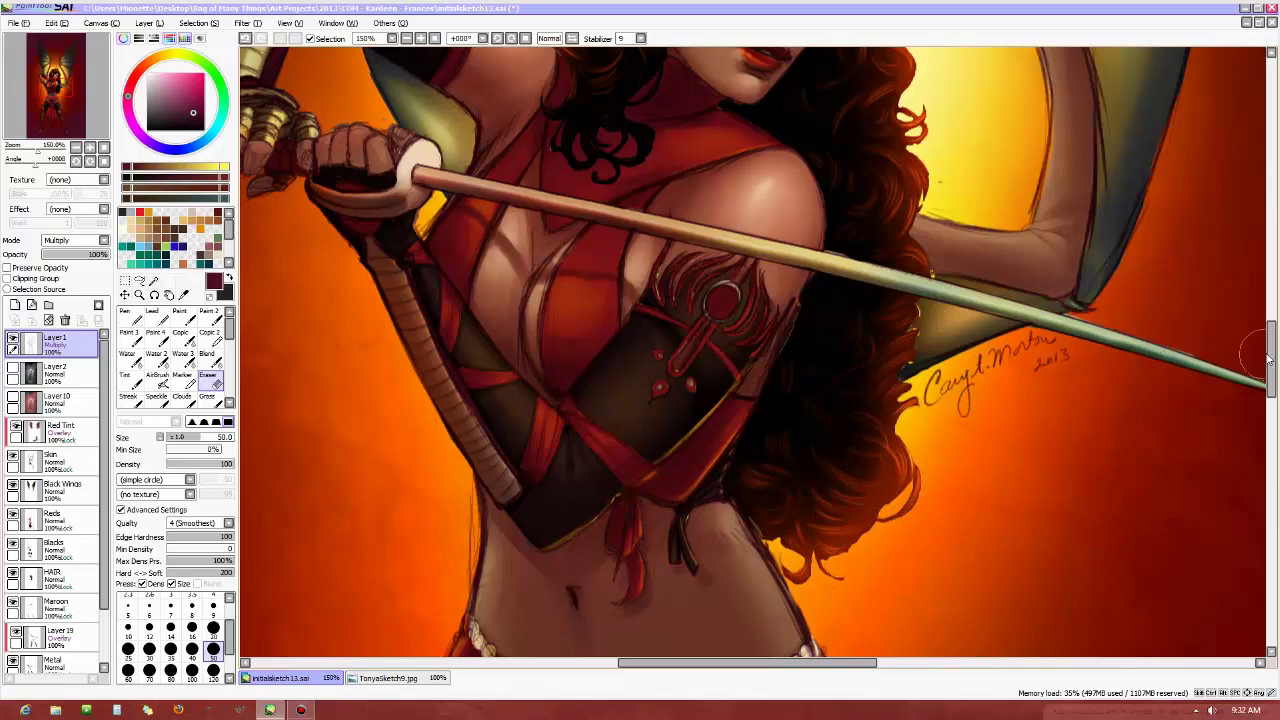
{"action": "scroll", "coordinate": [1271, 393], "scroll_direction": "down", "scroll_amount": 3}
{"action": "scroll", "coordinate": [1168, 406], "scroll_direction": "down", "scroll_amount": 2}
{"action": "scroll", "coordinate": [840, 348], "scroll_direction": "down", "scroll_amount": 2}
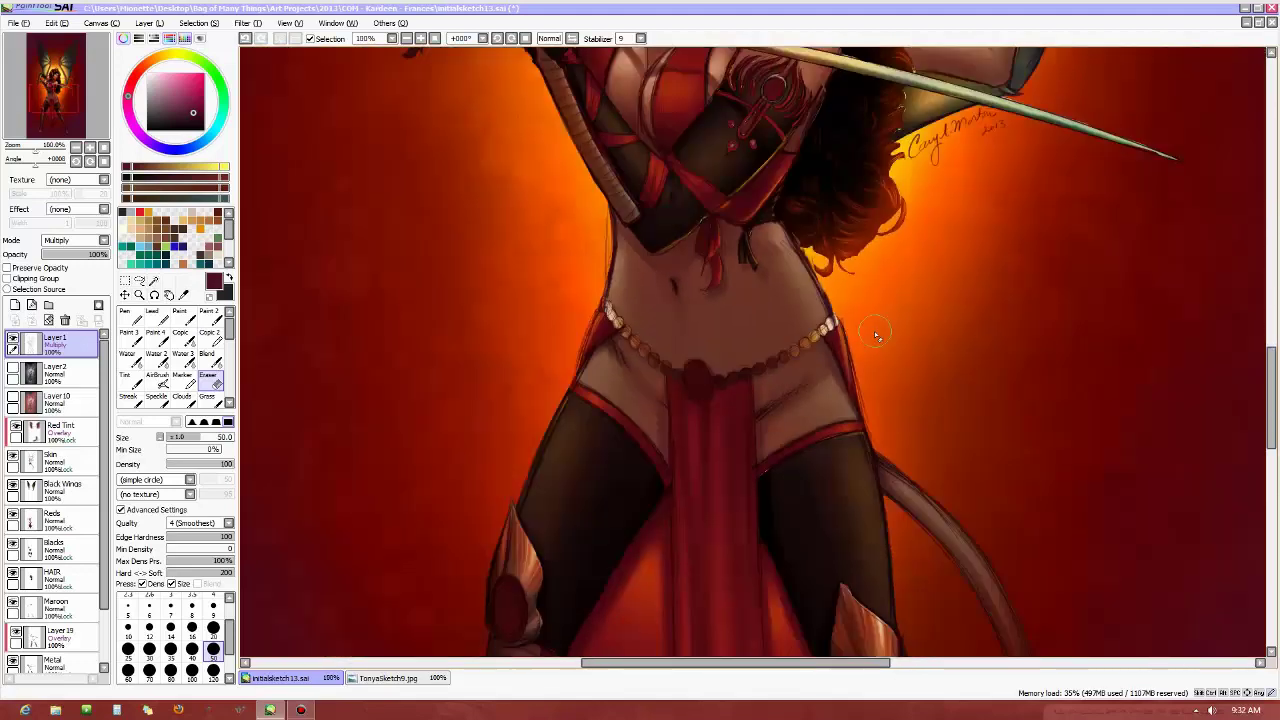
{"action": "left_click", "coordinate": [12, 342]}
{"action": "left_click", "coordinate": [12, 342]}
{"action": "left_click", "coordinate": [12, 342]}
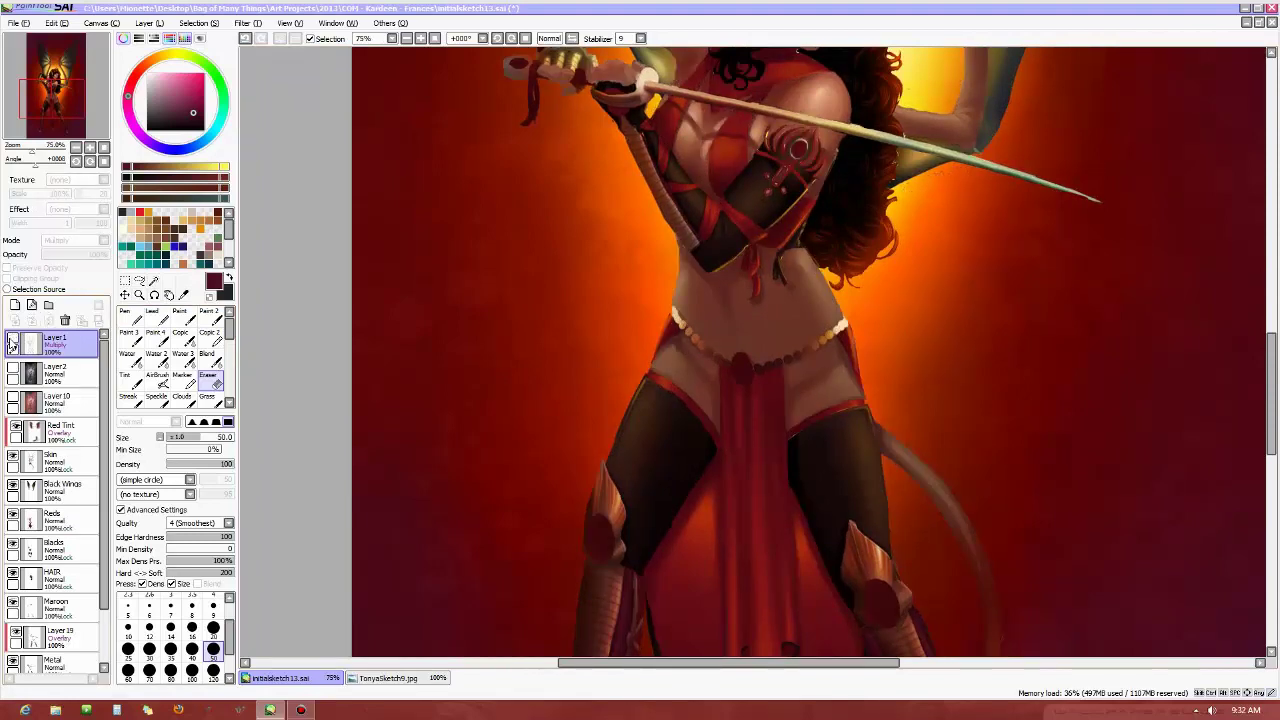
{"action": "left_click", "coordinate": [12, 342]}
{"action": "left_click_drag", "start_coordinate": [1273, 390], "coordinate": [1274, 294]}
{"action": "left_click", "coordinate": [12, 342]}
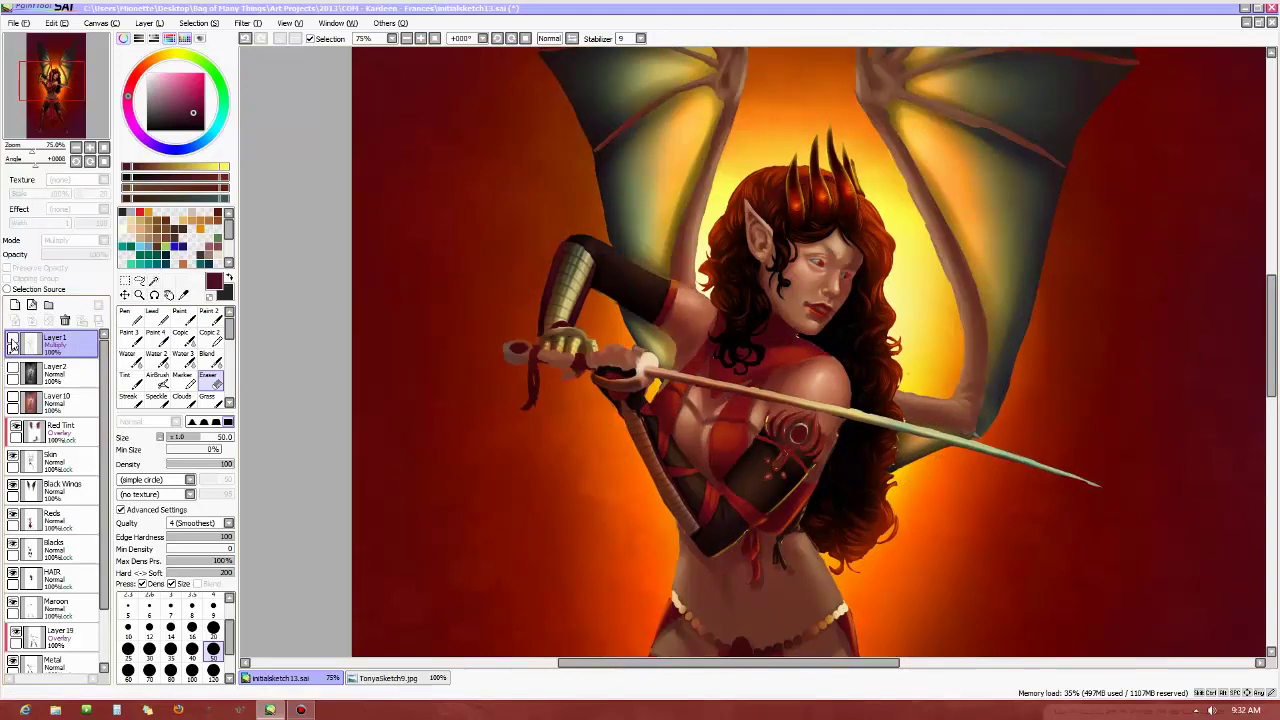
{"action": "left_click", "coordinate": [12, 342]}
{"action": "left_click", "coordinate": [12, 342]}
{"action": "left_click", "coordinate": [12, 342]}
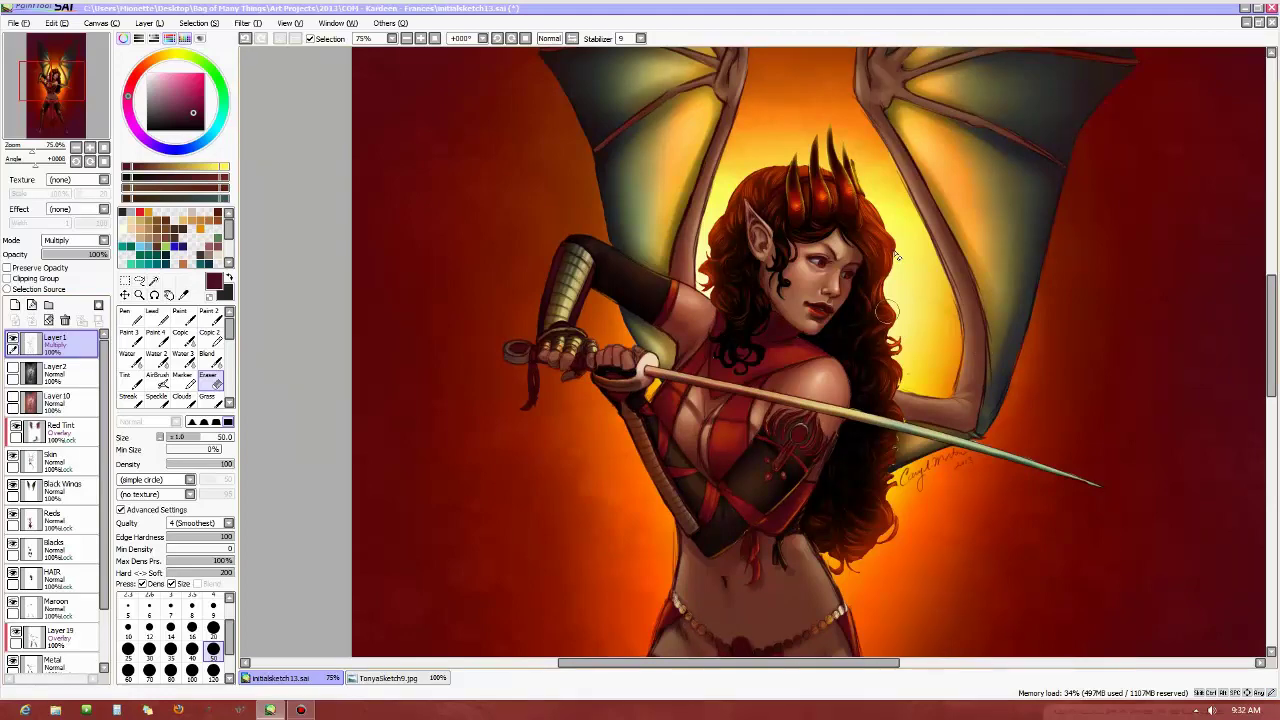
Lasso the eyes, nose and mouth on Layer 1, then cut and paste that line art onto its own layer
{"action": "scroll", "coordinate": [889, 251], "scroll_direction": "up", "scroll_amount": 2}
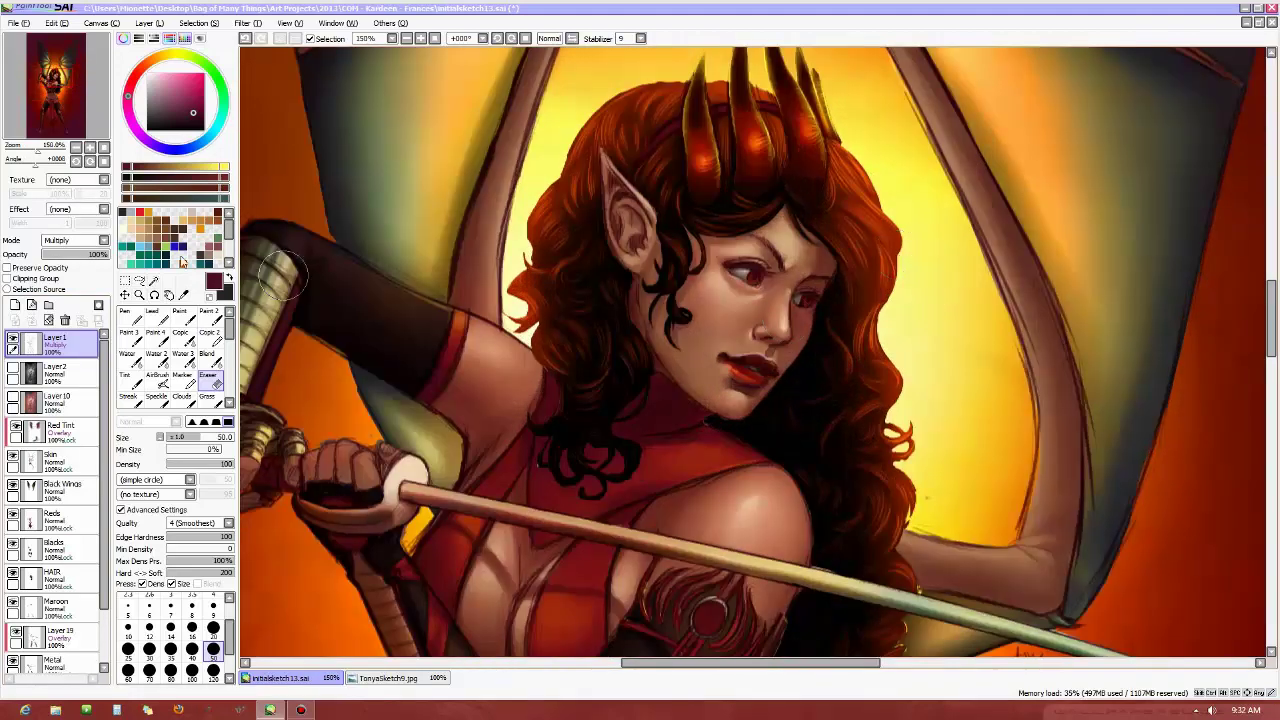
{"action": "left_click", "coordinate": [139, 281]}
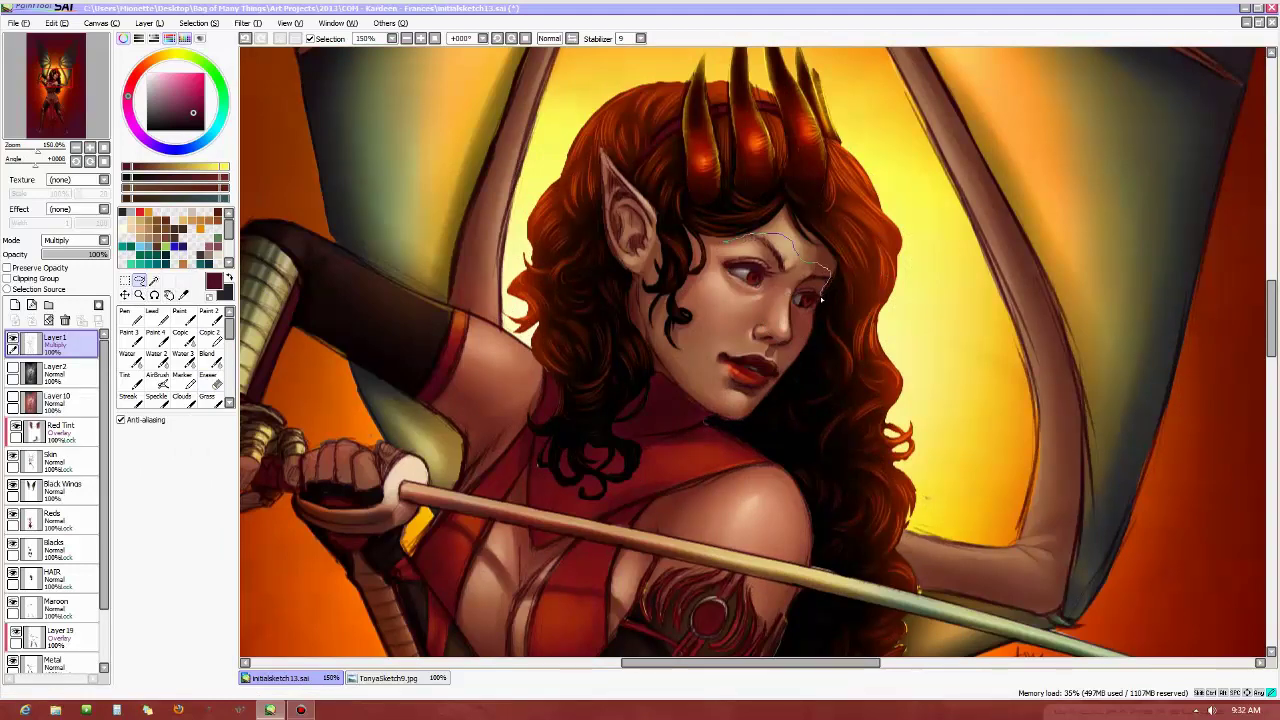
{"action": "left_click_drag", "start_coordinate": [811, 321], "coordinate": [790, 362]}
{"action": "left_click_drag", "start_coordinate": [724, 244], "coordinate": [726, 244]}
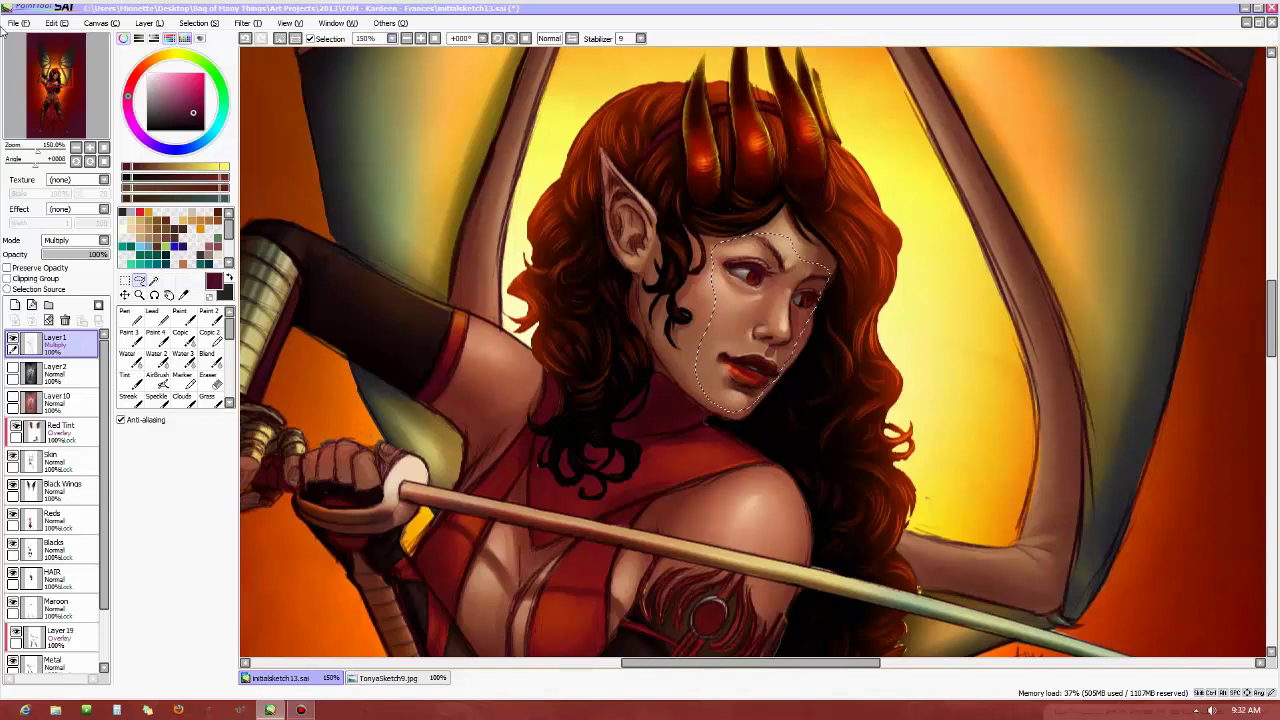
{"action": "left_click", "coordinate": [57, 22]}
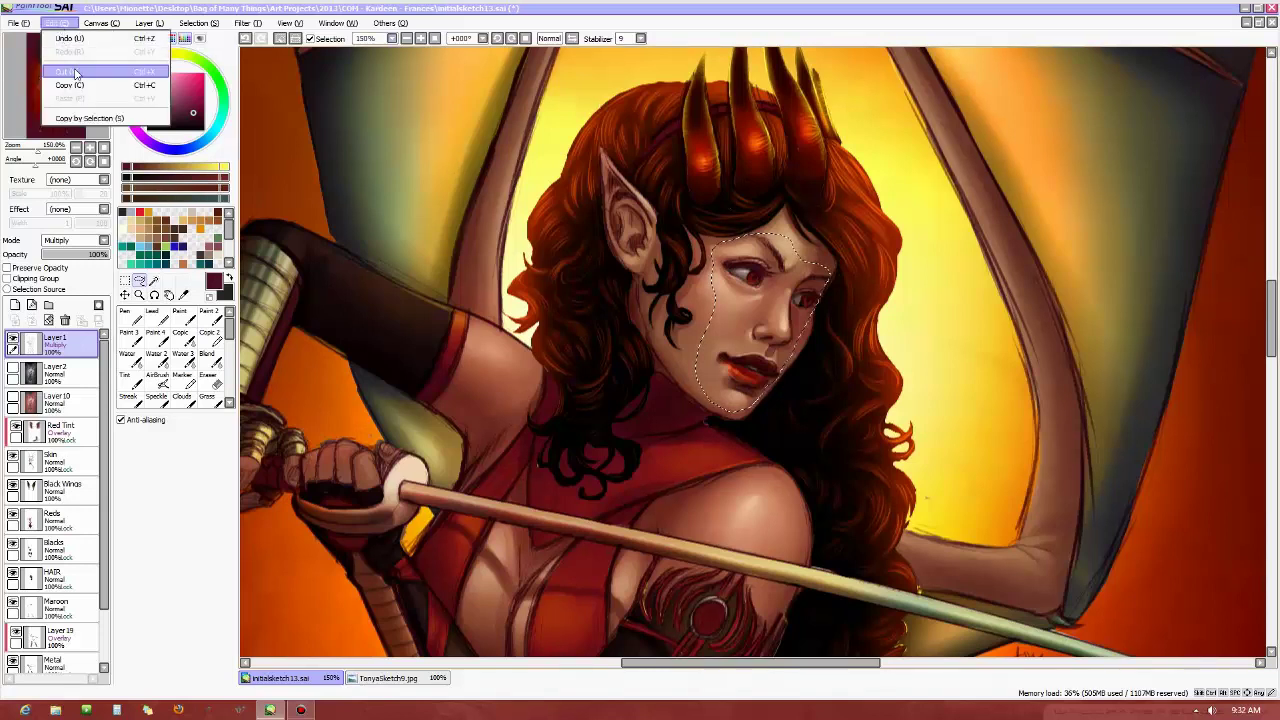
{"action": "left_click", "coordinate": [75, 72]}
{"action": "left_click", "coordinate": [57, 22]}
{"action": "left_click", "coordinate": [70, 98]}
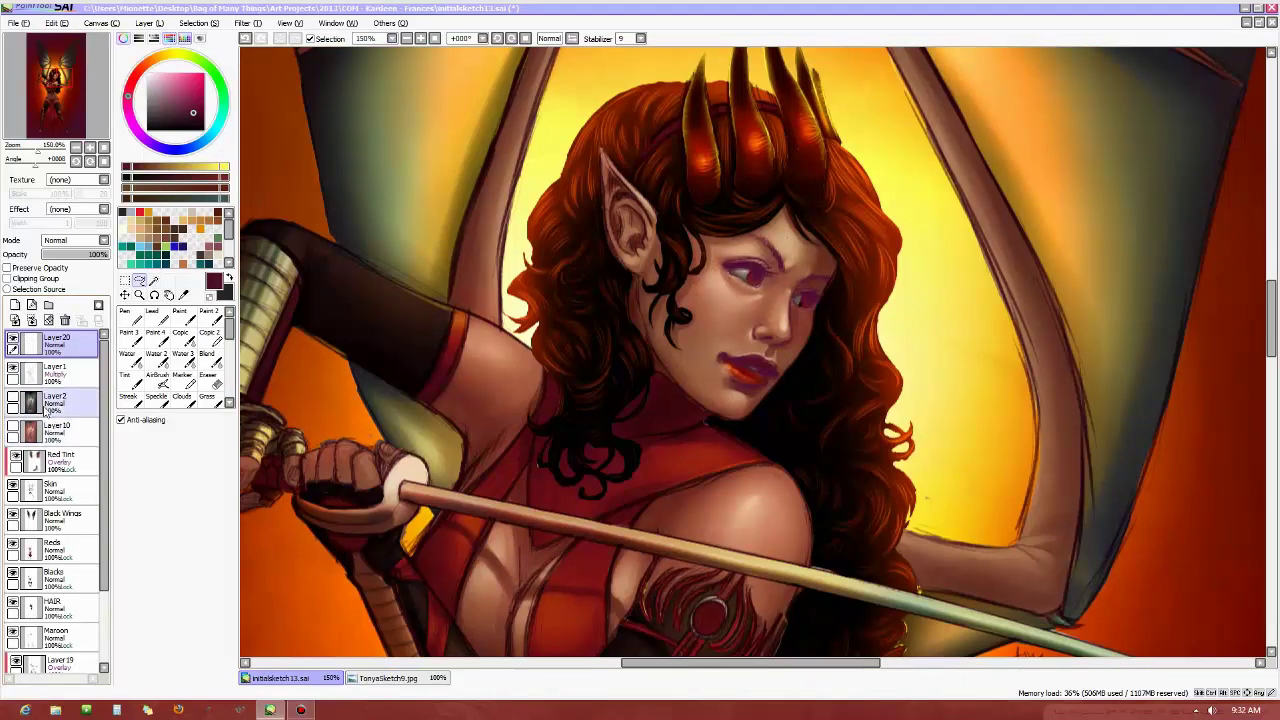
Hide Layer 1 and set the pasted face line art layer's blending mode to Multiply, after trying Overlay
{"action": "left_click", "coordinate": [13, 372]}
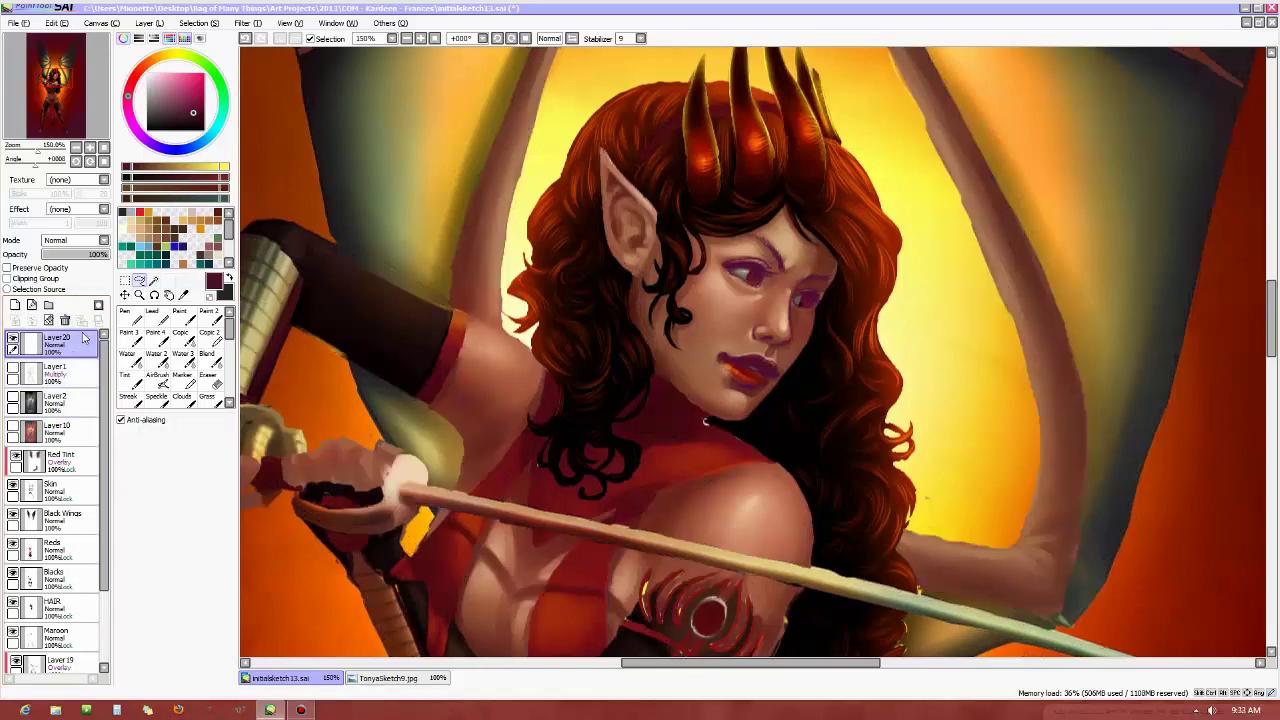
{"action": "left_click", "coordinate": [66, 242]}
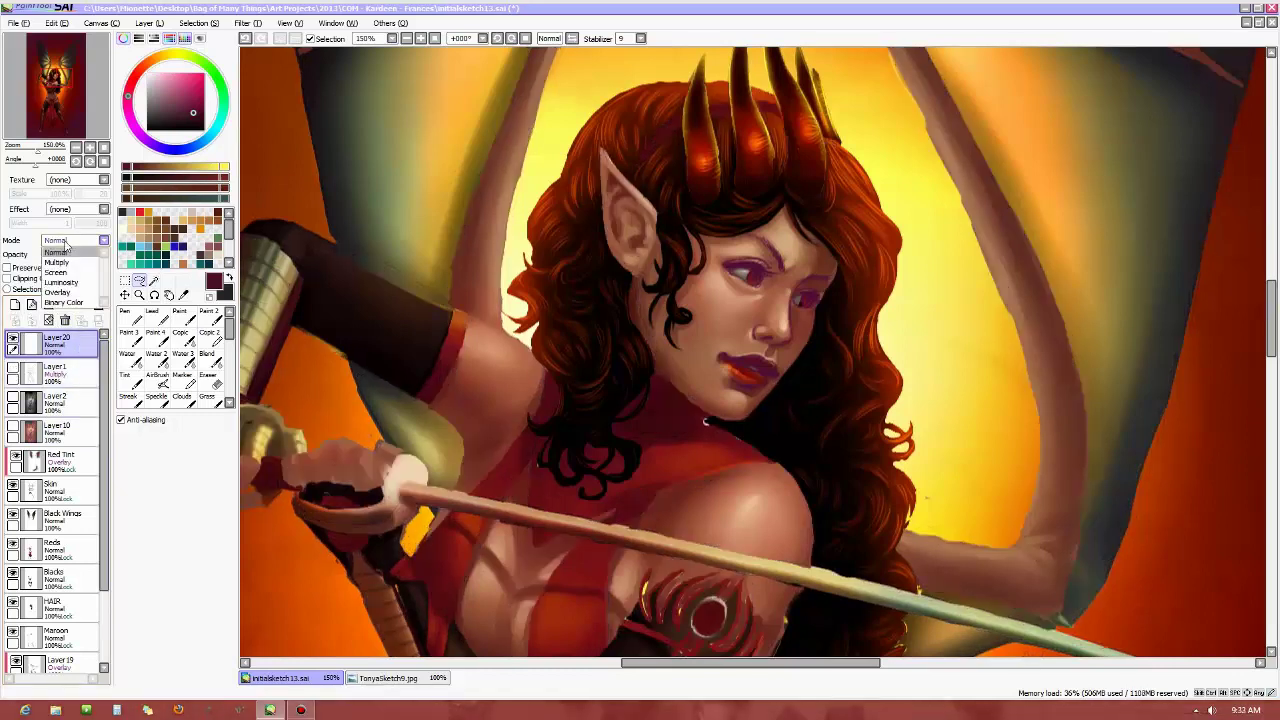
{"action": "left_click", "coordinate": [60, 292]}
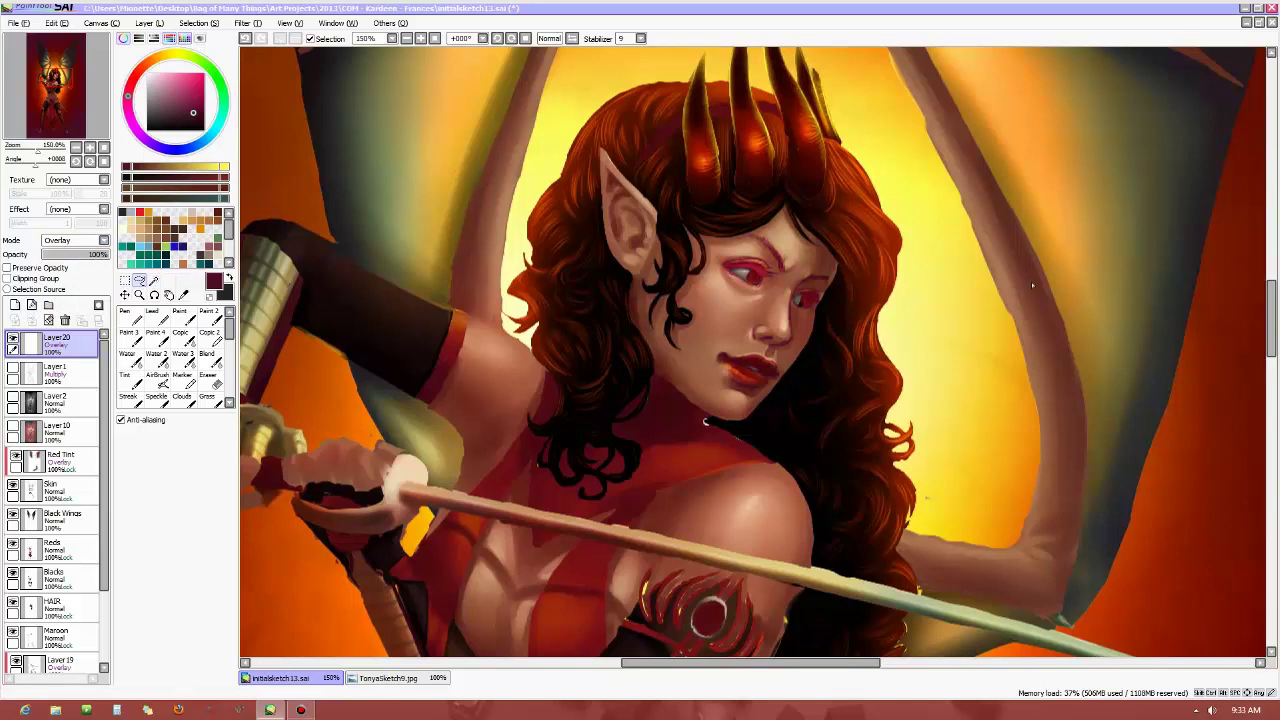
{"action": "left_click", "coordinate": [66, 241]}
{"action": "left_click", "coordinate": [62, 256]}
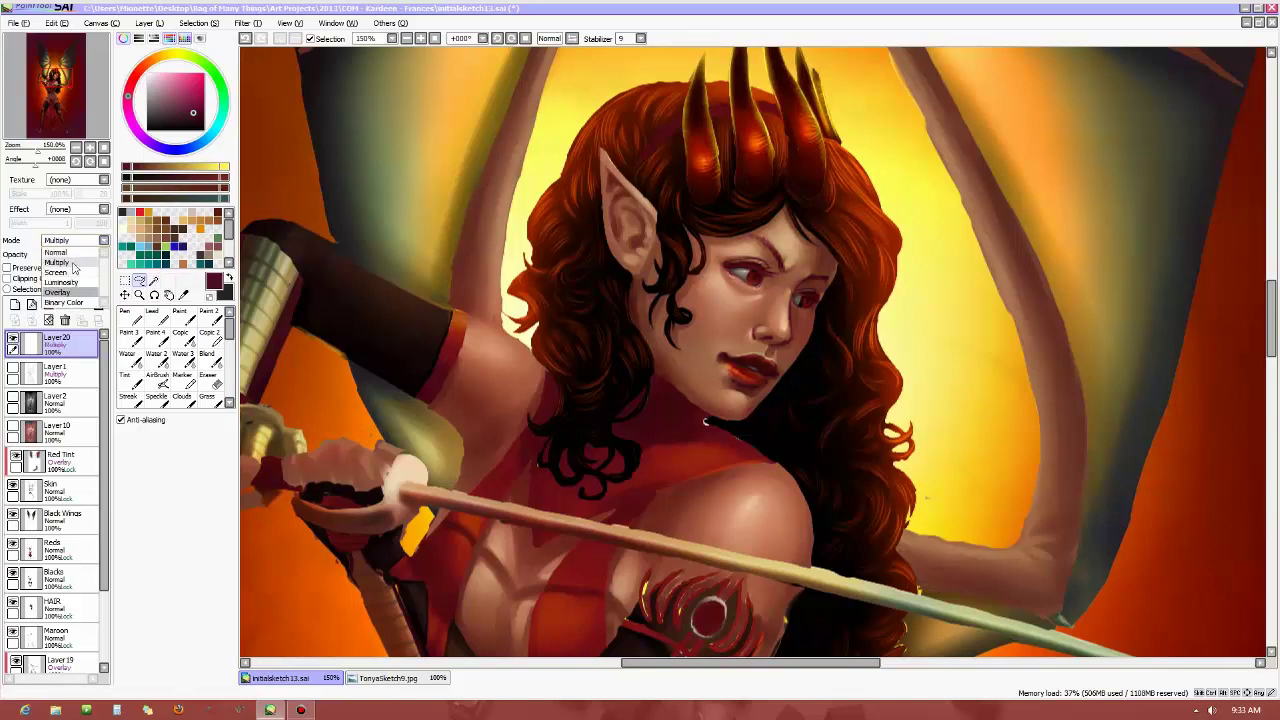
Compare the face with and without the Layer 20 line art, and erase its lines around the lips with the Eraser at size 9
{"action": "scroll", "coordinate": [980, 320], "scroll_direction": "up", "scroll_amount": 2}
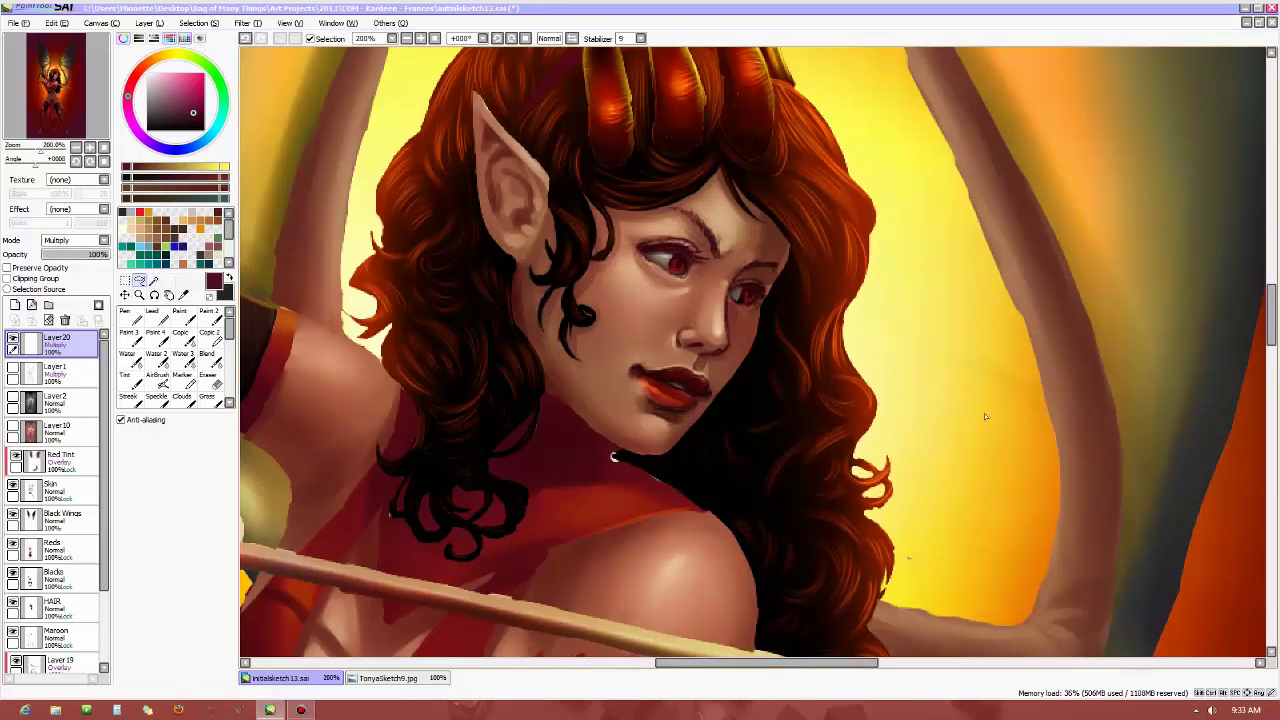
{"action": "left_click_drag", "start_coordinate": [770, 662], "coordinate": [810, 662]}
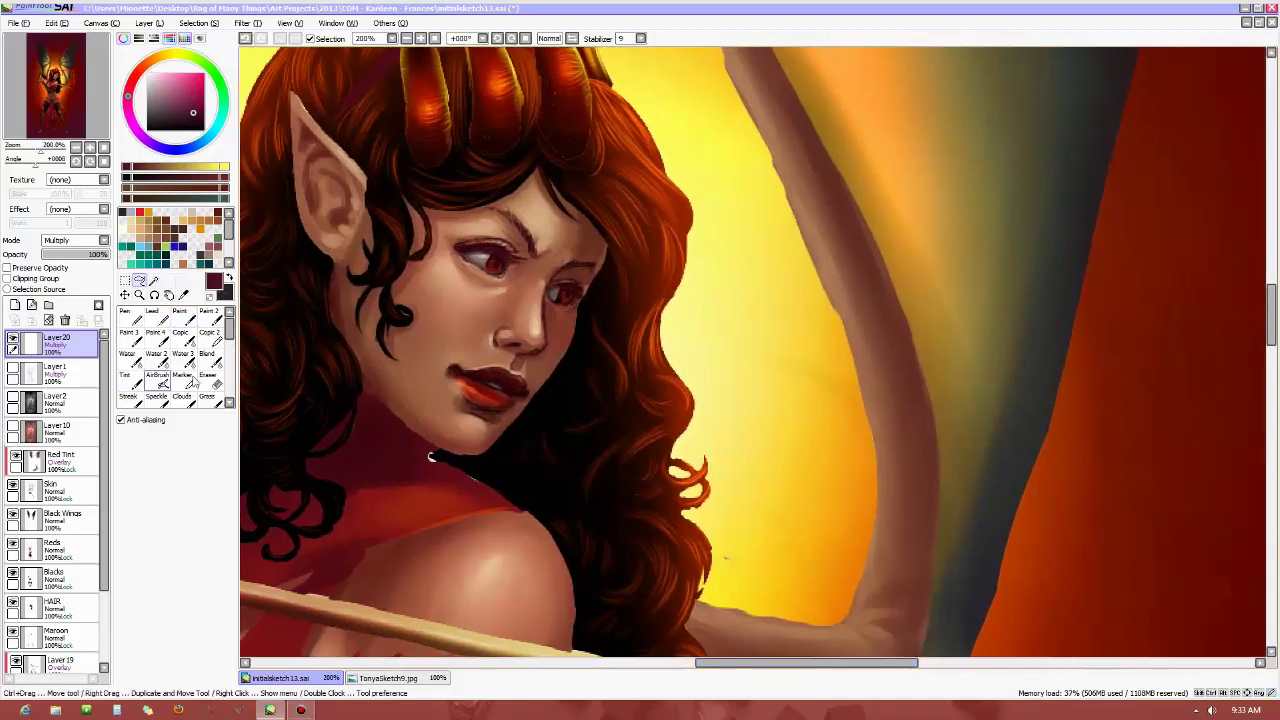
{"action": "key", "text": "e"}
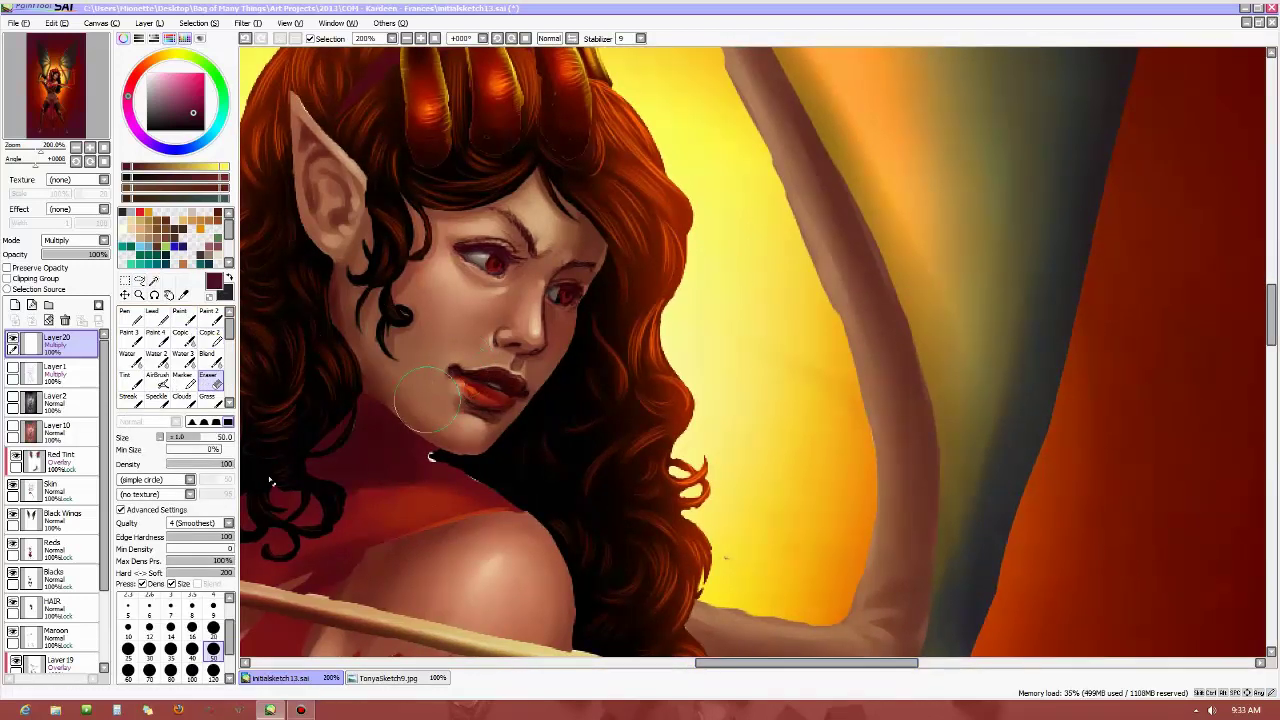
{"action": "left_click", "coordinate": [213, 606]}
{"action": "left_click", "coordinate": [13, 341]}
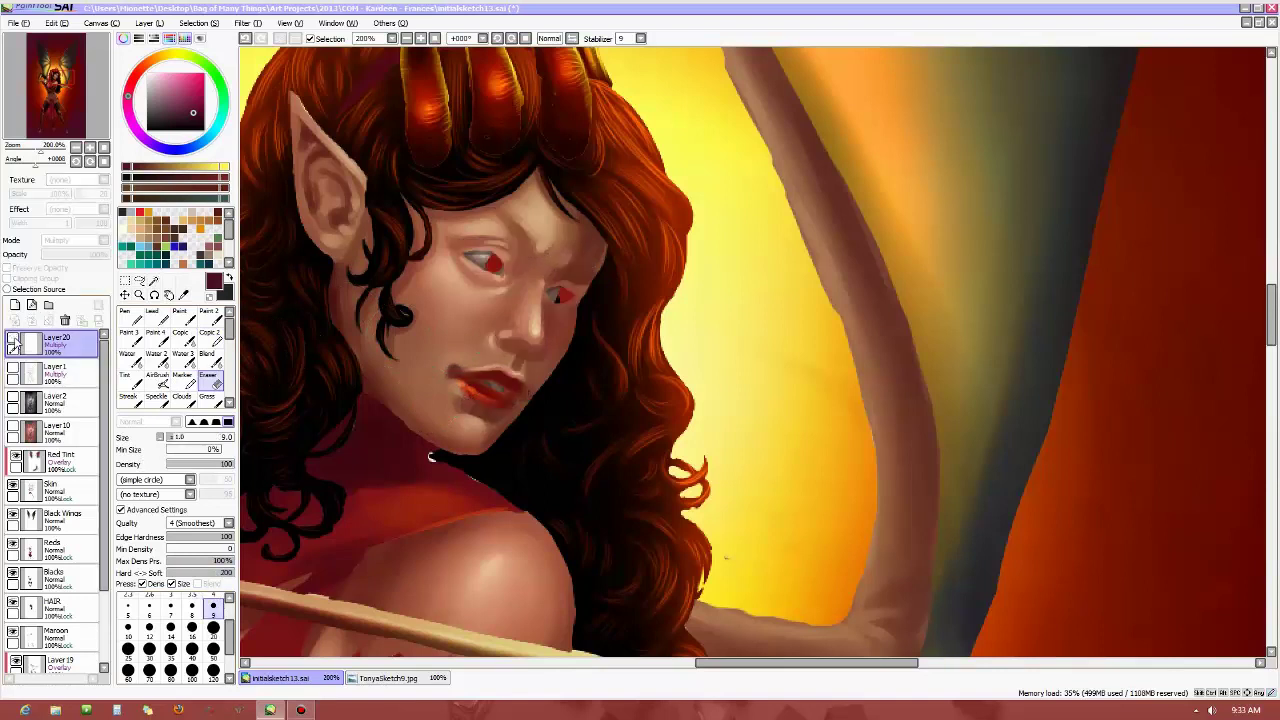
{"action": "left_click", "coordinate": [14, 343]}
{"action": "left_click", "coordinate": [14, 344]}
{"action": "left_click", "coordinate": [13, 343]}
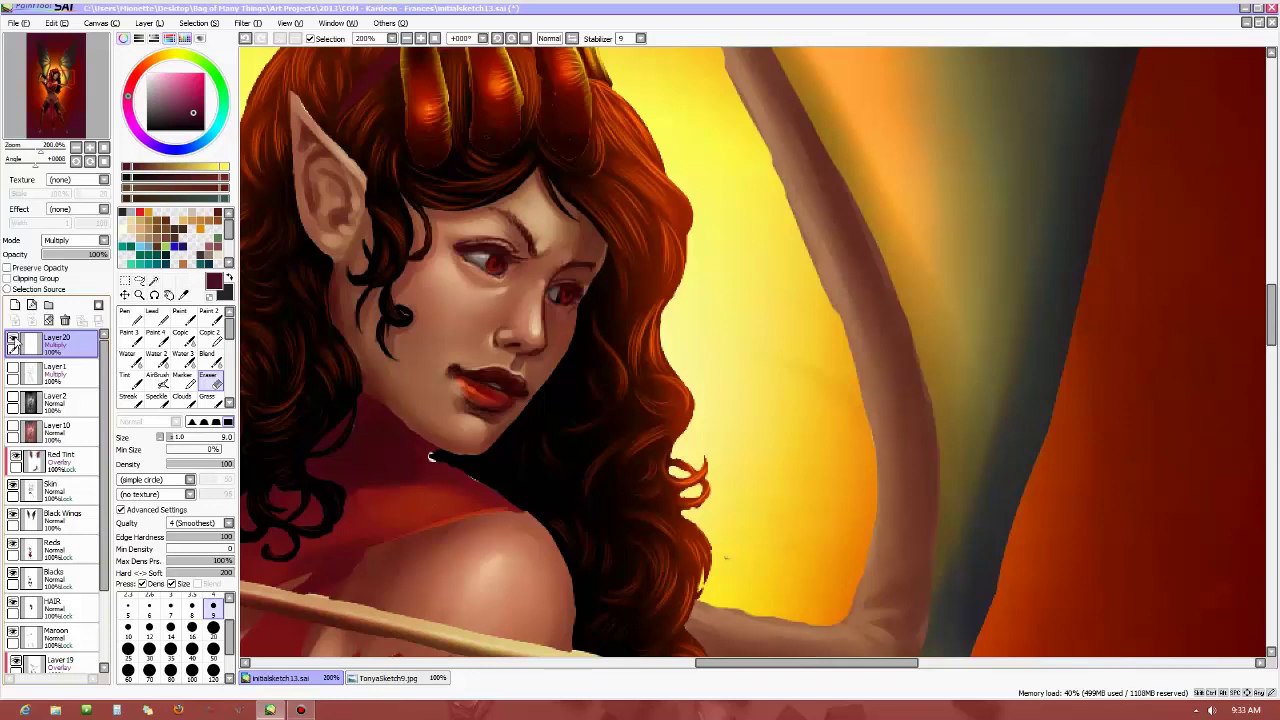
{"action": "left_click", "coordinate": [13, 343]}
{"action": "left_click", "coordinate": [13, 343]}
{"action": "left_click", "coordinate": [13, 344]}
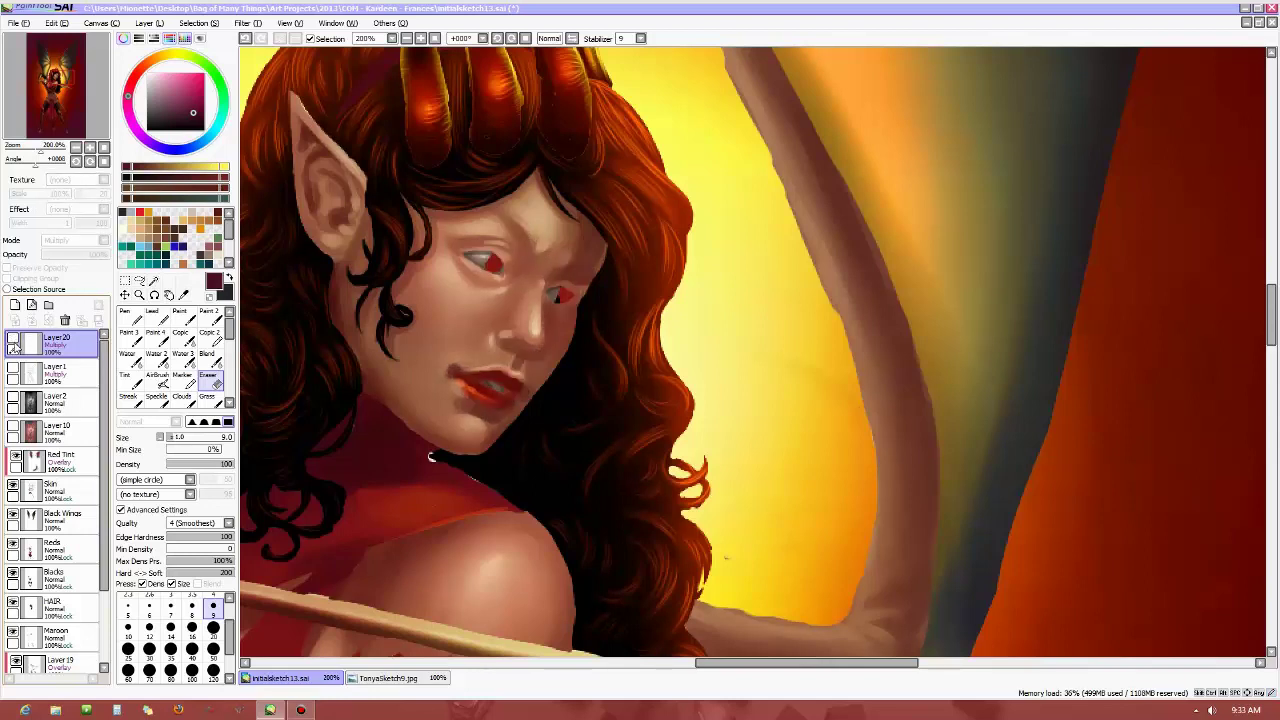
{"action": "left_click", "coordinate": [13, 343]}
{"action": "left_click", "coordinate": [13, 343]}
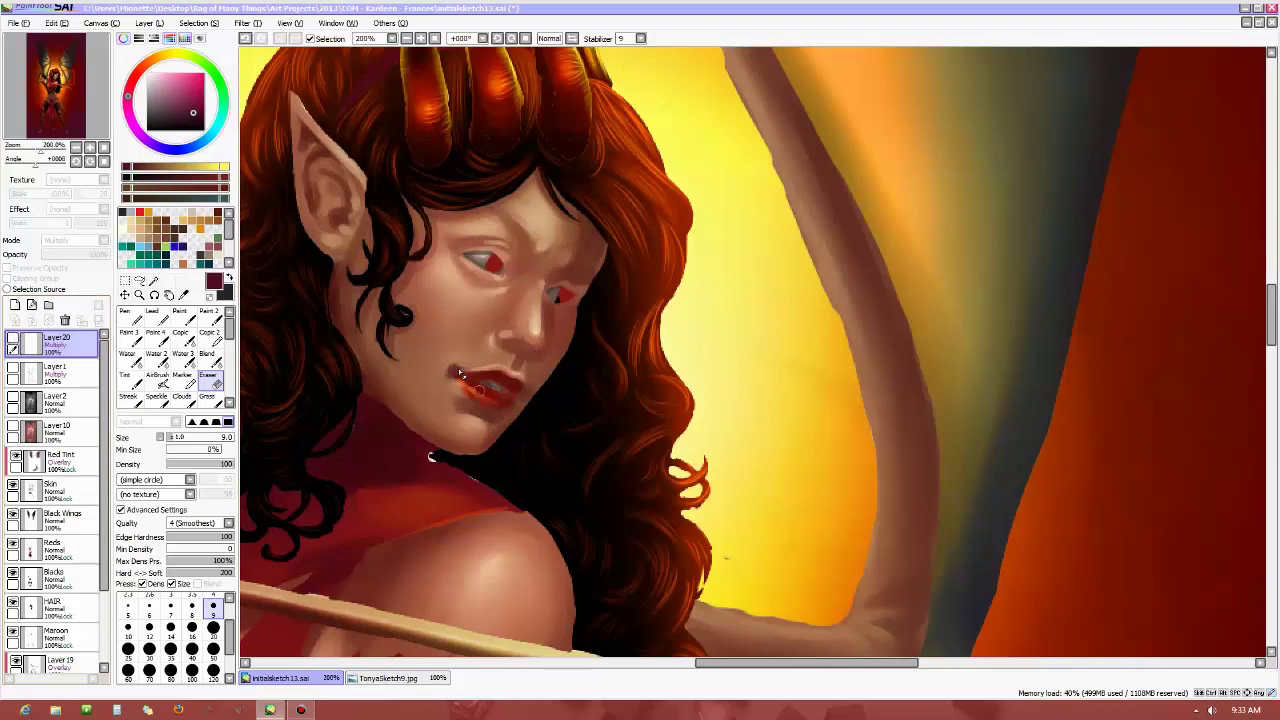
{"action": "left_click", "coordinate": [13, 343]}
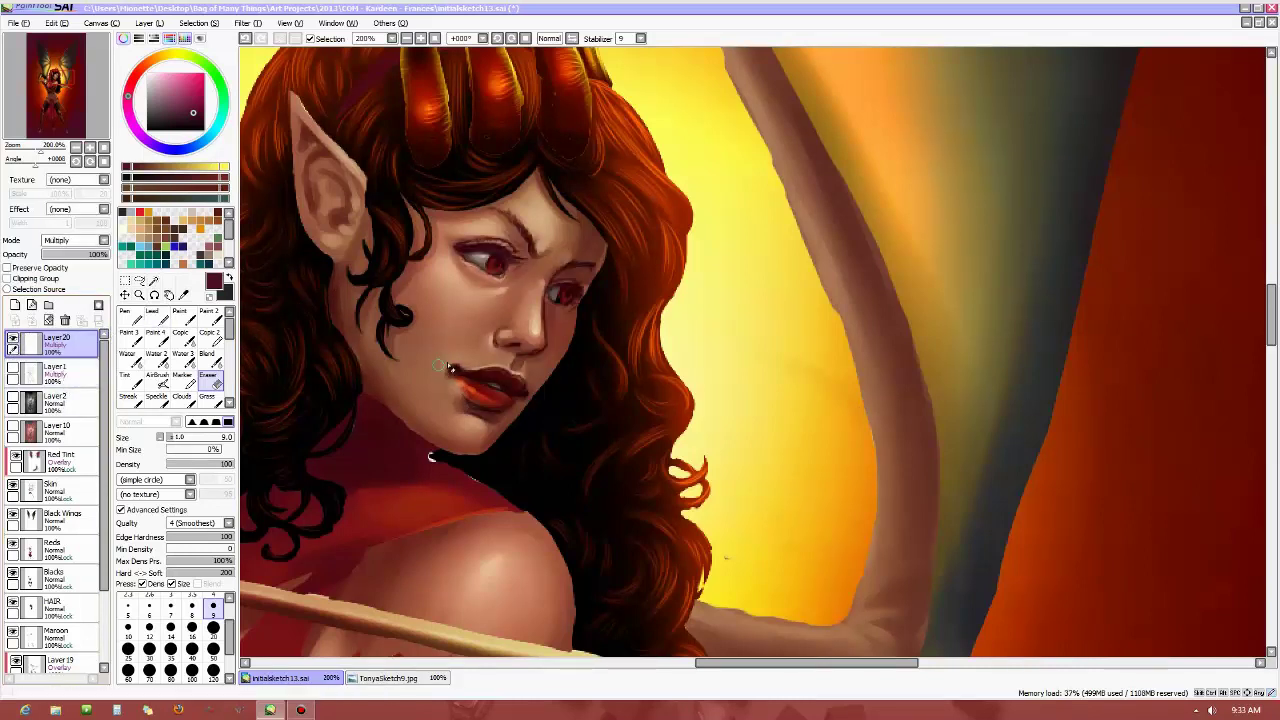
{"action": "mouse_move", "coordinate": [451, 369]}
{"action": "left_mouse_down"}
{"action": "mouse_move", "coordinate": [485, 368]}
{"action": "mouse_move", "coordinate": [468, 409]}
{"action": "mouse_move", "coordinate": [495, 374]}
{"action": "mouse_move", "coordinate": [506, 384]}
{"action": "mouse_move", "coordinate": [494, 375]}
{"action": "mouse_move", "coordinate": [530, 367]}
{"action": "mouse_move", "coordinate": [505, 398]}
{"action": "left_mouse_up"}
Refine the lips on the Skin layer with the Paint brush at size 0.7, using dark reds sampled from the lips and hair
{"action": "left_click_drag", "start_coordinate": [40, 159], "coordinate": [28, 159]}
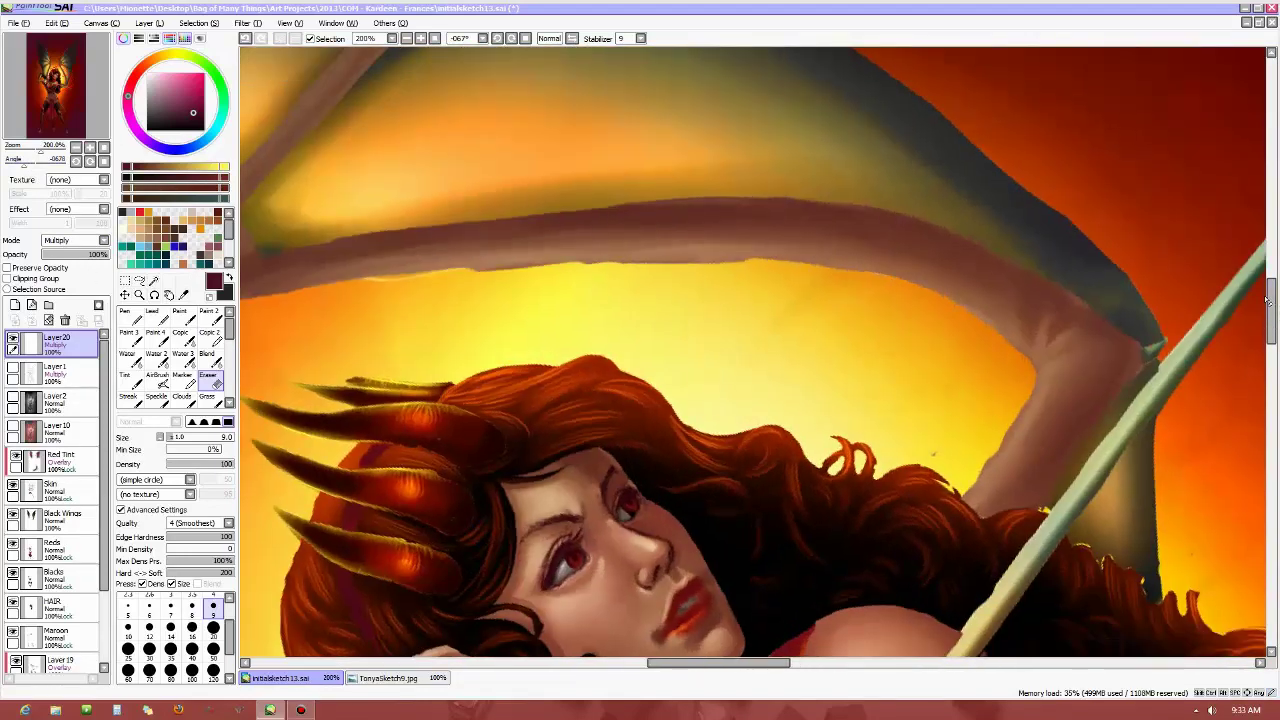
{"action": "left_click_drag", "start_coordinate": [1268, 300], "coordinate": [1268, 338]}
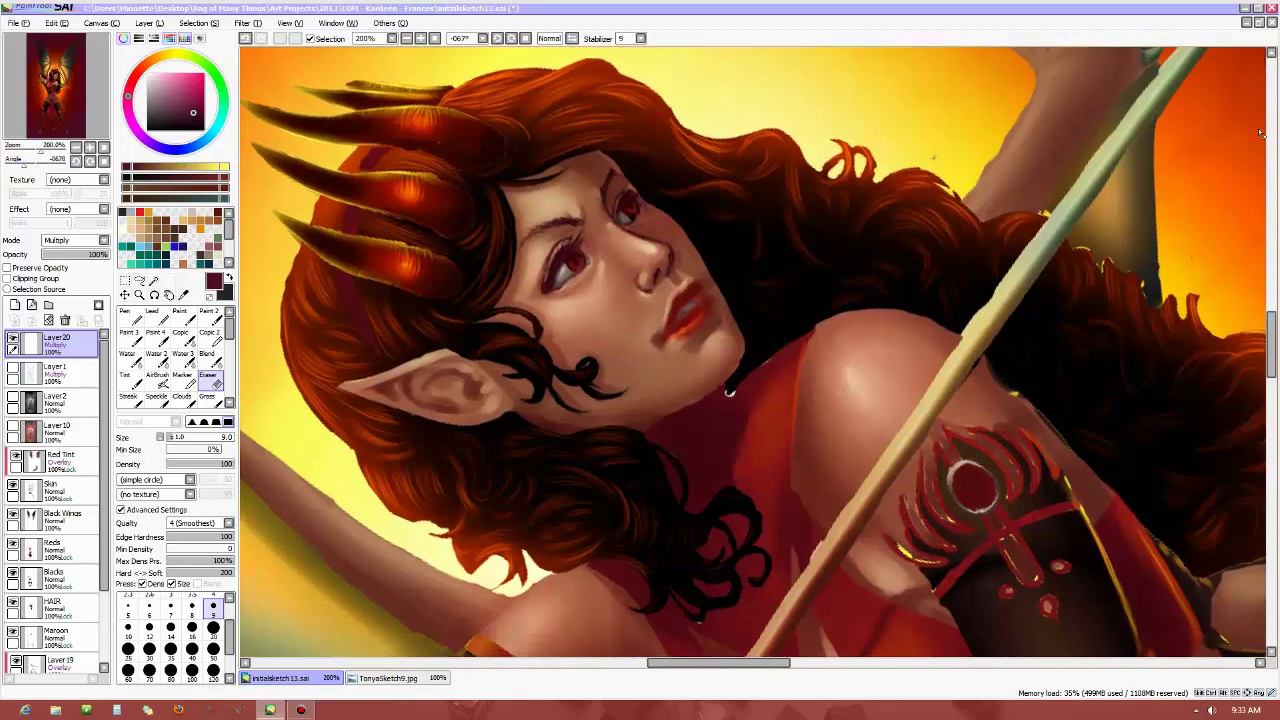
{"action": "scroll", "coordinate": [729, 392], "scroll_direction": "up", "scroll_amount": 2}
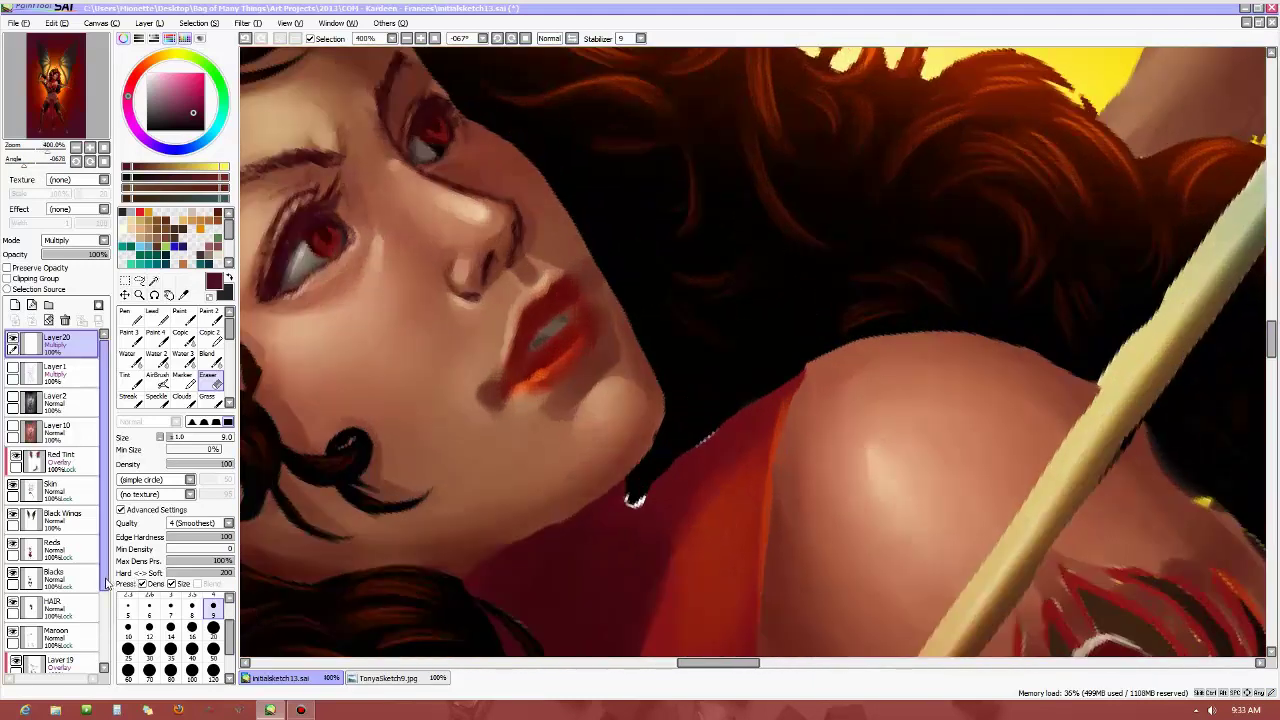
{"action": "scroll", "coordinate": [75, 637], "scroll_direction": "down", "scroll_amount": 3}
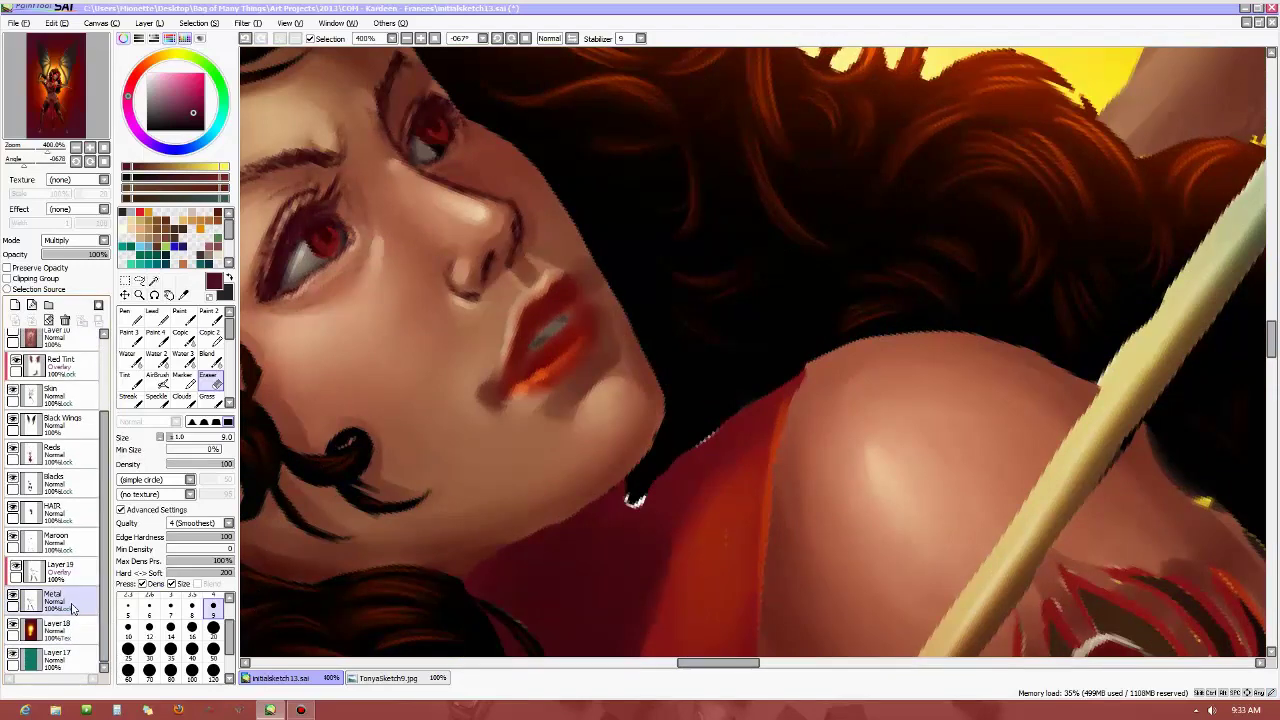
{"action": "left_click", "coordinate": [70, 400]}
{"action": "left_click_drag", "start_coordinate": [710, 666], "coordinate": [700, 665]}
{"action": "left_click", "coordinate": [643, 360], "text": "alt"}
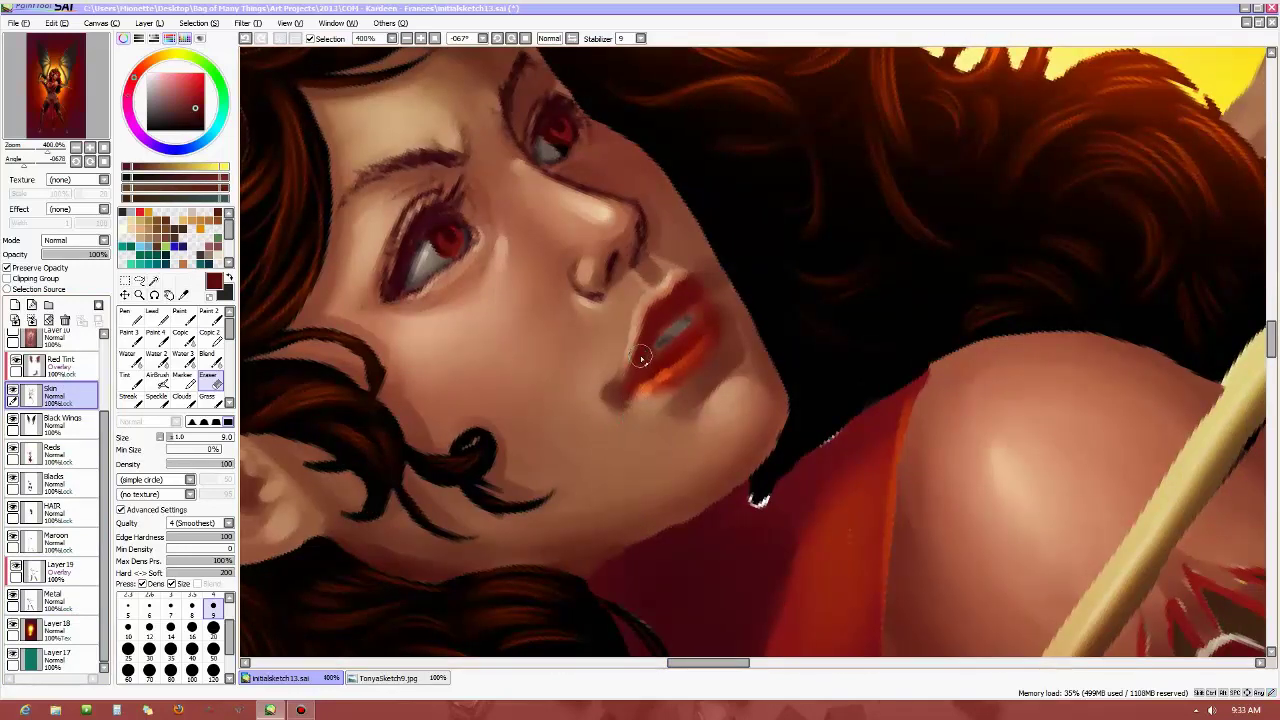
{"action": "left_click", "coordinate": [199, 118]}
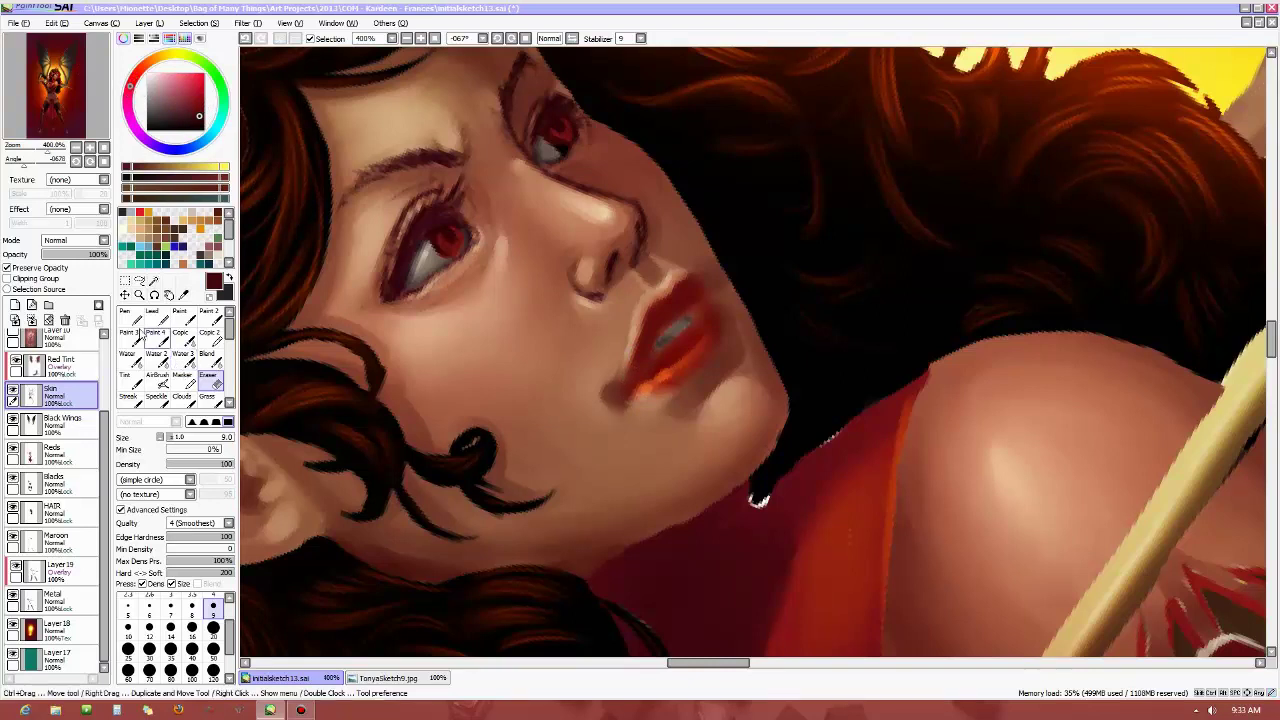
{"action": "left_click", "coordinate": [181, 316]}
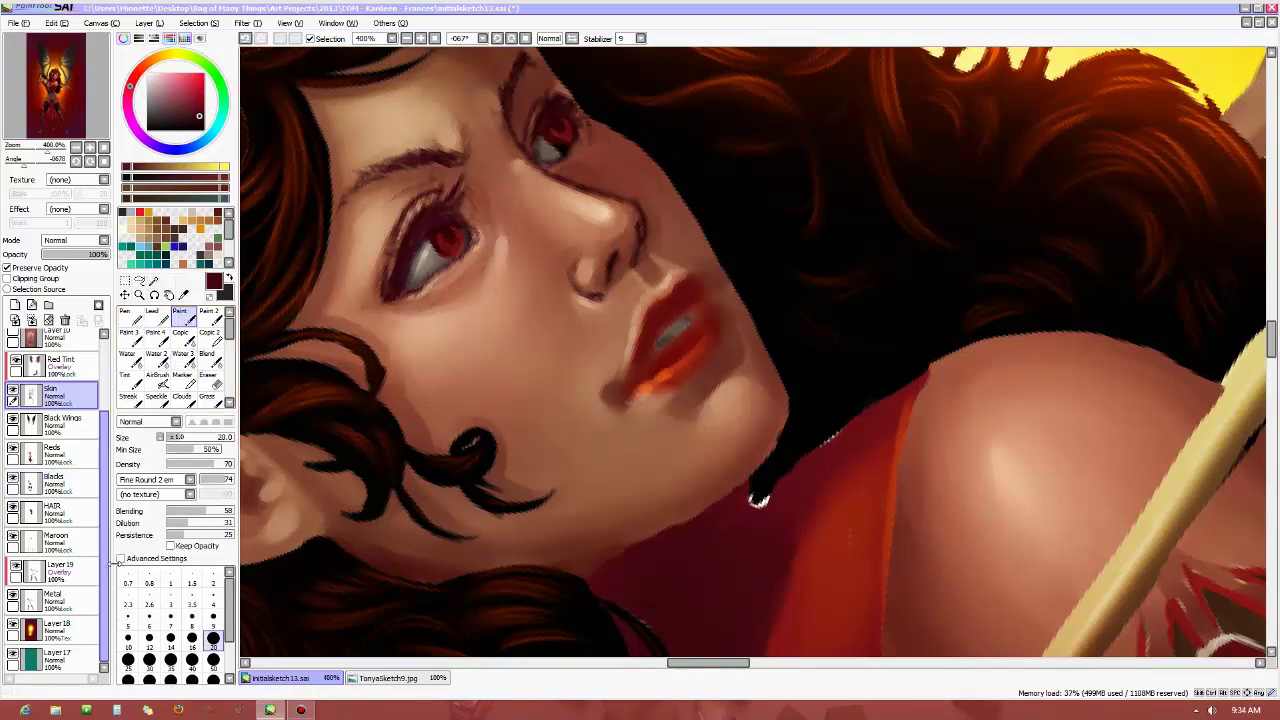
{"action": "left_click", "coordinate": [128, 580]}
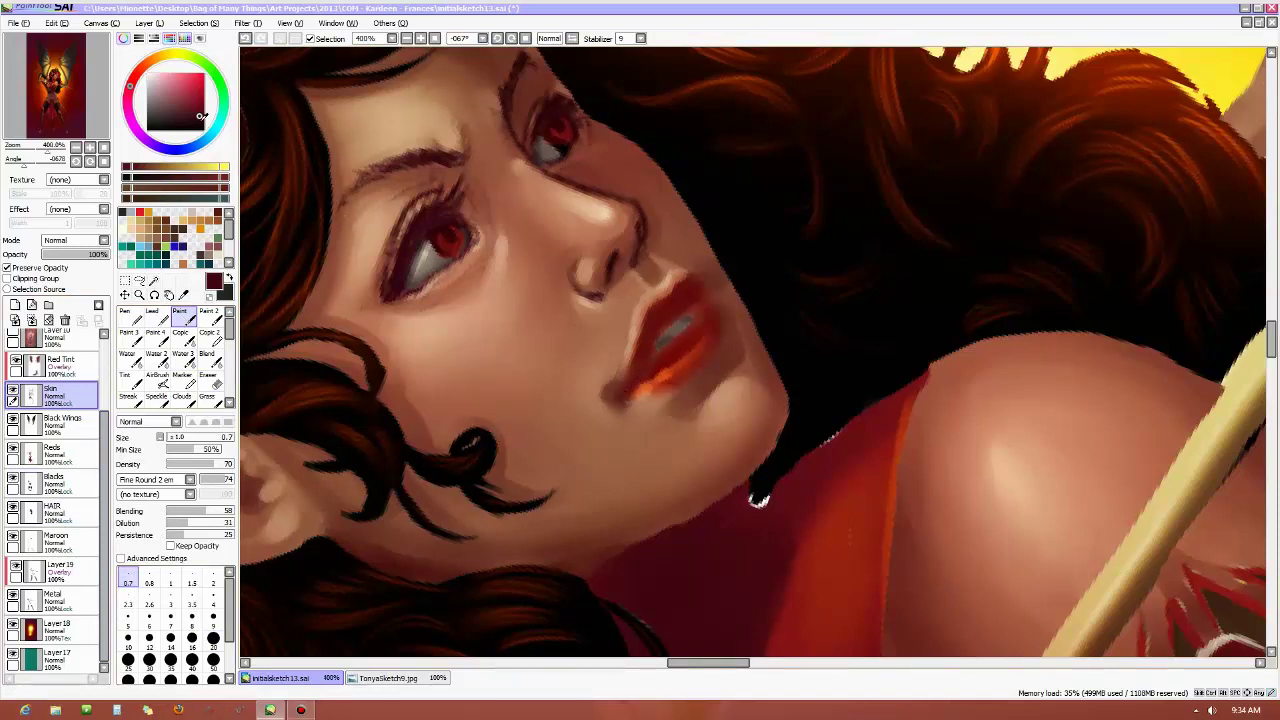
{"action": "left_click", "coordinate": [346, 86], "text": "alt"}
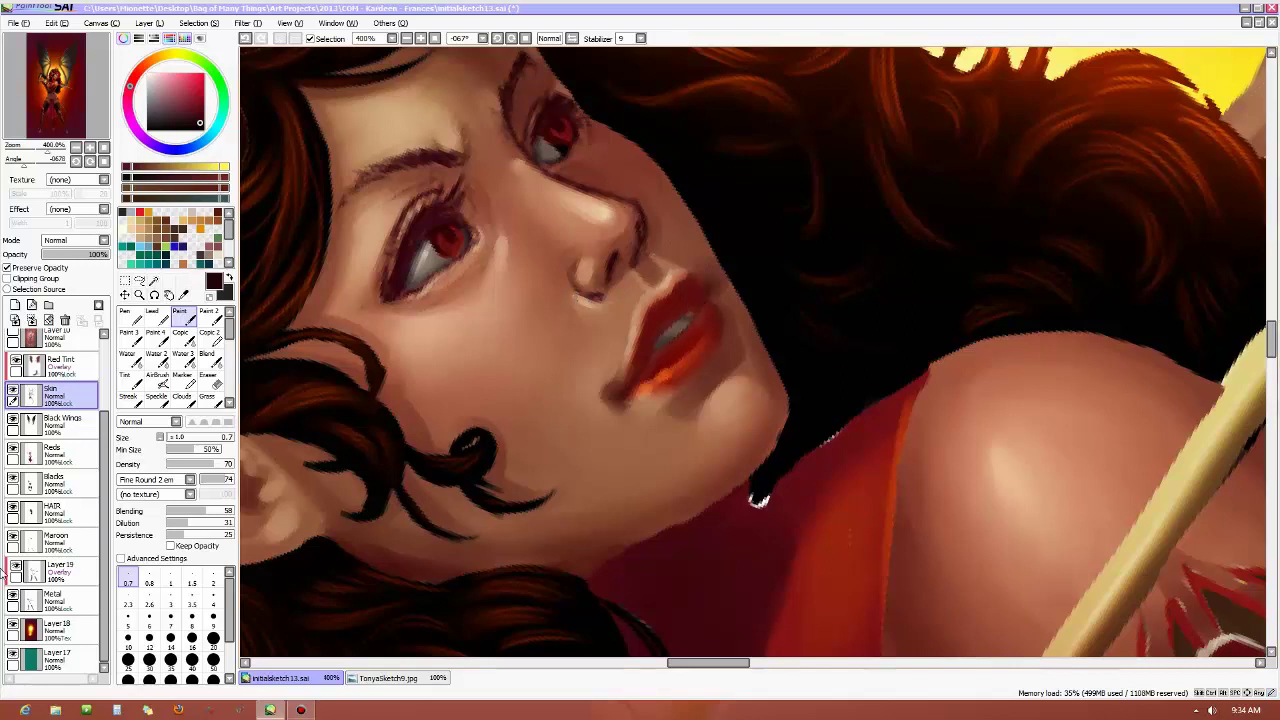
Merge the Red Tint layer down successively through Skin, Black Wings, Reds, Blacks and HAIR into the Maroon layer
{"action": "left_click", "coordinate": [65, 370]}
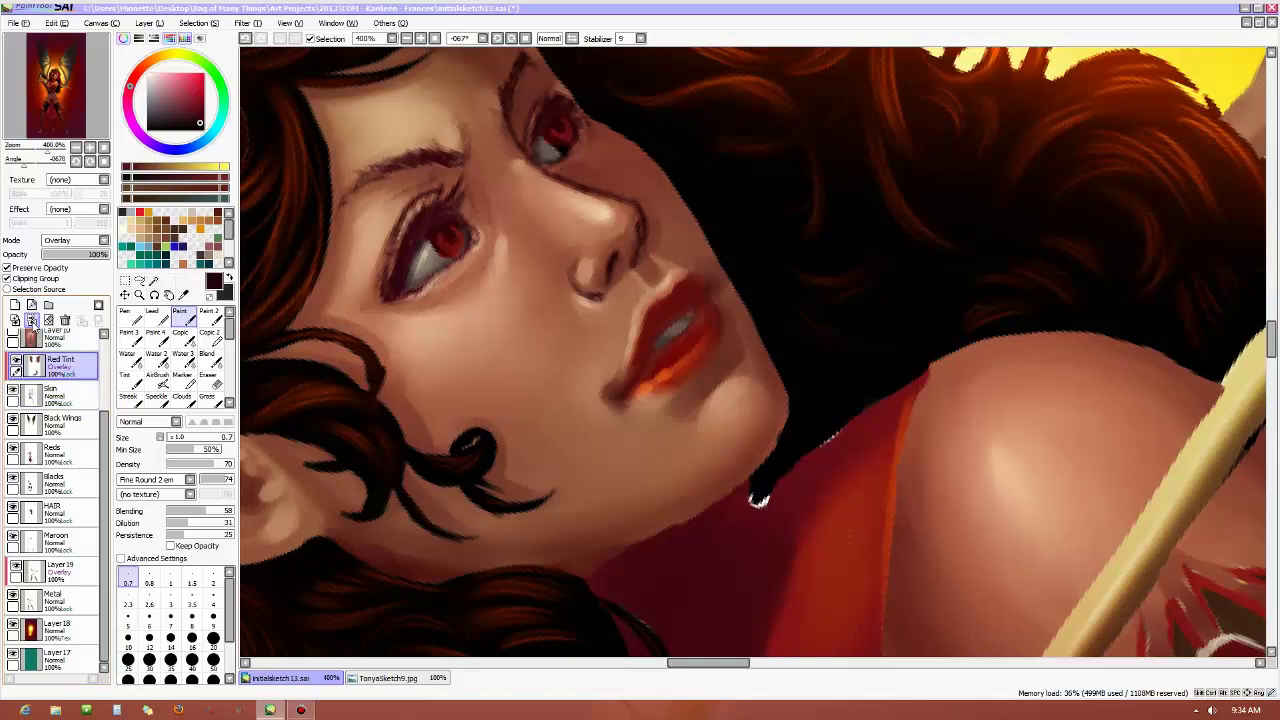
{"action": "left_click", "coordinate": [32, 320]}
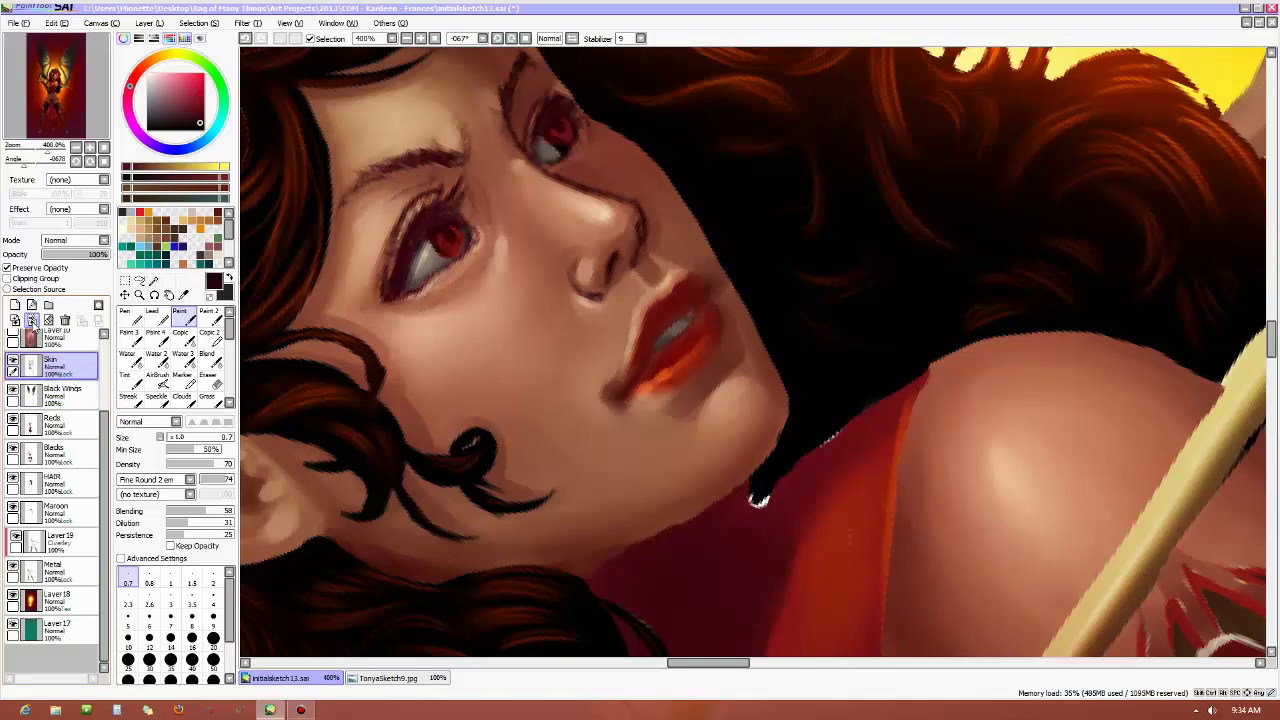
{"action": "left_click", "coordinate": [32, 320]}
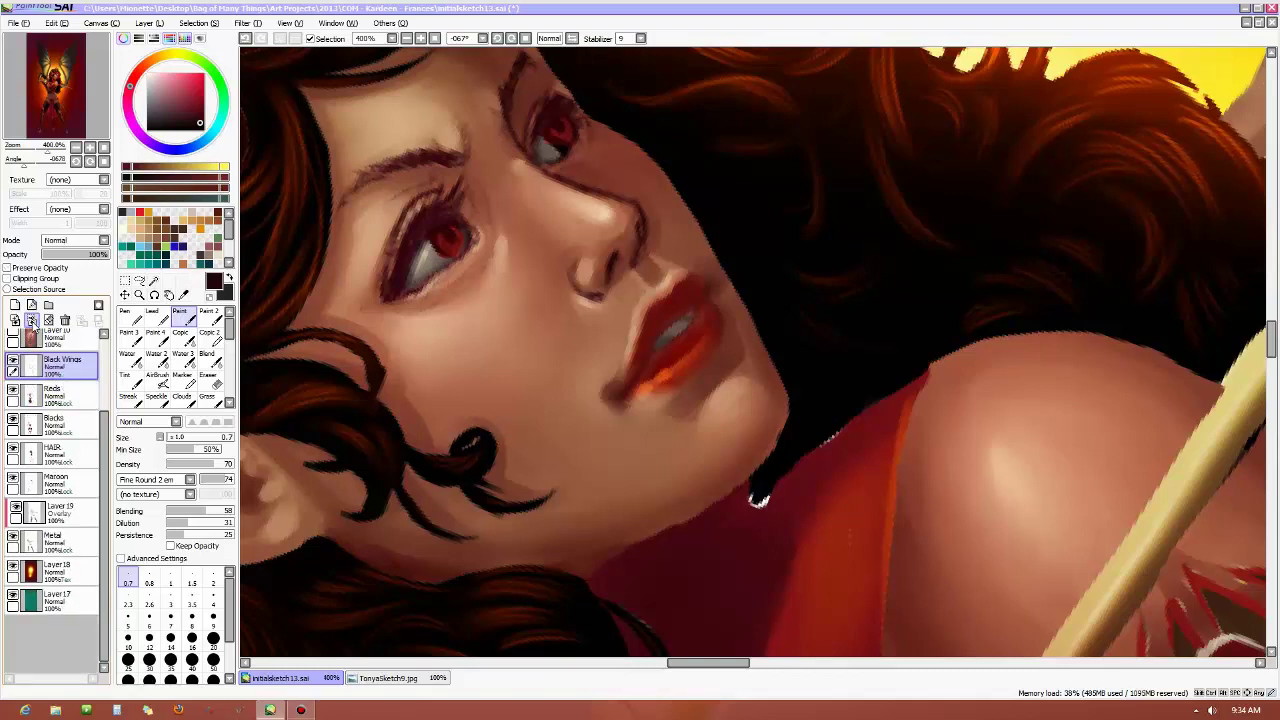
{"action": "left_click", "coordinate": [32, 320]}
{"action": "left_click", "coordinate": [32, 320]}
{"action": "left_click", "coordinate": [32, 320]}
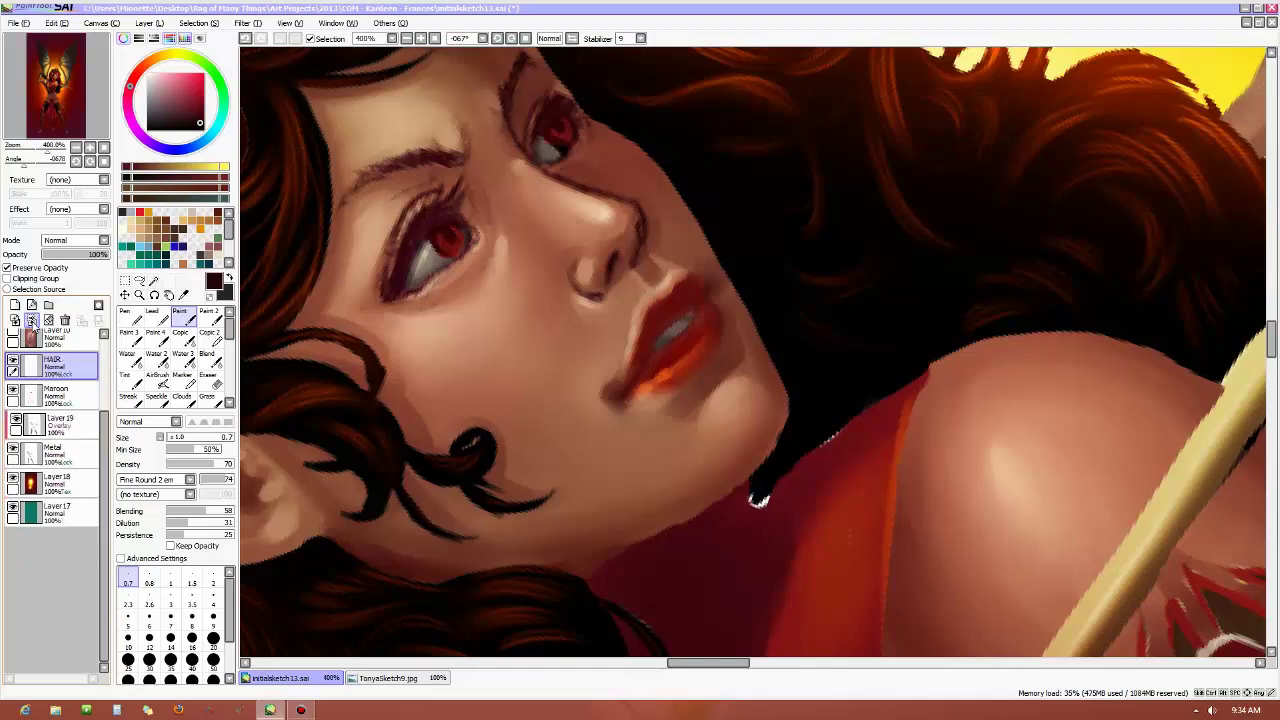
{"action": "left_click", "coordinate": [32, 320]}
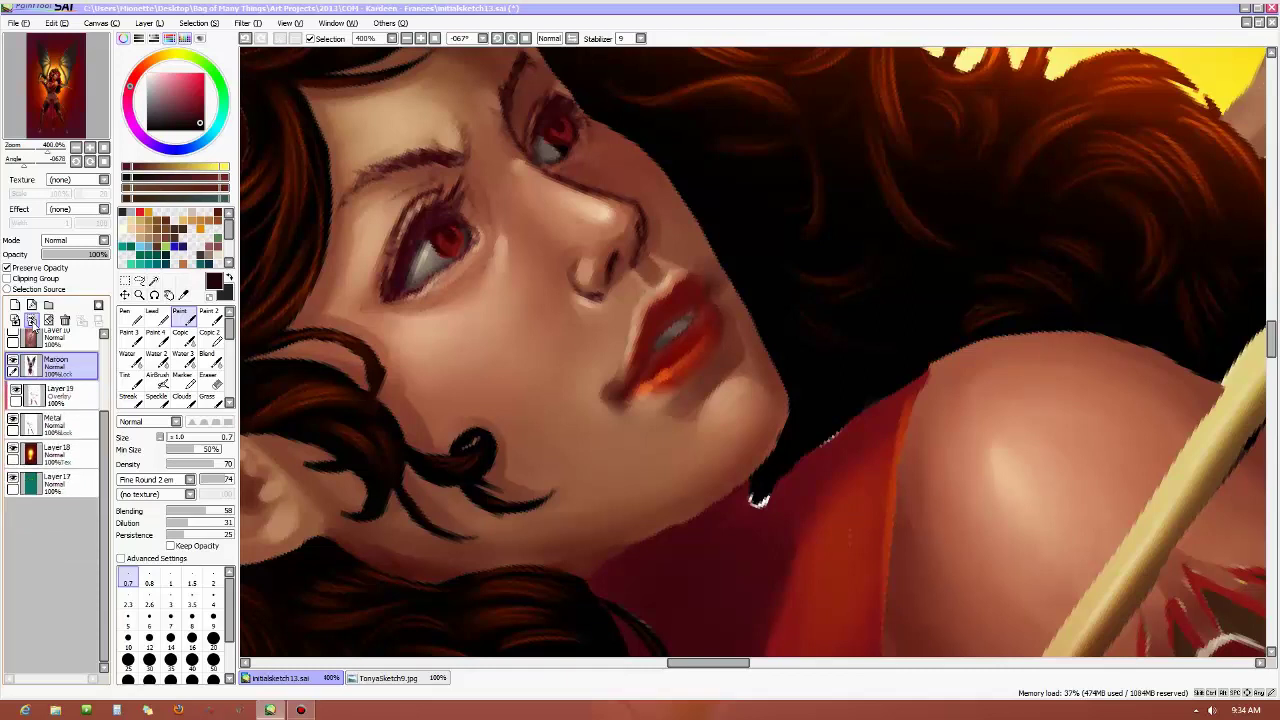
Undo the attempted merge of Maroon into Layer 19, and merge Layer 19 down into the Metal layer instead
{"action": "left_click", "coordinate": [32, 320]}
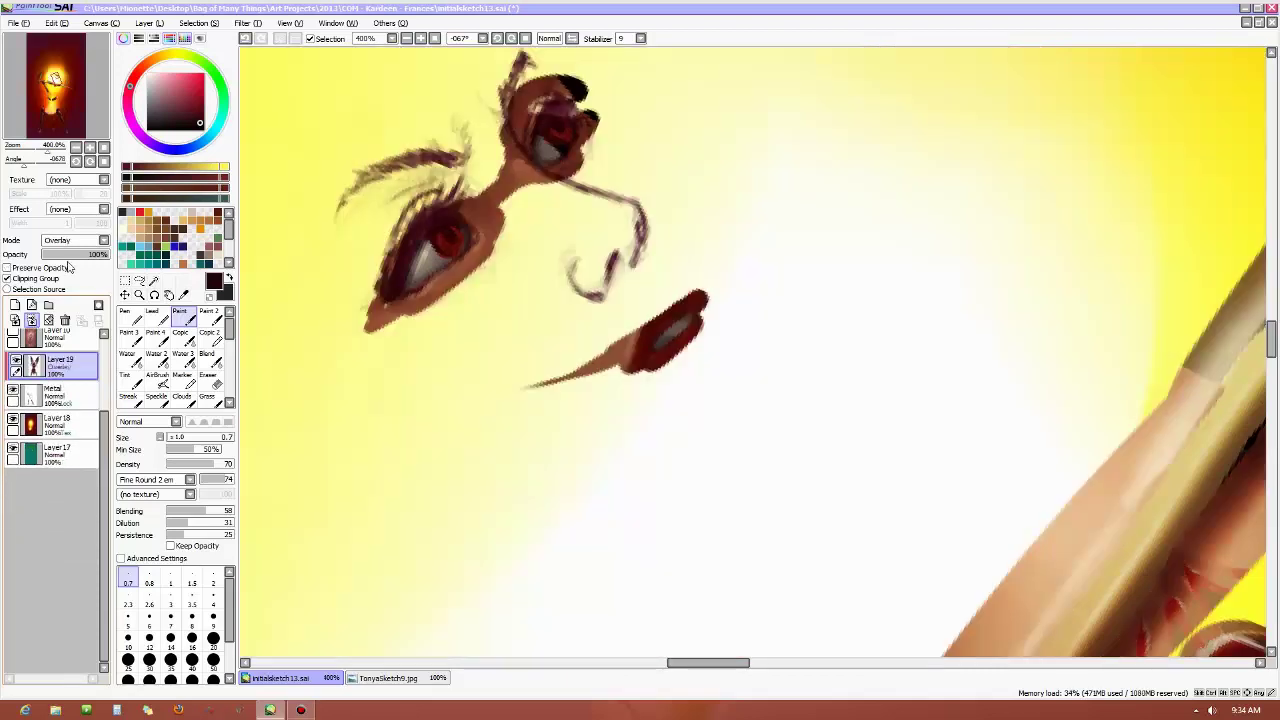
{"action": "left_click", "coordinate": [246, 39]}
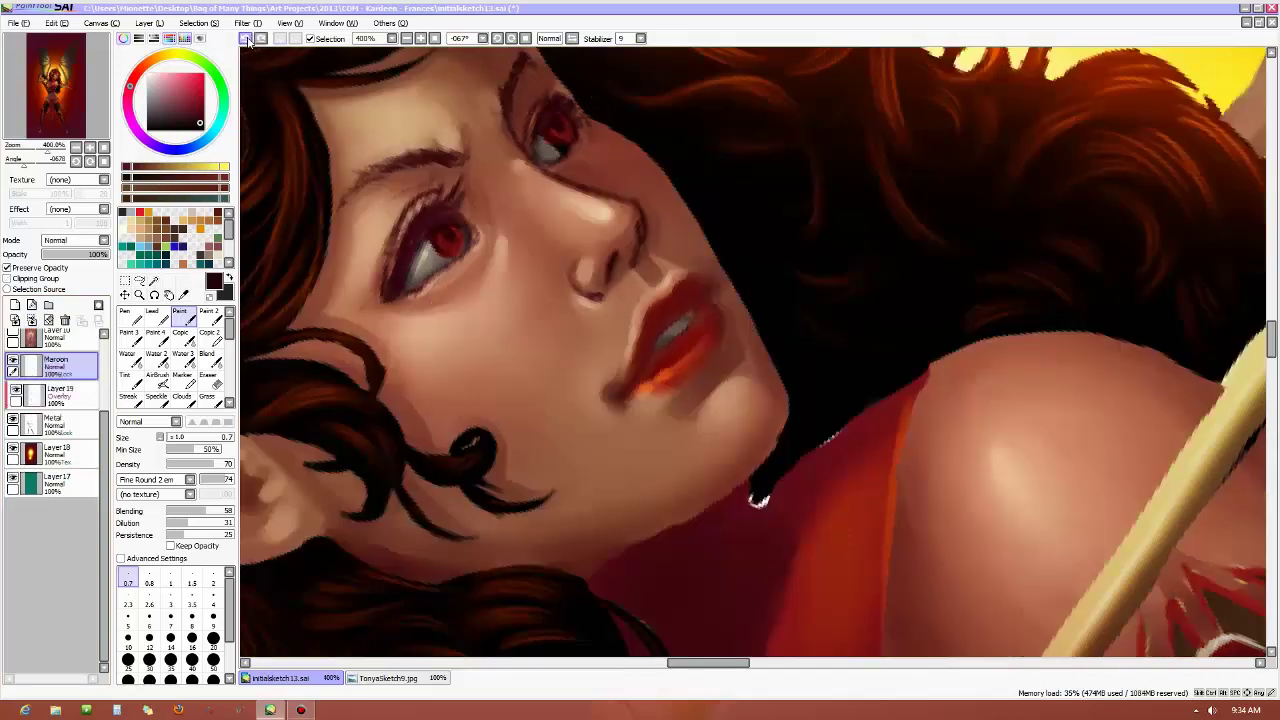
{"action": "left_click", "coordinate": [60, 395]}
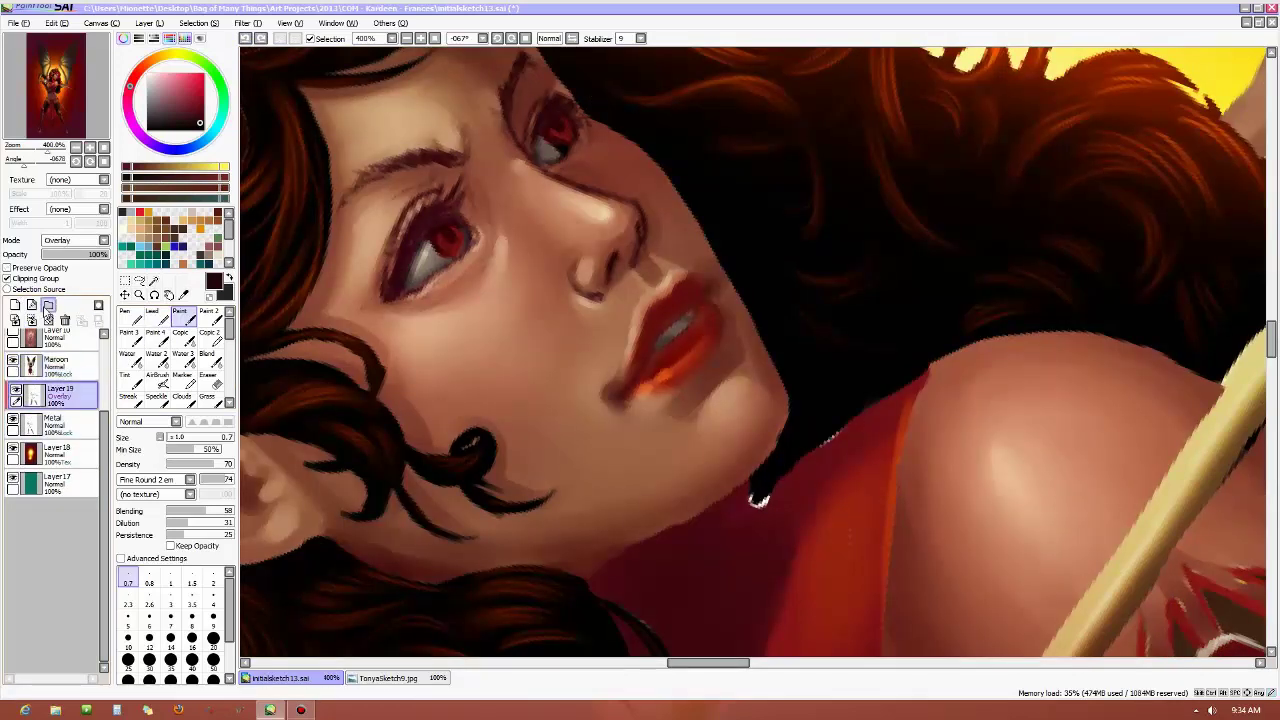
{"action": "left_click", "coordinate": [32, 320]}
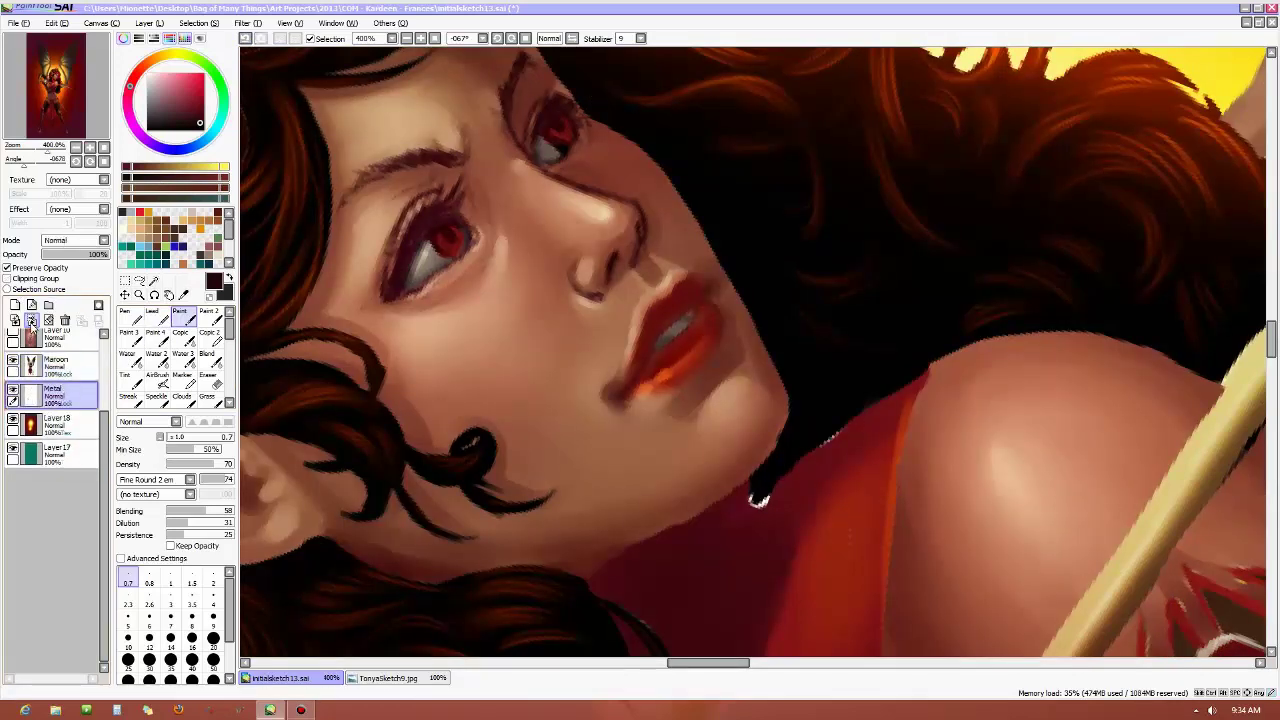
Merge the Maroon layer down into the Metal layer and check the merged figure against the whole painting
{"action": "left_click", "coordinate": [73, 376]}
{"action": "left_click", "coordinate": [32, 320]}
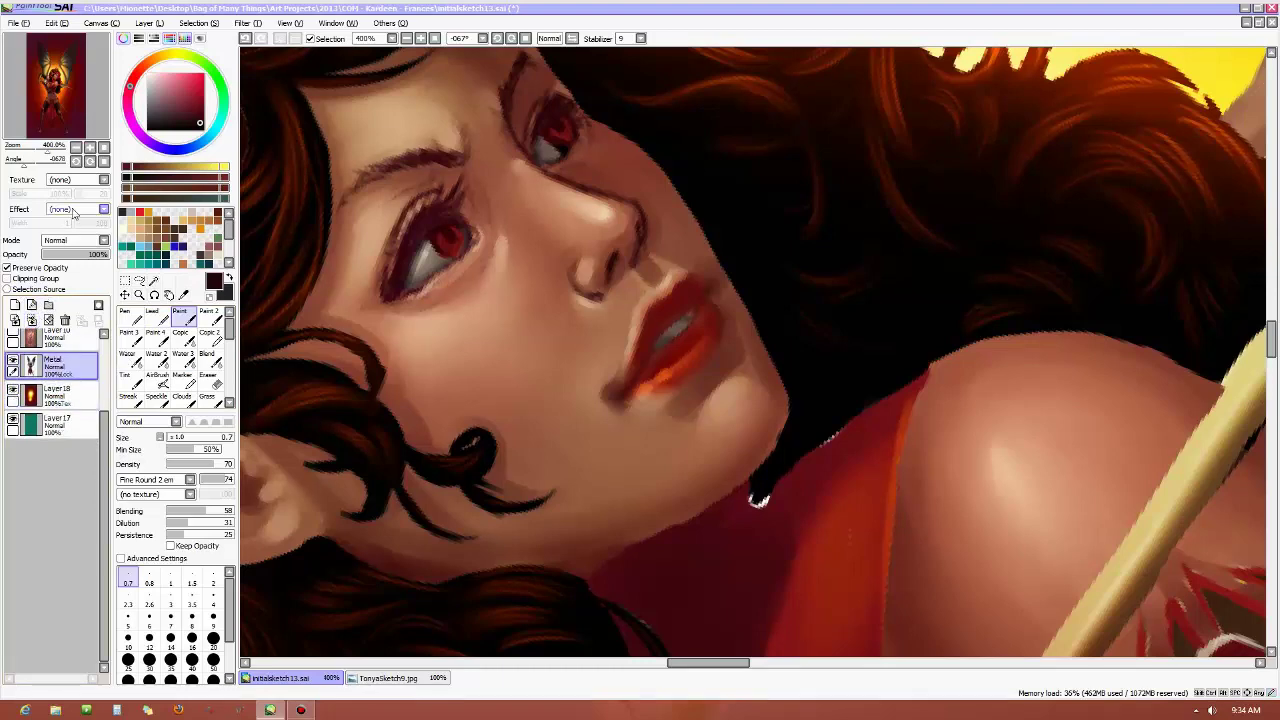
{"action": "left_click", "coordinate": [104, 160]}
{"action": "left_click", "coordinate": [104, 160]}
{"action": "left_click", "coordinate": [76, 147]}
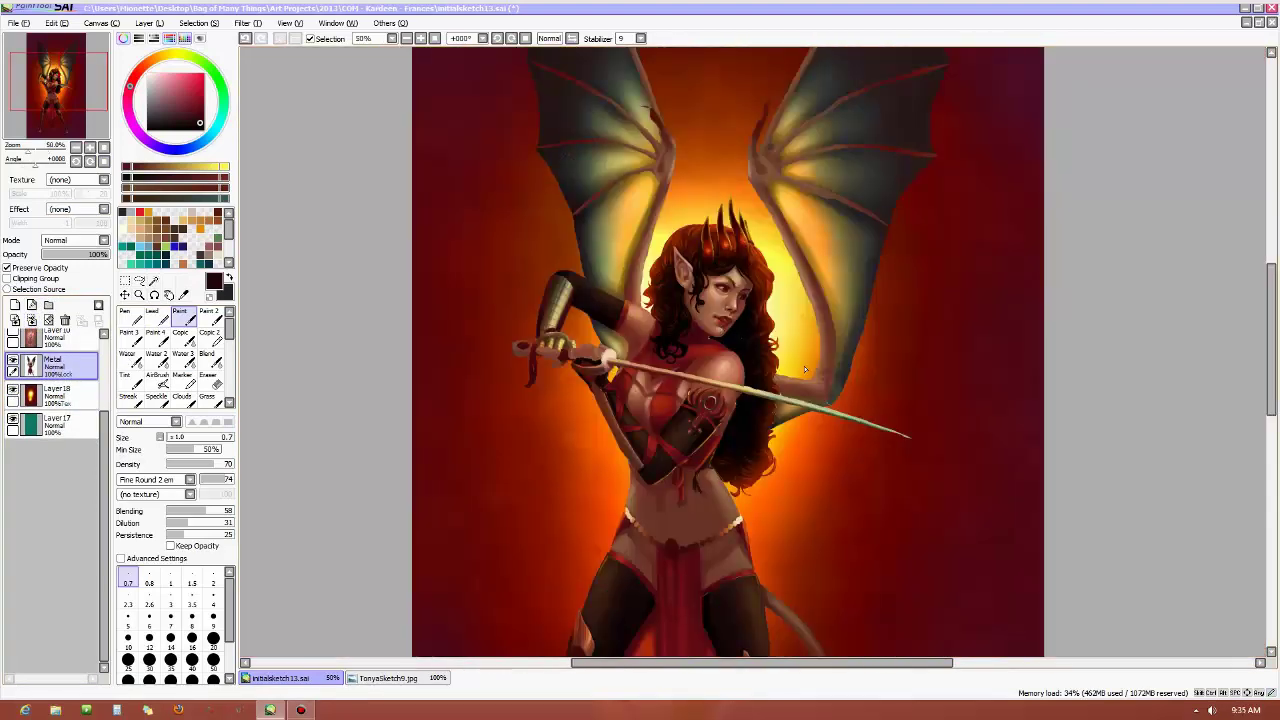
{"action": "left_click", "coordinate": [12, 362]}
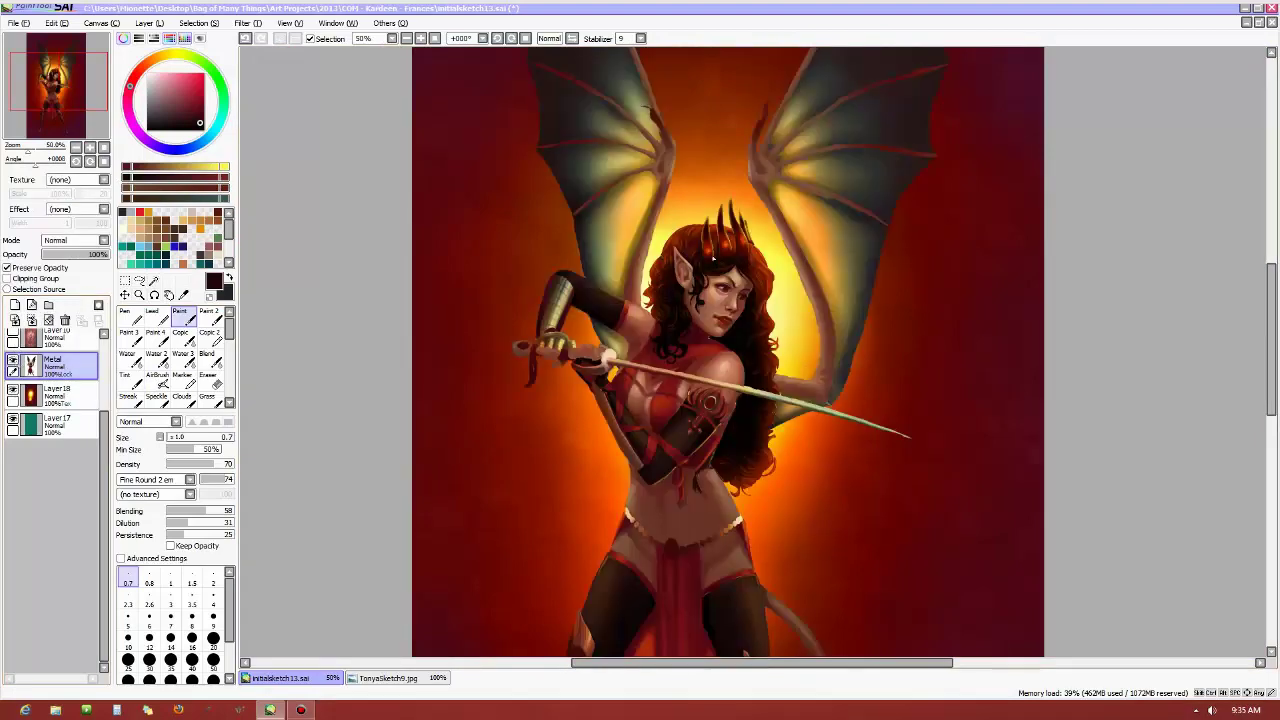
Define the dark parting line between the lips on the Metal layer with the Pen at size 0.7
{"action": "mouse_move", "coordinate": [20, 147]}
{"action": "left_mouse_down"}
{"action": "mouse_move", "coordinate": [28, 170]}
{"action": "mouse_move", "coordinate": [36, 159]}
{"action": "mouse_move", "coordinate": [22, 159]}
{"action": "left_mouse_up"}
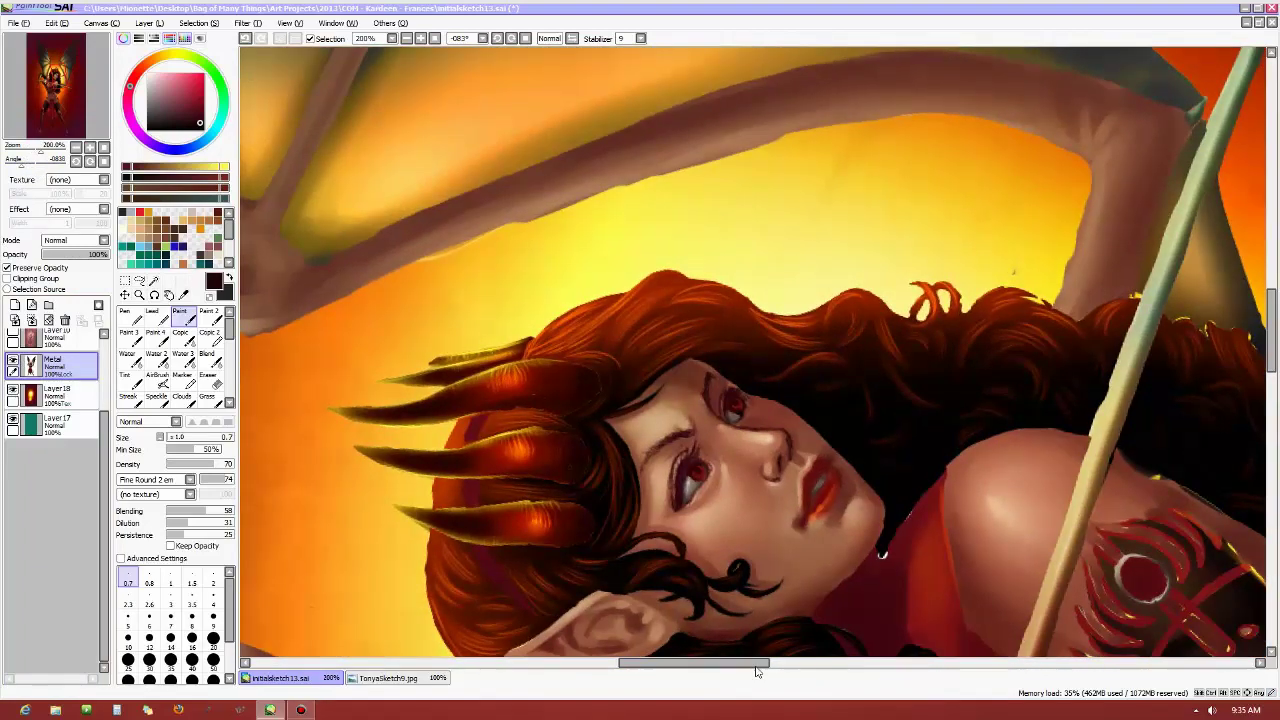
{"action": "mouse_move", "coordinate": [757, 662]}
{"action": "left_mouse_down"}
{"action": "mouse_move", "coordinate": [789, 662]}
{"action": "mouse_move", "coordinate": [775, 662]}
{"action": "left_mouse_up"}
{"action": "scroll", "coordinate": [725, 546], "scroll_direction": "up", "scroll_amount": 1}
{"action": "scroll", "coordinate": [652, 364], "scroll_direction": "up", "scroll_amount": 1}
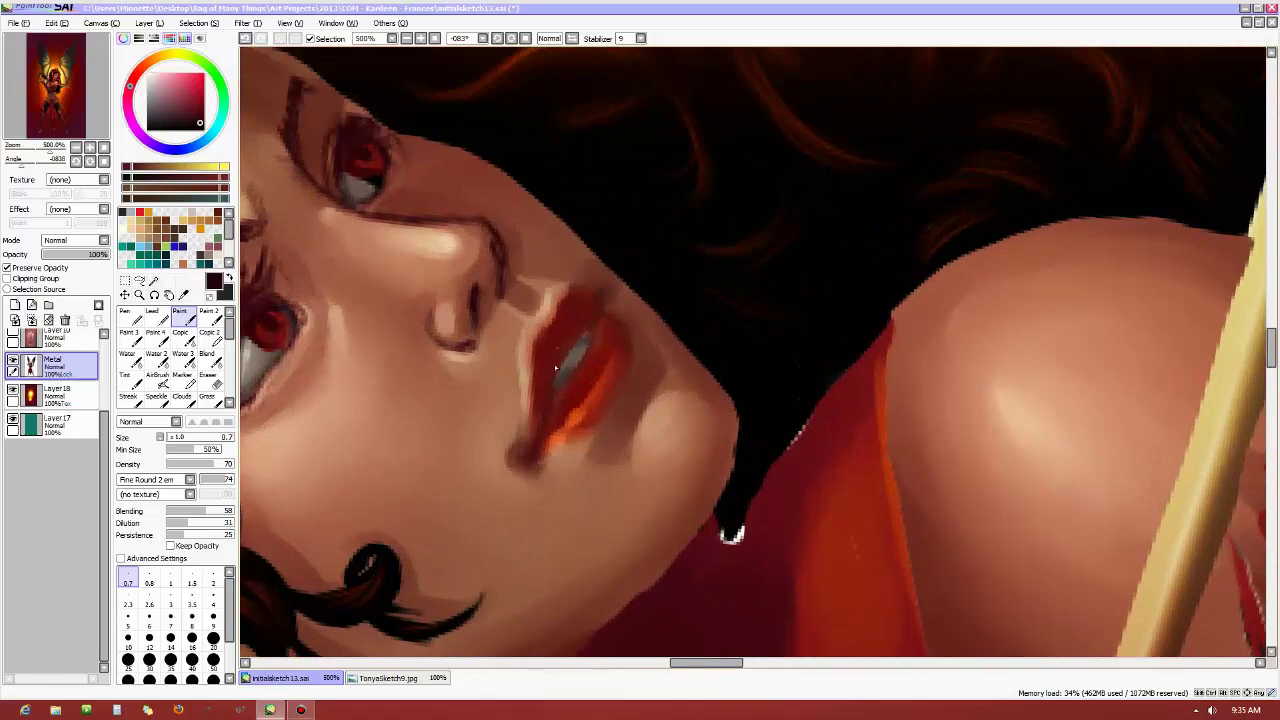
{"action": "key", "text": "n"}
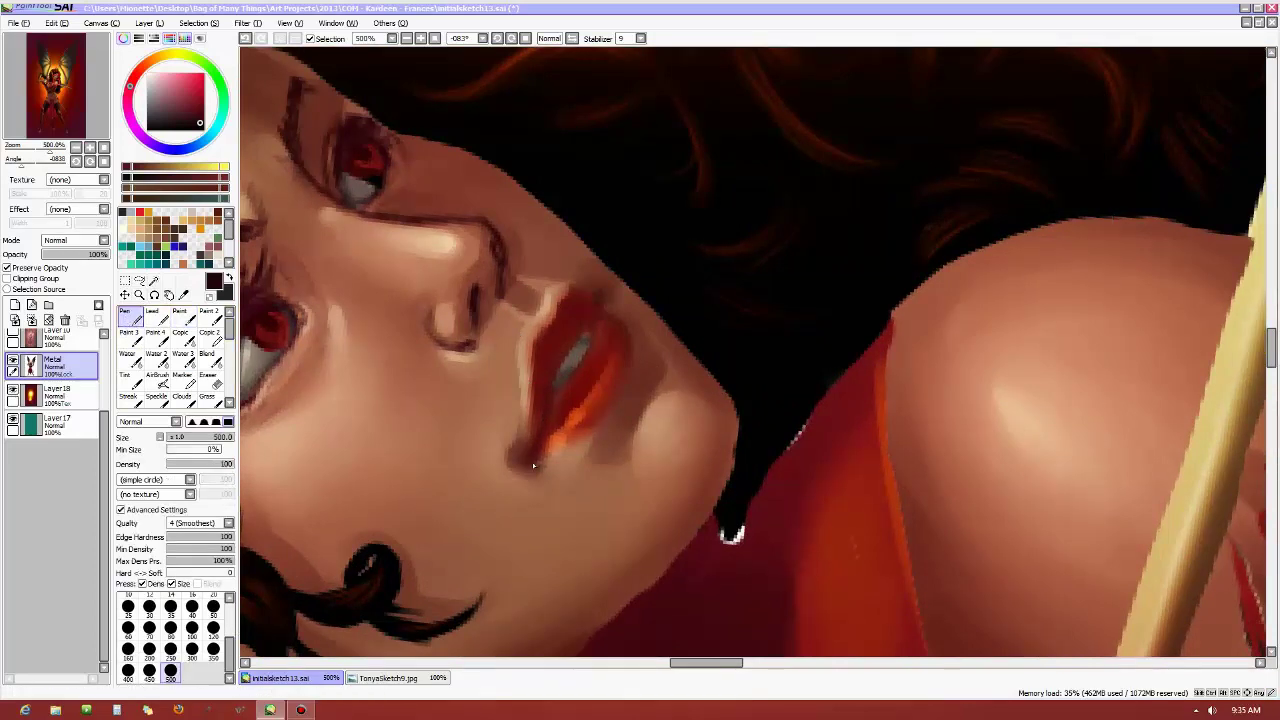
{"action": "scroll", "coordinate": [150, 612], "scroll_direction": "up", "scroll_amount": 5}
{"action": "left_click", "coordinate": [127, 606]}
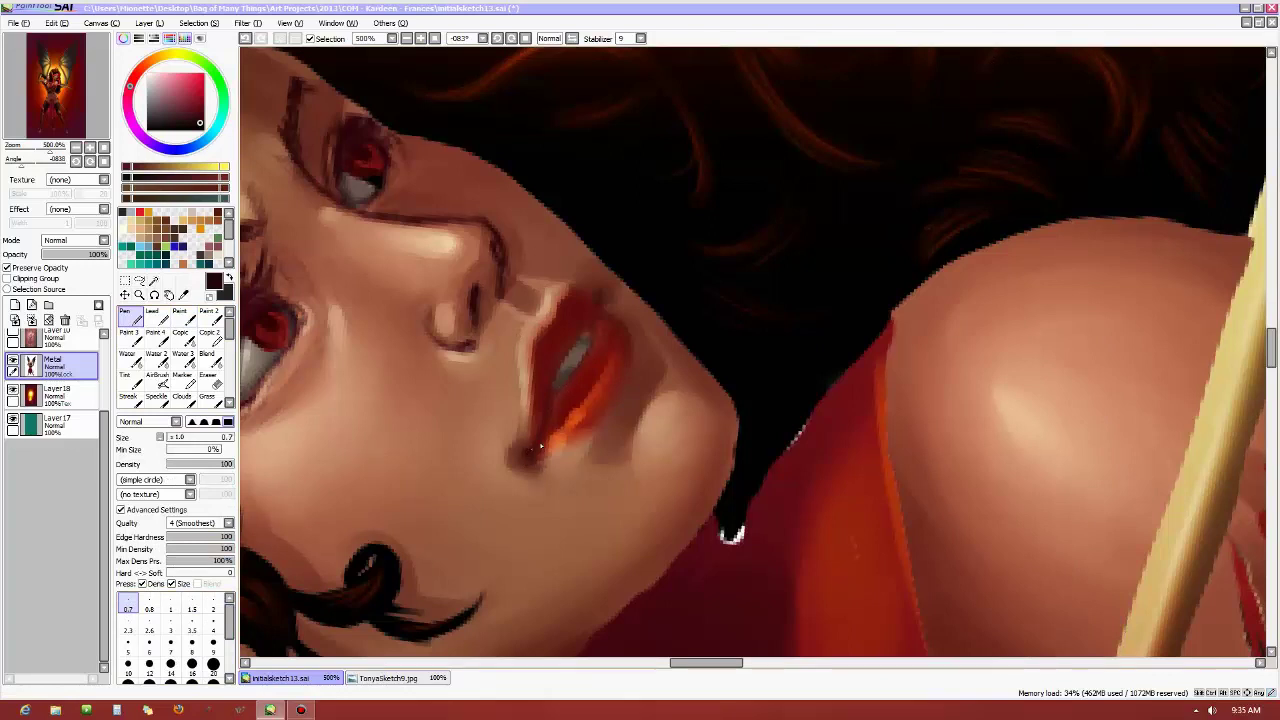
{"action": "left_click_drag", "start_coordinate": [568, 360], "coordinate": [557, 378]}
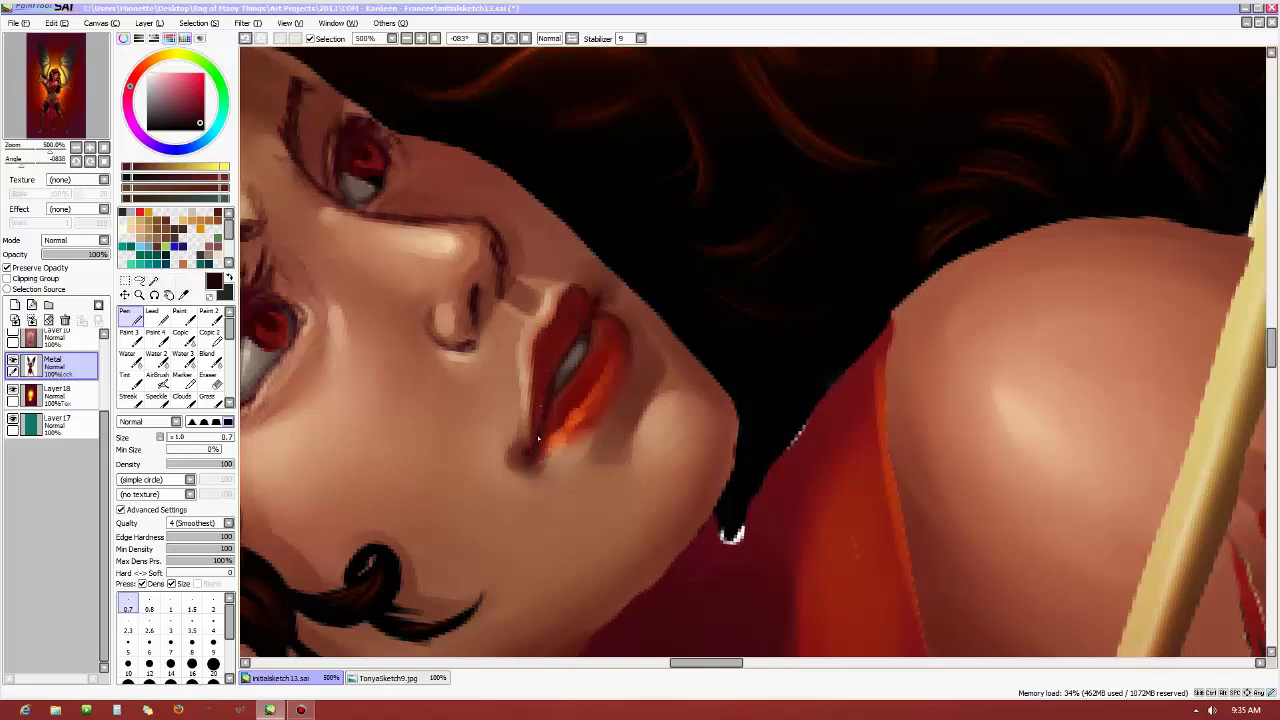
Smooth the upper lip and the corner of the mouth with the Paint brush at sizes 4 and 2.6, alternating with the Pen
{"action": "key", "text": "b"}
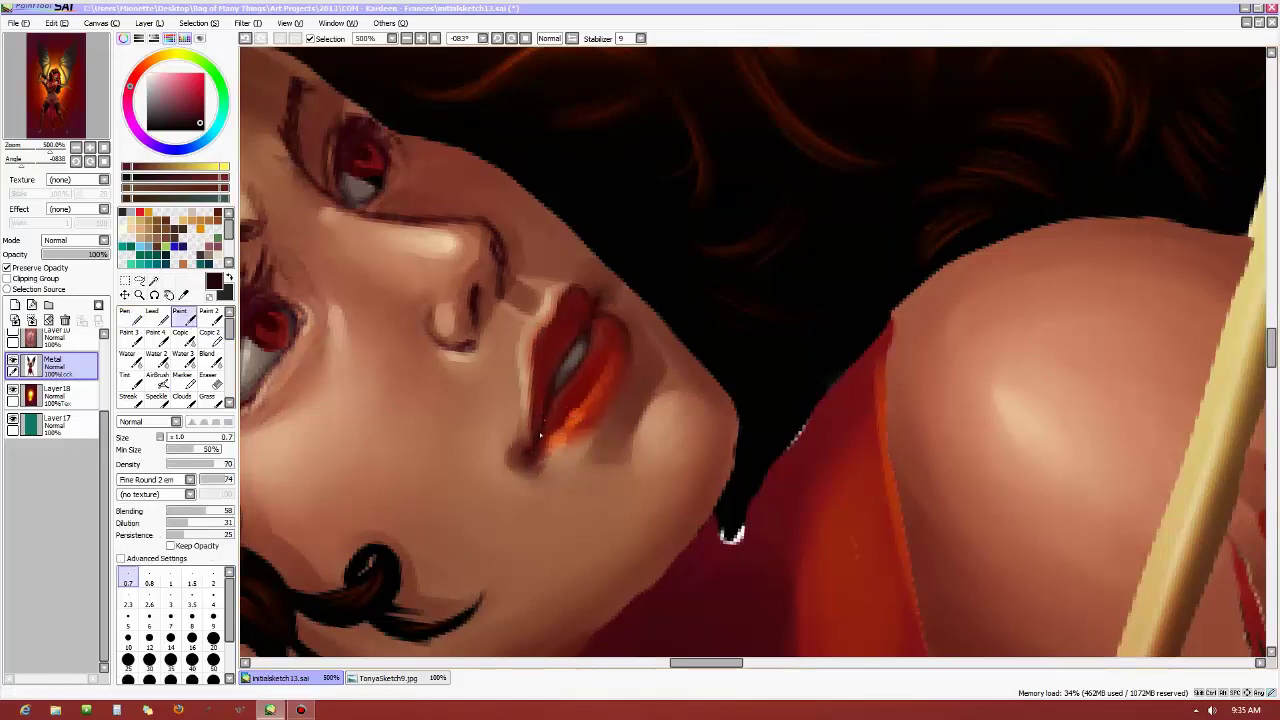
{"action": "left_click", "coordinate": [212, 598]}
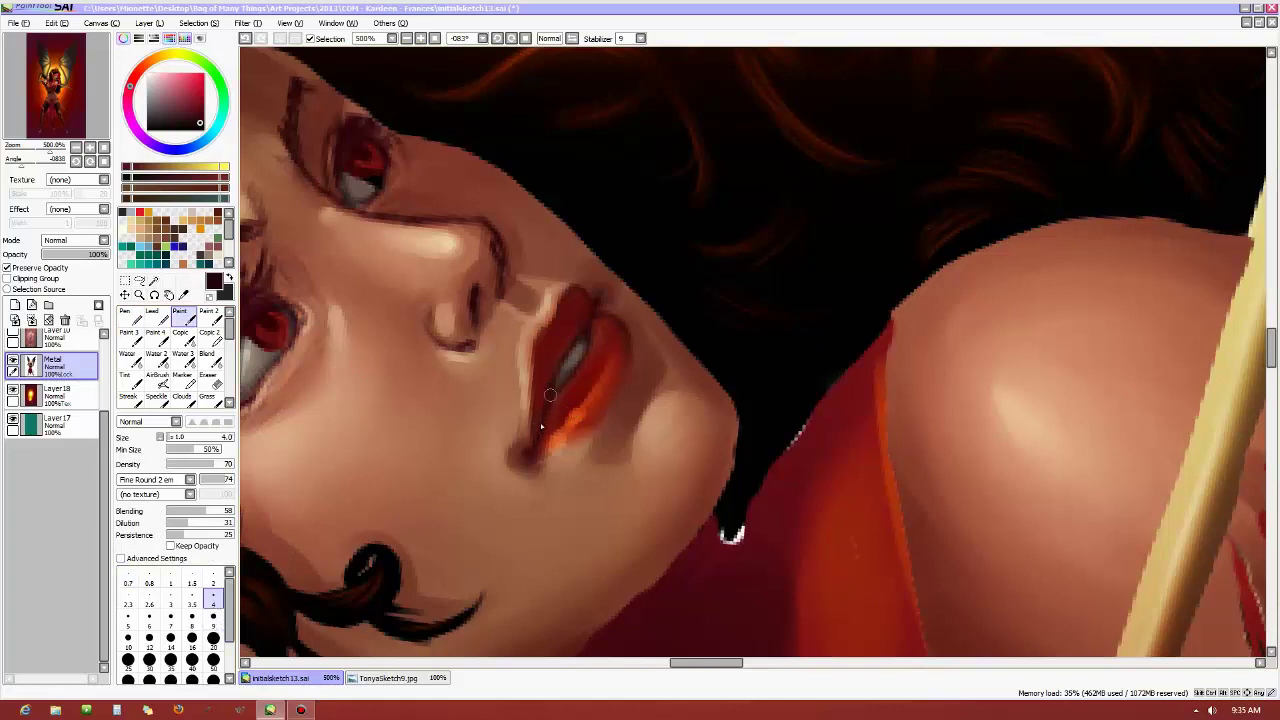
{"action": "left_click", "coordinate": [126, 316]}
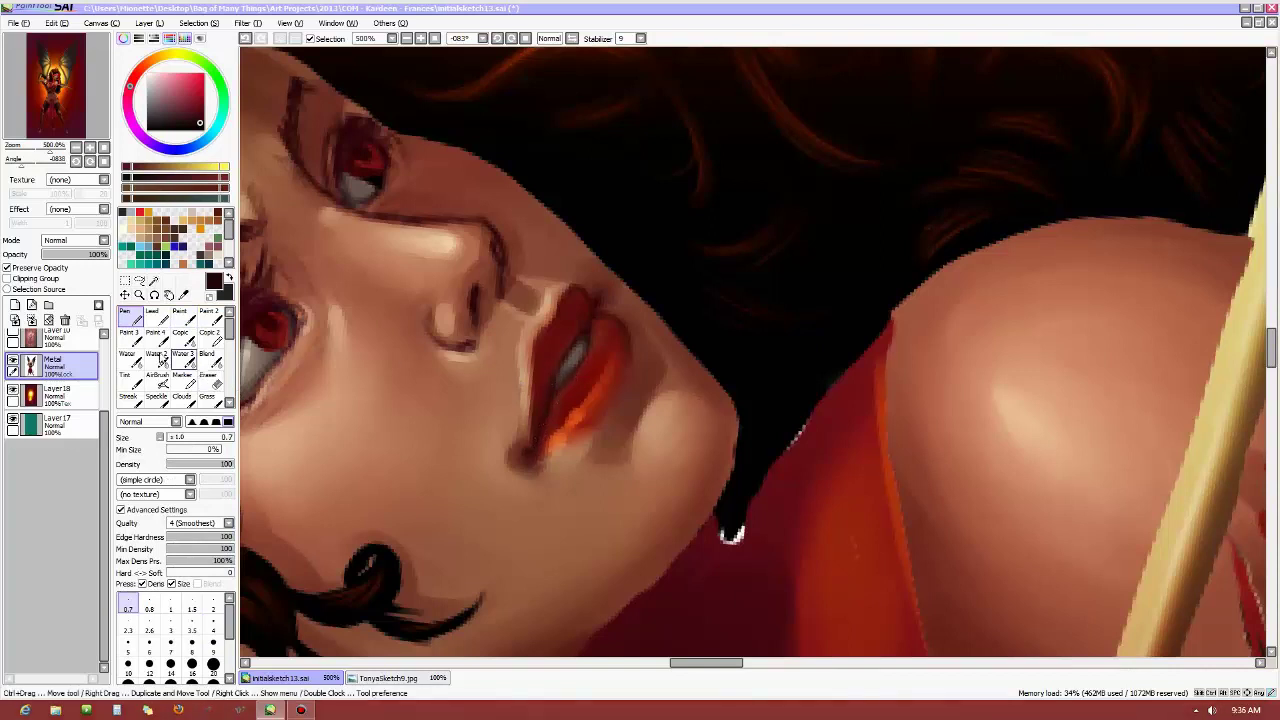
{"action": "left_click", "coordinate": [179, 314]}
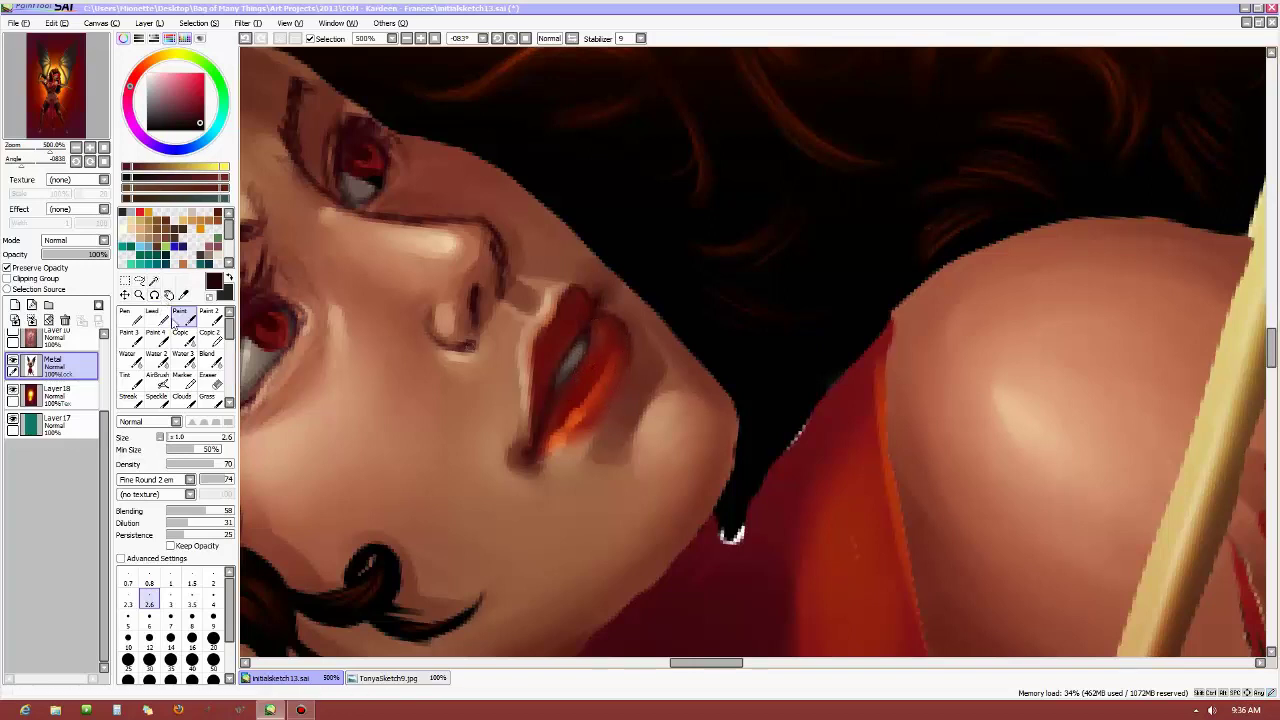
Add fine orange and dark red texture strokes to the lower lip with the Pen at size 0.7, using colours sampled from the lips
{"action": "left_click", "coordinate": [127, 316]}
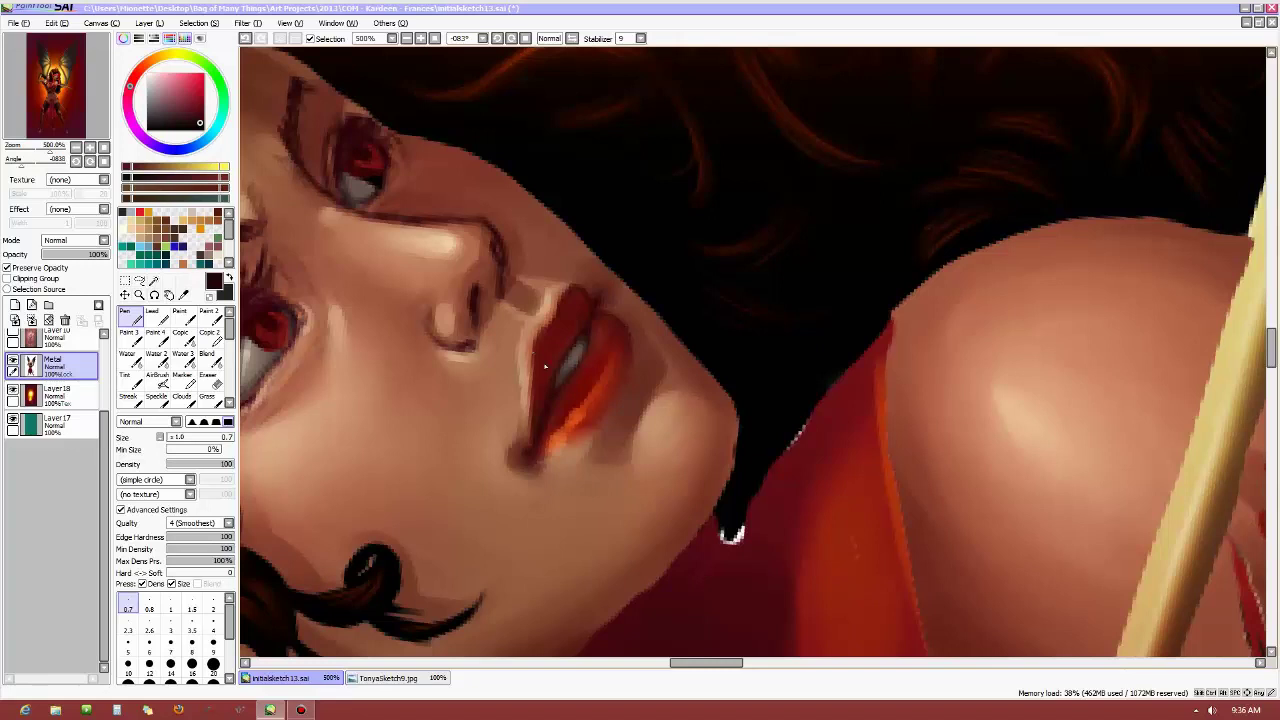
{"action": "left_click", "coordinate": [576, 415], "text": "alt"}
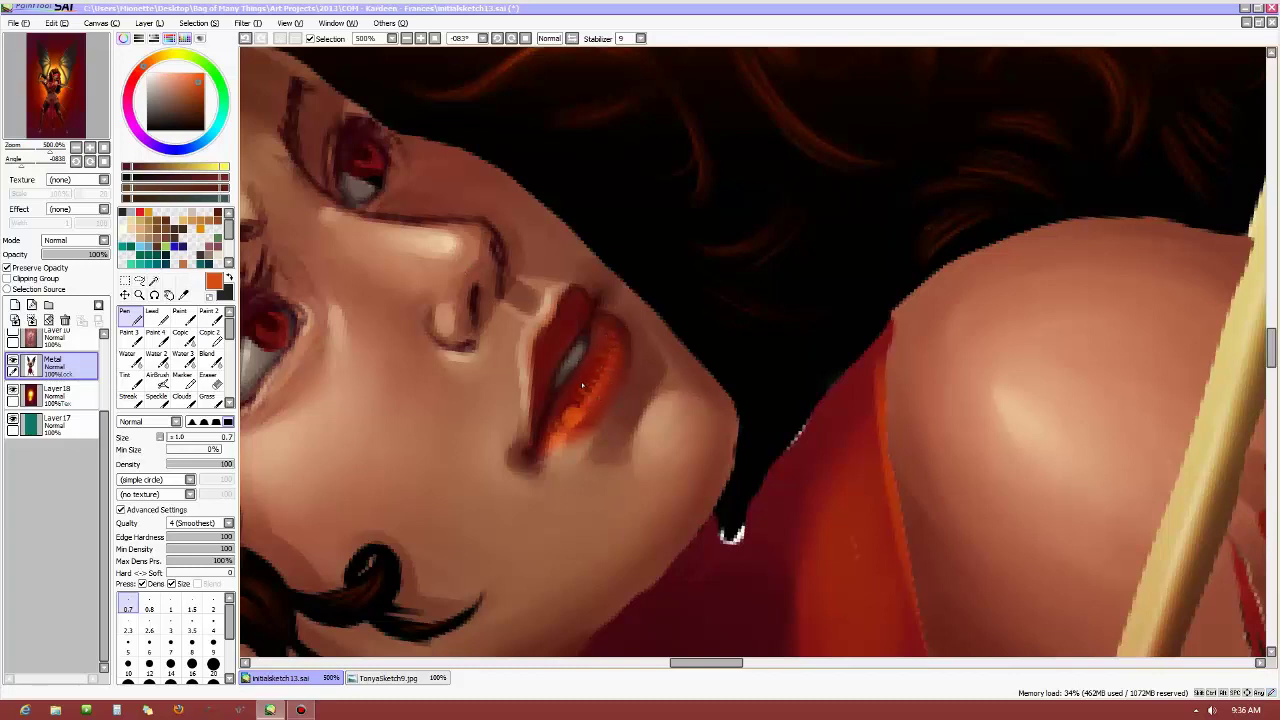
{"action": "left_click", "coordinate": [559, 450], "text": "alt"}
{"action": "left_click", "coordinate": [540, 413], "text": "alt"}
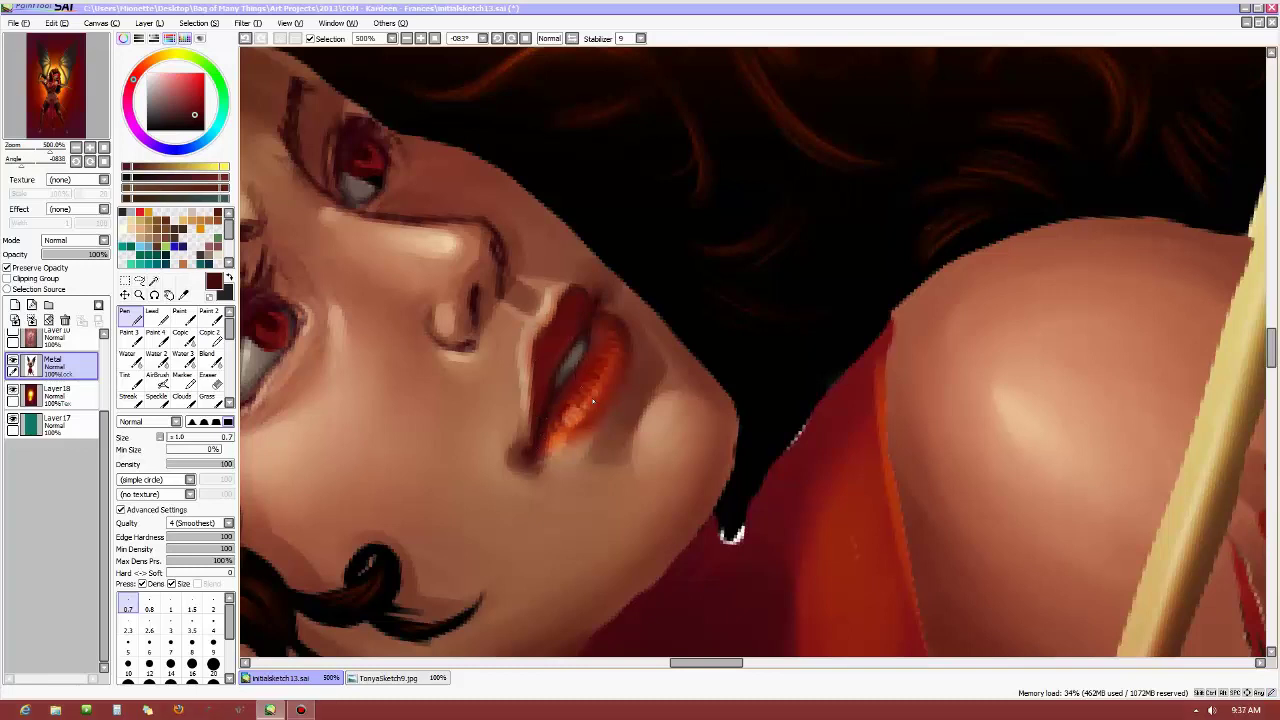
{"action": "left_click", "coordinate": [600, 383], "text": "alt"}
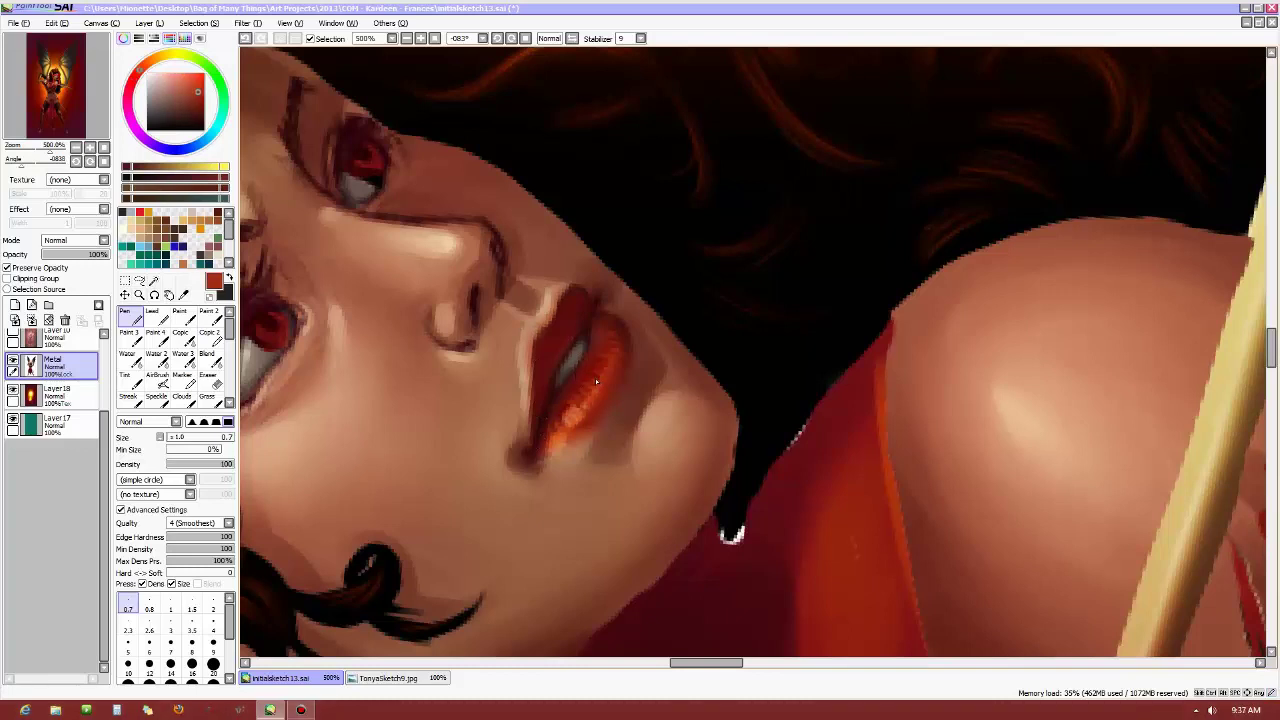
Shade the upper lip in warm orange-red with the Paint brush, reducing its size from 4 to 2.6 and 2
{"action": "left_click", "coordinate": [213, 622]}
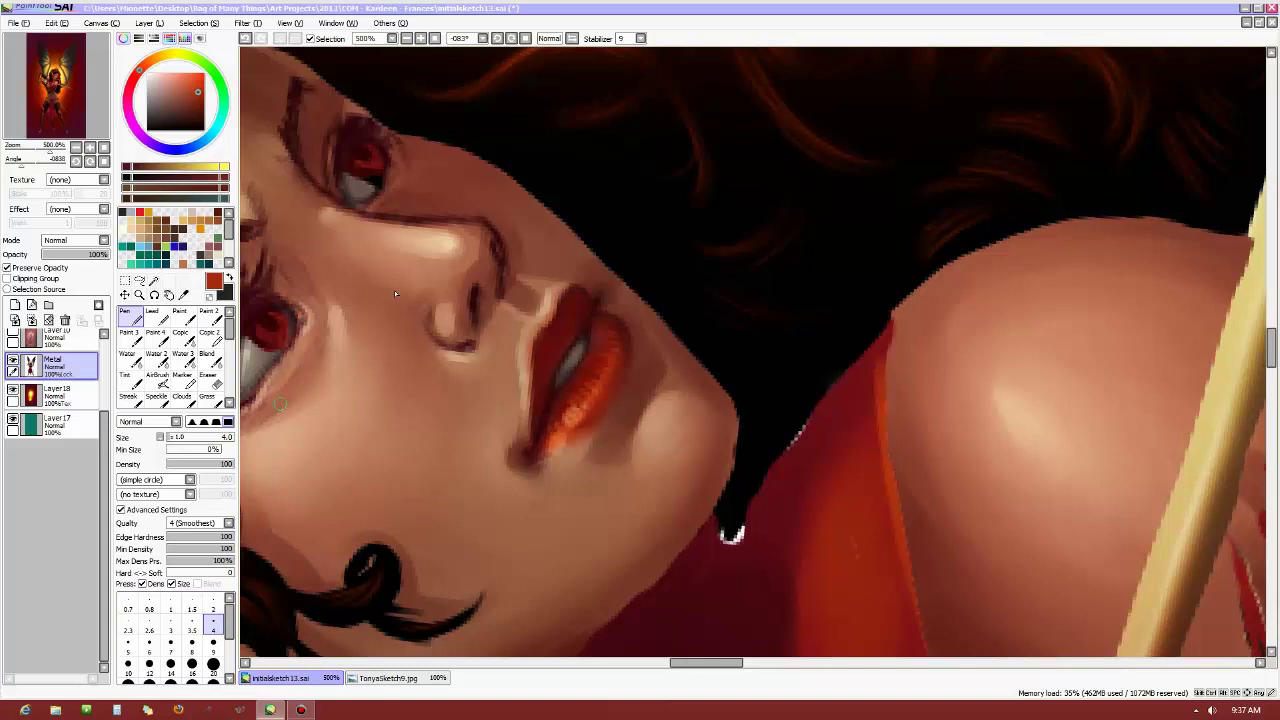
{"action": "left_click", "coordinate": [179, 313]}
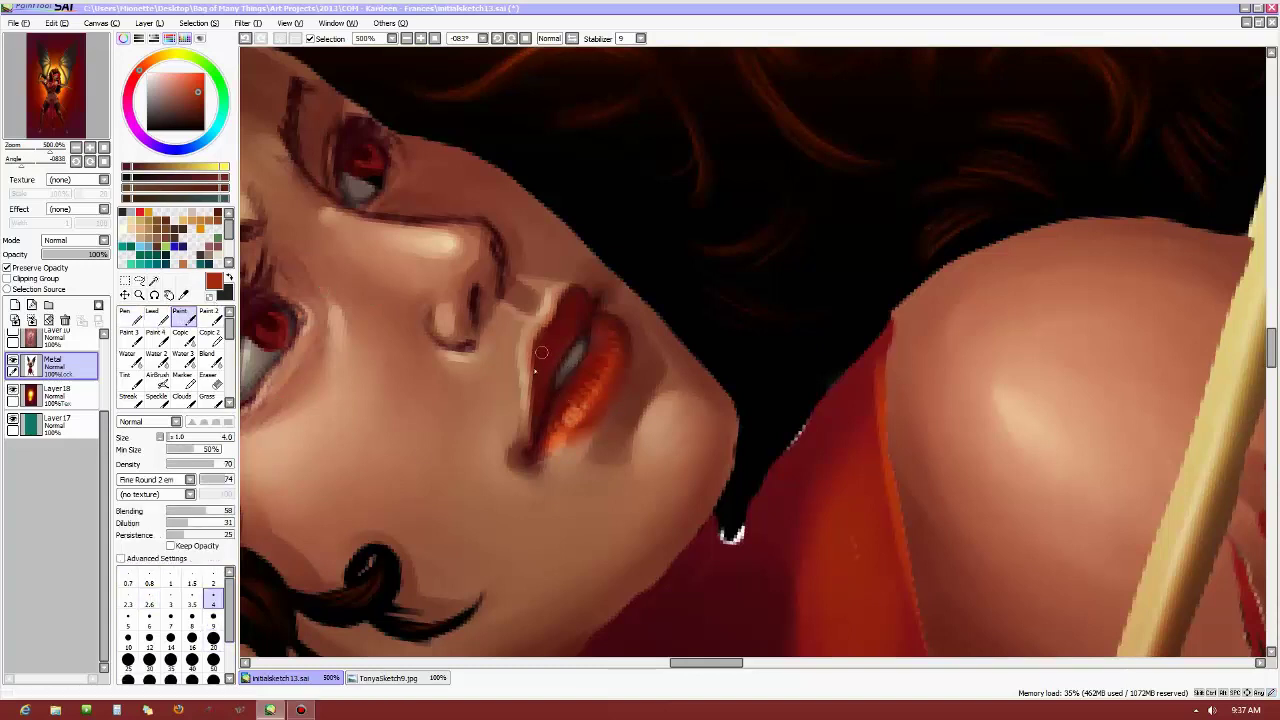
{"action": "left_click", "coordinate": [149, 601]}
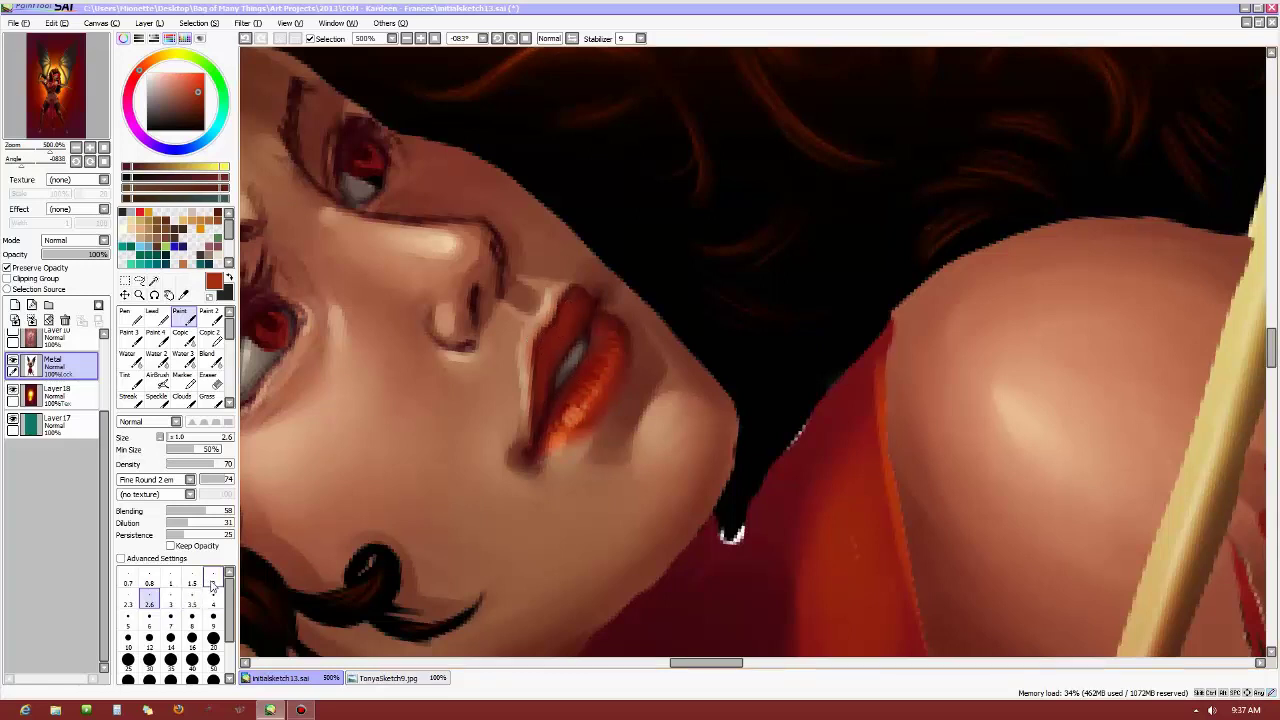
{"action": "left_click", "coordinate": [213, 582]}
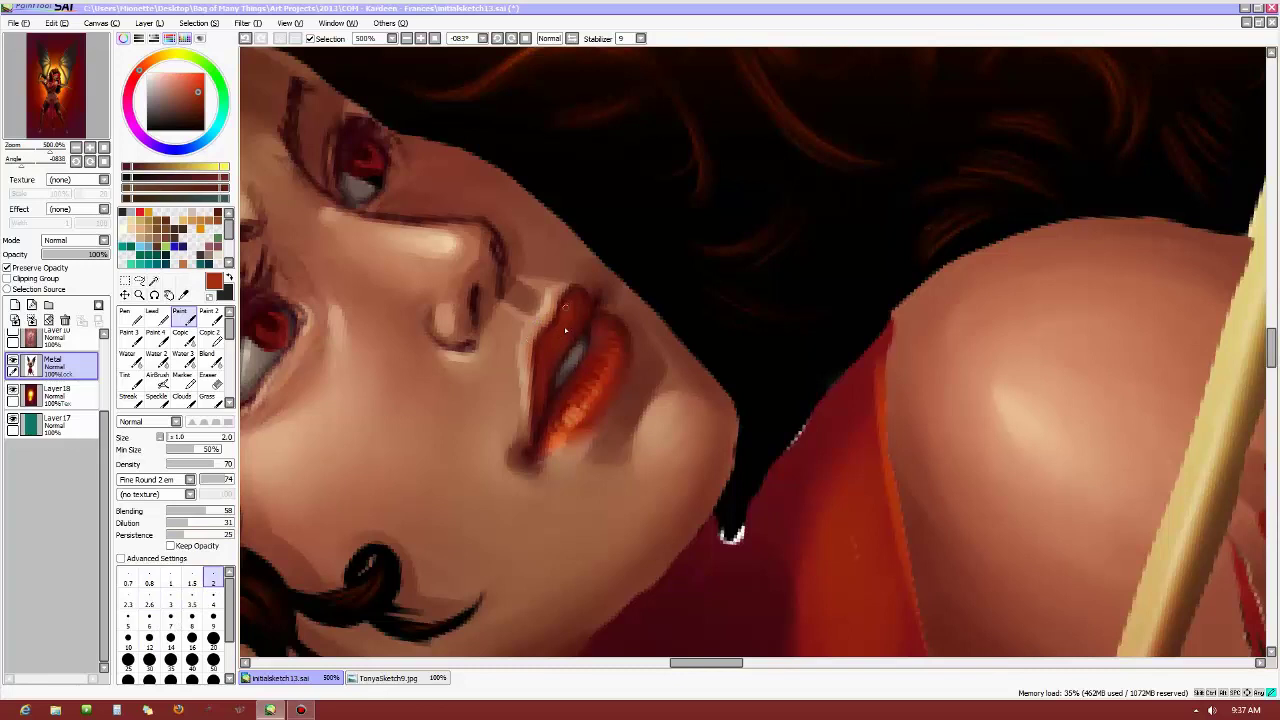
{"action": "left_click", "coordinate": [527, 328], "text": "alt"}
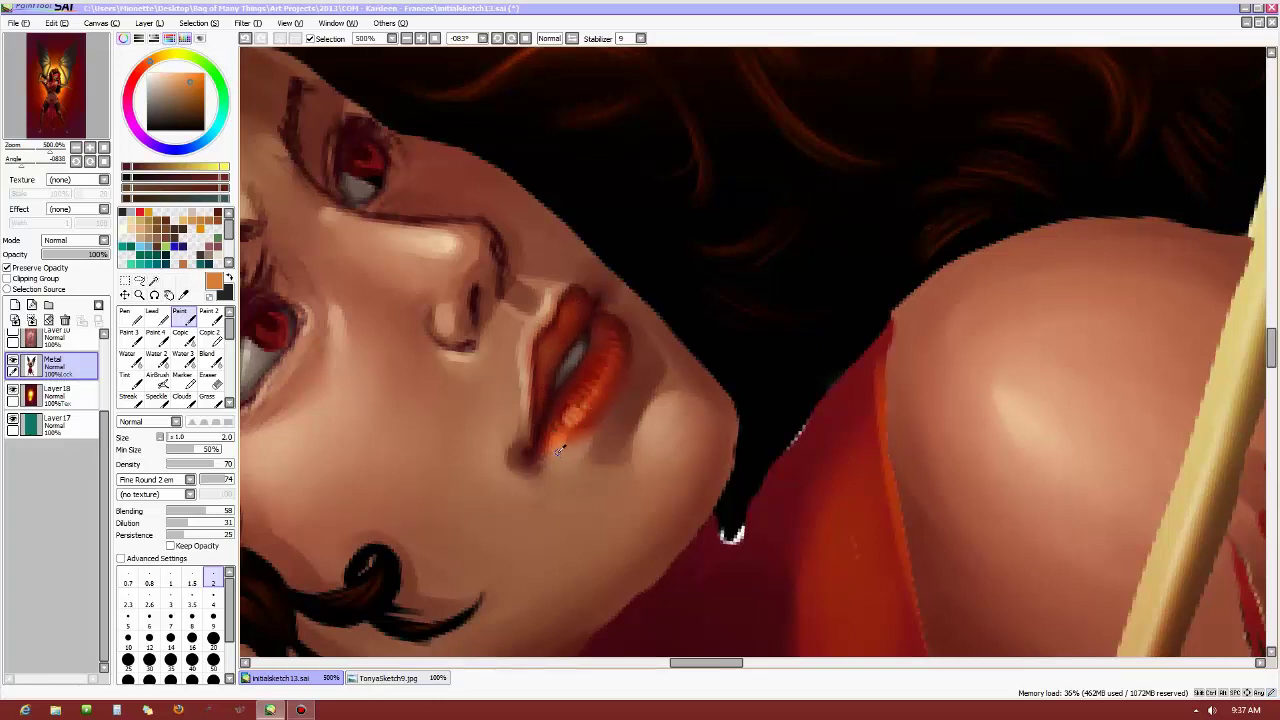
Refine the edges of both lips with the Pen at size 0.7, using a light skin tone and a sampled dark red
{"action": "left_click", "coordinate": [128, 316]}
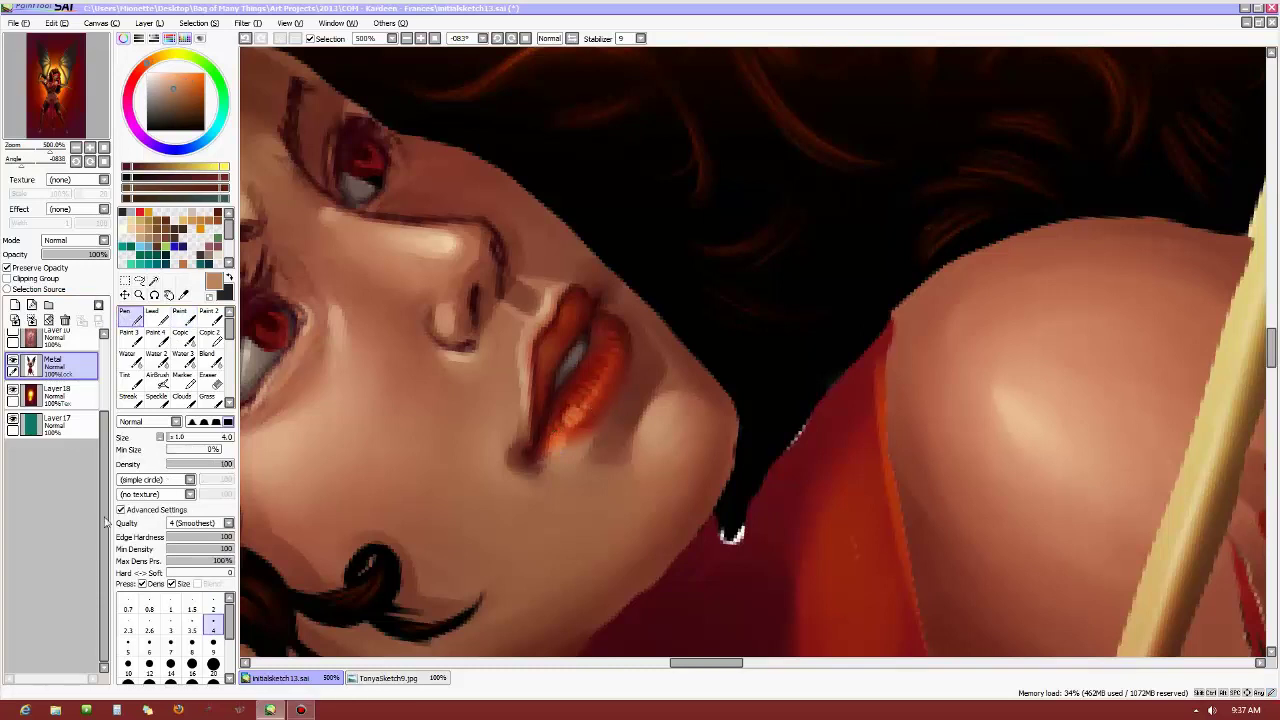
{"action": "left_click", "coordinate": [127, 606]}
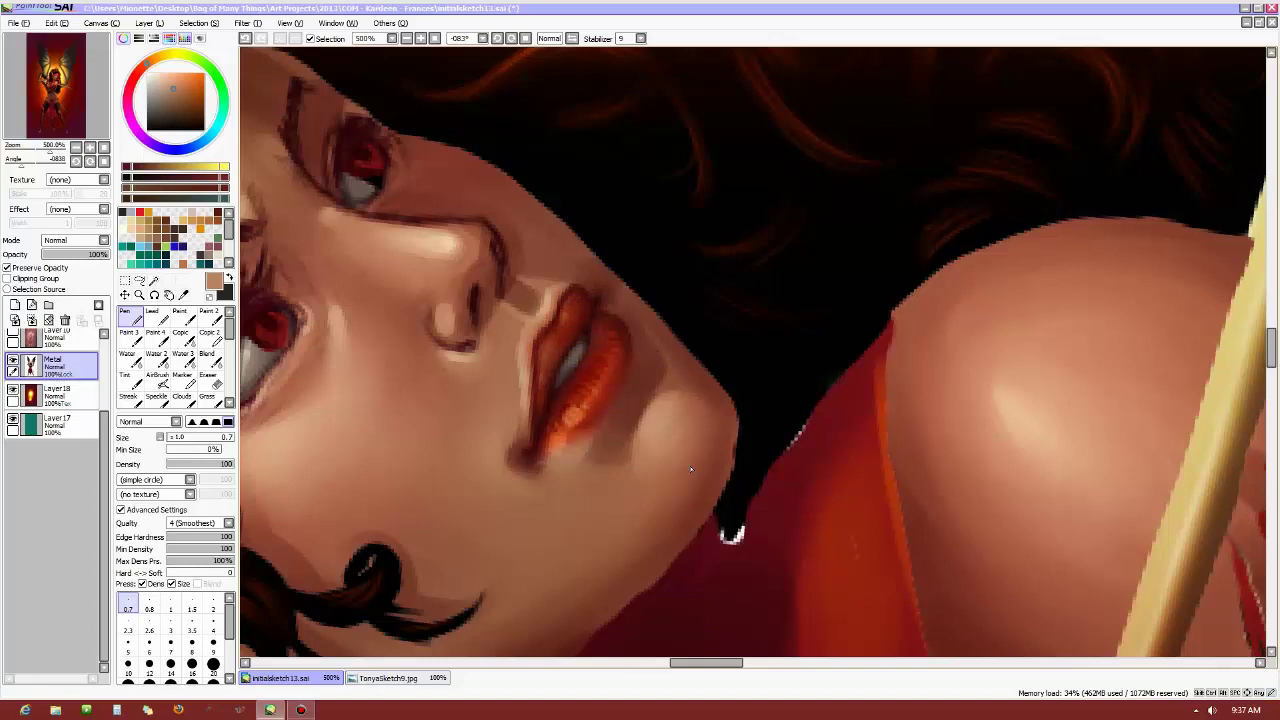
{"action": "scroll", "coordinate": [621, 441], "scroll_direction": "down", "scroll_amount": 4}
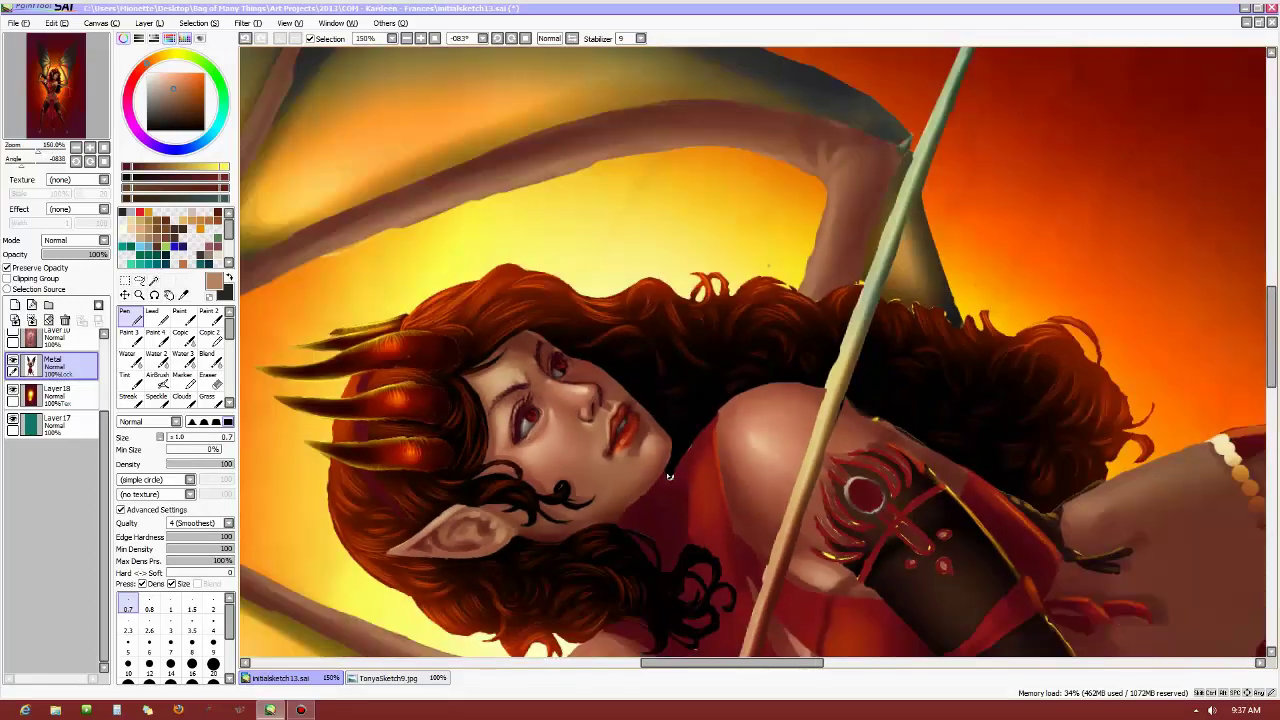
{"action": "scroll", "coordinate": [630, 455], "scroll_direction": "up", "scroll_amount": 4}
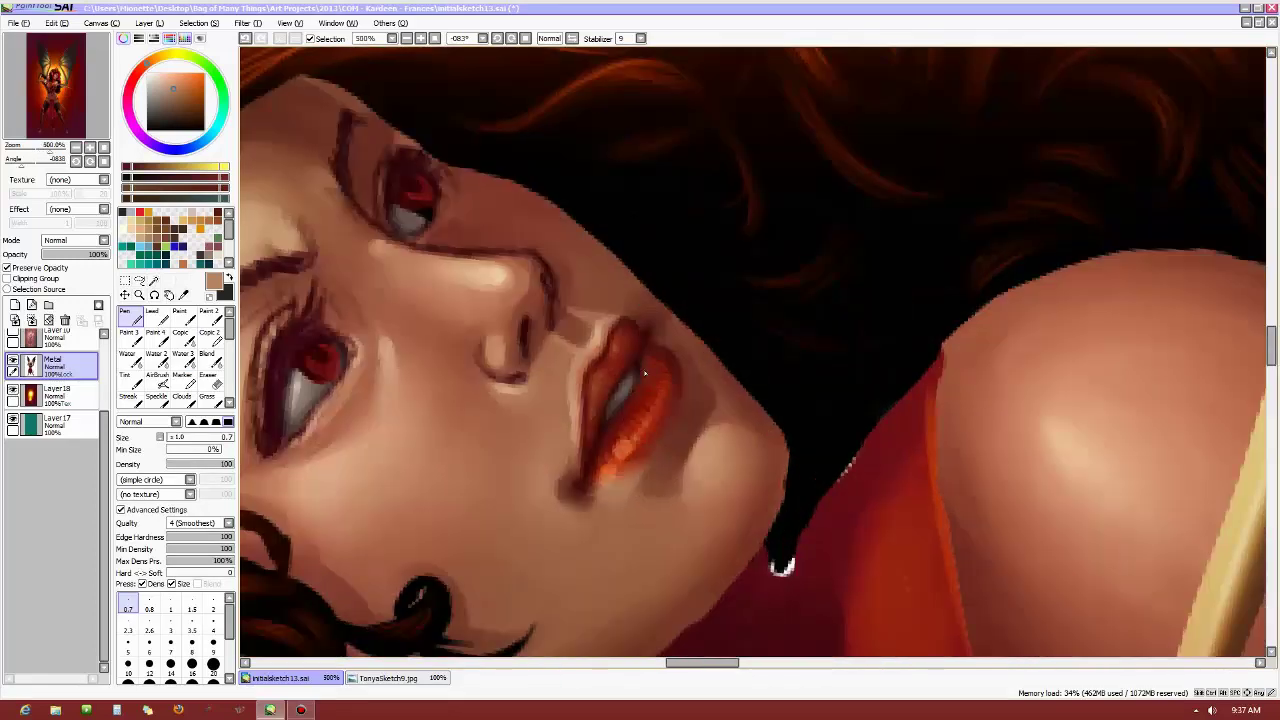
{"action": "left_click_drag", "start_coordinate": [616, 439], "coordinate": [627, 426]}
{"action": "left_click", "coordinate": [626, 428], "text": "alt"}
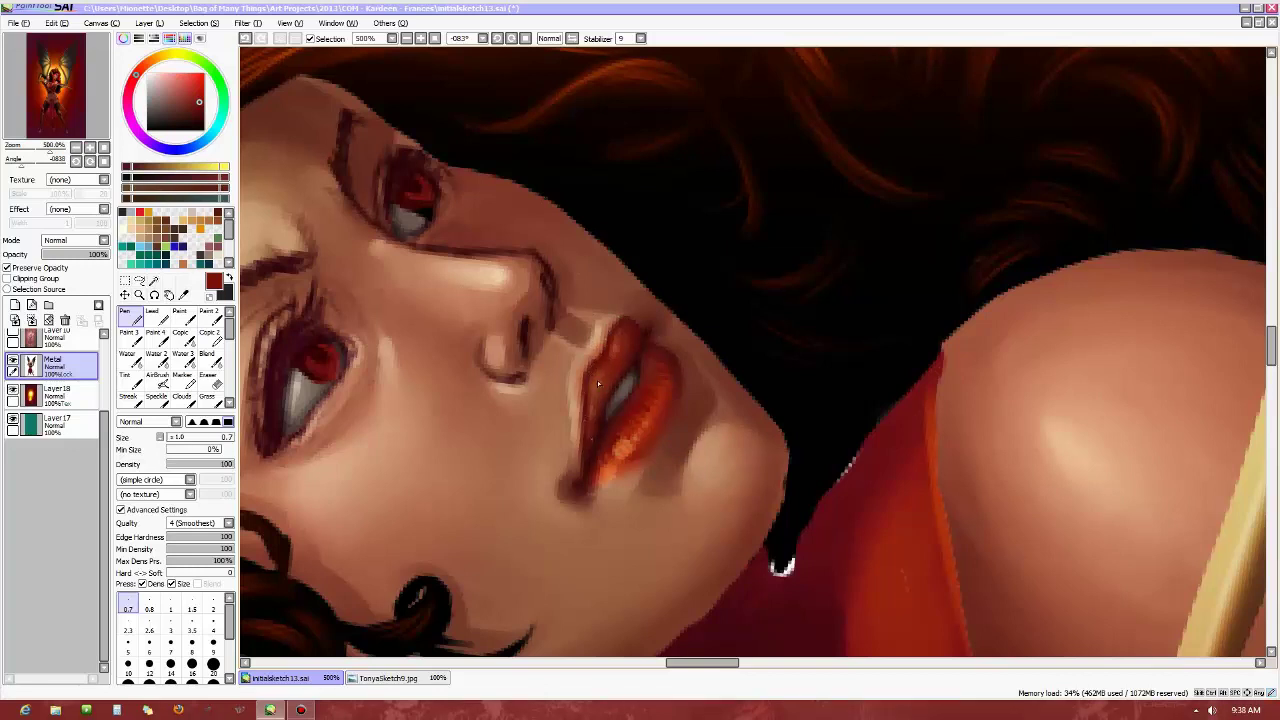
Soften the skin around the mouth with the Paint brush at sizes 2 and 4, using a sampled skin tone
{"action": "left_click", "coordinate": [565, 383], "text": "alt"}
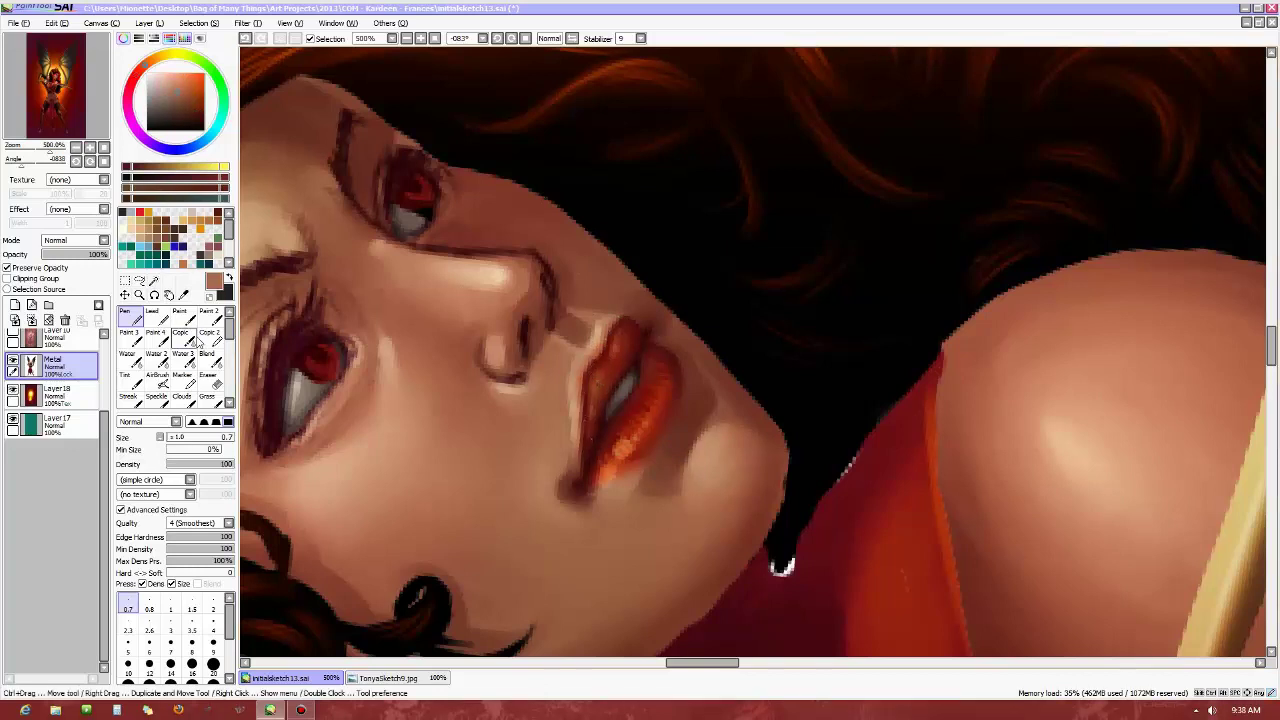
{"action": "key", "text": "b"}
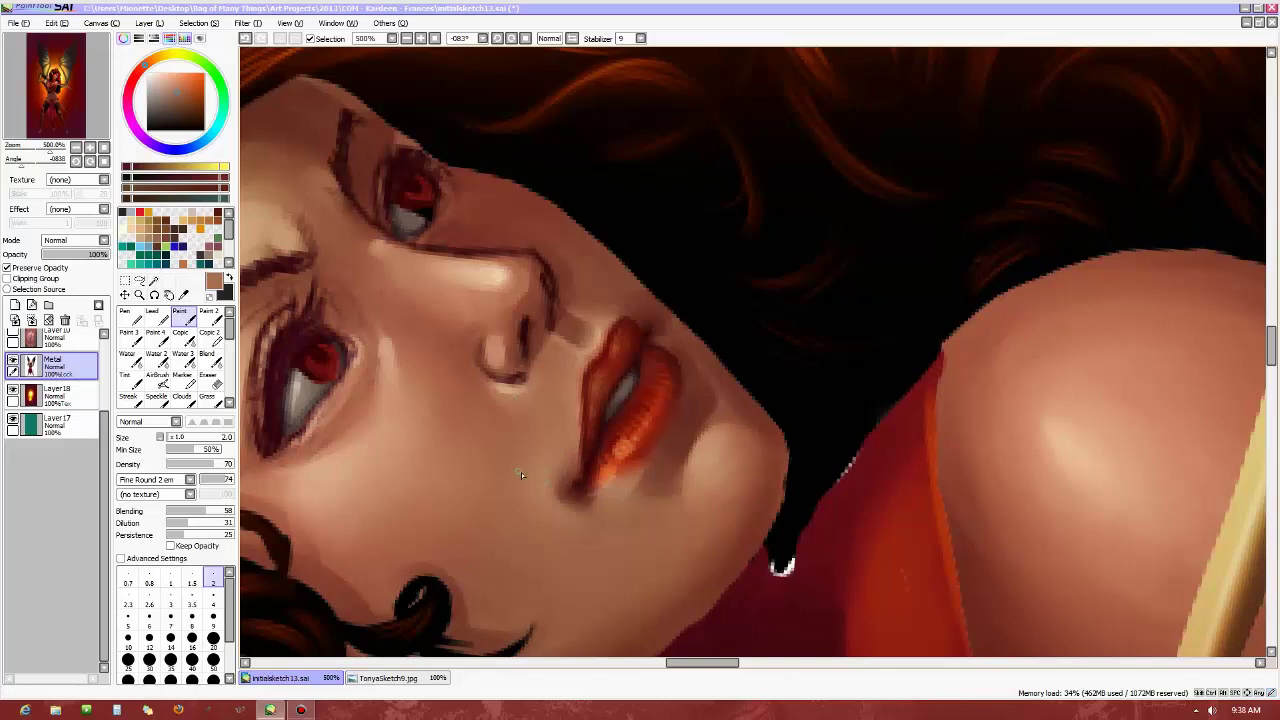
{"action": "left_click", "coordinate": [213, 598]}
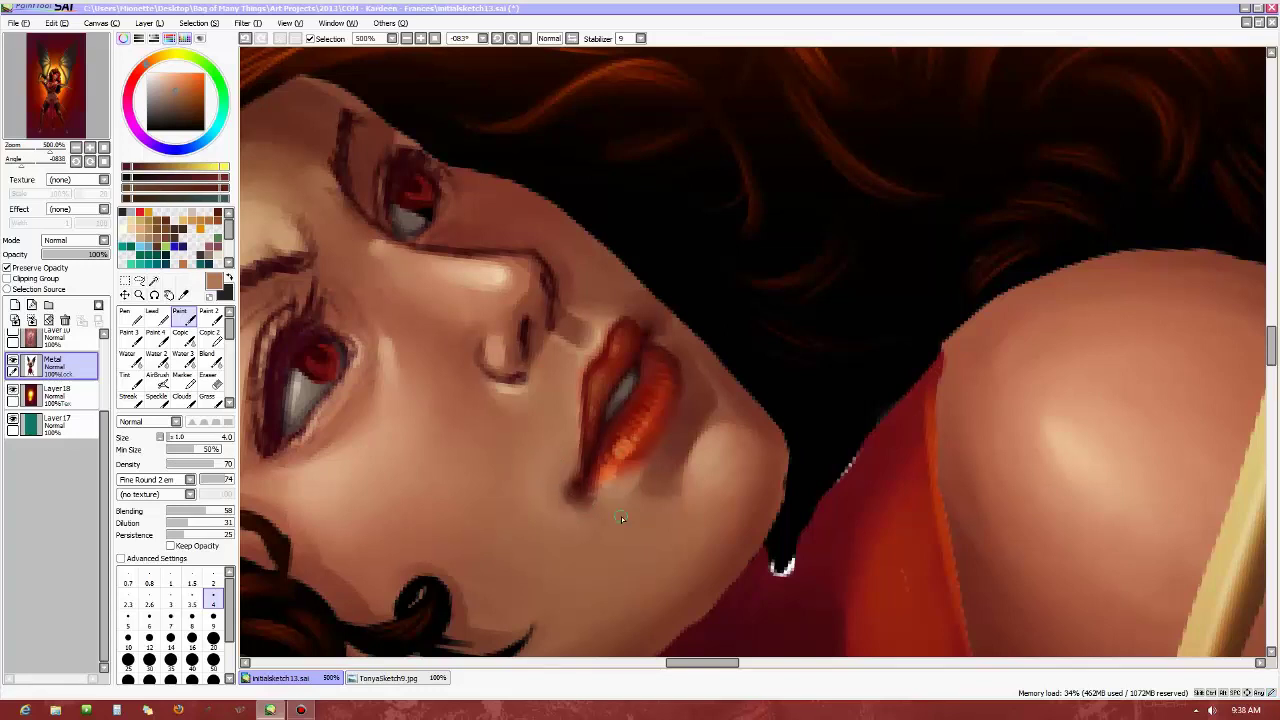
Darken the teeth area between the lips with a sampled dark brown, using Paint at size 4 and the Pen at 0.7
{"action": "left_click", "coordinate": [626, 371], "text": "alt"}
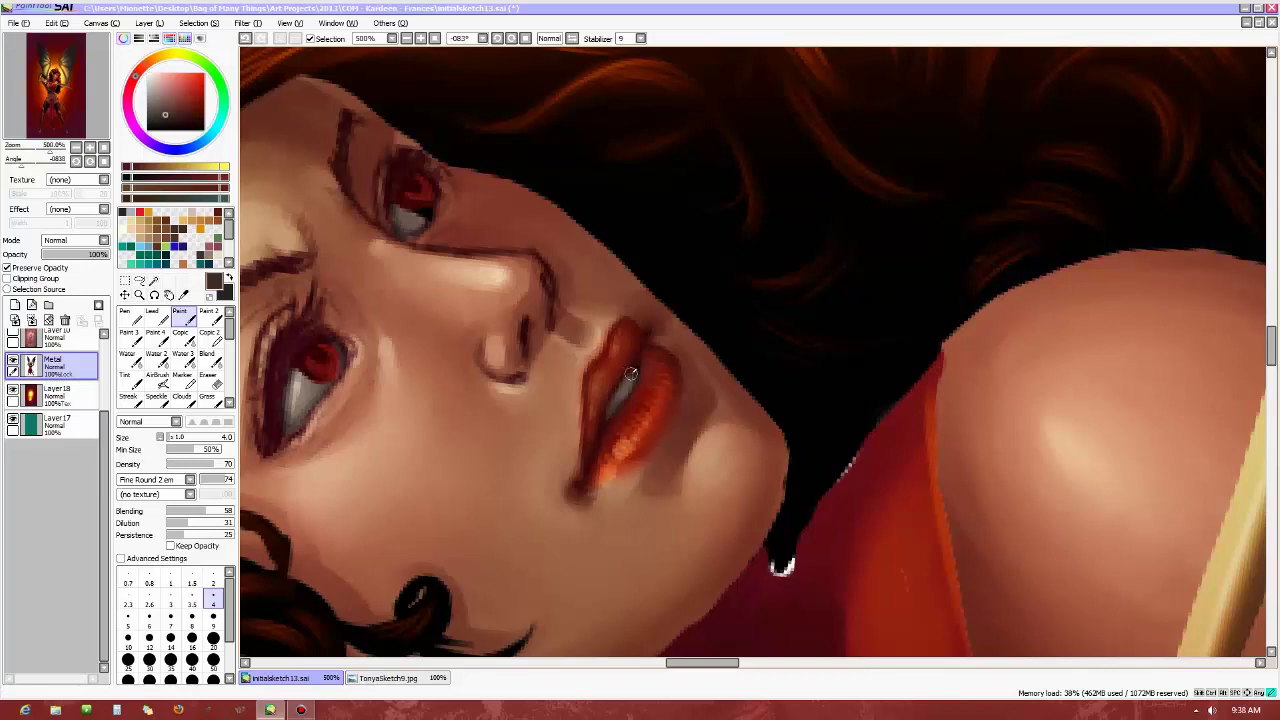
{"action": "left_click", "coordinate": [127, 317]}
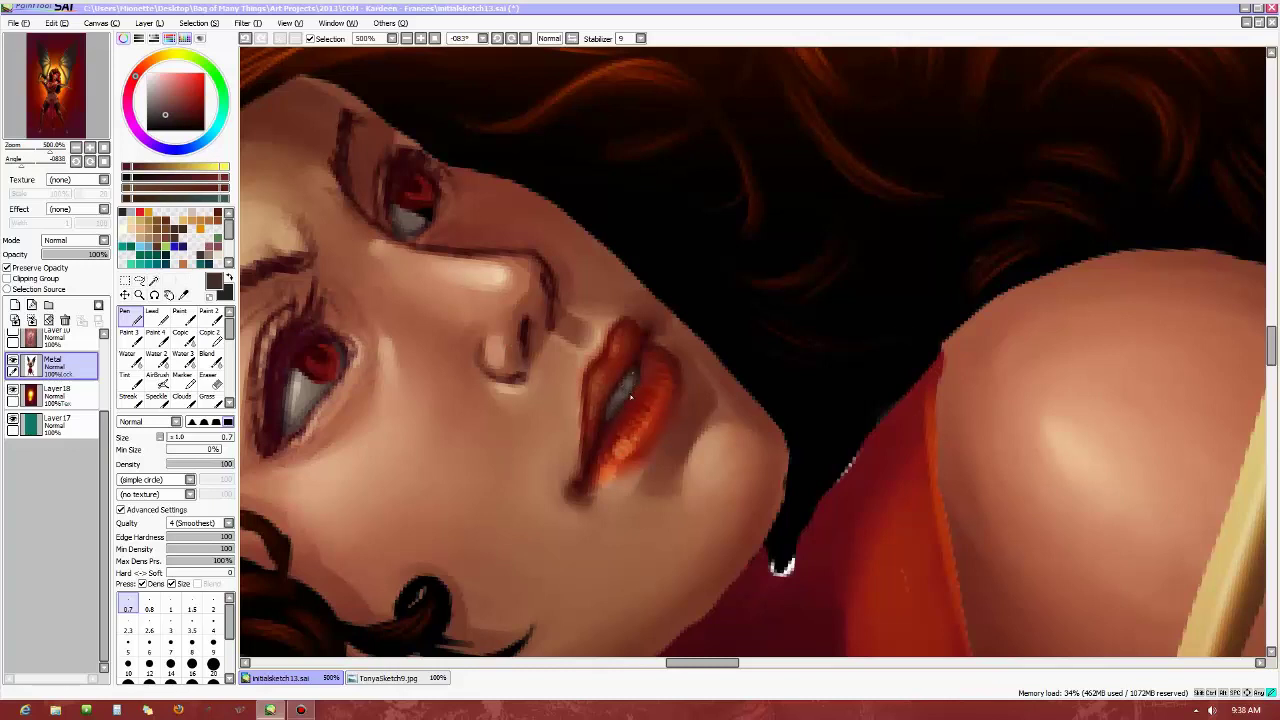
{"action": "scroll", "coordinate": [636, 466], "scroll_direction": "down", "scroll_amount": 4}
{"action": "scroll", "coordinate": [767, 508], "scroll_direction": "down", "scroll_amount": 1}
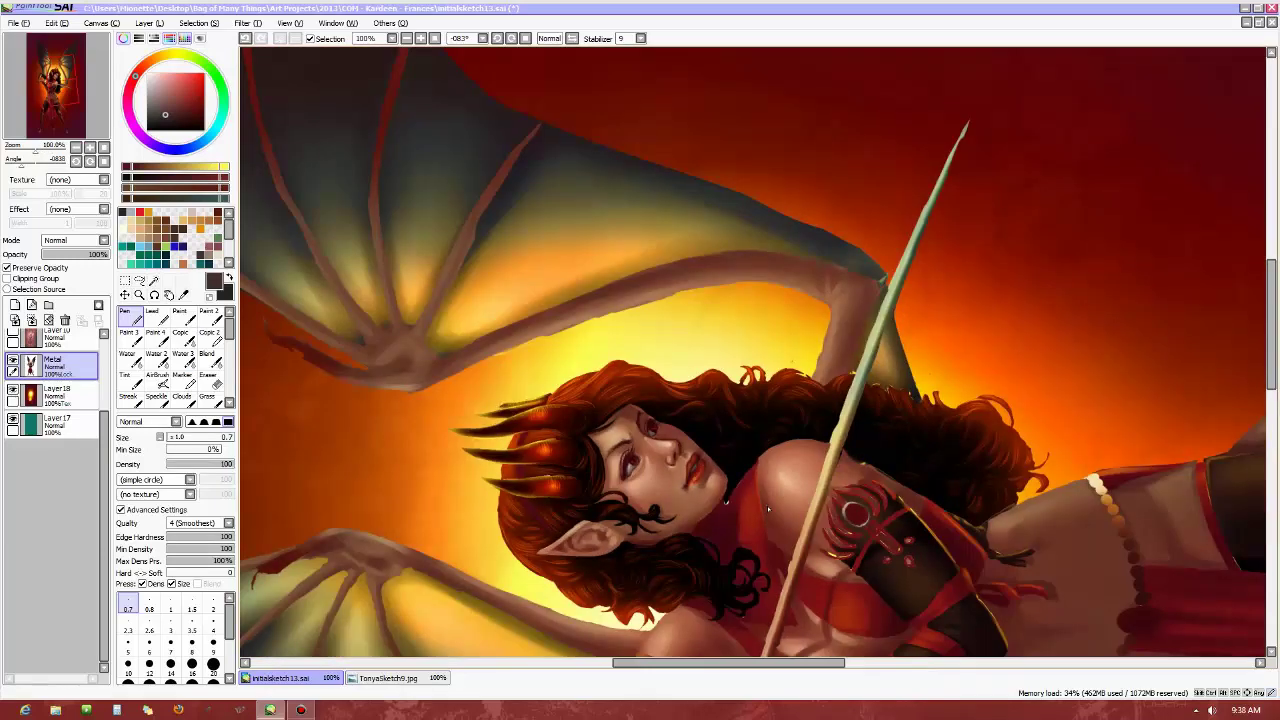
Paint fine pale yellow highlights along the upper lip's outer edge and on the lower lip with the Pen at size 0.7
{"action": "scroll", "coordinate": [747, 502], "scroll_direction": "up", "scroll_amount": 3}
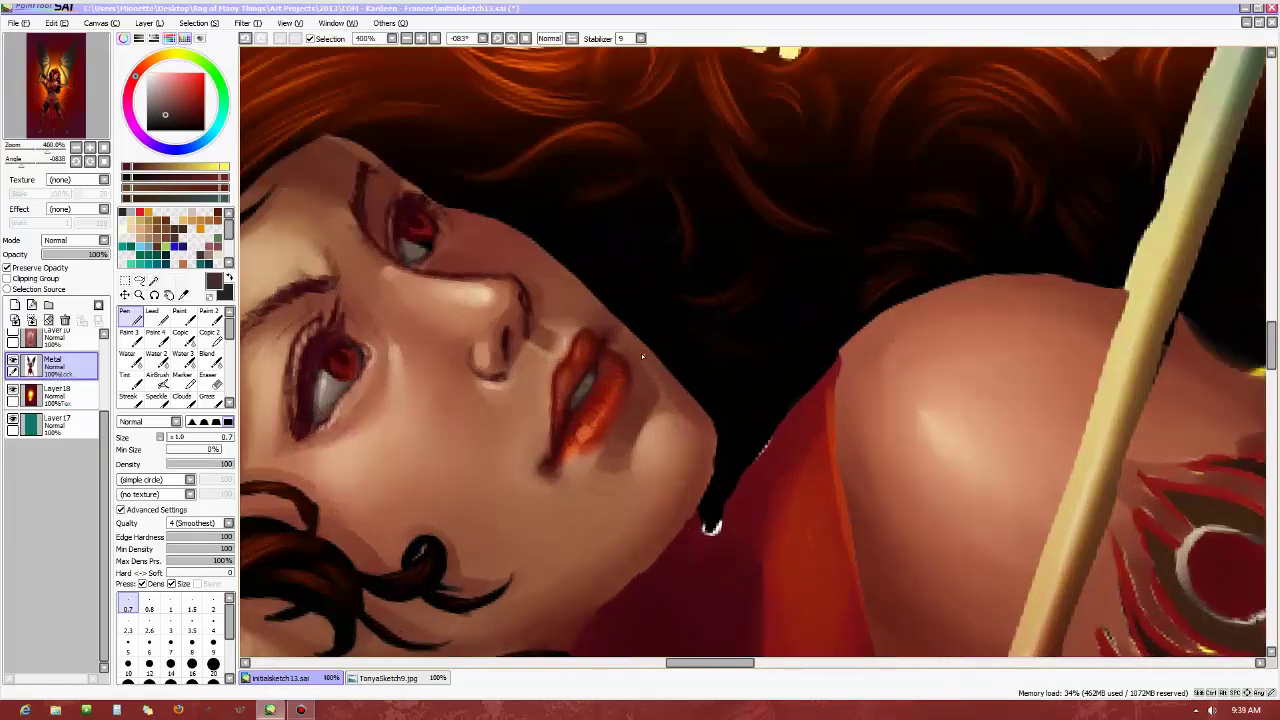
{"action": "scroll", "coordinate": [641, 353], "scroll_direction": "up", "scroll_amount": 2}
{"action": "left_click", "coordinate": [152, 75]}
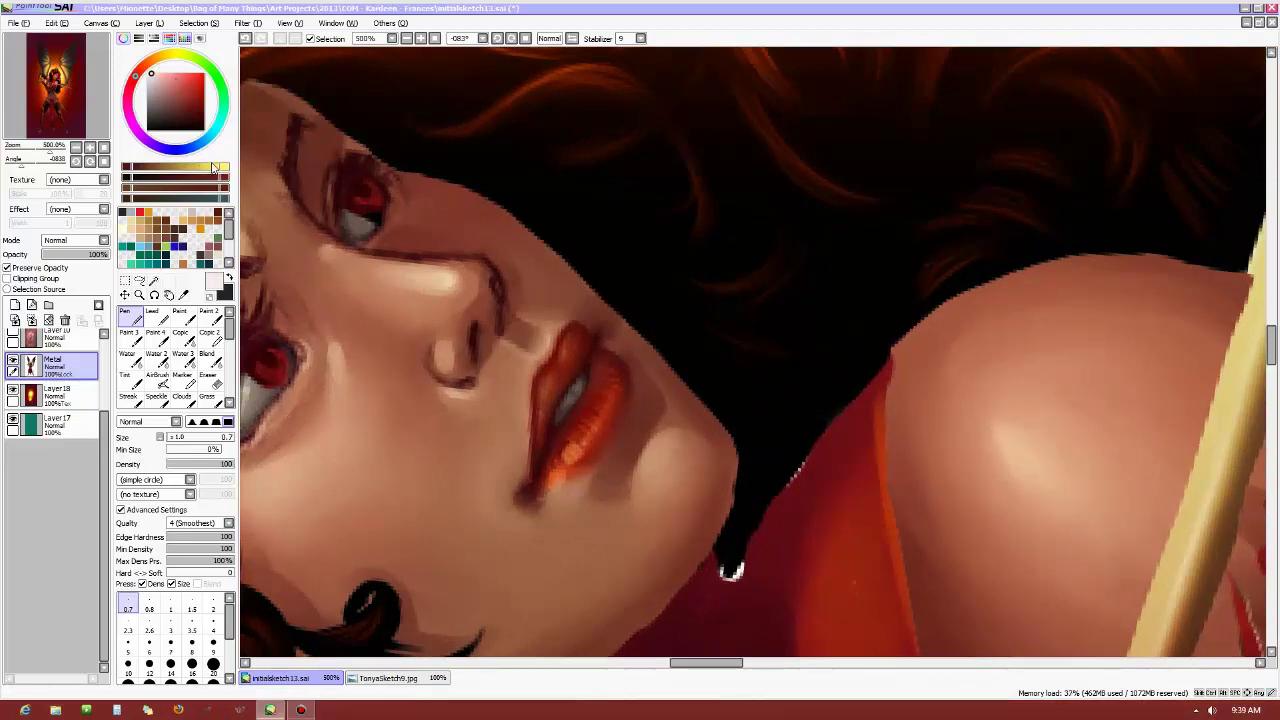
{"action": "left_click", "coordinate": [170, 57]}
{"action": "left_click", "coordinate": [165, 73]}
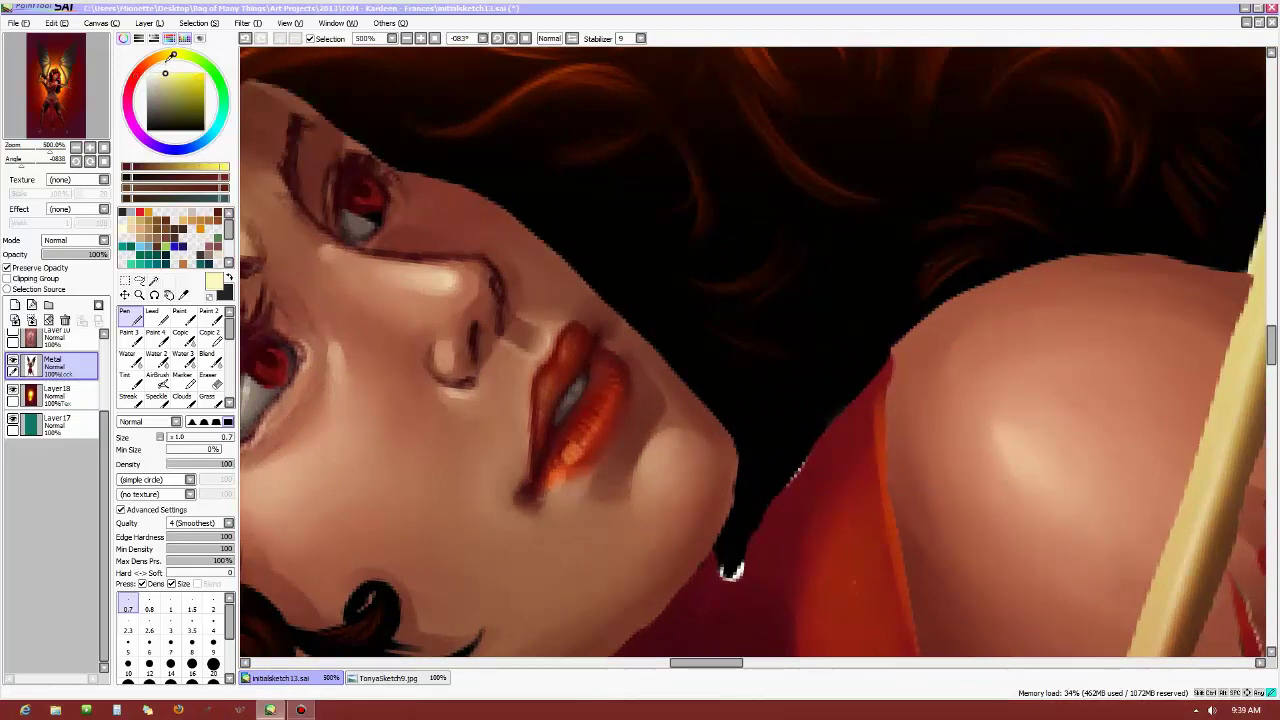
{"action": "left_click", "coordinate": [167, 55]}
{"action": "left_click_drag", "start_coordinate": [531, 378], "coordinate": [526, 464]}
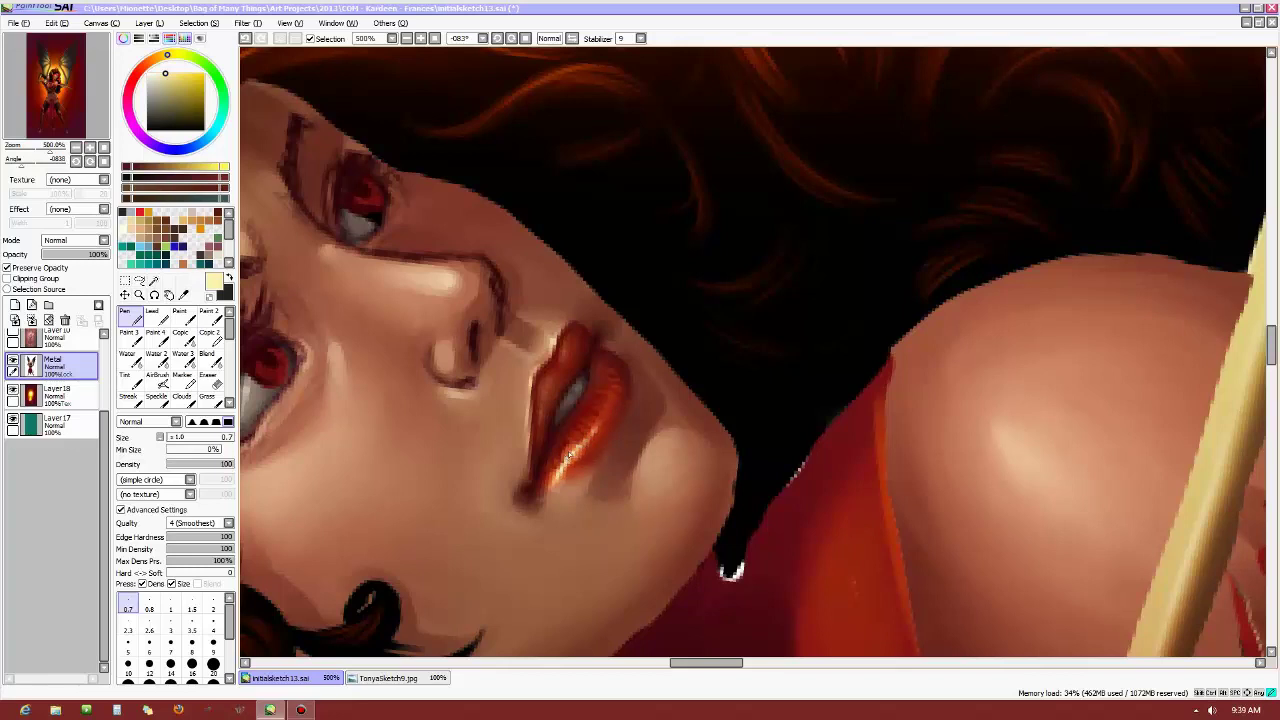
{"action": "left_click_drag", "start_coordinate": [568, 462], "coordinate": [566, 460]}
Review the lip highlights at several zoom levels with the canvas upright, and tilt the canvas to -71°
{"action": "scroll", "coordinate": [509, 451], "scroll_direction": "down", "scroll_amount": 5}
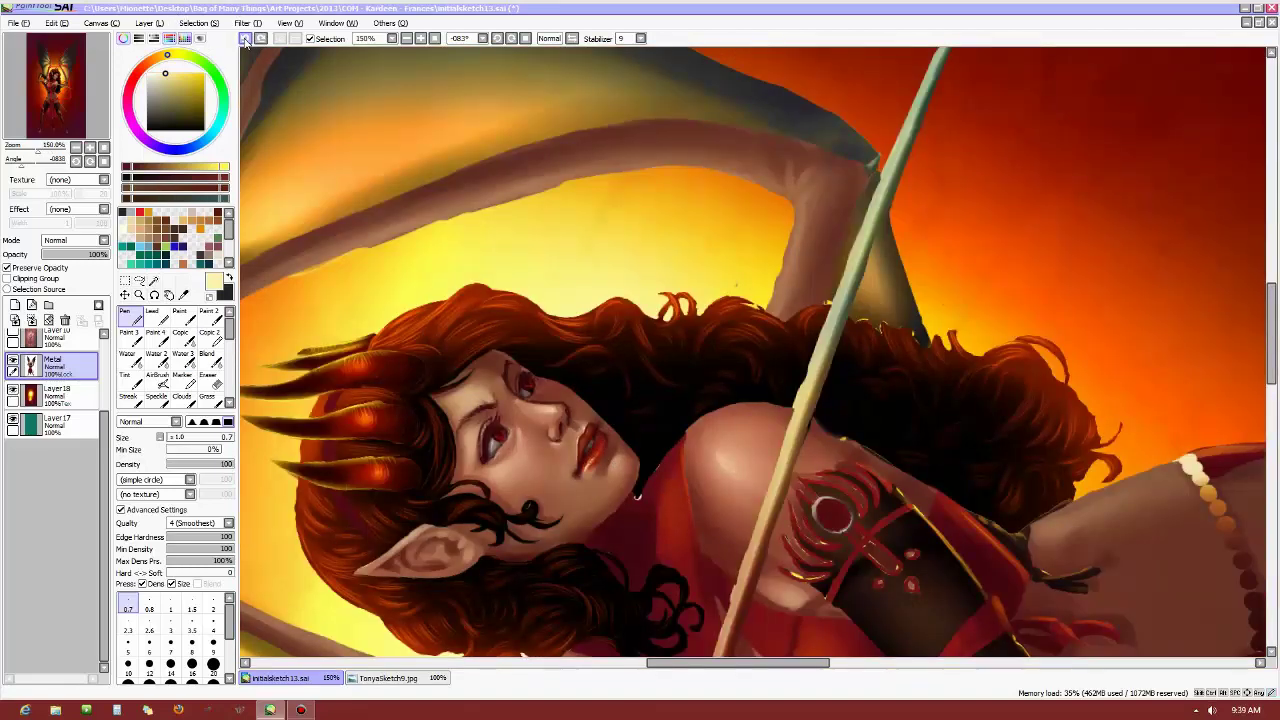
{"action": "scroll", "coordinate": [636, 437], "scroll_direction": "up", "scroll_amount": 4}
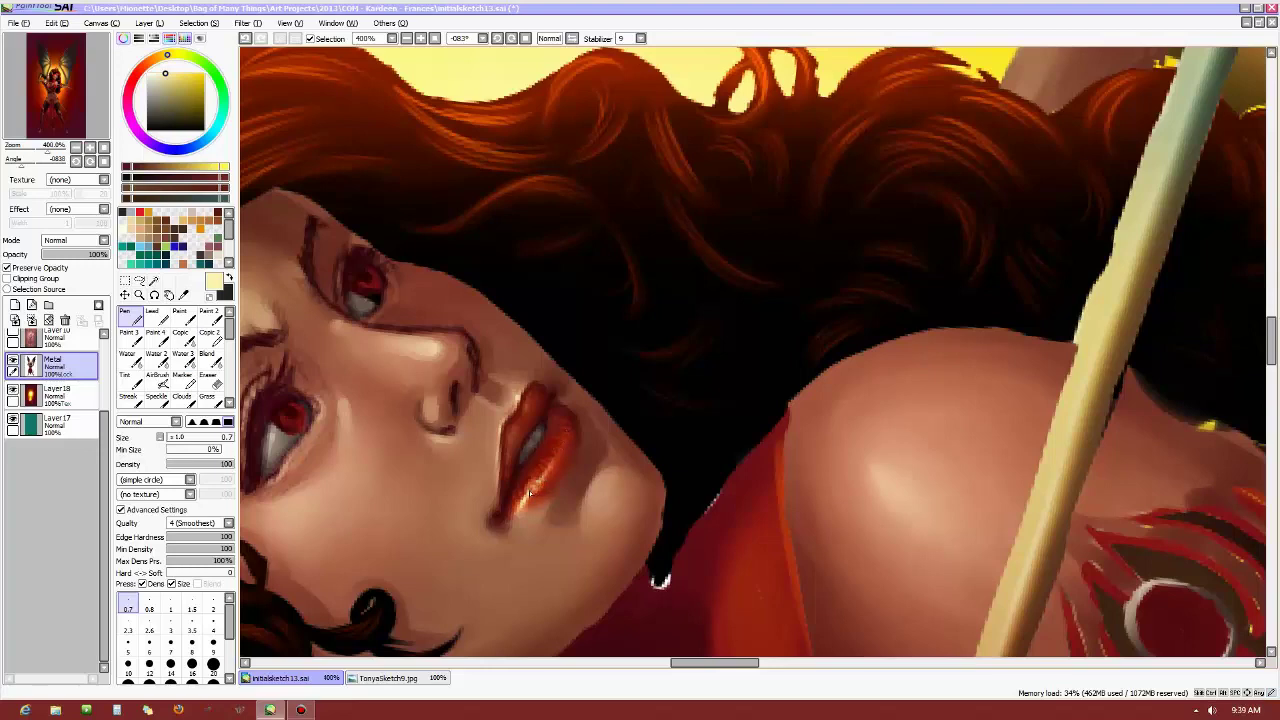
{"action": "scroll", "coordinate": [607, 505], "scroll_direction": "down", "scroll_amount": 4}
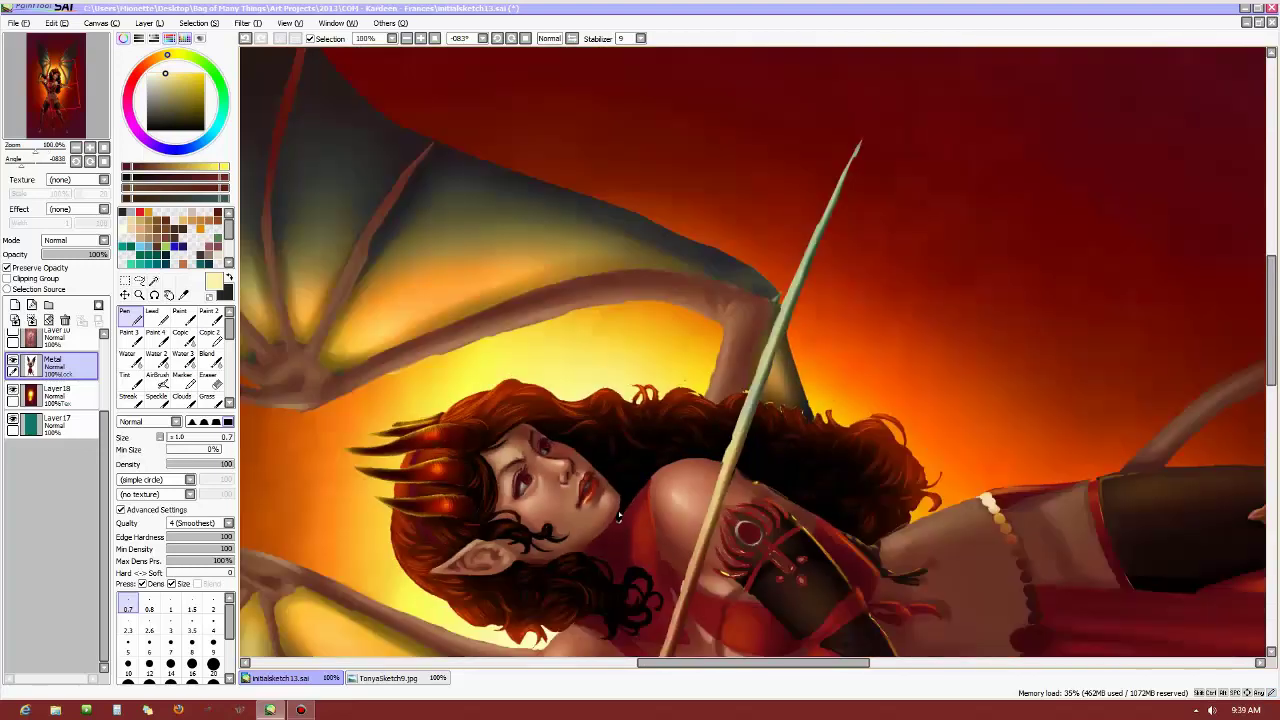
{"action": "left_click", "coordinate": [104, 161]}
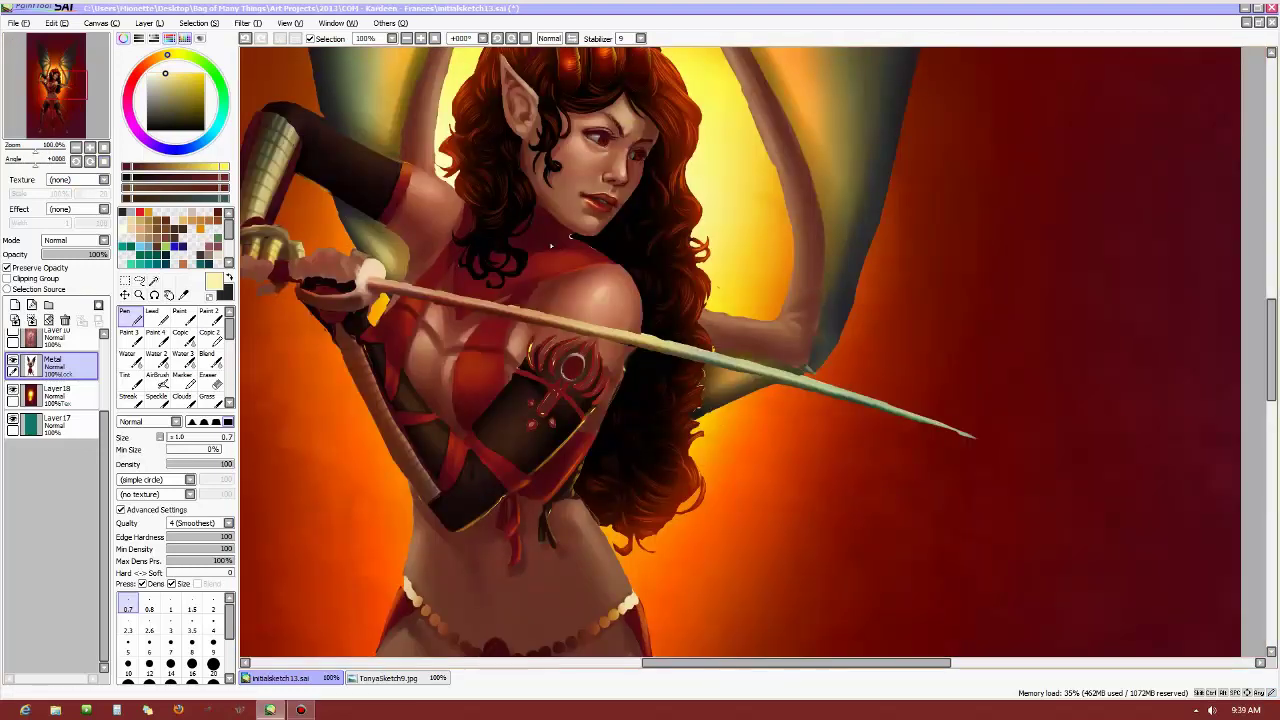
{"action": "scroll", "coordinate": [614, 118], "scroll_direction": "up", "scroll_amount": 2}
{"action": "left_click_drag", "start_coordinate": [58, 159], "coordinate": [16, 177]}
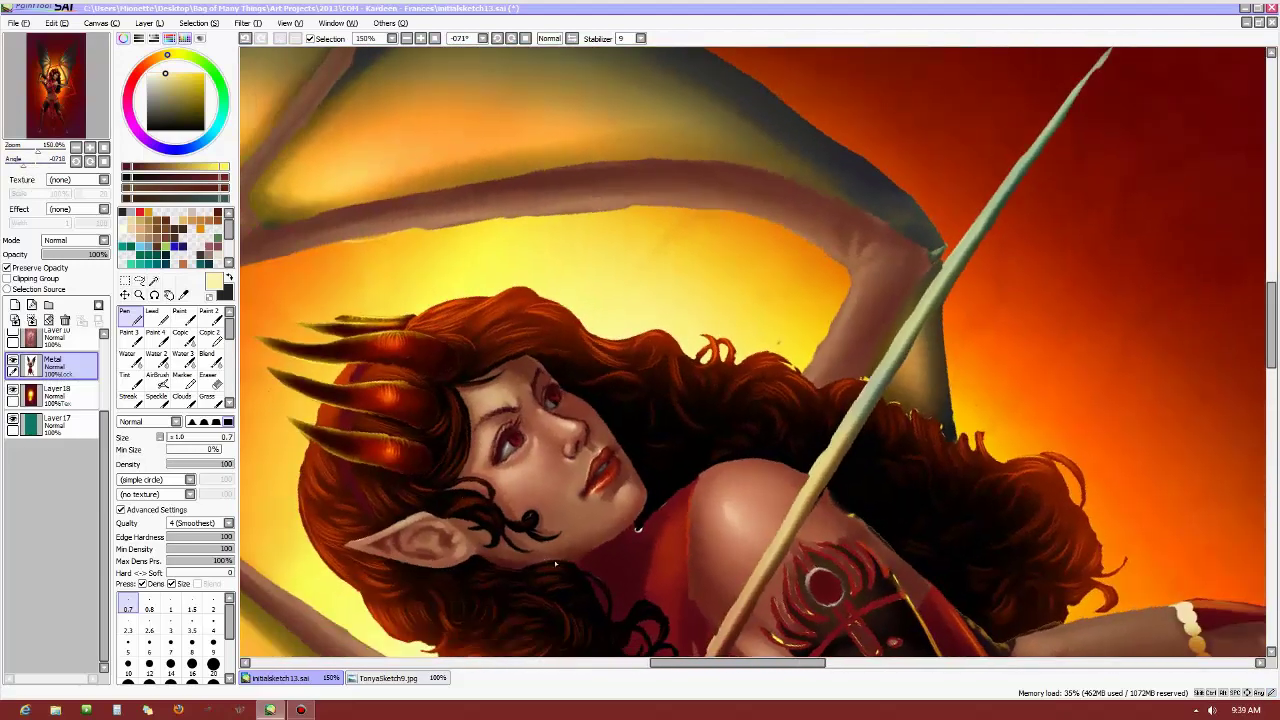
{"action": "scroll", "coordinate": [577, 546], "scroll_direction": "up", "scroll_amount": 2}
{"action": "scroll", "coordinate": [705, 483], "scroll_direction": "up", "scroll_amount": 2}
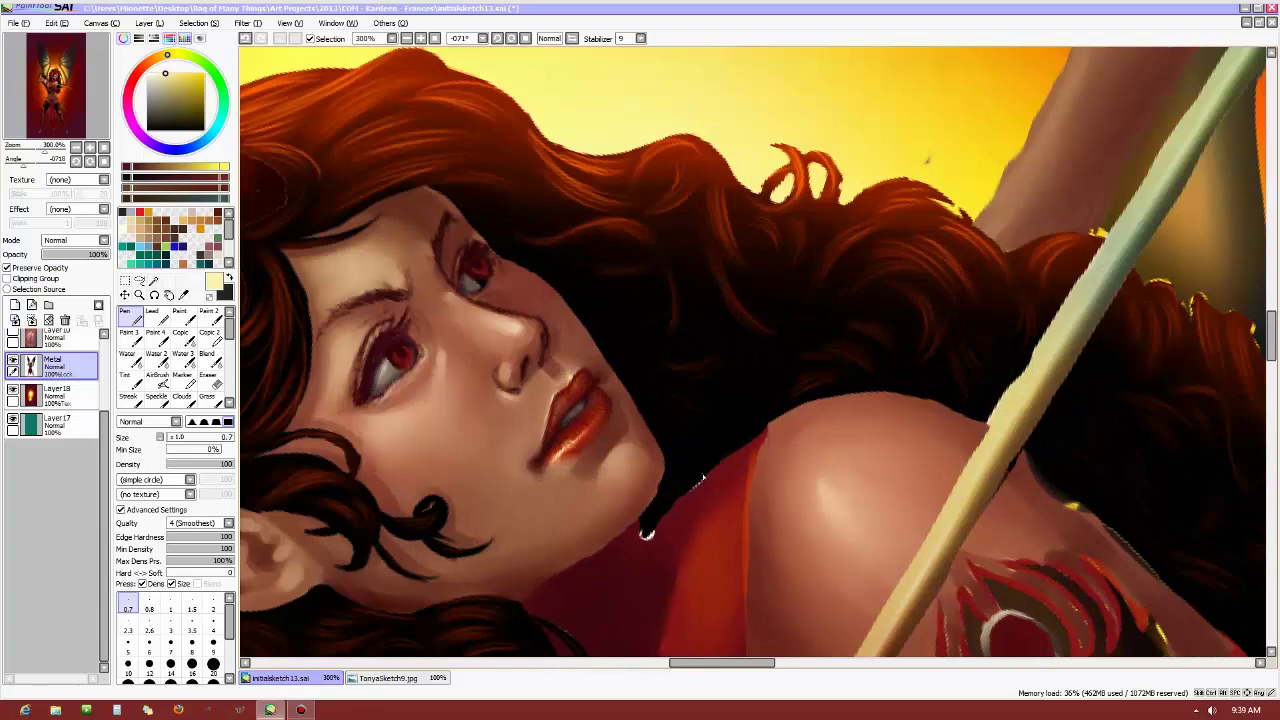
{"action": "scroll", "coordinate": [703, 479], "scroll_direction": "up", "scroll_amount": 2}
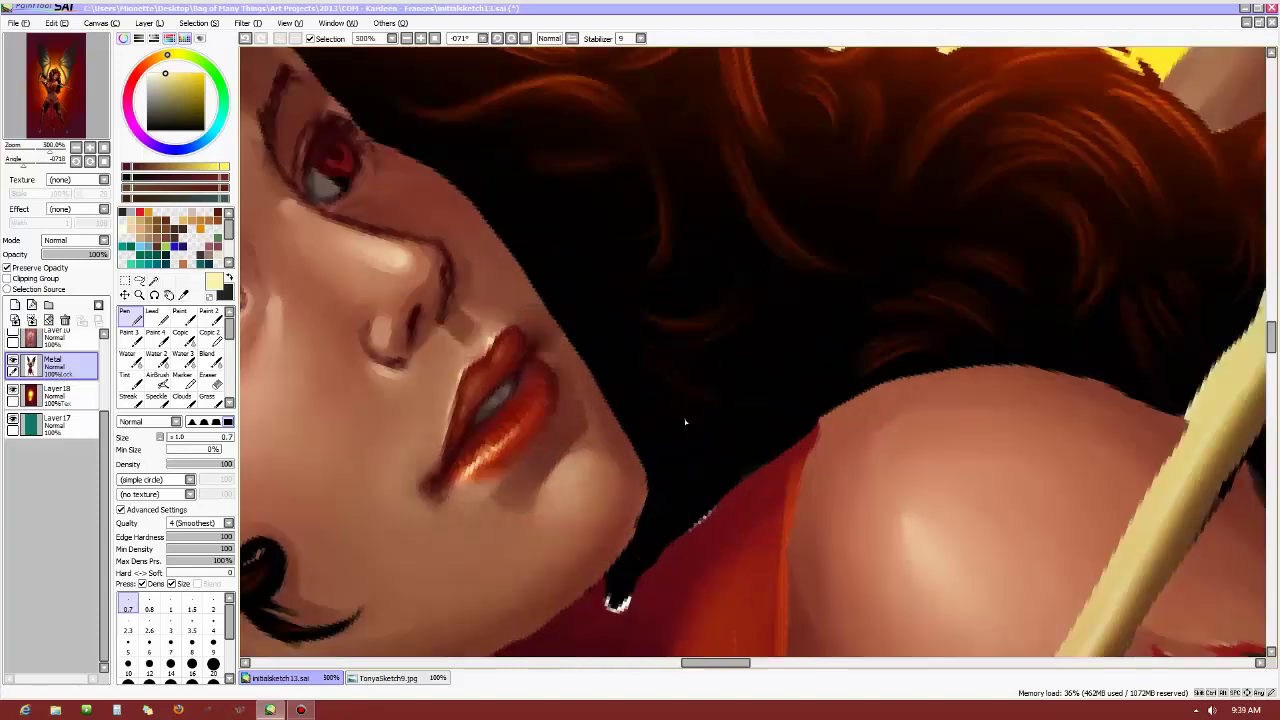
Refine the lip edges and the shadow under the lower lip with the Pen, using sampled dark red, skin and brown tones
{"action": "left_click", "coordinate": [554, 390], "text": "alt"}
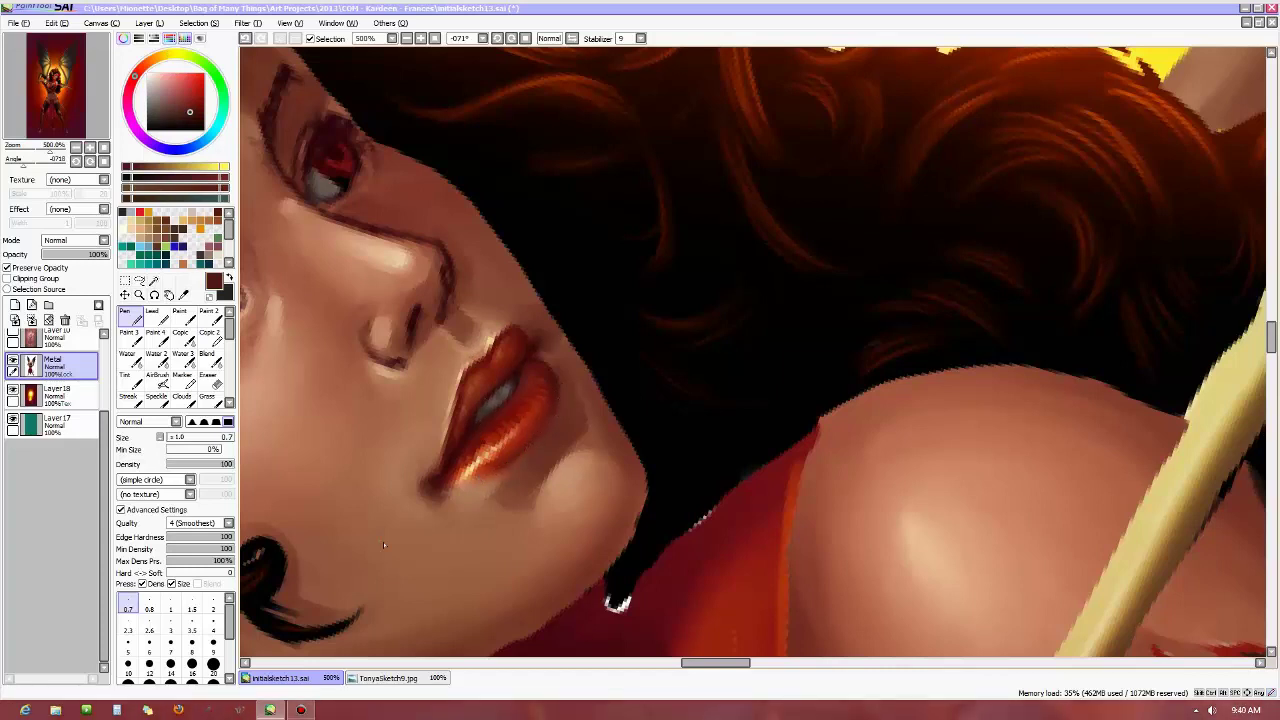
{"action": "left_click", "coordinate": [400, 430], "text": "alt"}
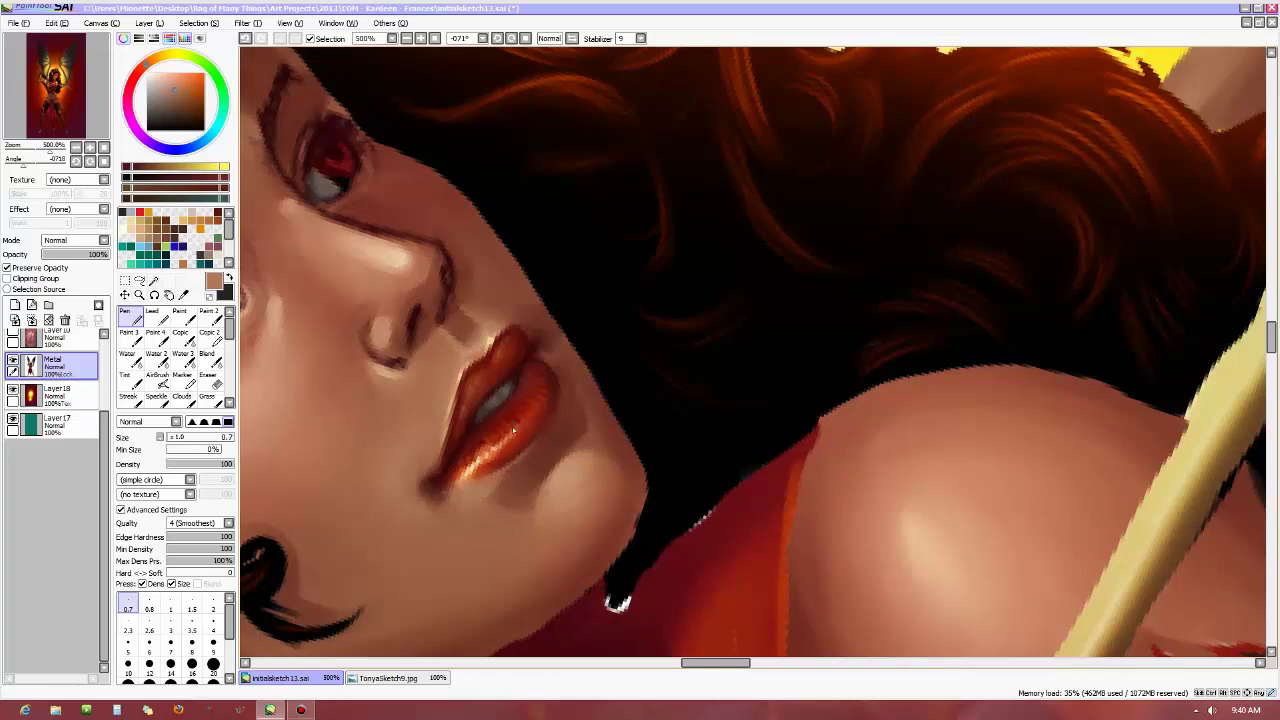
{"action": "left_click", "coordinate": [540, 462], "text": "alt"}
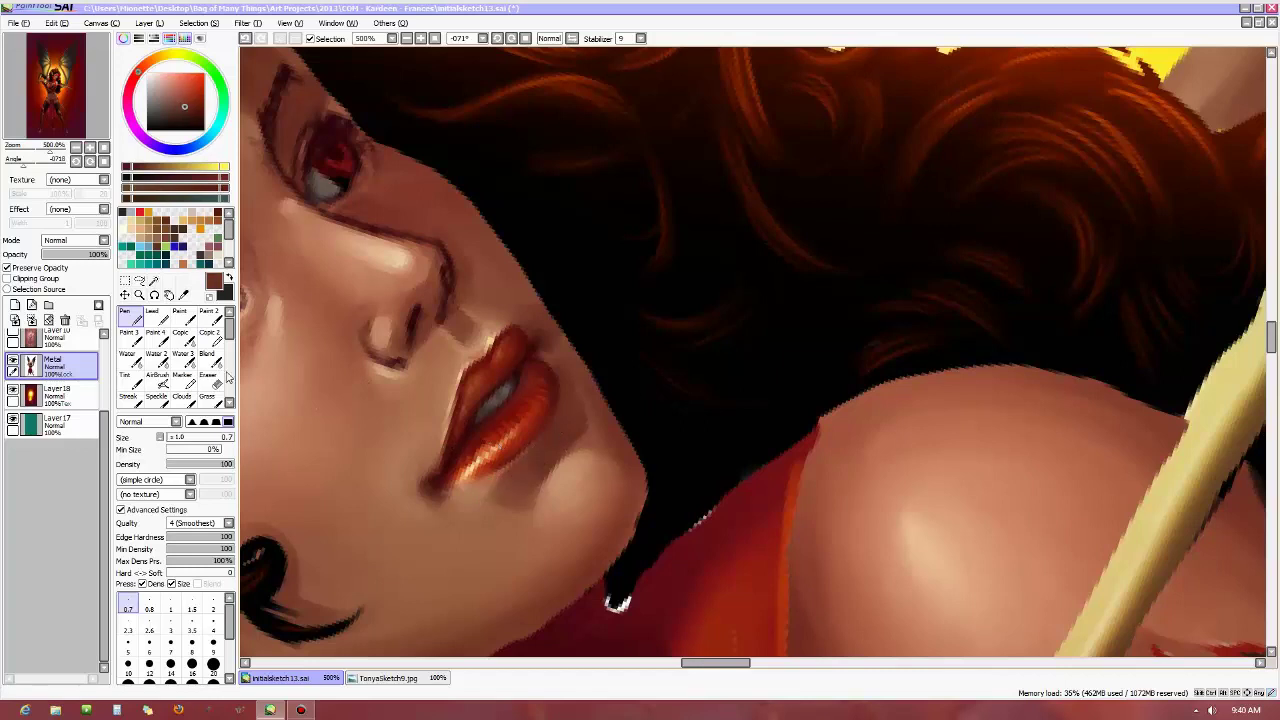
{"action": "left_click", "coordinate": [422, 303], "text": "alt"}
Soften the shadow between the lower lip and the chin using the Blend brush at size 9
{"action": "key", "text": "b"}
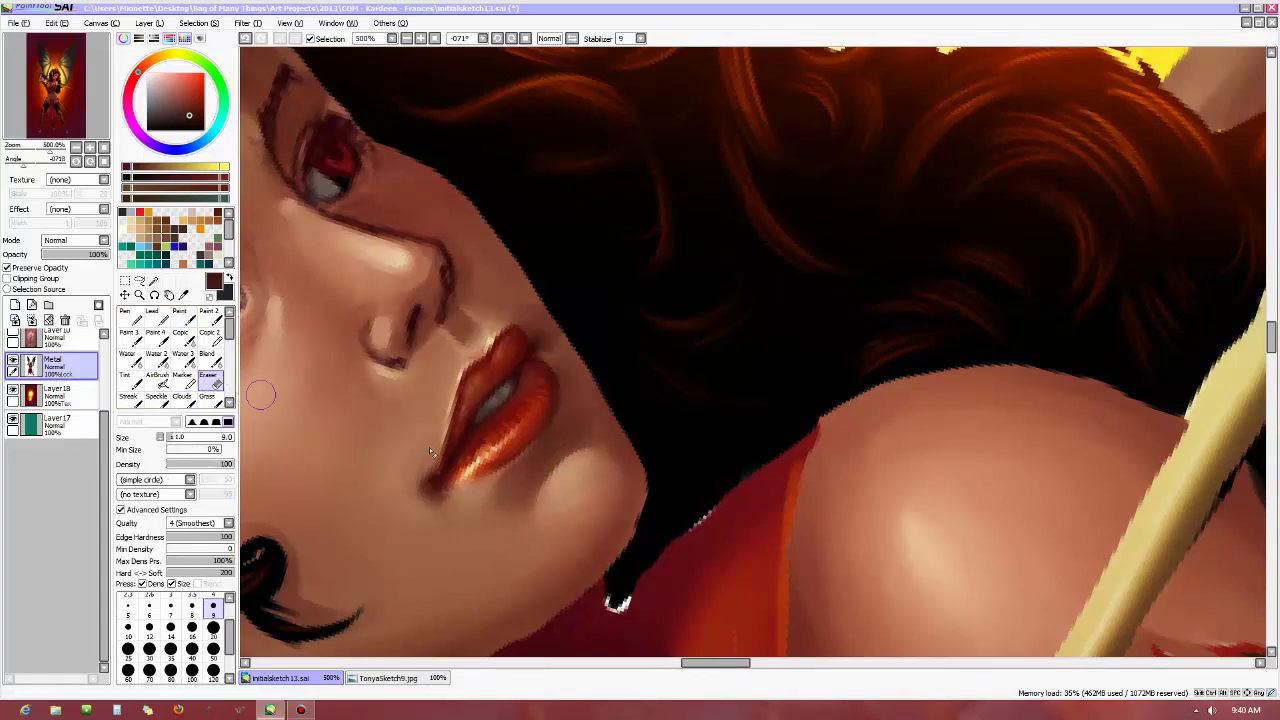
{"action": "left_click", "coordinate": [207, 355]}
{"action": "left_click", "coordinate": [213, 606]}
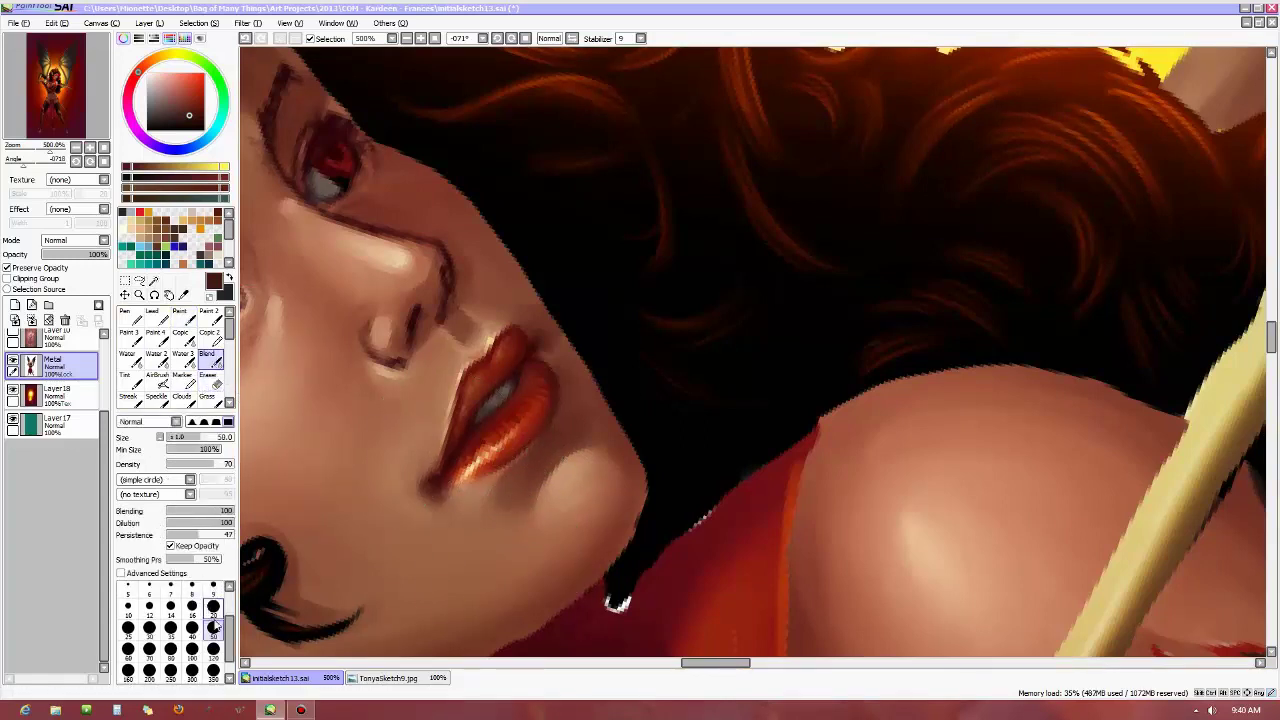
{"action": "left_click", "coordinate": [213, 586]}
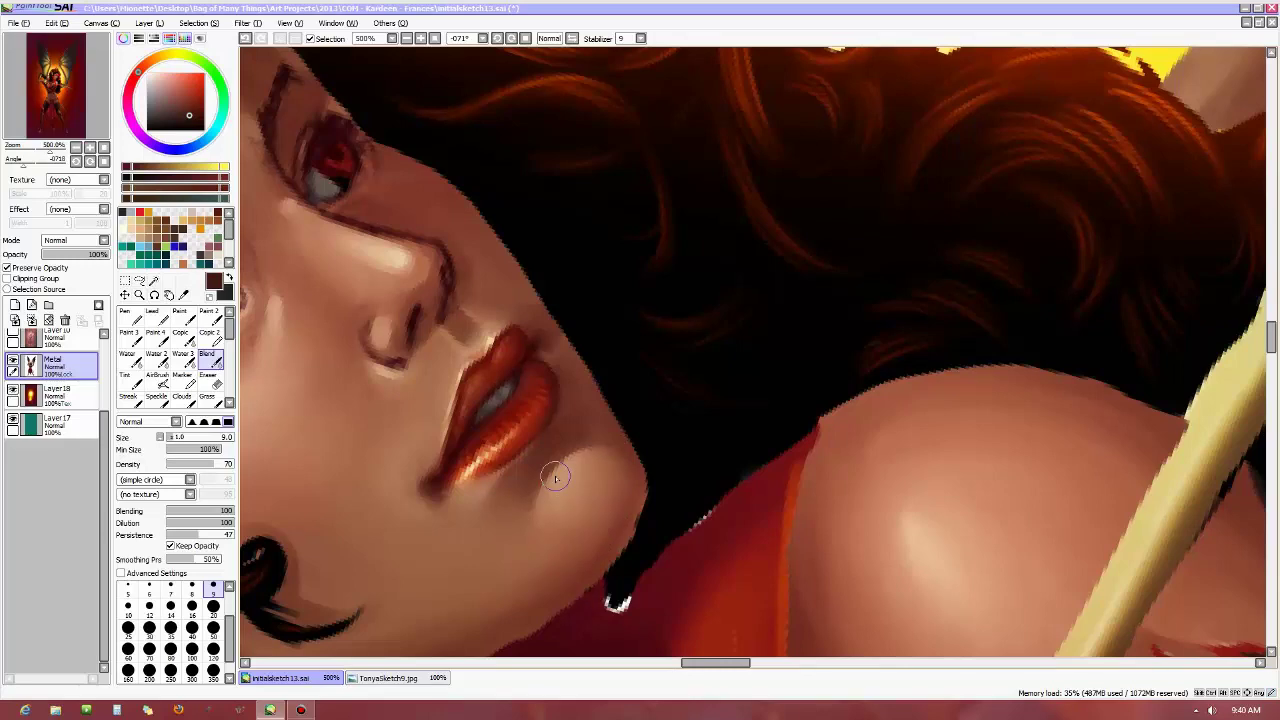
Examine the whole head with the canvas rotation reset, and tilt the canvas to -55° around the mouth
{"action": "key", "text": "Home"}
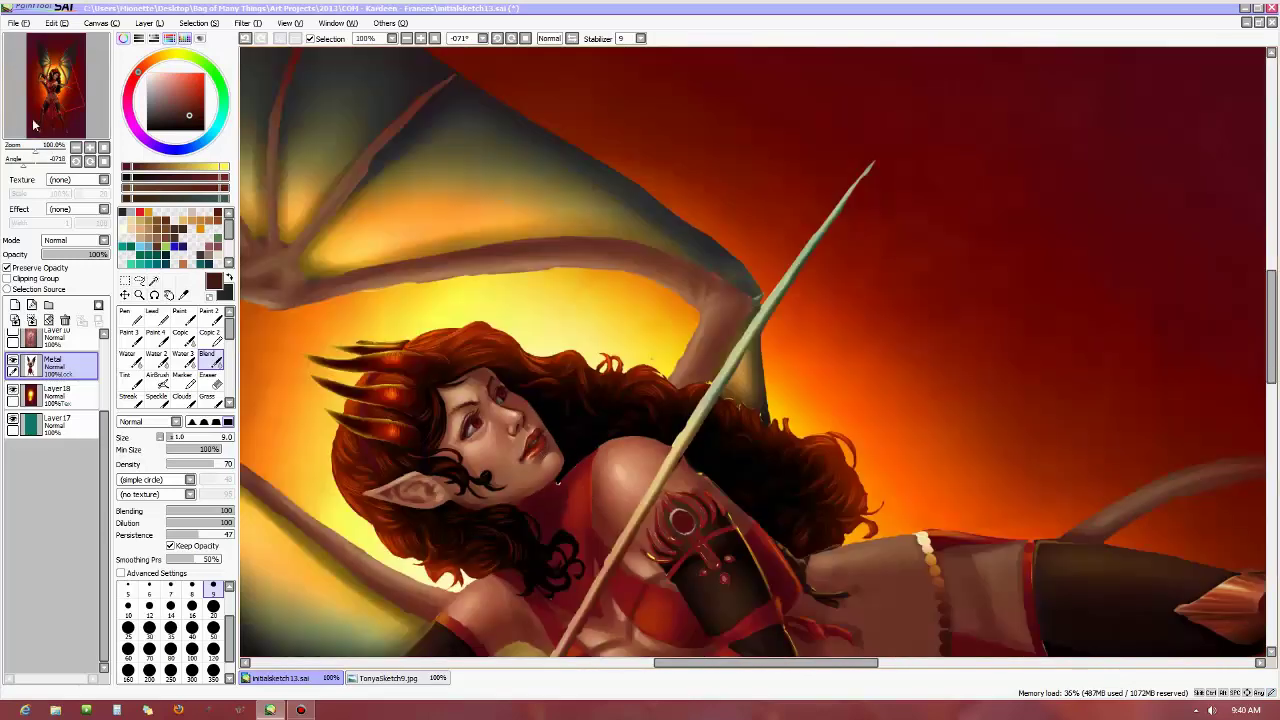
{"action": "key", "text": "End"}
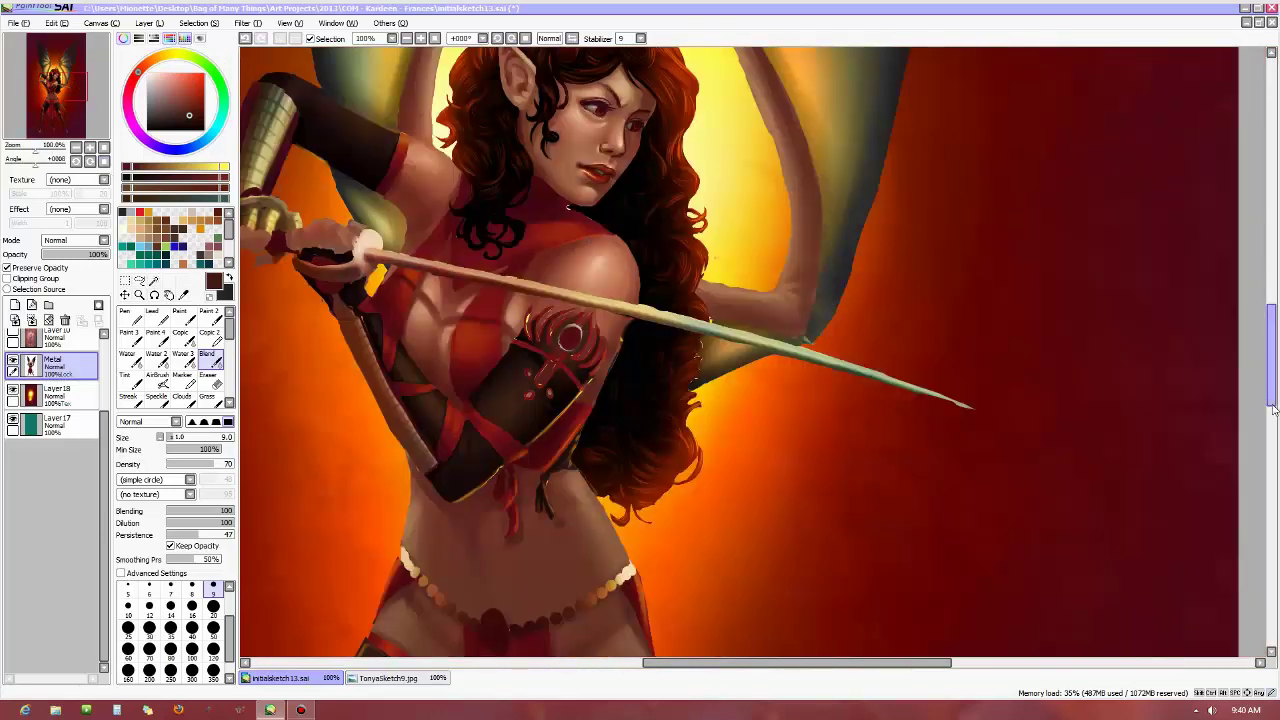
{"action": "left_click_drag", "start_coordinate": [1272, 398], "coordinate": [1272, 370]}
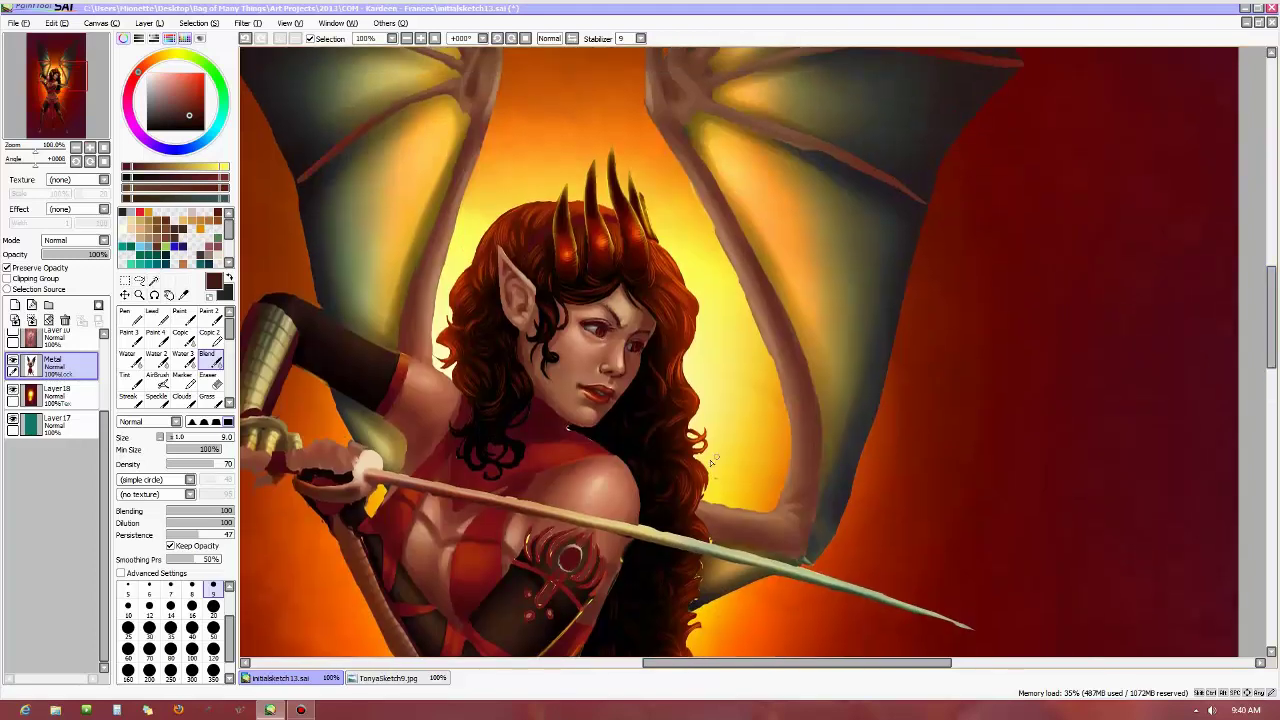
{"action": "scroll", "coordinate": [671, 461], "scroll_direction": "up", "scroll_amount": 2}
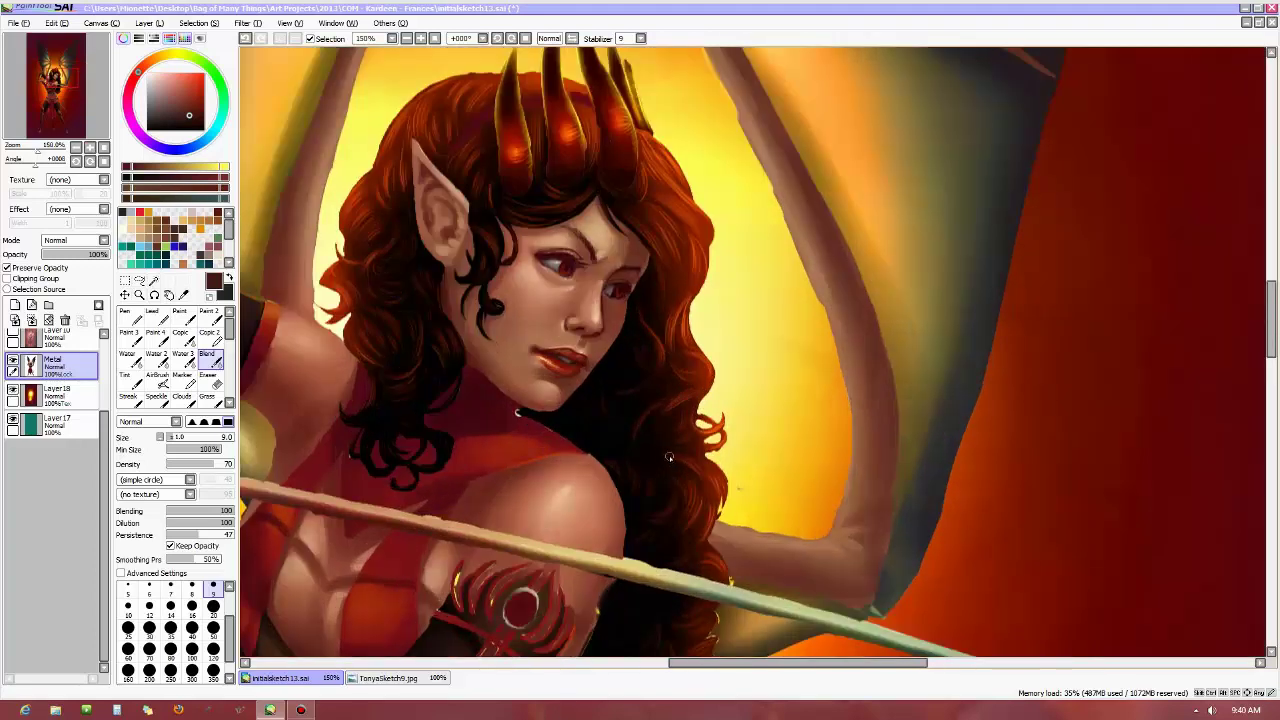
{"action": "left_click", "coordinate": [33, 165]}
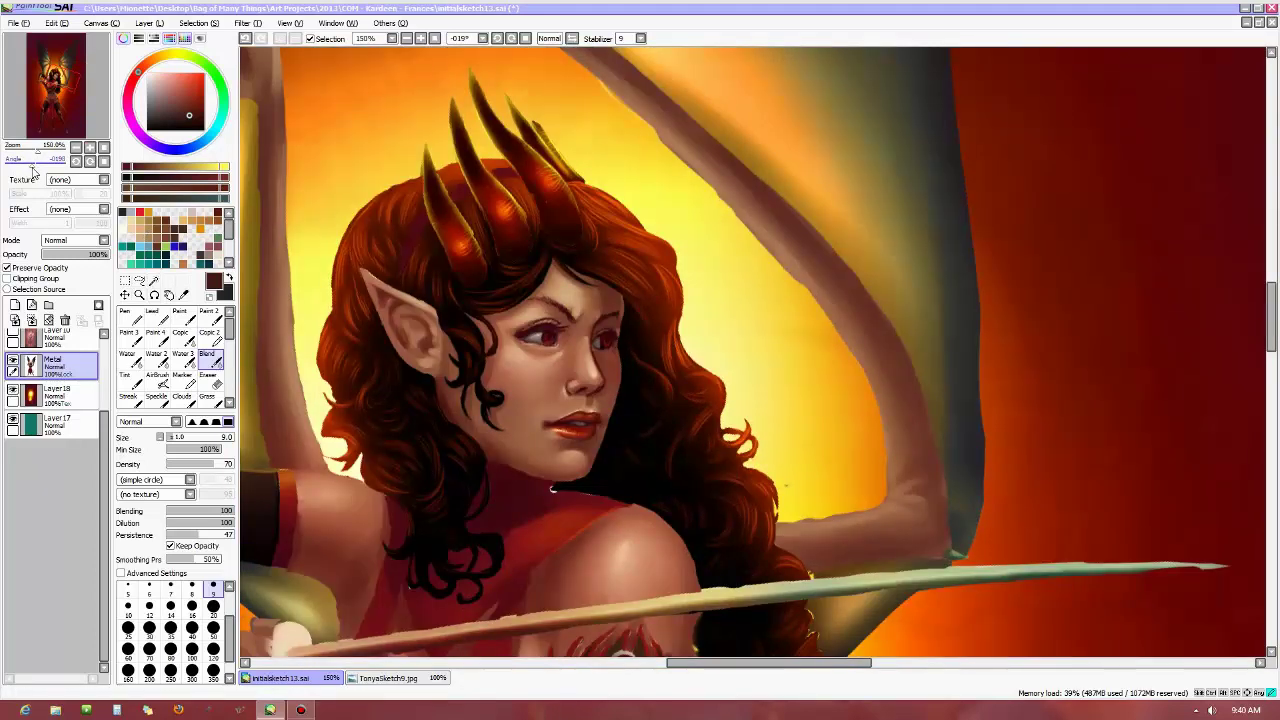
{"action": "left_click_drag", "start_coordinate": [33, 165], "coordinate": [27, 165]}
{"action": "scroll", "coordinate": [649, 519], "scroll_direction": "up", "scroll_amount": 5}
{"action": "scroll", "coordinate": [649, 519], "scroll_direction": "up", "scroll_amount": 1}
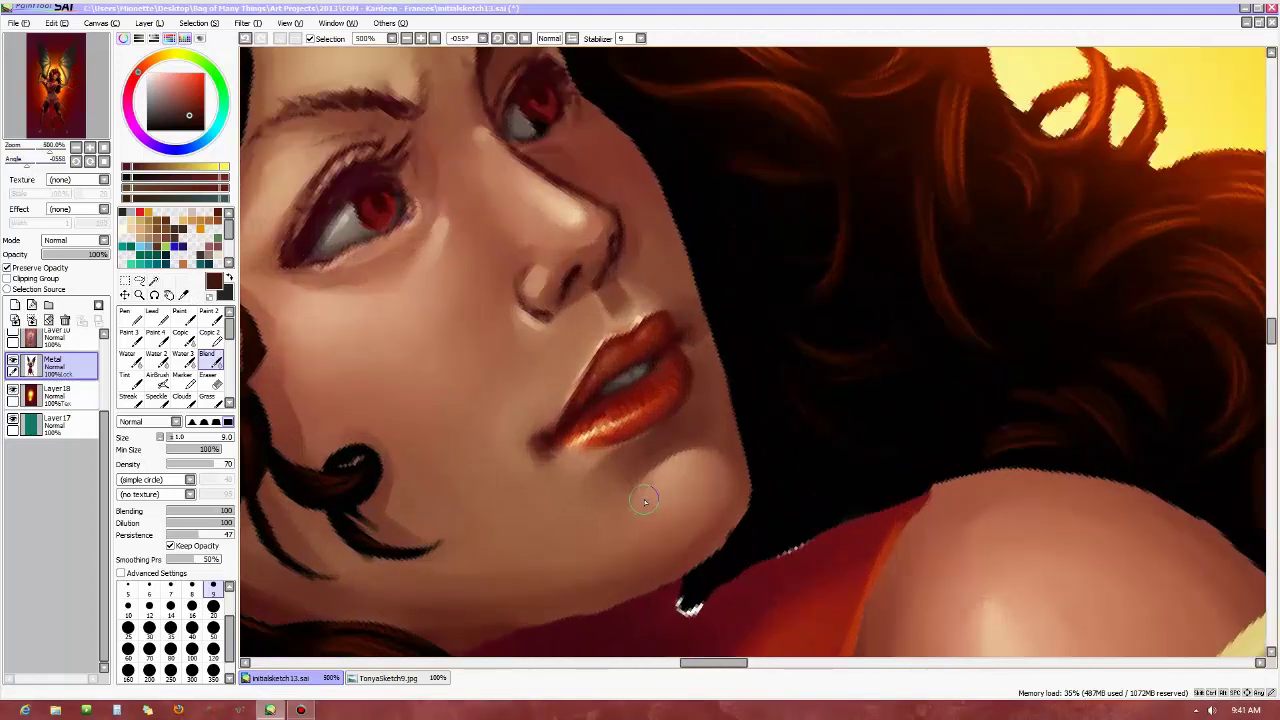
Refine the lower lip and its outline with the Pen at size 0.7, using a sampled orange-red and a sampled dark red
{"action": "left_click", "coordinate": [634, 424], "text": "alt"}
{"action": "key", "text": "n"}
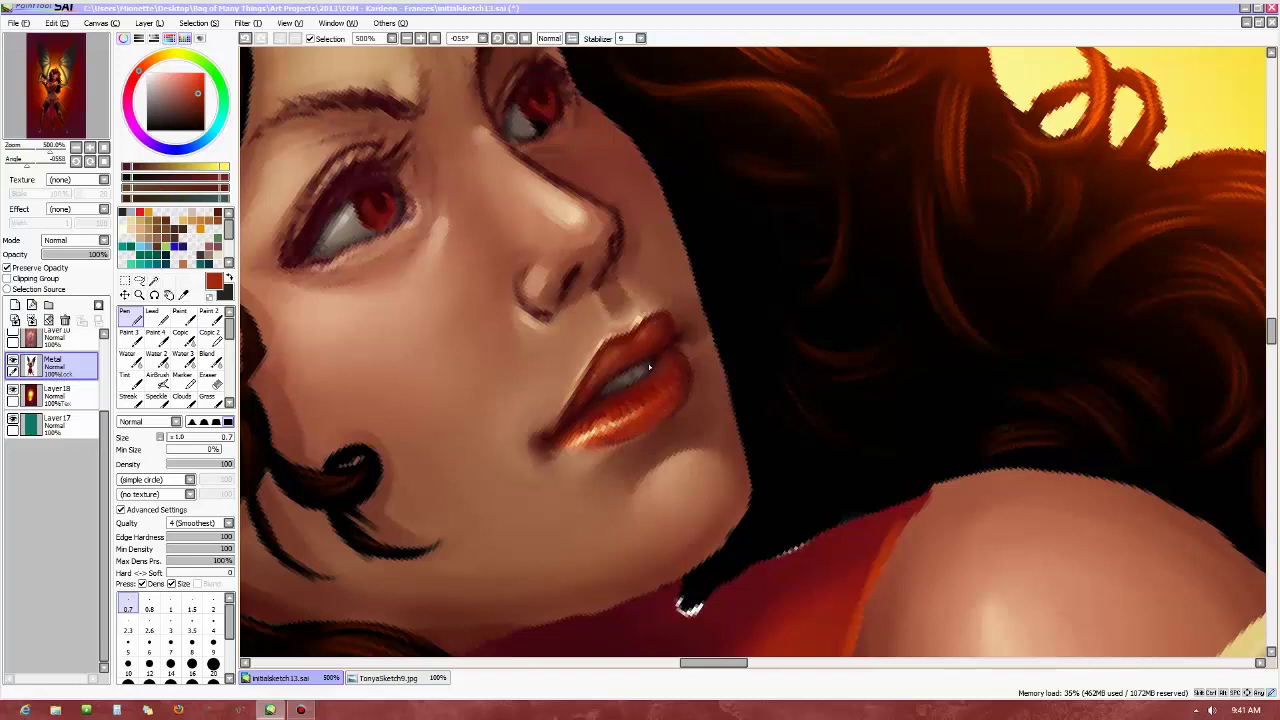
{"action": "left_click", "coordinate": [545, 441], "text": "alt"}
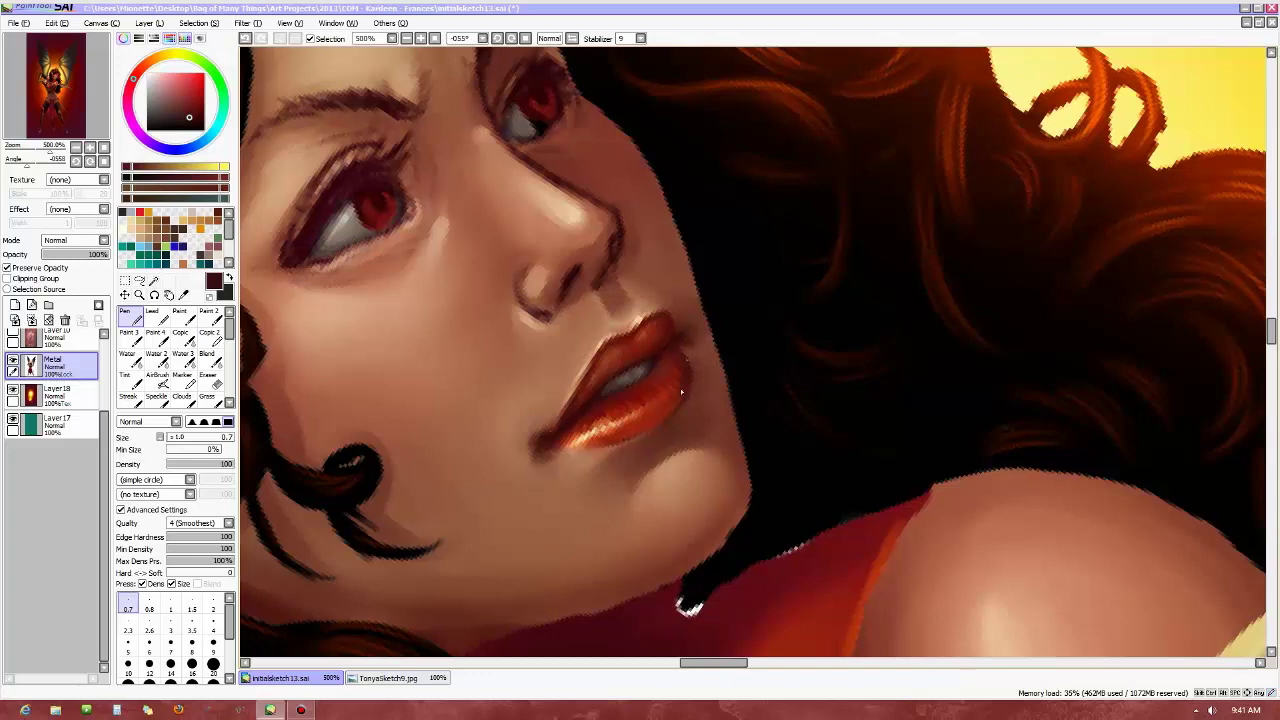
Smooth the skin shading around the mouth and the far side of the face with the Blend brush at size 9
{"action": "left_click", "coordinate": [207, 357]}
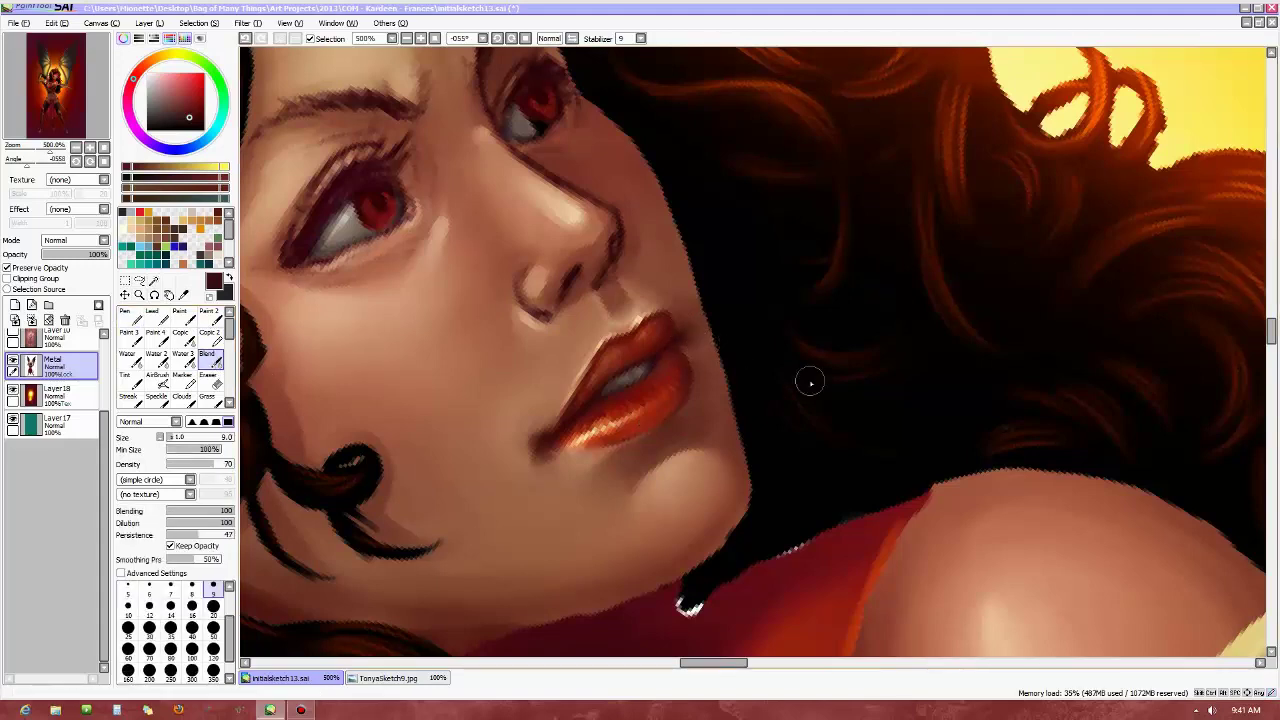
{"action": "scroll", "coordinate": [808, 380], "scroll_direction": "down", "scroll_amount": 4}
{"action": "scroll", "coordinate": [832, 402], "scroll_direction": "up", "scroll_amount": 3}
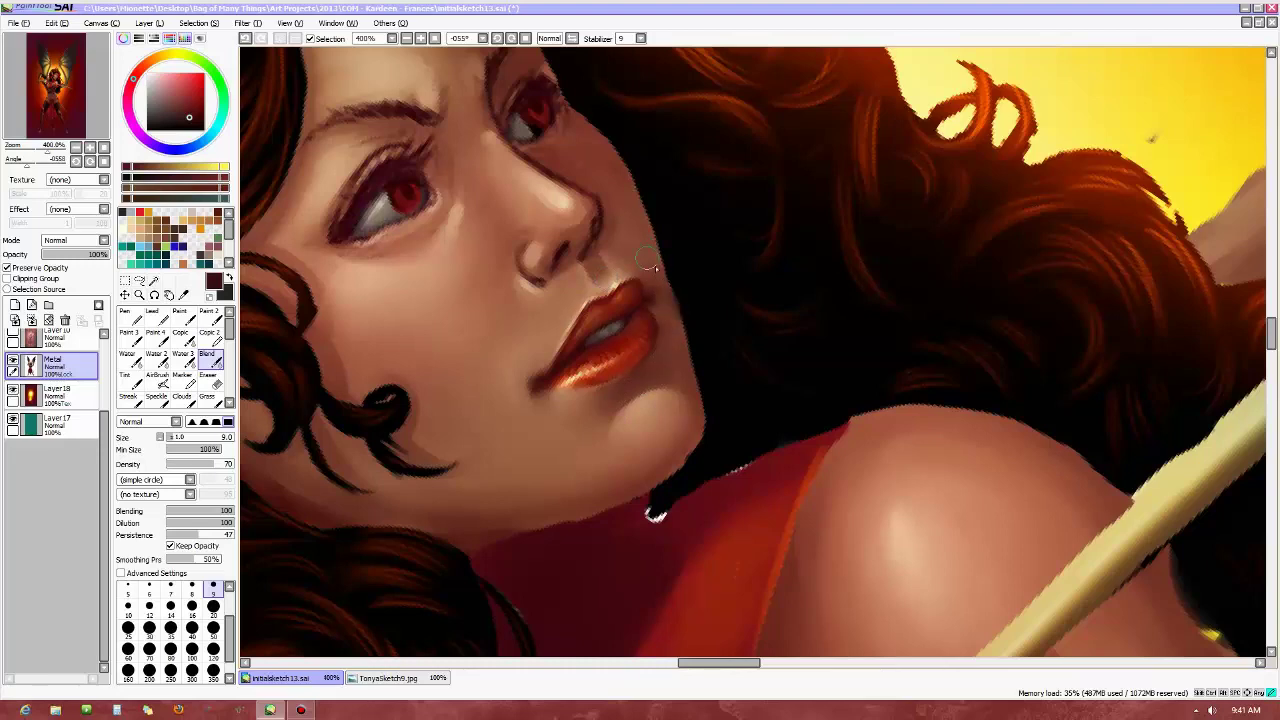
{"action": "scroll", "coordinate": [653, 201], "scroll_direction": "down", "scroll_amount": 3}
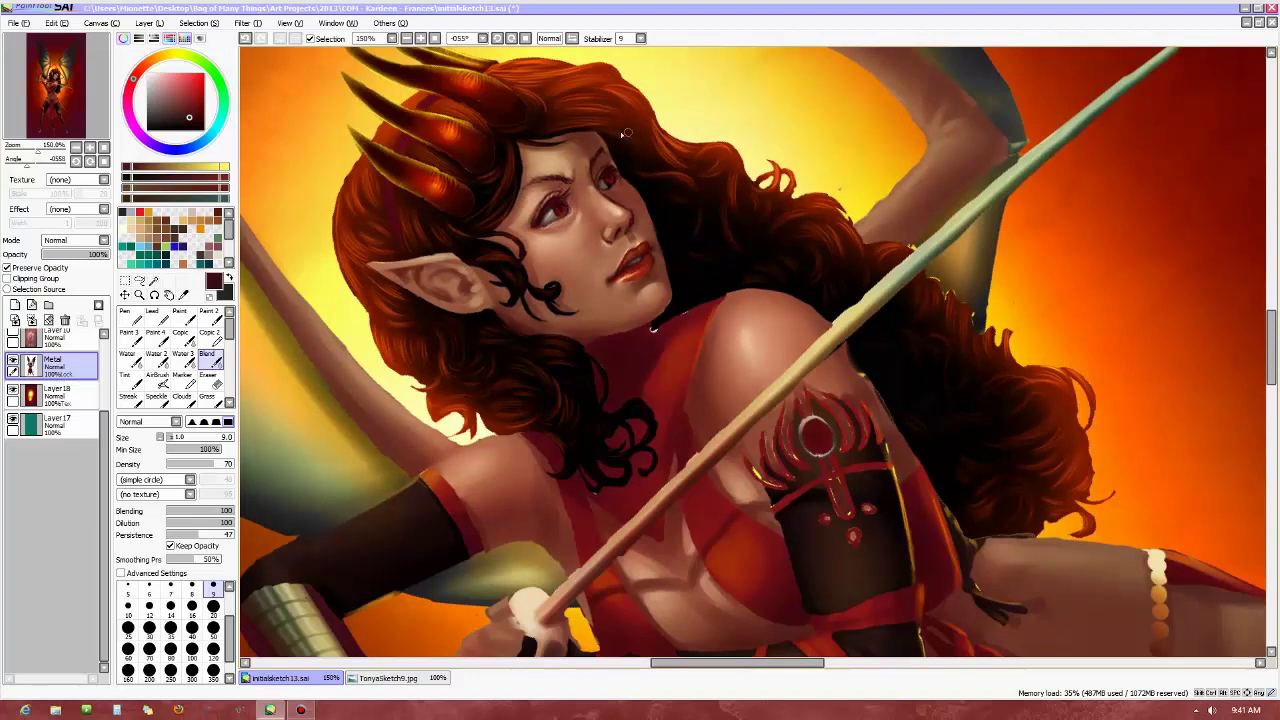
{"action": "scroll", "coordinate": [628, 138], "scroll_direction": "up", "scroll_amount": 2}
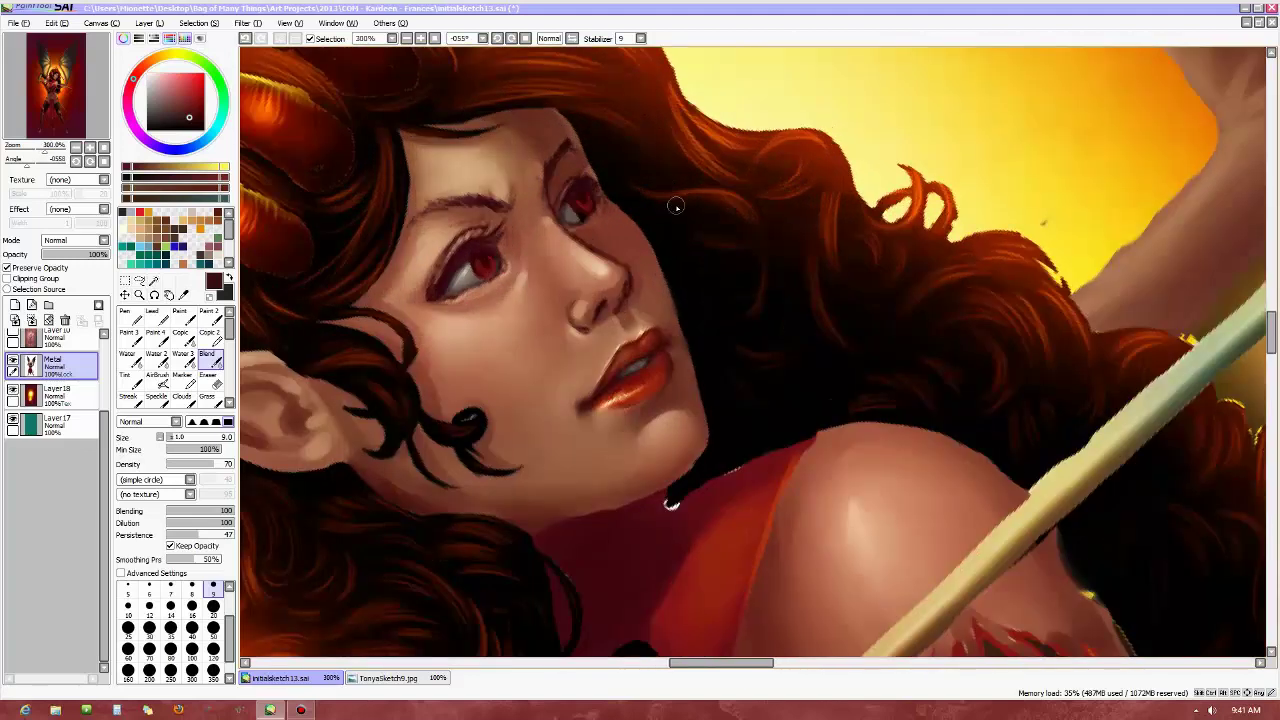
{"action": "scroll", "coordinate": [690, 263], "scroll_direction": "up", "scroll_amount": 1}
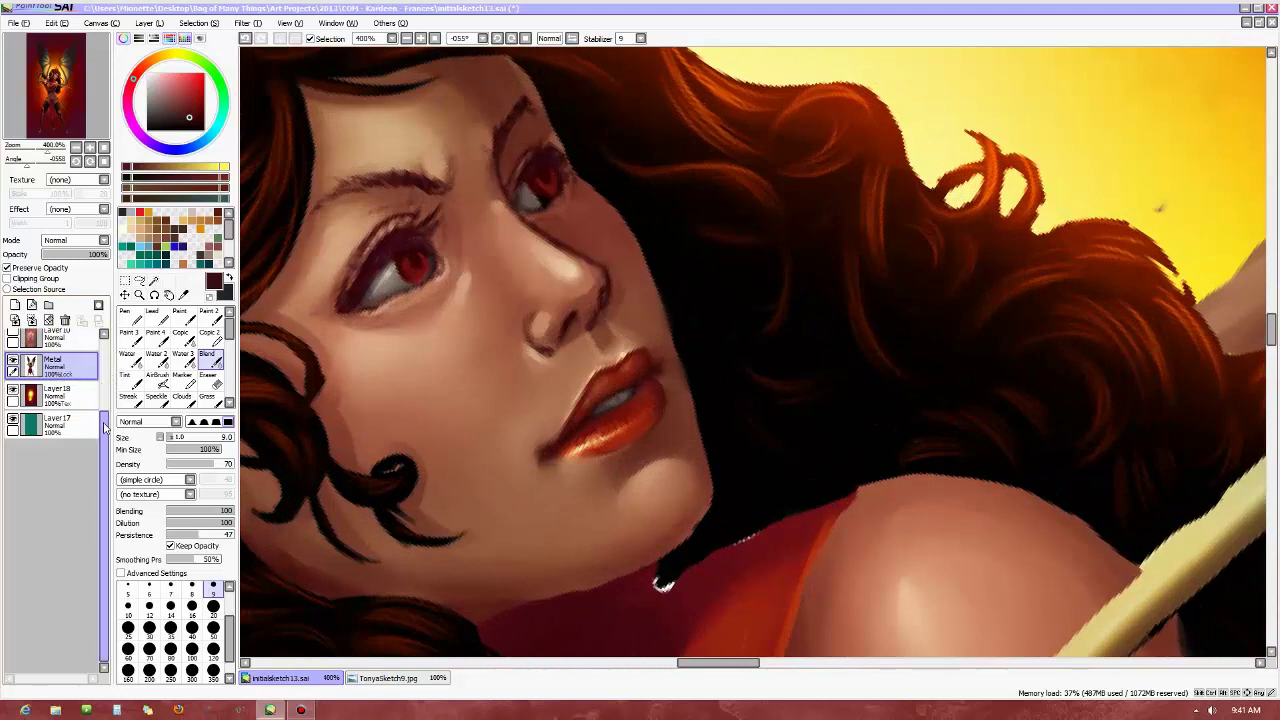
Delete the hidden layers Layer2 and Layer10
{"action": "scroll", "coordinate": [104, 427], "scroll_direction": "up", "scroll_amount": 3}
{"action": "left_click", "coordinate": [55, 400]}
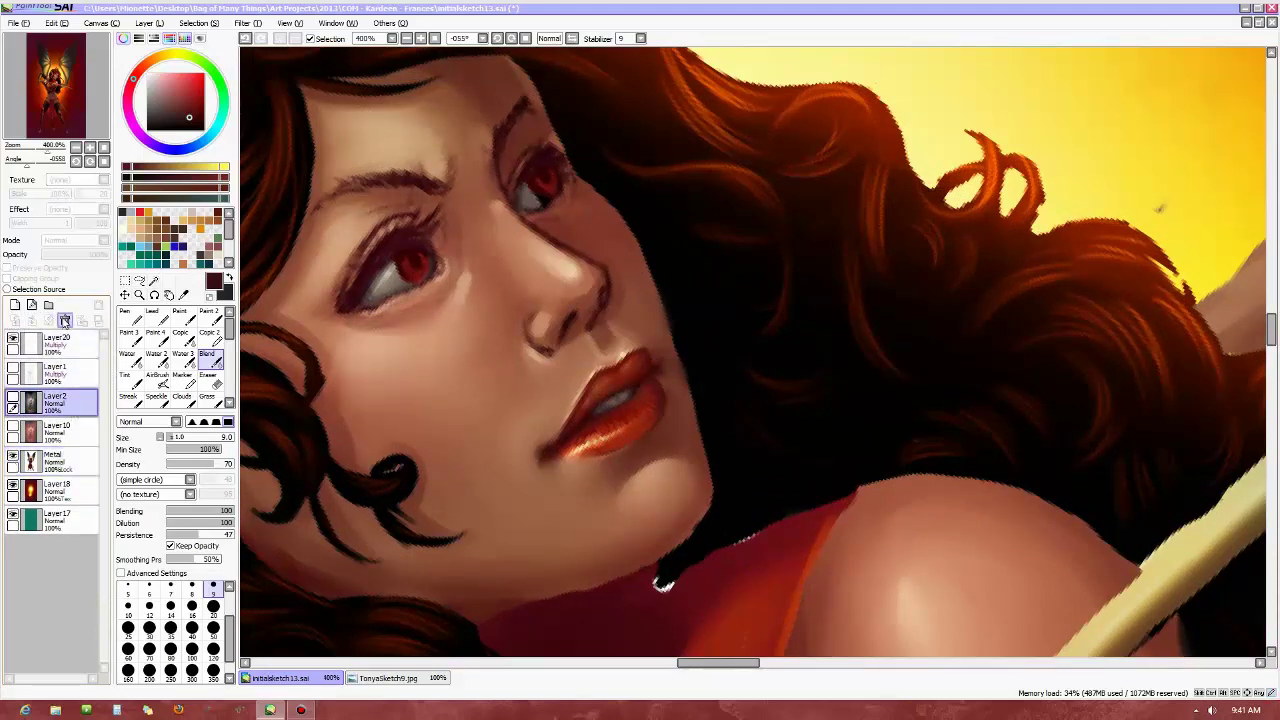
{"action": "left_click", "coordinate": [64, 320]}
{"action": "left_click", "coordinate": [64, 320]}
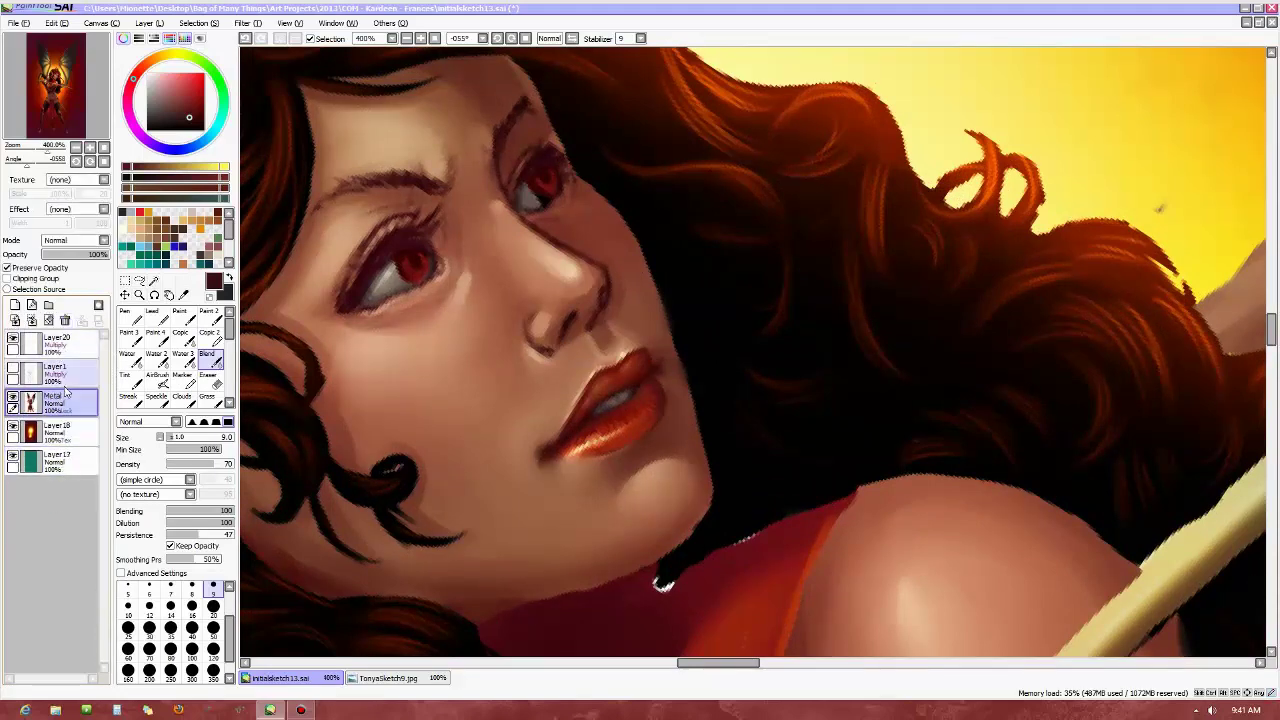
Make Layer20 the active layer and compare the face with that layer hidden and shown
{"action": "left_click", "coordinate": [58, 341]}
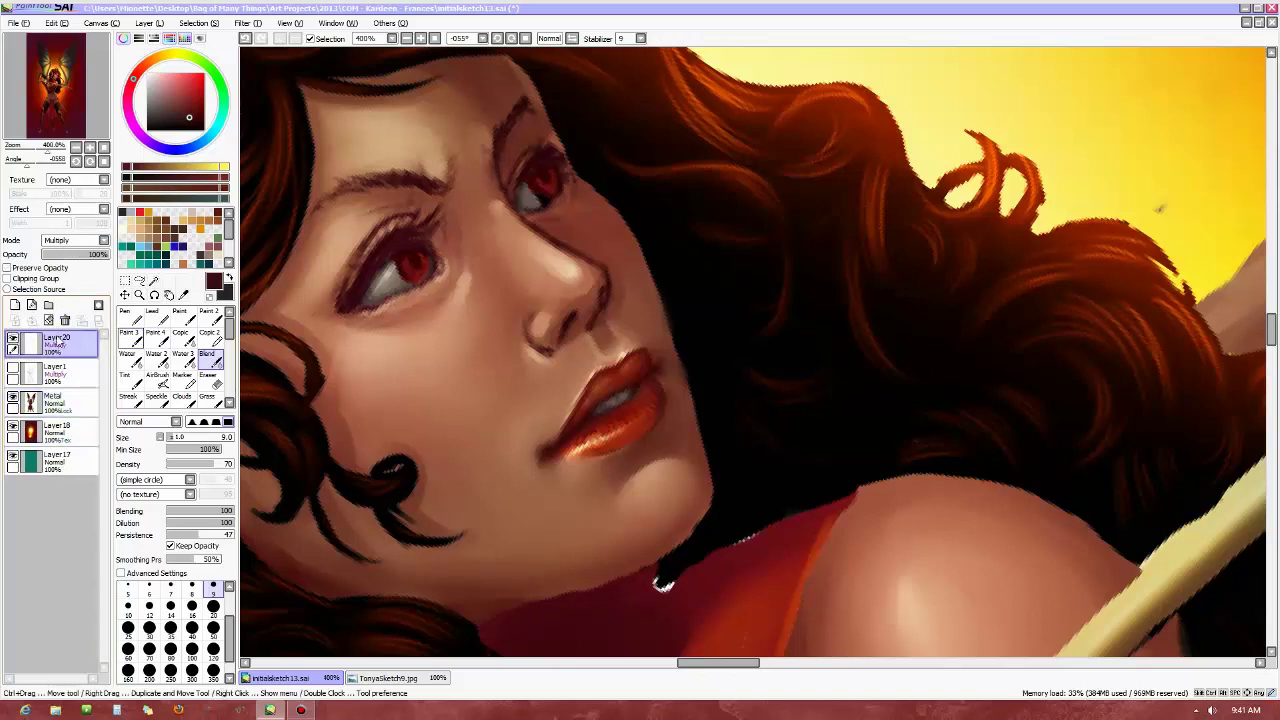
{"action": "left_click", "coordinate": [13, 343]}
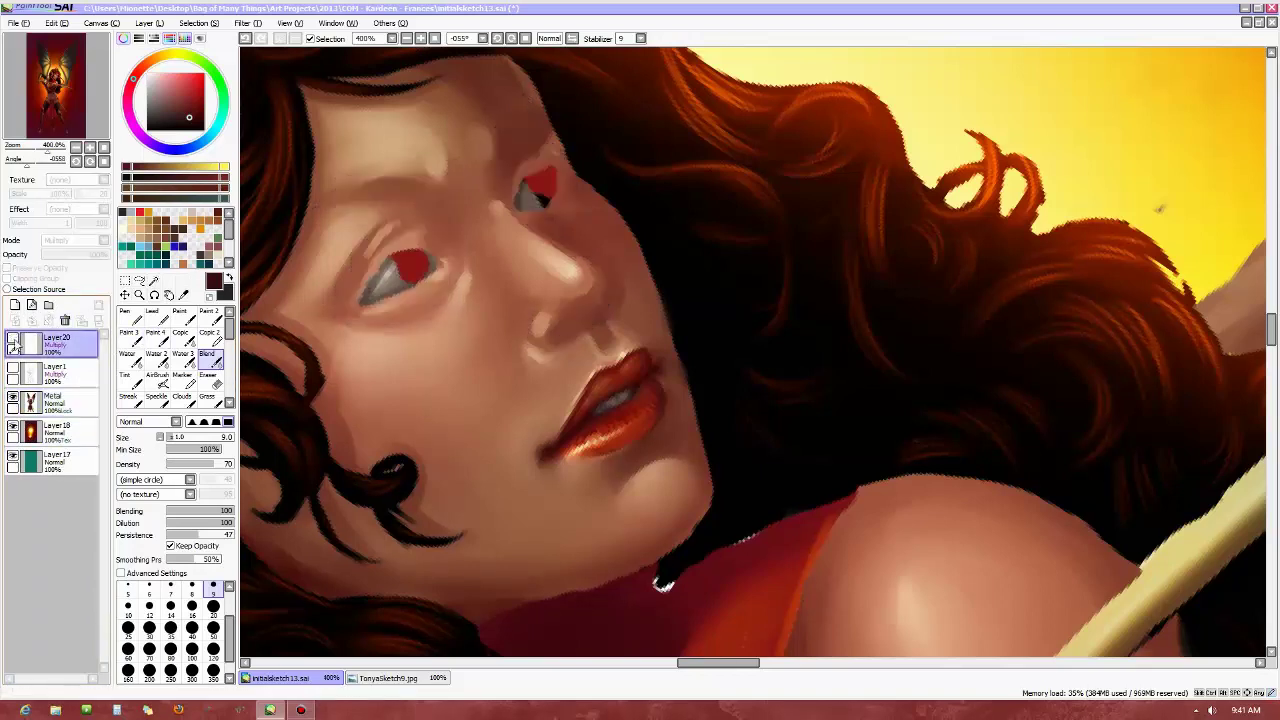
{"action": "left_click", "coordinate": [13, 343]}
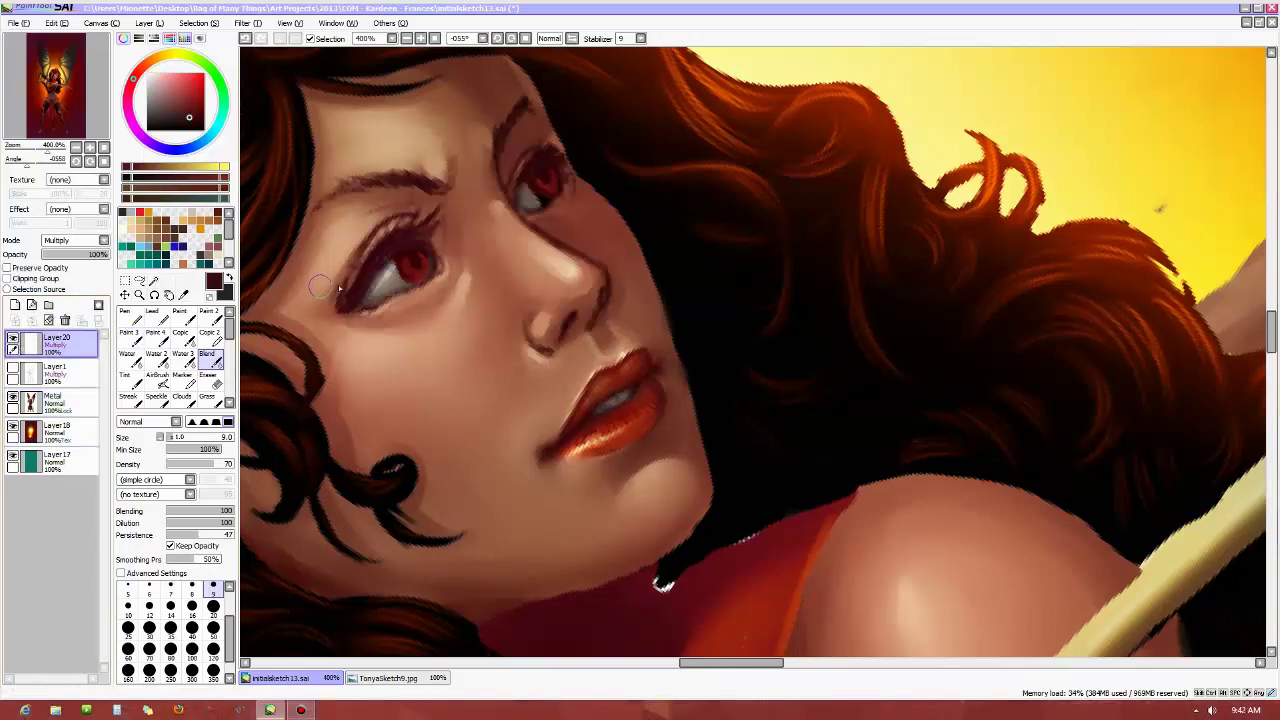
Examine the painted face from several zoom levels and angles, and compare it with Layer20 hidden and shown
{"action": "scroll", "coordinate": [334, 250], "scroll_direction": "down", "scroll_amount": 2}
{"action": "scroll", "coordinate": [334, 250], "scroll_direction": "up", "scroll_amount": 1}
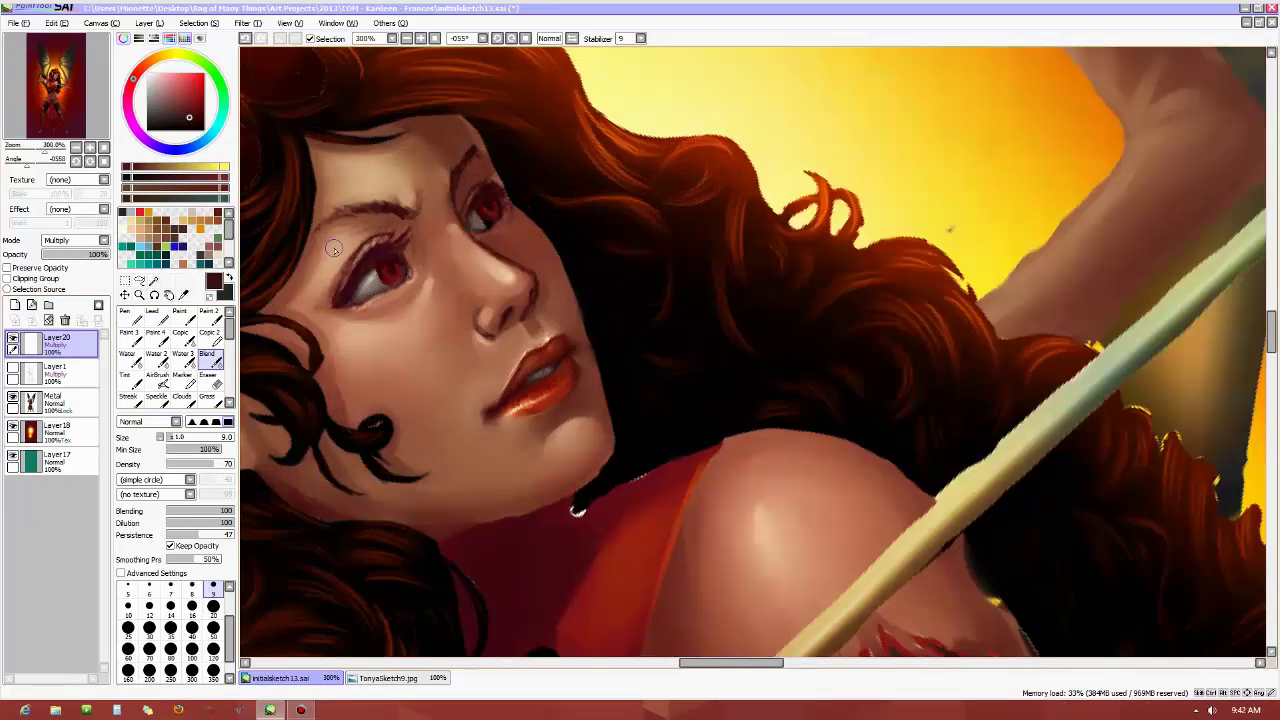
{"action": "key", "text": "e"}
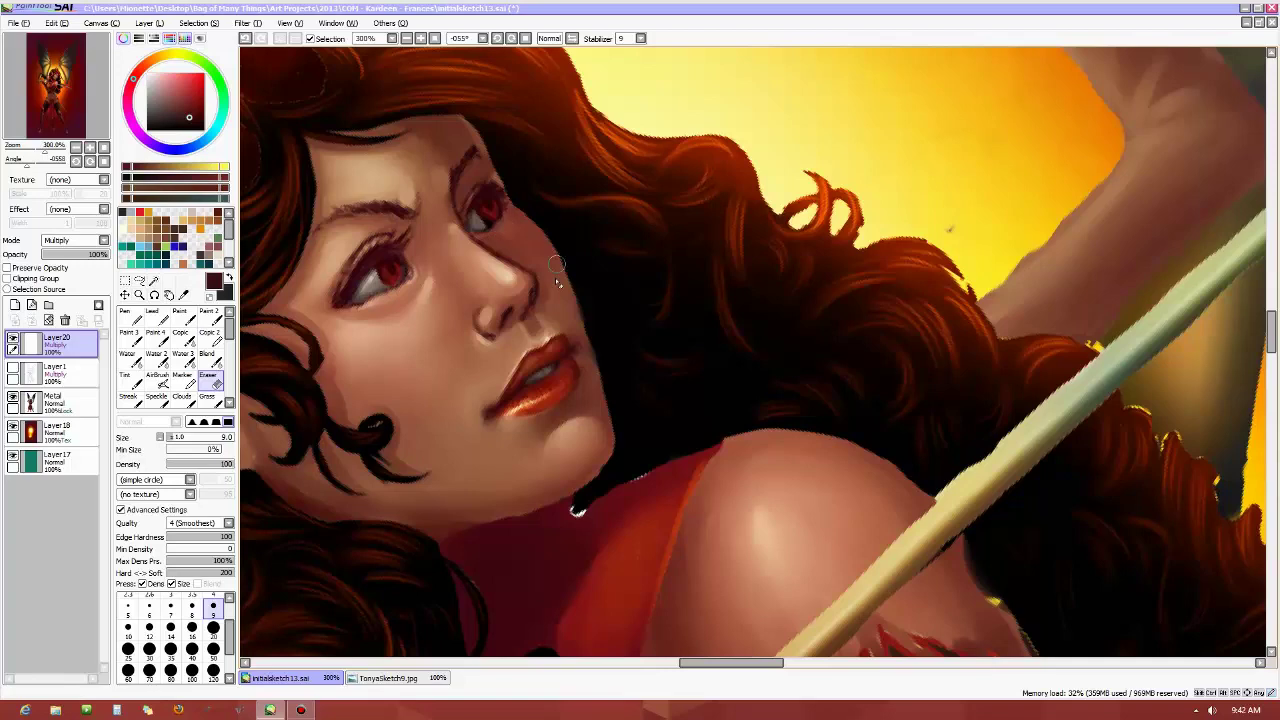
{"action": "scroll", "coordinate": [442, 276], "scroll_direction": "down", "scroll_amount": 3}
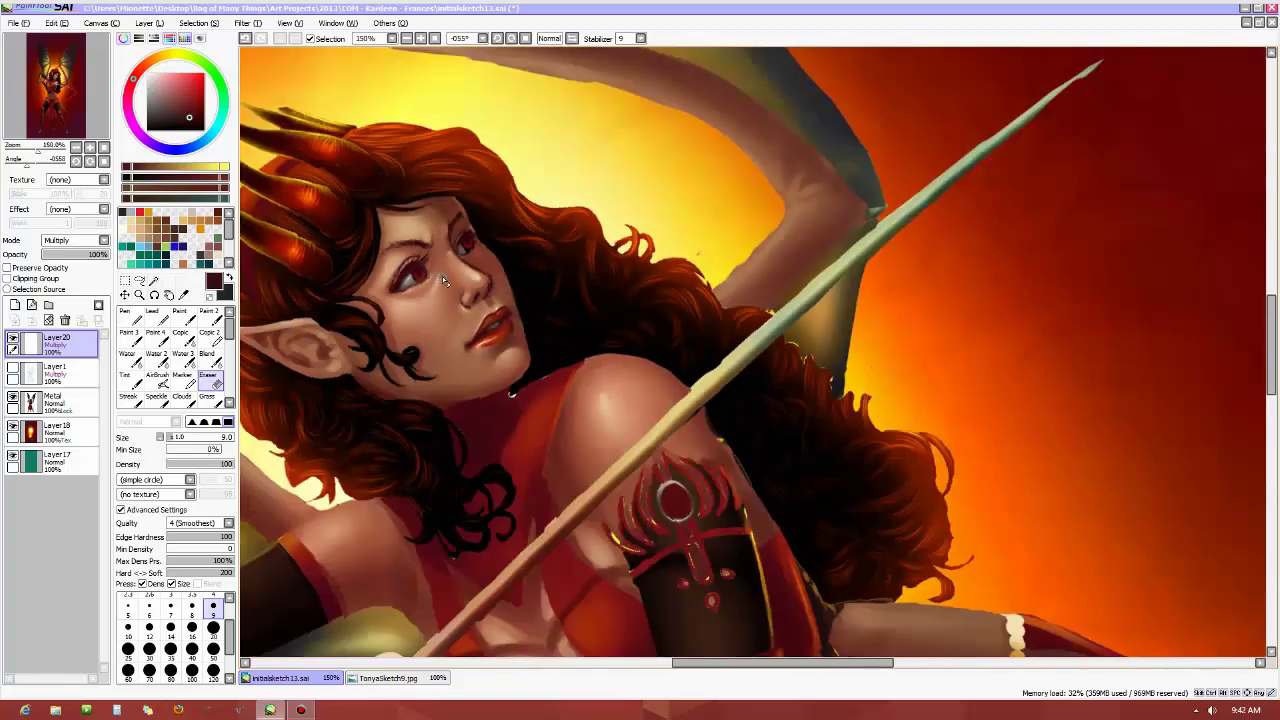
{"action": "scroll", "coordinate": [372, 251], "scroll_direction": "up", "scroll_amount": 2}
{"action": "scroll", "coordinate": [520, 323], "scroll_direction": "up", "scroll_amount": 1}
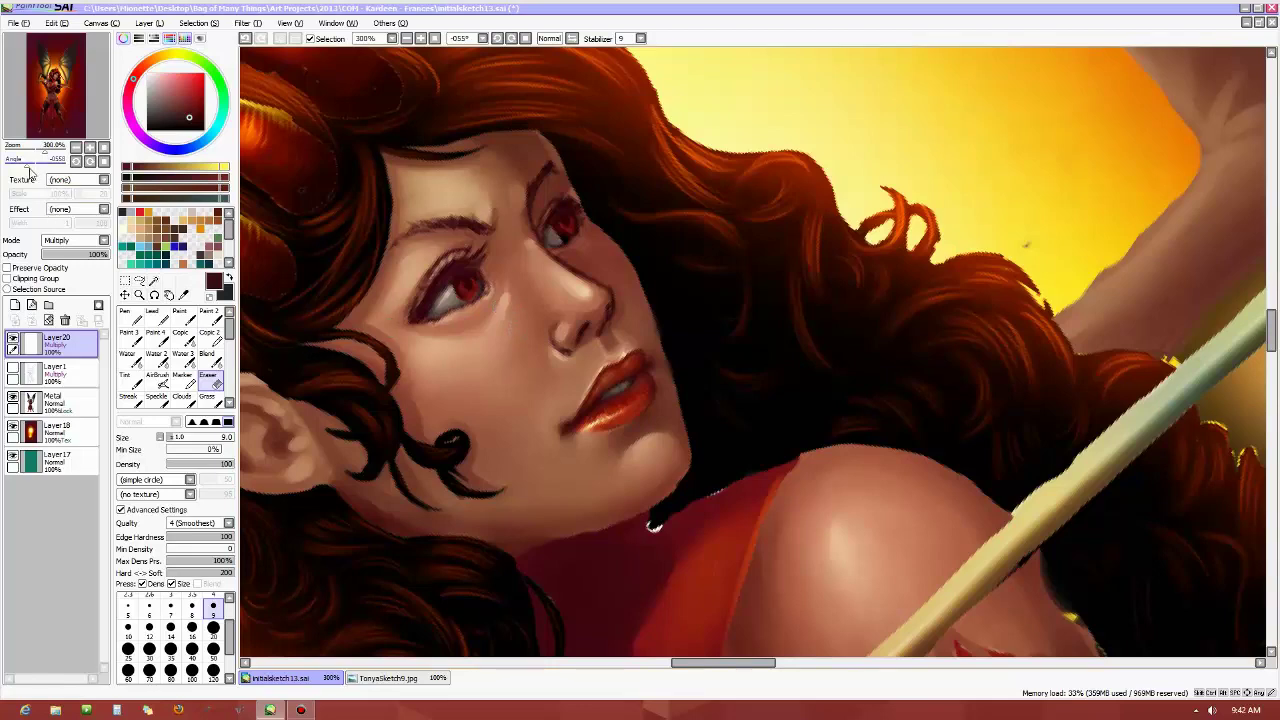
{"action": "left_click_drag", "start_coordinate": [302, 350], "coordinate": [286, 508]}
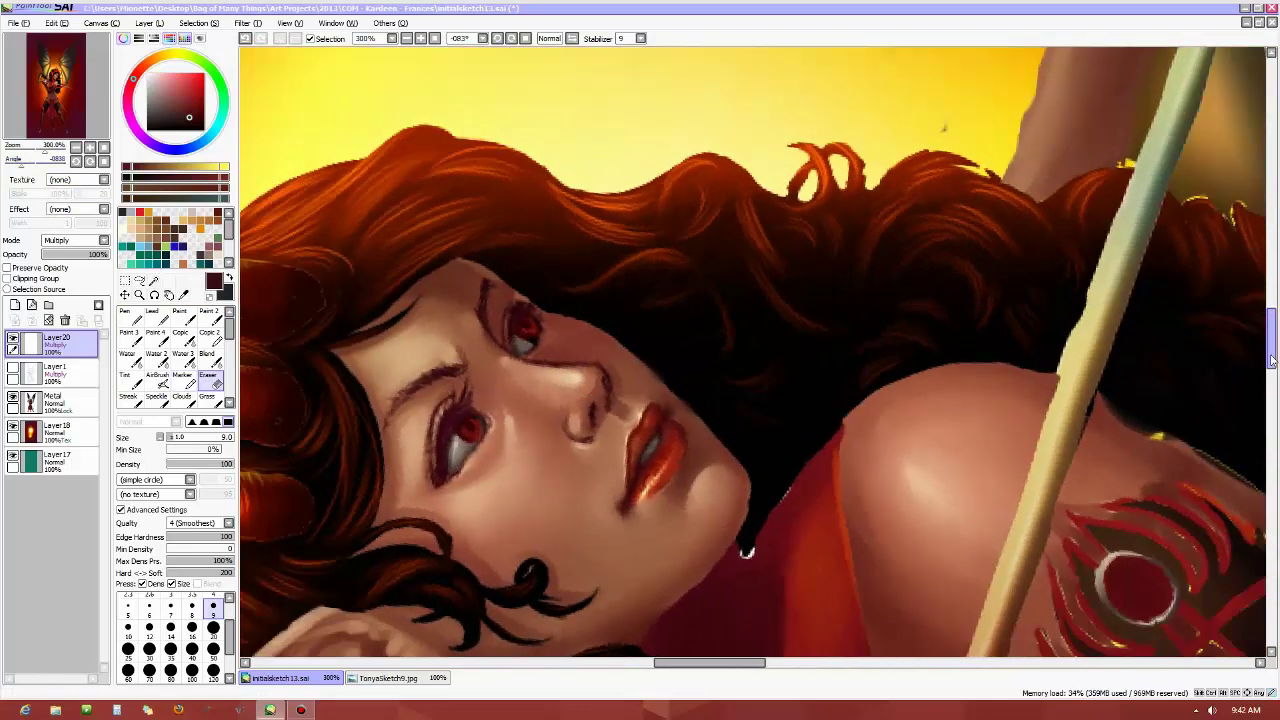
{"action": "left_click_drag", "start_coordinate": [1272, 340], "coordinate": [1272, 352]}
{"action": "left_click_drag", "start_coordinate": [705, 664], "coordinate": [691, 664]}
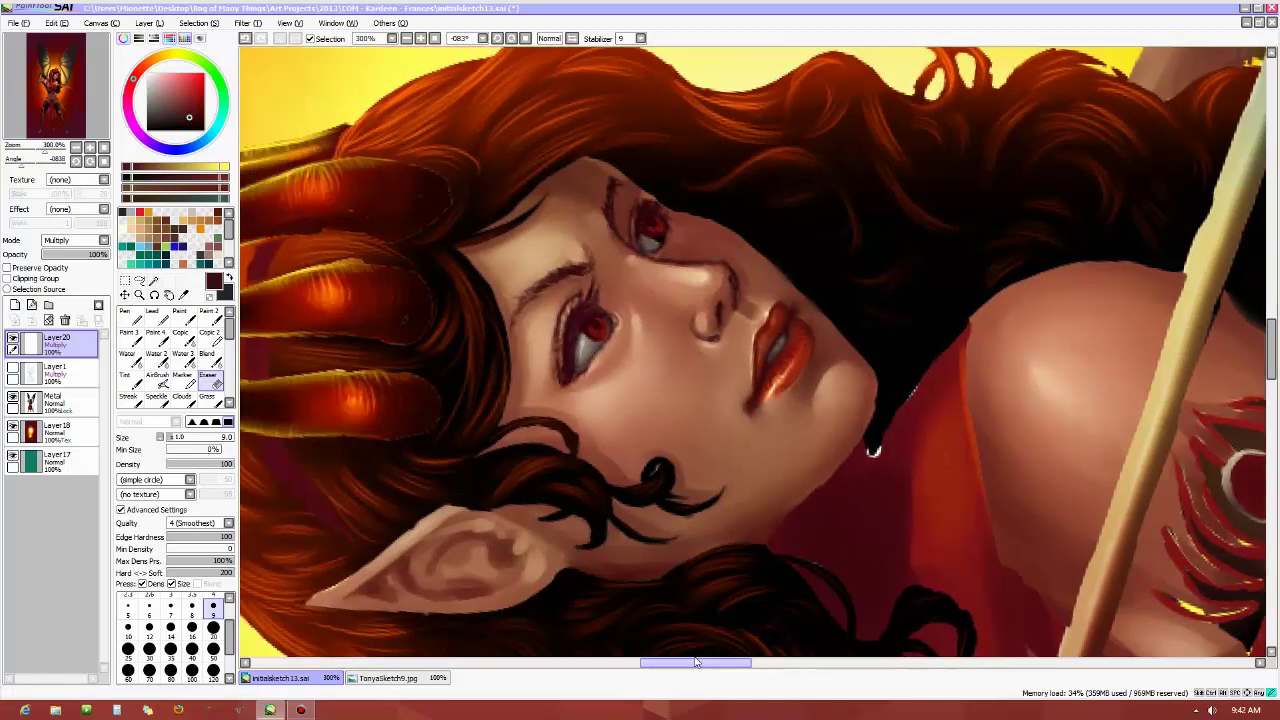
{"action": "scroll", "coordinate": [665, 200], "scroll_direction": "down", "scroll_amount": 2}
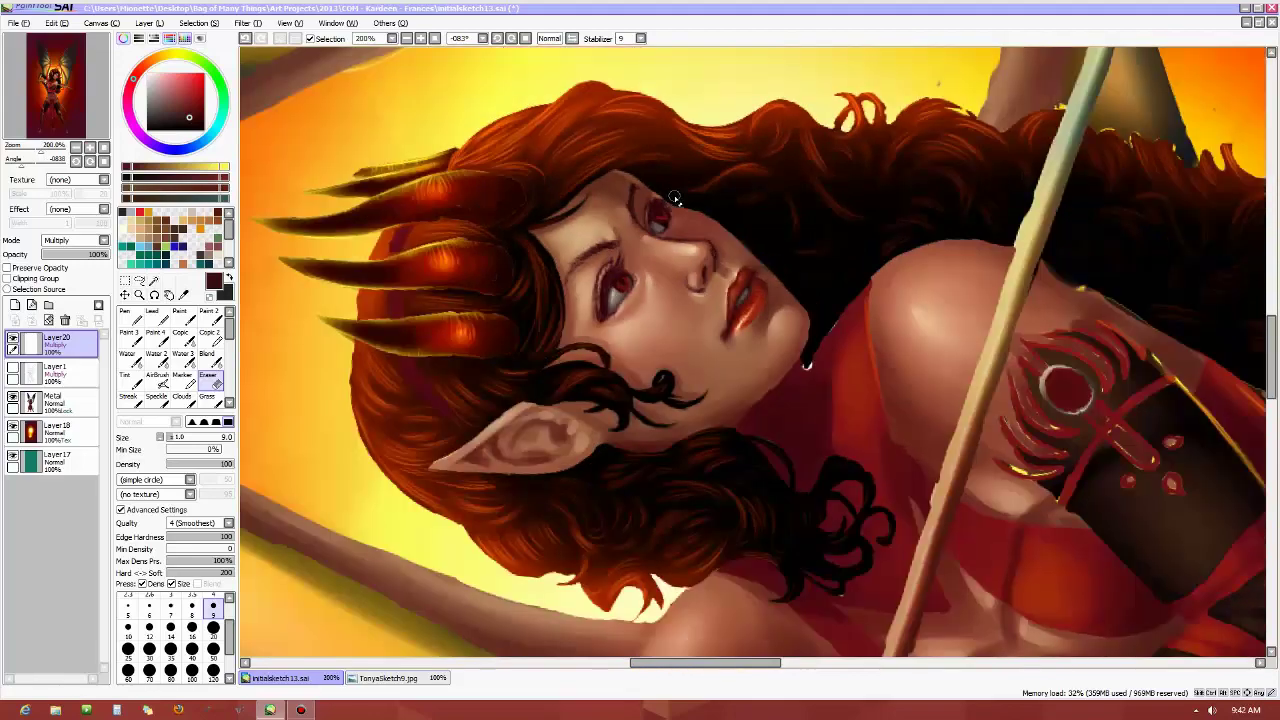
{"action": "scroll", "coordinate": [762, 167], "scroll_direction": "up", "scroll_amount": 2}
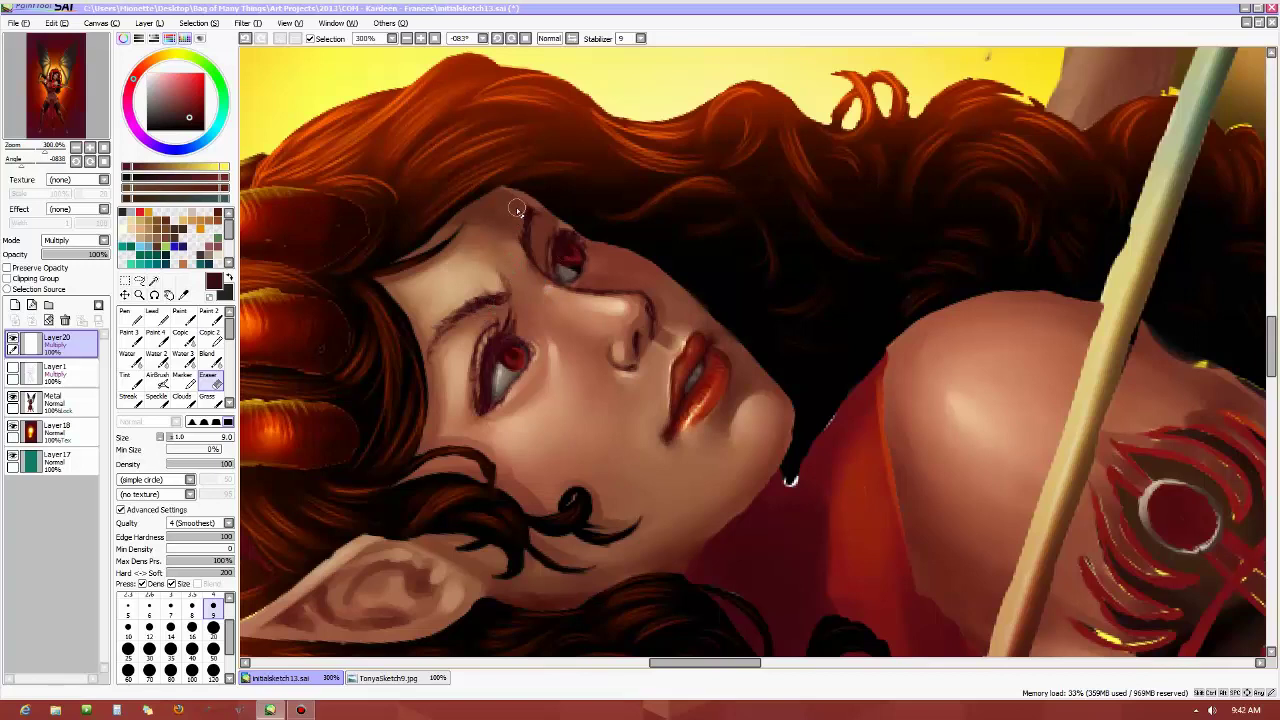
{"action": "left_click", "coordinate": [12, 342]}
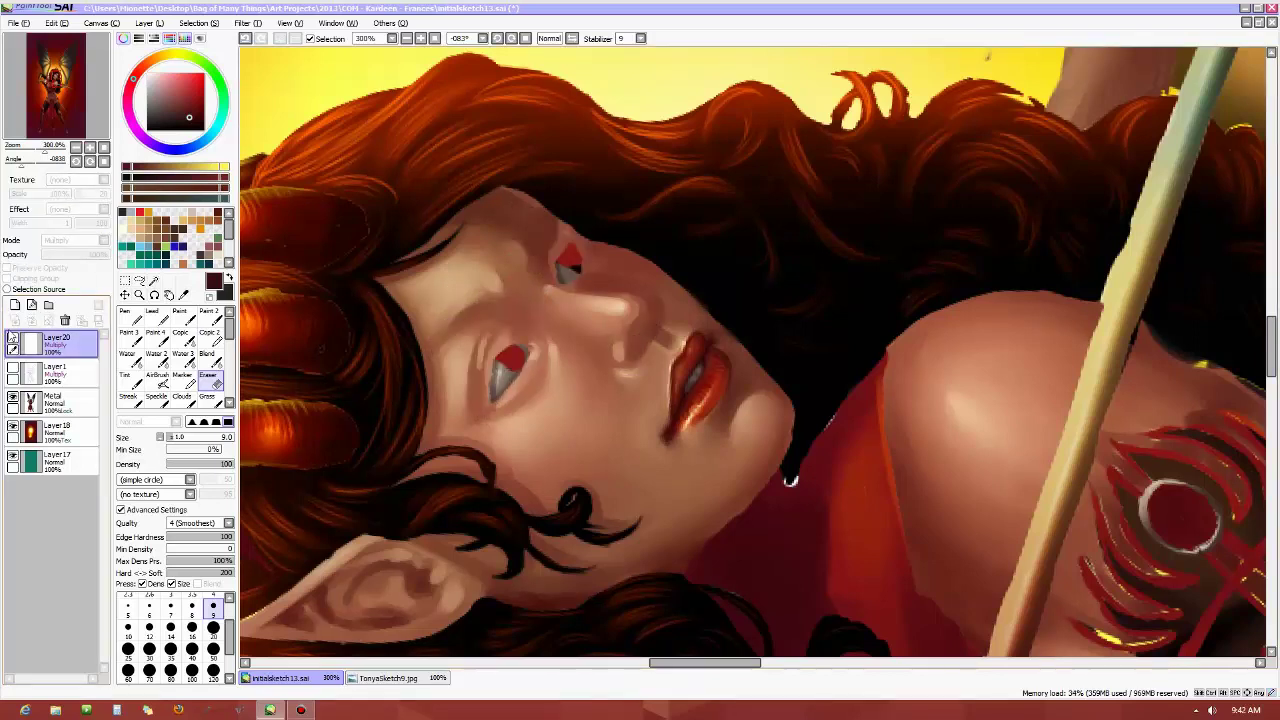
{"action": "left_click", "coordinate": [12, 342]}
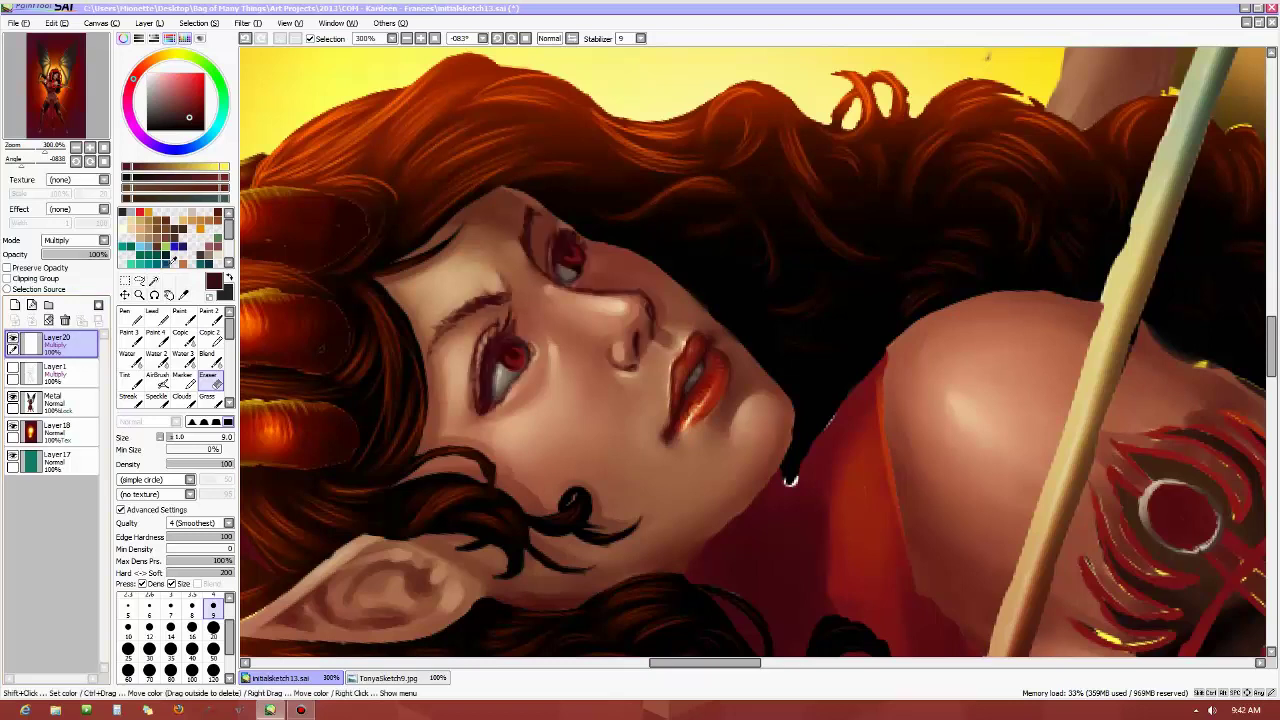
Paint over both eyebrows on the Metal layer with the Paint brush at size 3, using a dark brown sampled from the hair
{"action": "left_click", "coordinate": [603, 162], "text": "alt"}
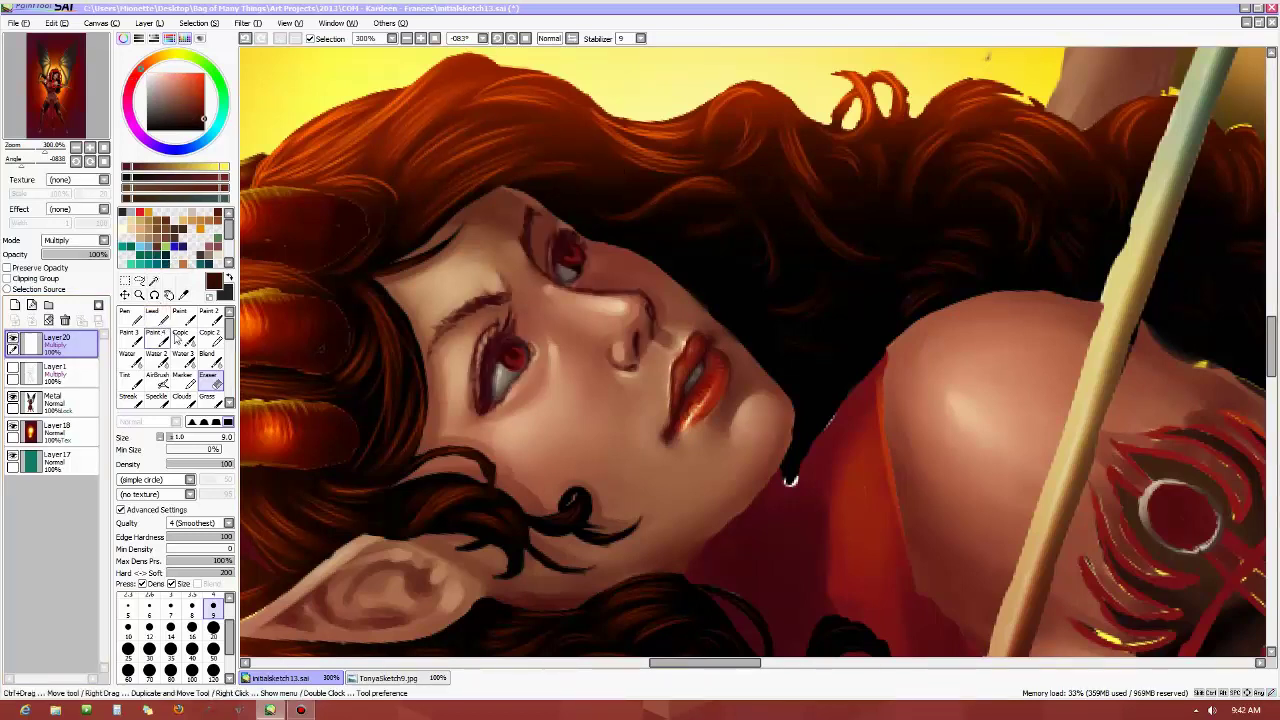
{"action": "left_click", "coordinate": [180, 318]}
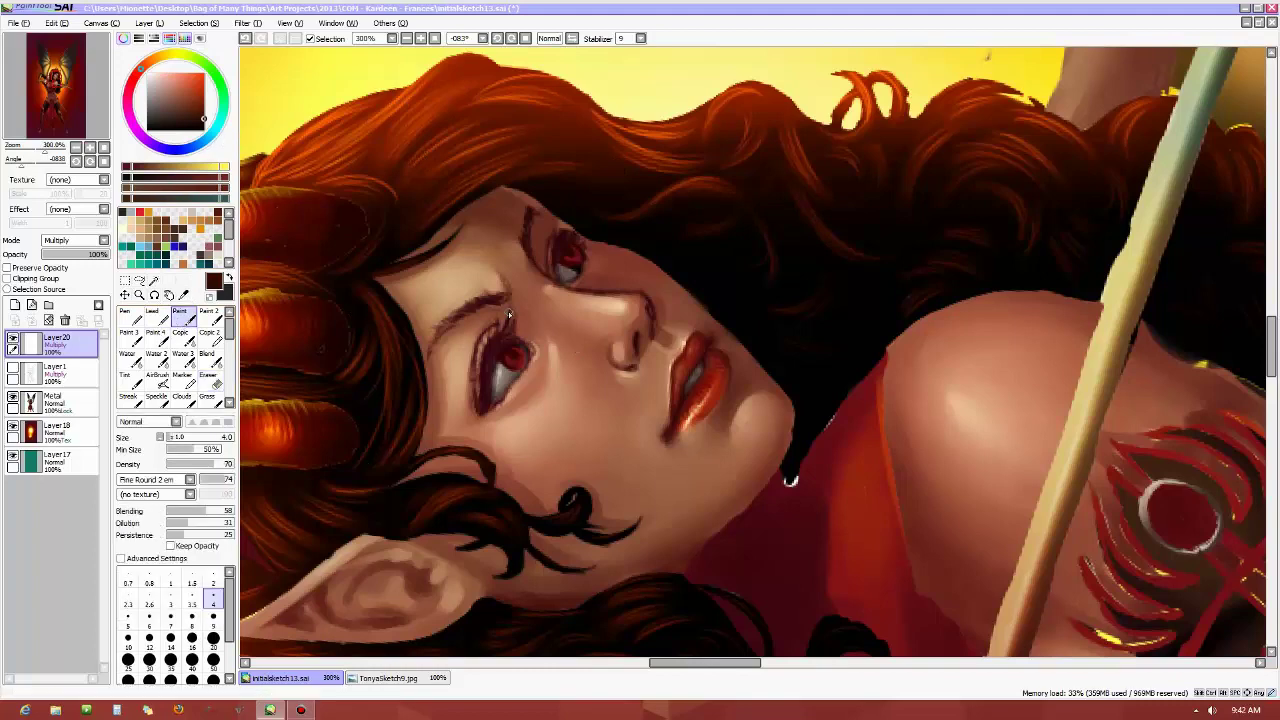
{"action": "left_click", "coordinate": [170, 600]}
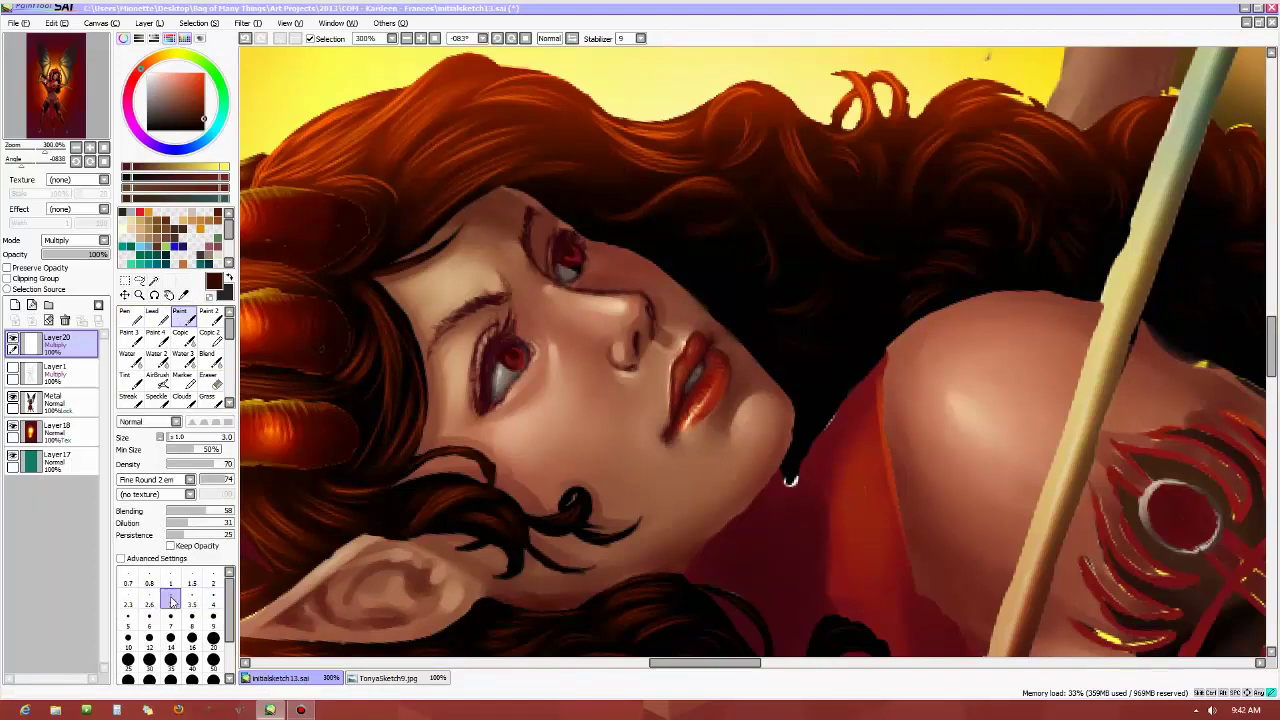
{"action": "left_click", "coordinate": [14, 158]}
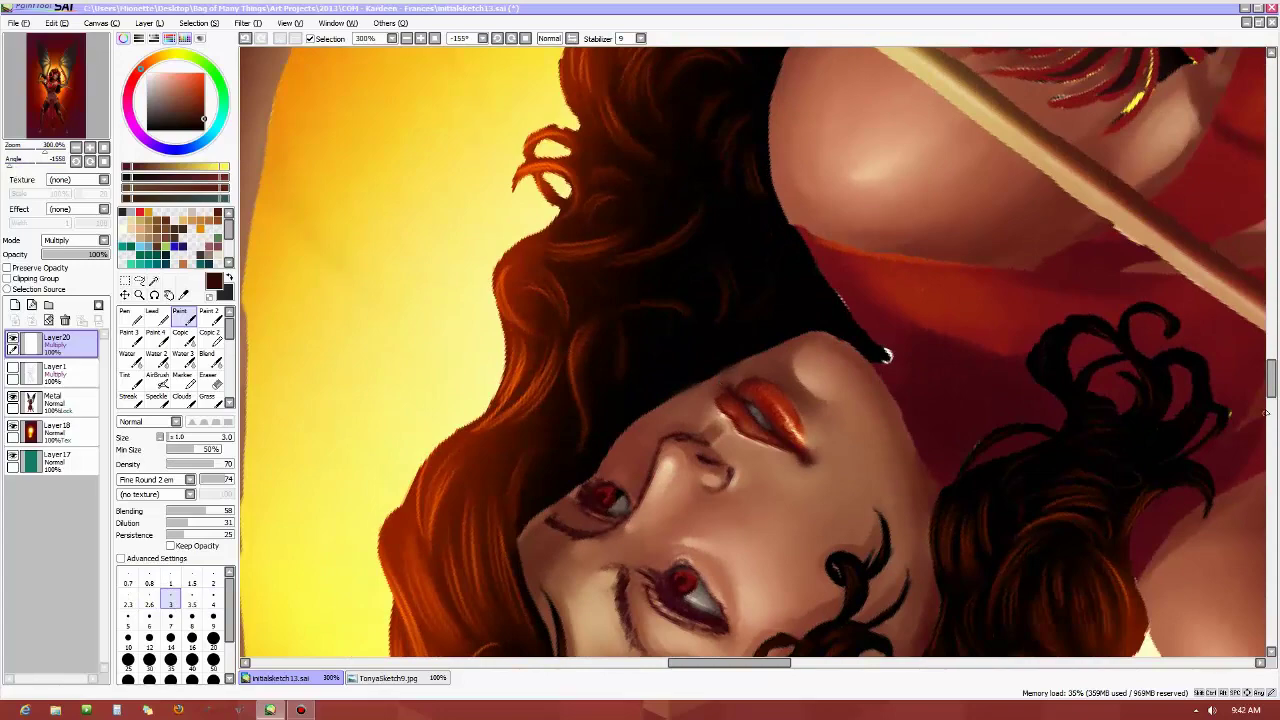
{"action": "scroll", "coordinate": [1265, 412], "scroll_direction": "down", "scroll_amount": 5}
{"action": "scroll", "coordinate": [1166, 578], "scroll_direction": "right", "scroll_amount": 1}
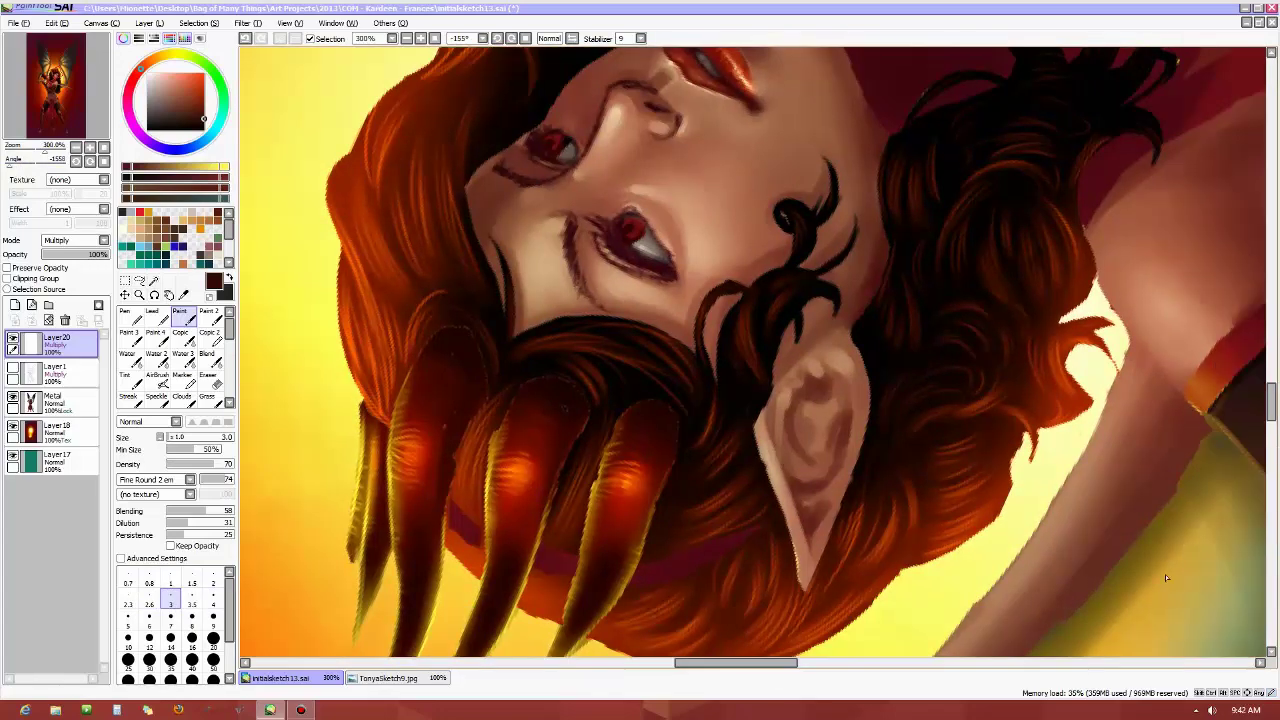
{"action": "scroll", "coordinate": [1272, 410], "scroll_direction": "up", "scroll_amount": 4}
{"action": "scroll", "coordinate": [1272, 407], "scroll_direction": "down", "scroll_amount": 1}
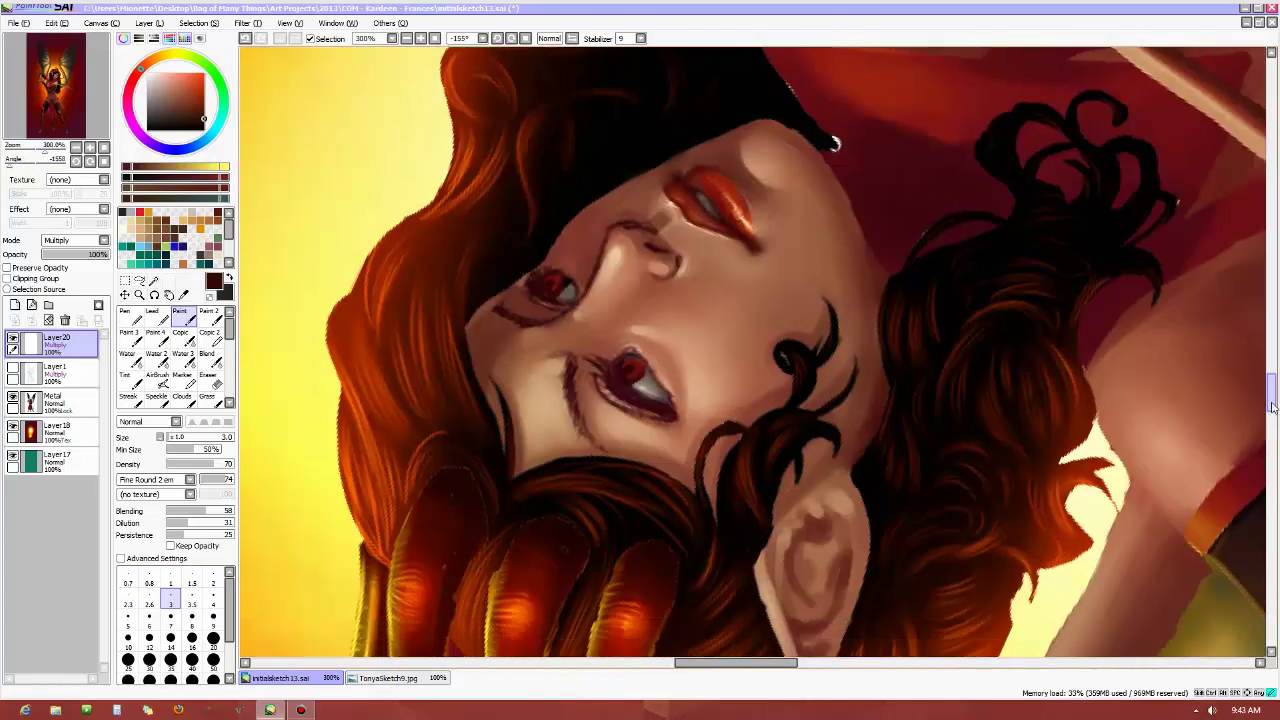
{"action": "left_click", "coordinate": [60, 402]}
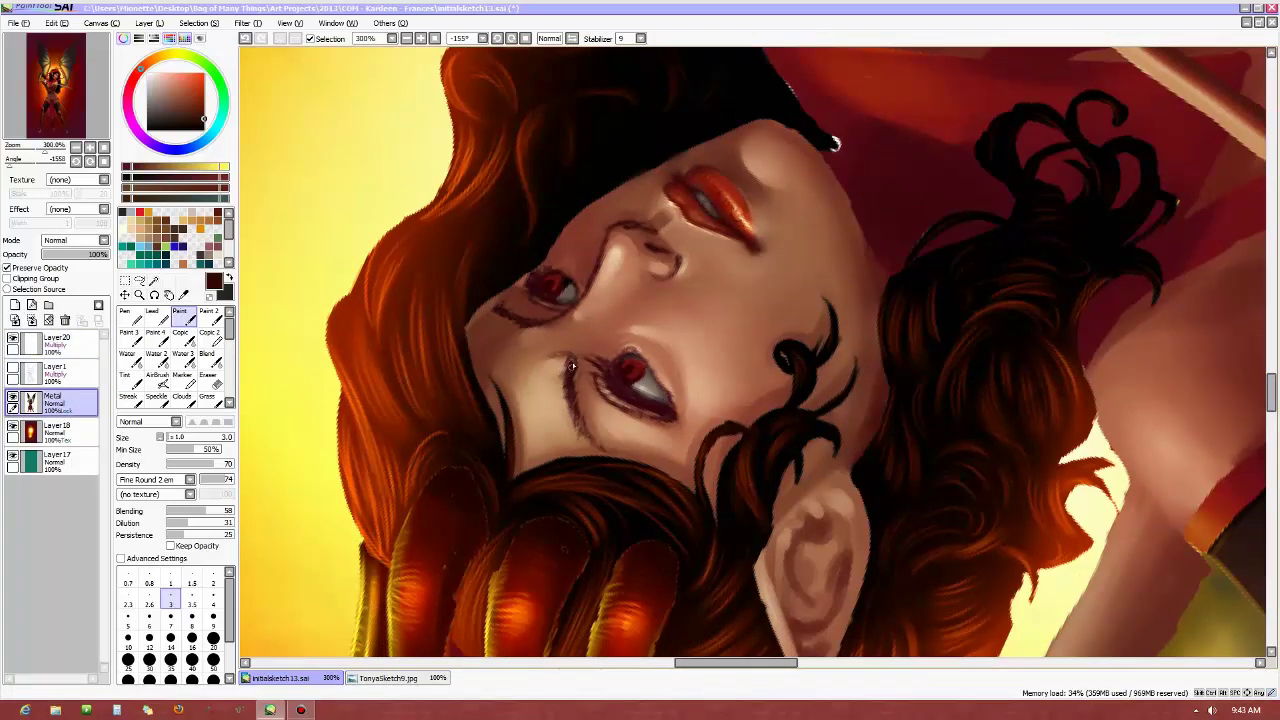
{"action": "left_click_drag", "start_coordinate": [572, 362], "coordinate": [573, 386]}
{"action": "left_click_drag", "start_coordinate": [500, 311], "coordinate": [526, 322]}
Hide Layer20 and build up the inner end of the near eyebrow with the Paint brush at size 2
{"action": "left_click", "coordinate": [13, 342]}
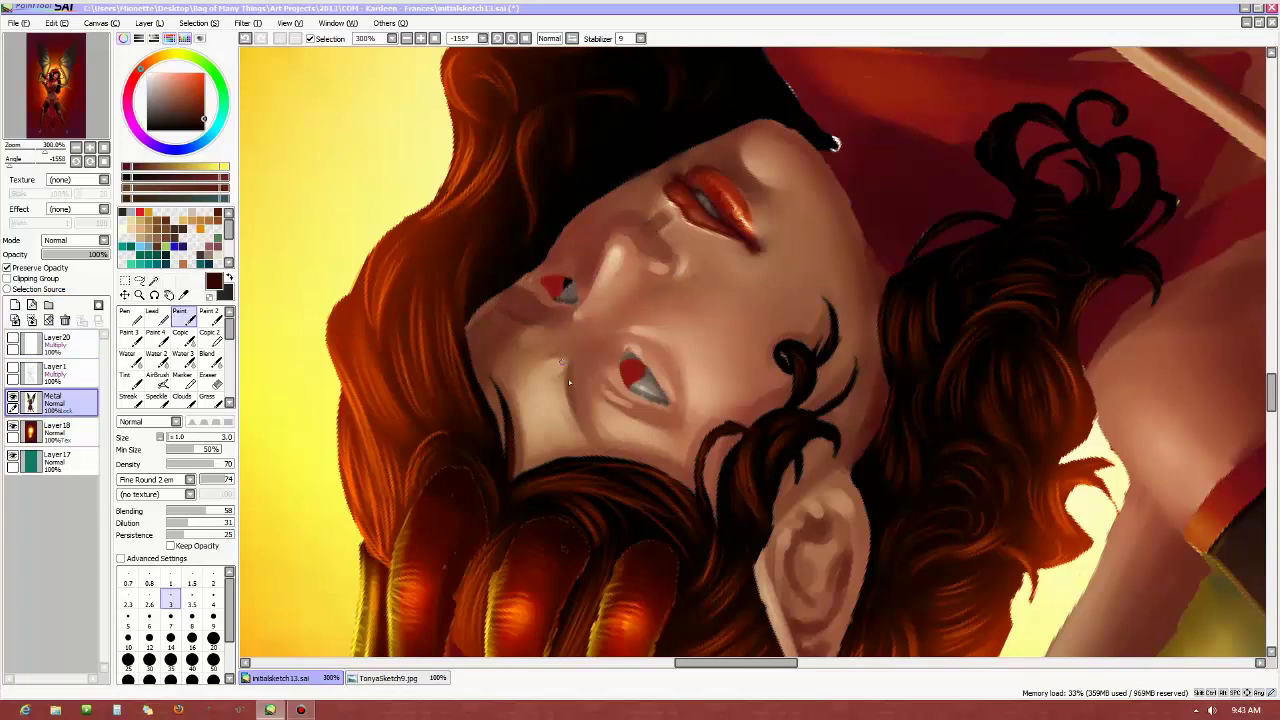
{"action": "key", "text": "bracketleft"}
{"action": "key", "text": "bracketleft"}
{"action": "key", "text": "bracketleft"}
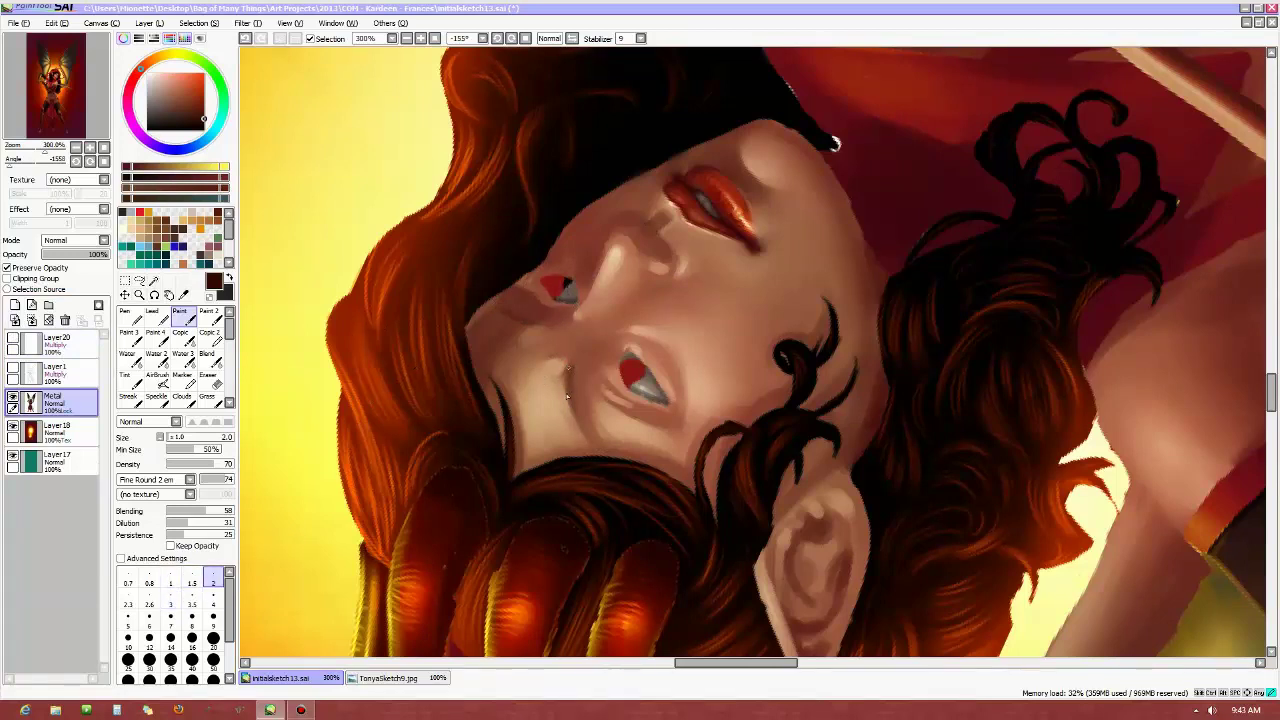
{"action": "left_click_drag", "start_coordinate": [566, 372], "coordinate": [568, 390]}
Draw the near eyebrow with the Pen at size 0.7, using the dark brown and a near-black sampled from the hair
{"action": "left_click", "coordinate": [131, 318]}
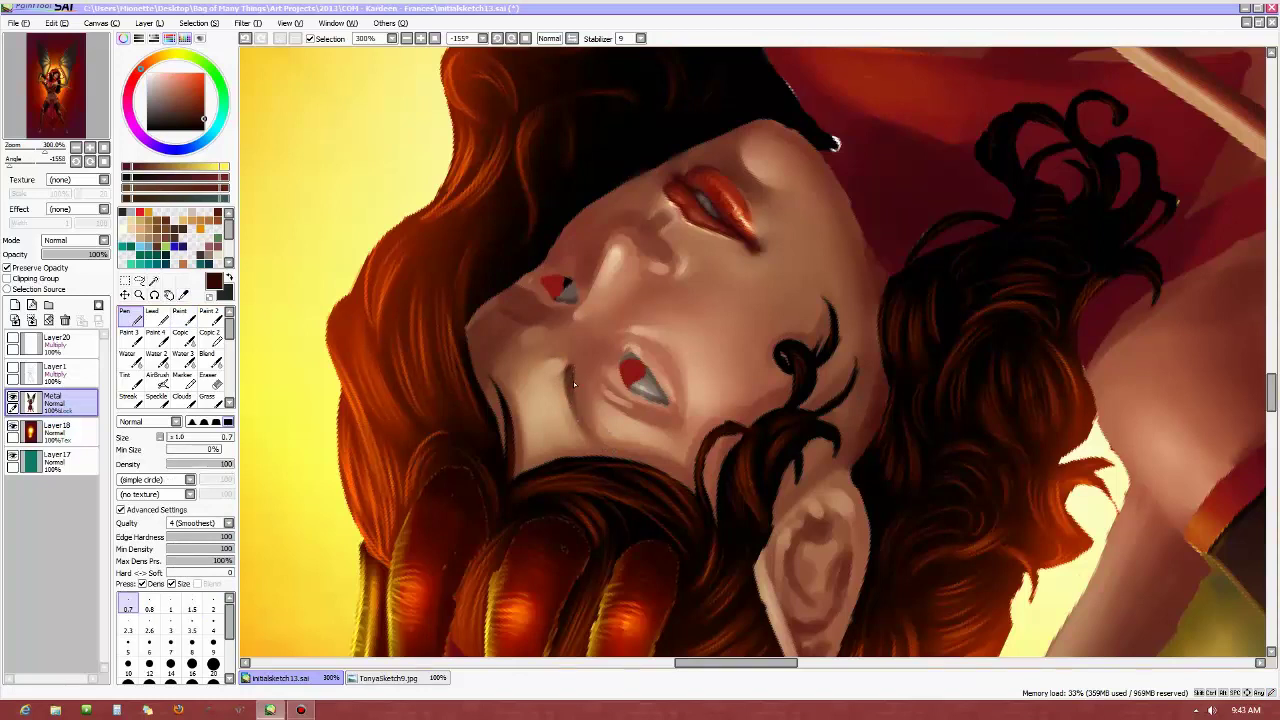
{"action": "left_click_drag", "start_coordinate": [565, 375], "coordinate": [573, 398]}
{"action": "left_click_drag", "start_coordinate": [565, 368], "coordinate": [573, 414]}
{"action": "left_click", "coordinate": [357, 345], "text": "alt"}
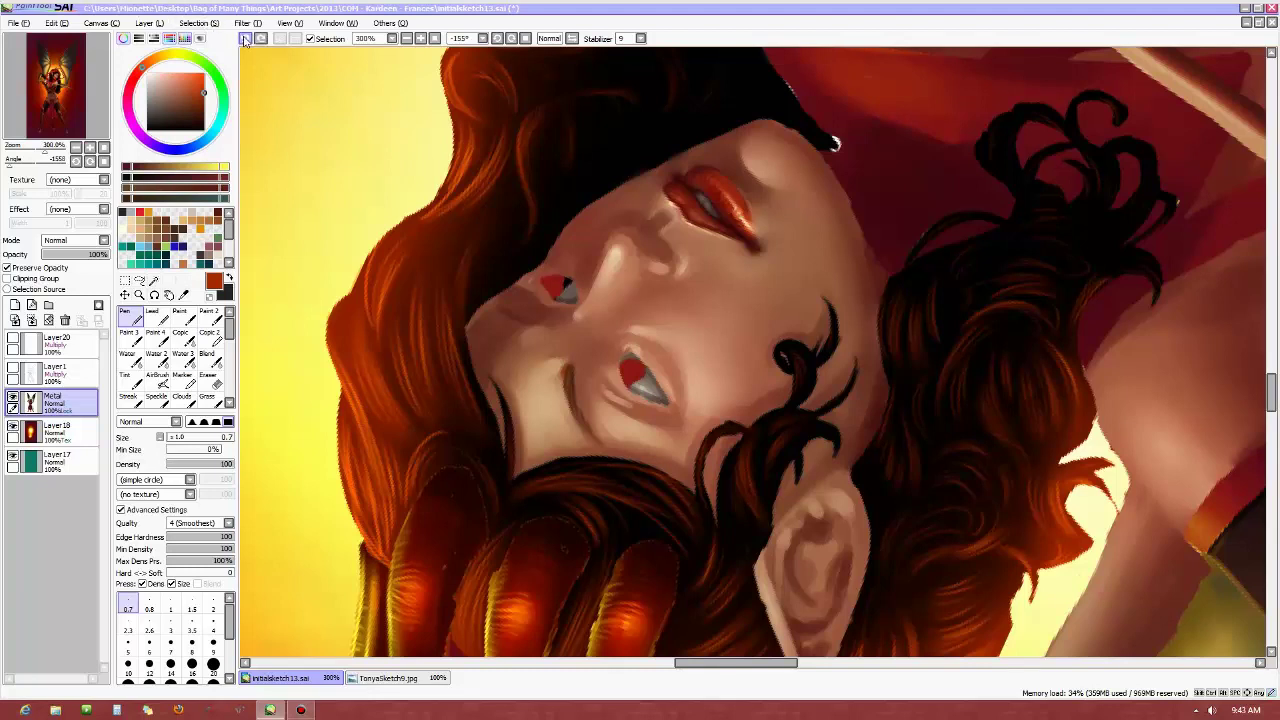
{"action": "left_click", "coordinate": [556, 160], "text": "alt"}
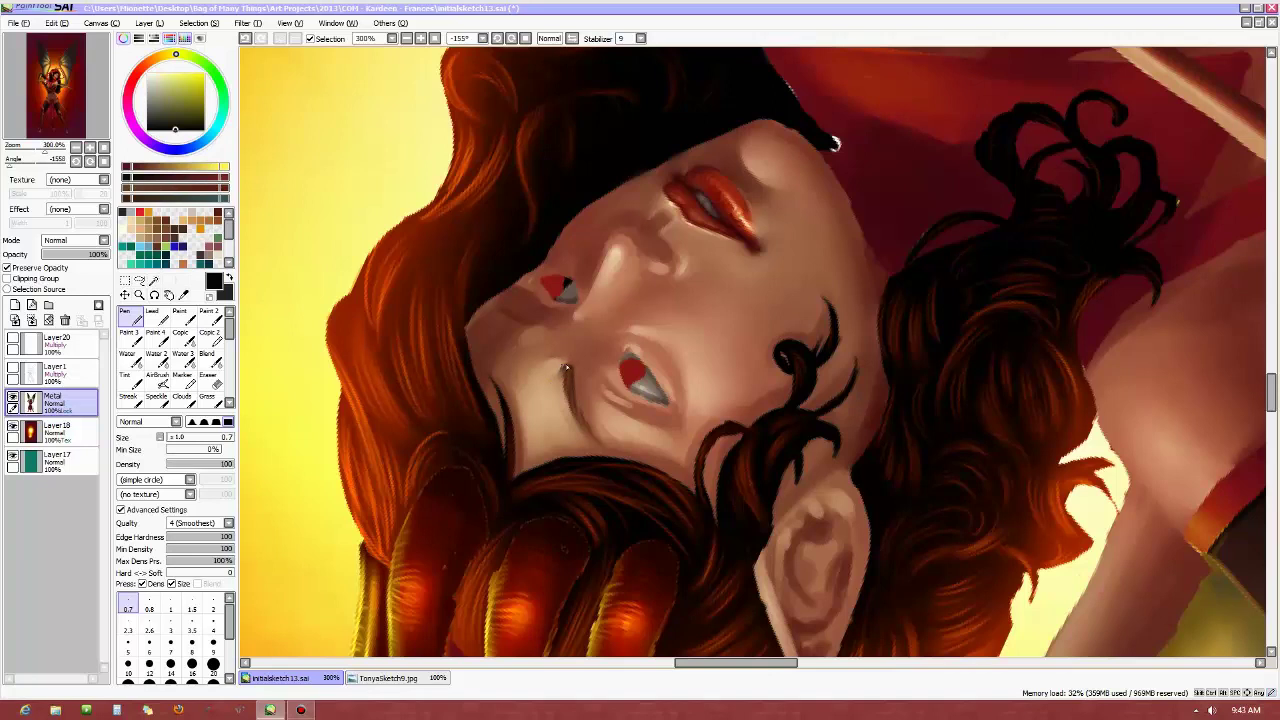
{"action": "mouse_move", "coordinate": [563, 368]}
{"action": "left_mouse_down"}
{"action": "mouse_move", "coordinate": [557, 381]}
{"action": "mouse_move", "coordinate": [582, 416]}
{"action": "left_mouse_up"}
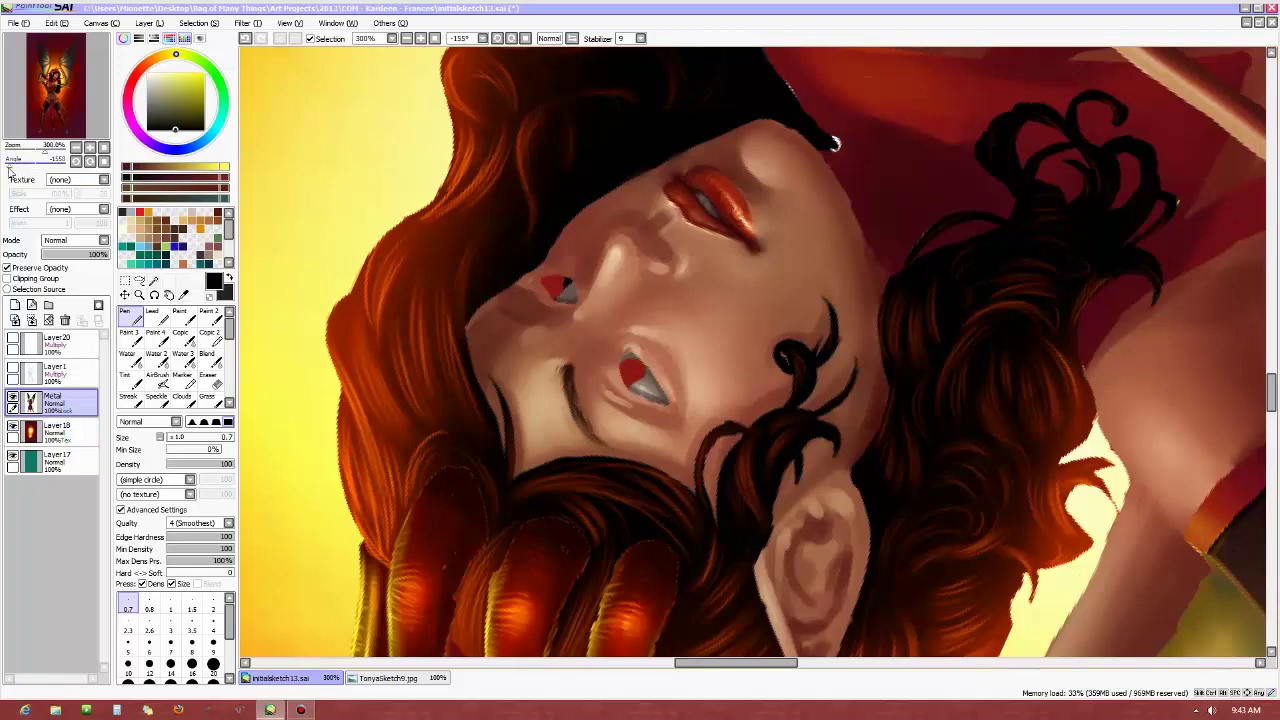
Draw the far eyebrow with fine near-black Pen strokes at size 0.7
{"action": "left_click_drag", "start_coordinate": [30, 160], "coordinate": [47, 158]}
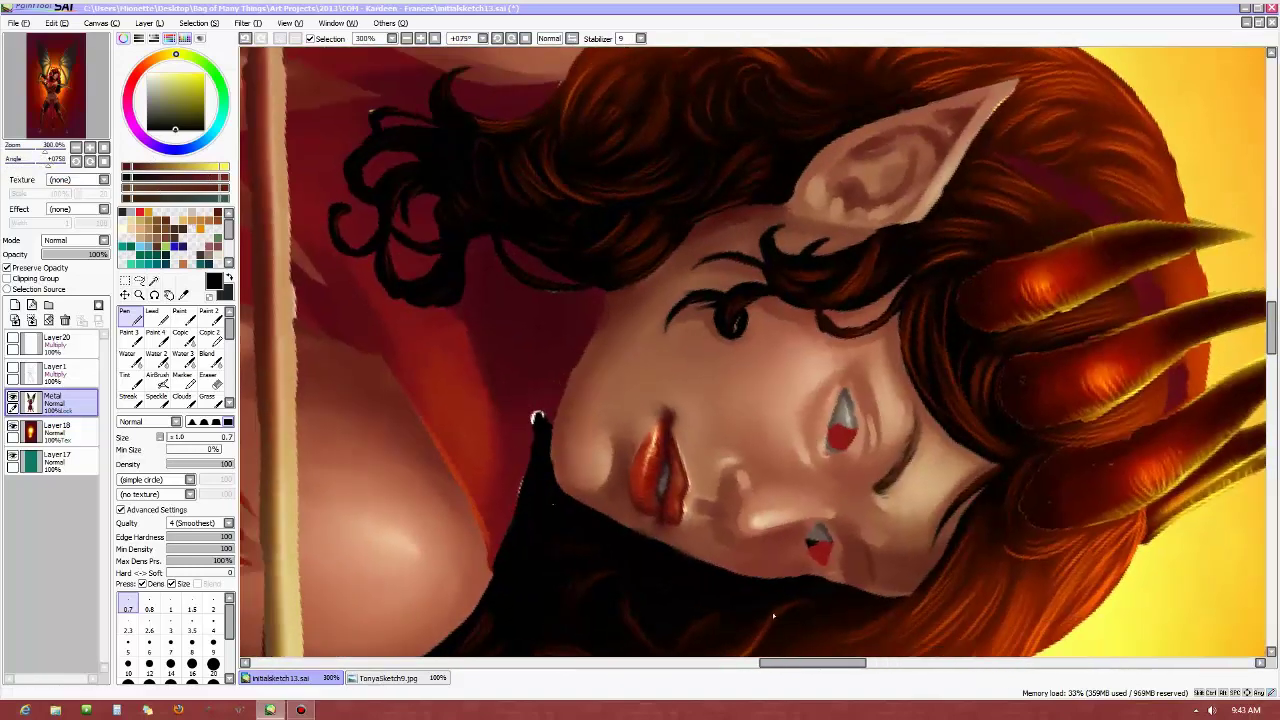
{"action": "left_click_drag", "start_coordinate": [800, 663], "coordinate": [858, 623]}
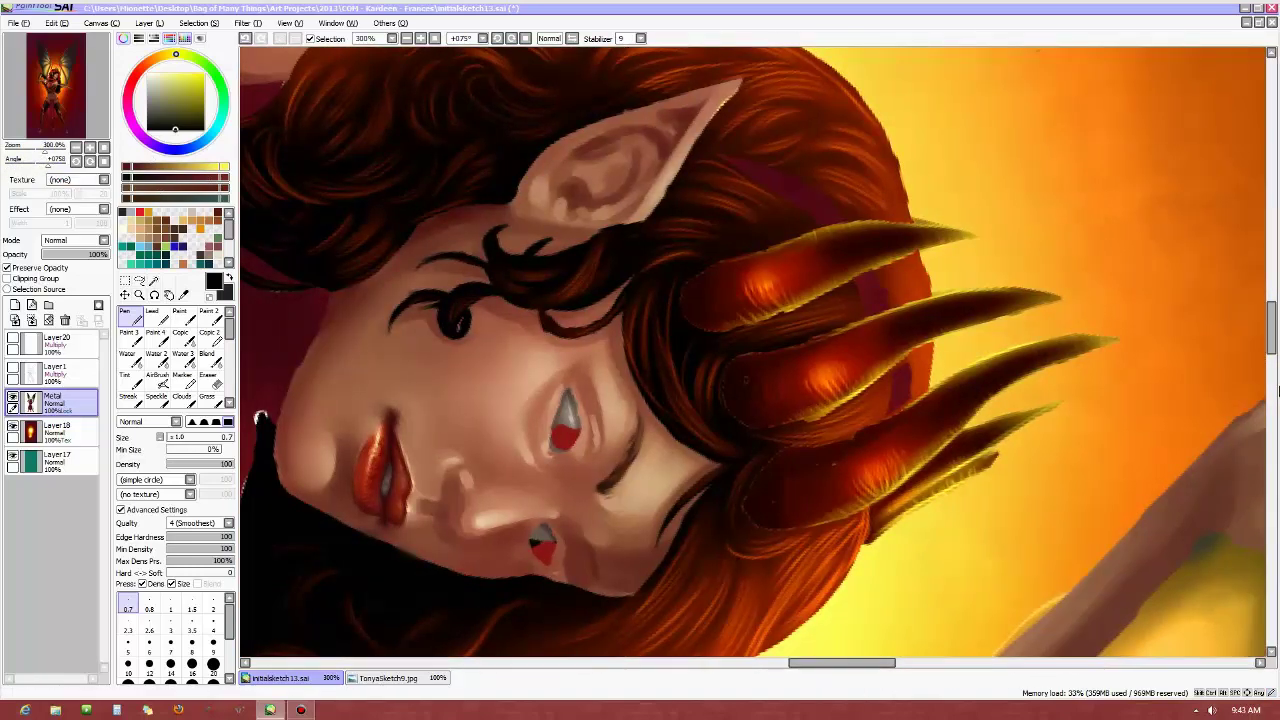
{"action": "scroll", "coordinate": [880, 366], "scroll_direction": "down", "scroll_amount": 5}
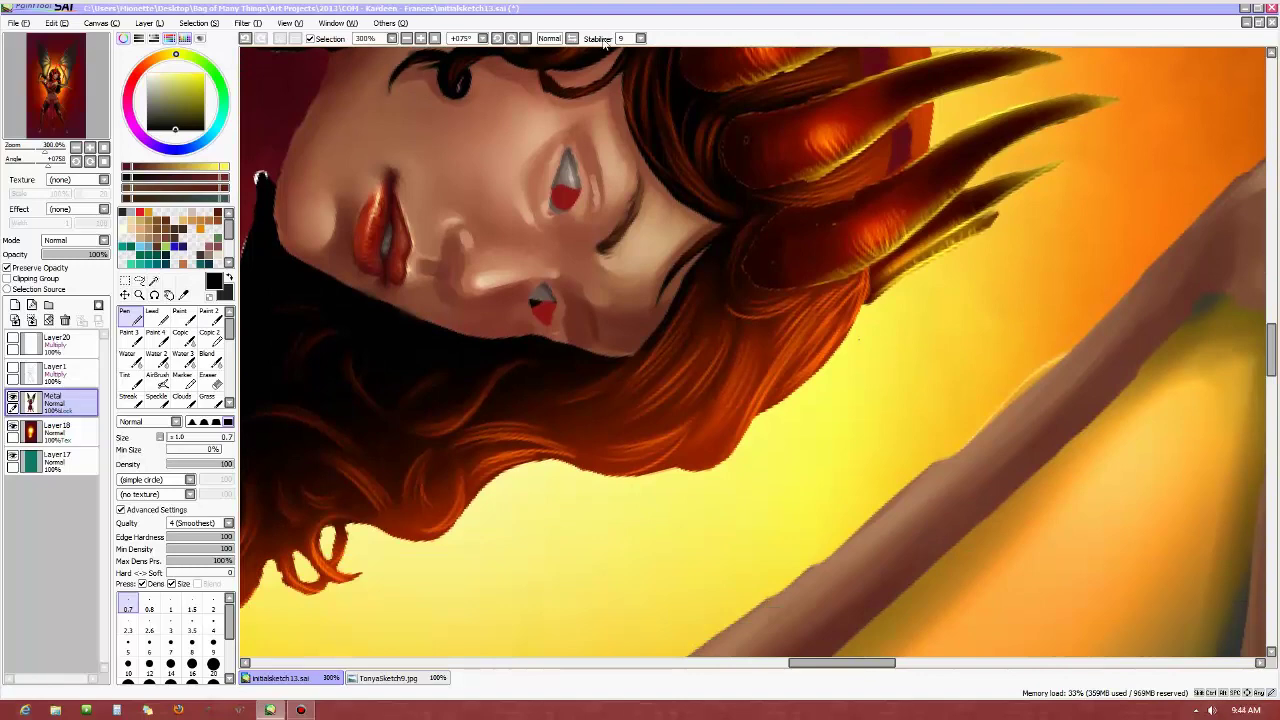
{"action": "scroll", "coordinate": [608, 179], "scroll_direction": "up", "scroll_amount": 1}
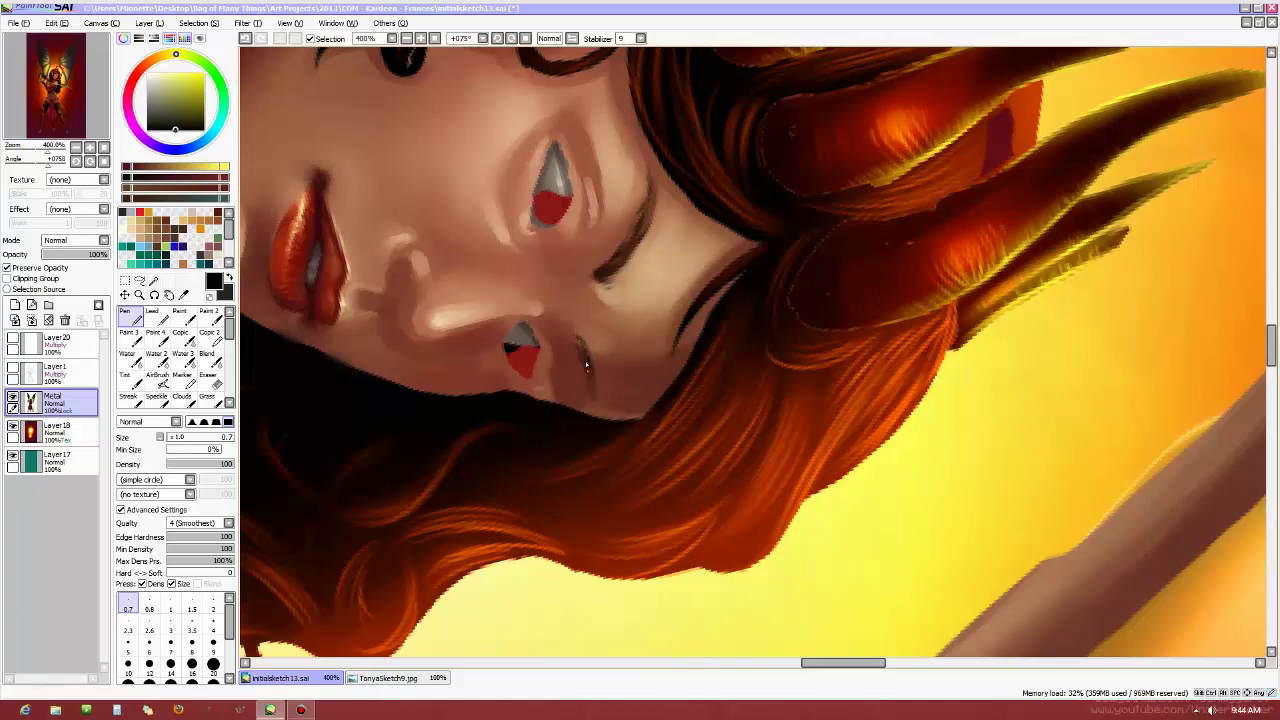
{"action": "left_click_drag", "start_coordinate": [584, 363], "coordinate": [590, 382]}
Undo the last stroke and touch up the near eyebrow's edge with the Pen in a sampled skin brown
{"action": "left_click", "coordinate": [640, 250], "text": "alt"}
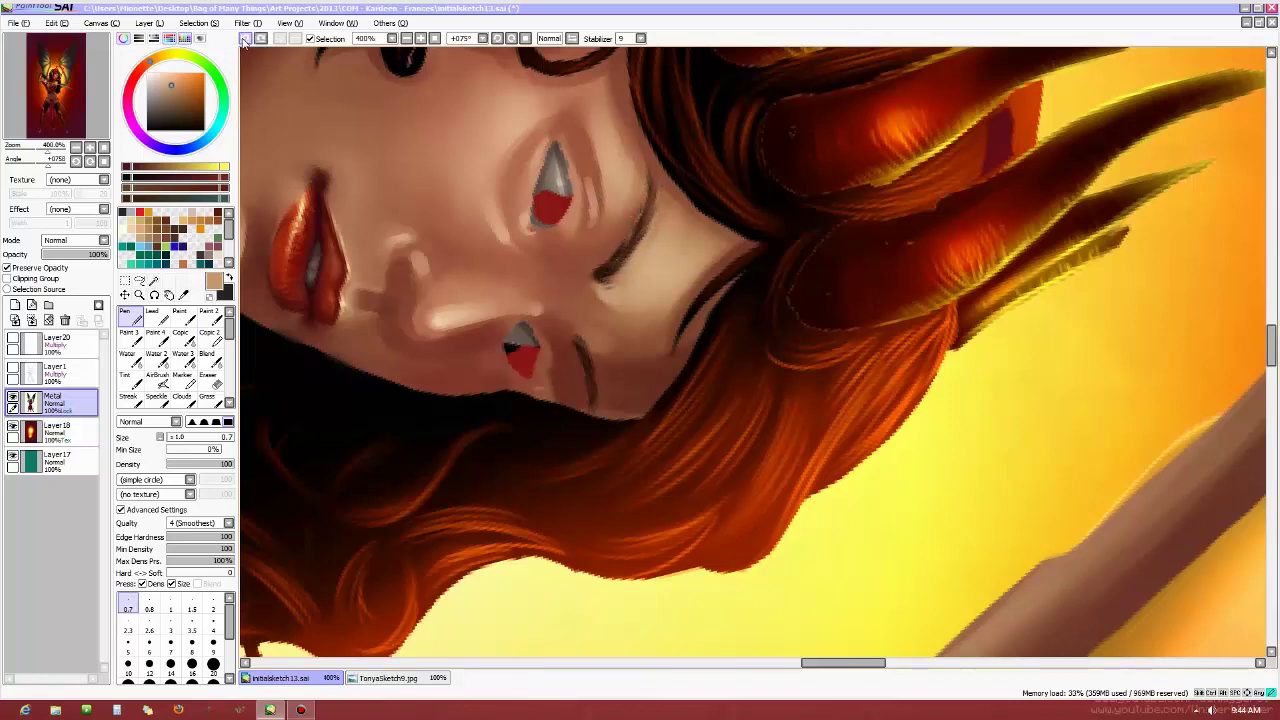
{"action": "key", "text": "ctrl+z"}
{"action": "left_click", "coordinate": [611, 246], "text": "alt"}
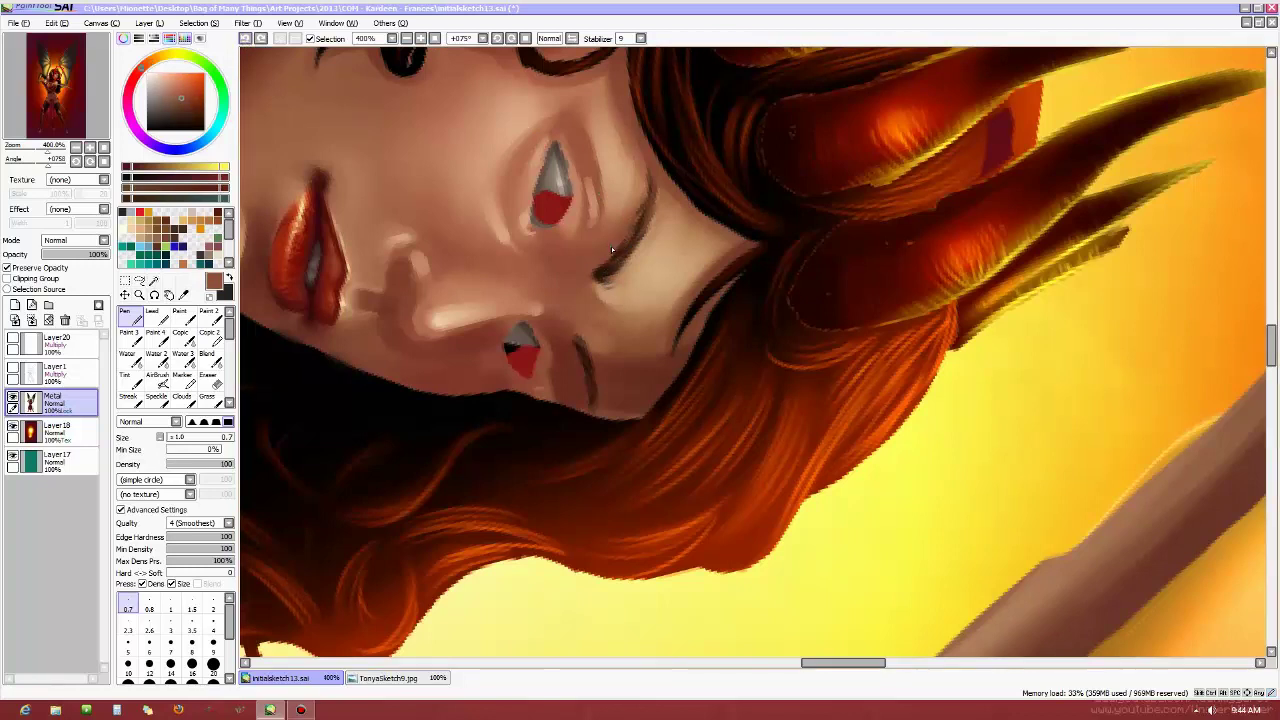
{"action": "mouse_move", "coordinate": [645, 197]}
{"action": "left_mouse_down"}
{"action": "mouse_move", "coordinate": [625, 236]}
{"action": "mouse_move", "coordinate": [637, 204]}
{"action": "left_mouse_up"}
Reset the canvas rotation and refine the far eyebrow with a reddish brown sampled beside it
{"action": "left_click", "coordinate": [104, 161]}
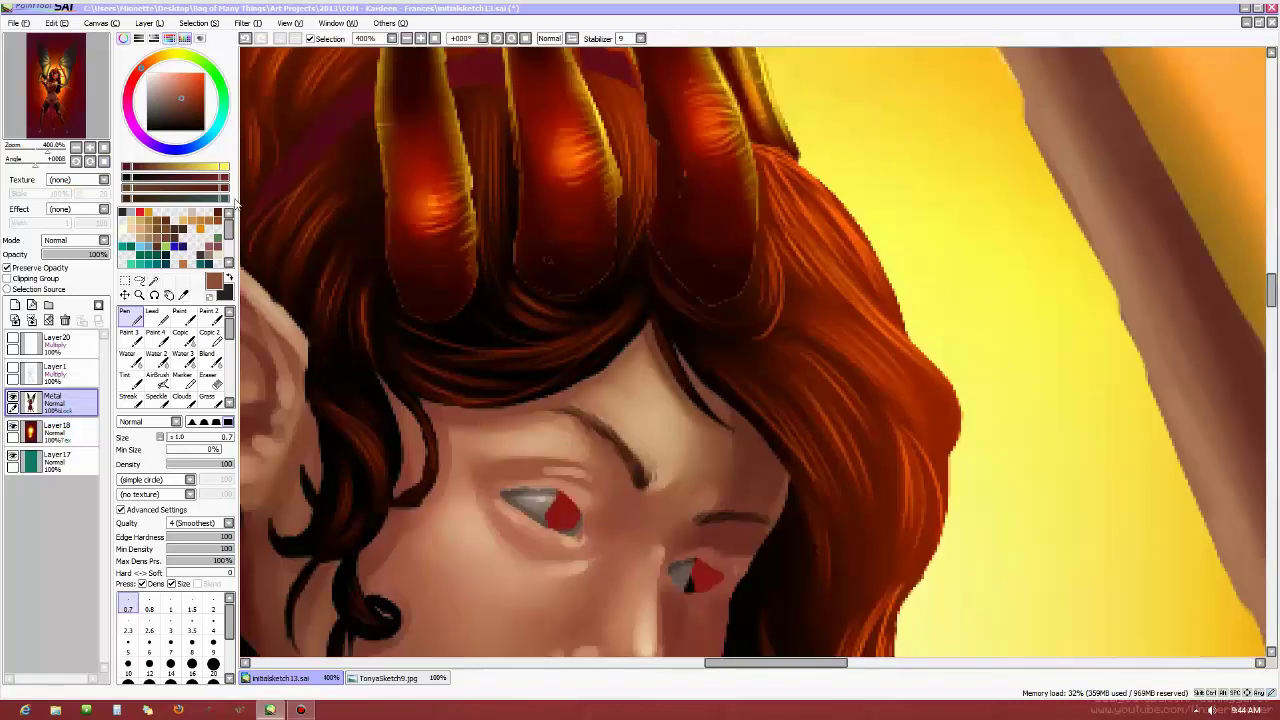
{"action": "scroll", "coordinate": [820, 575], "scroll_direction": "up", "scroll_amount": 1}
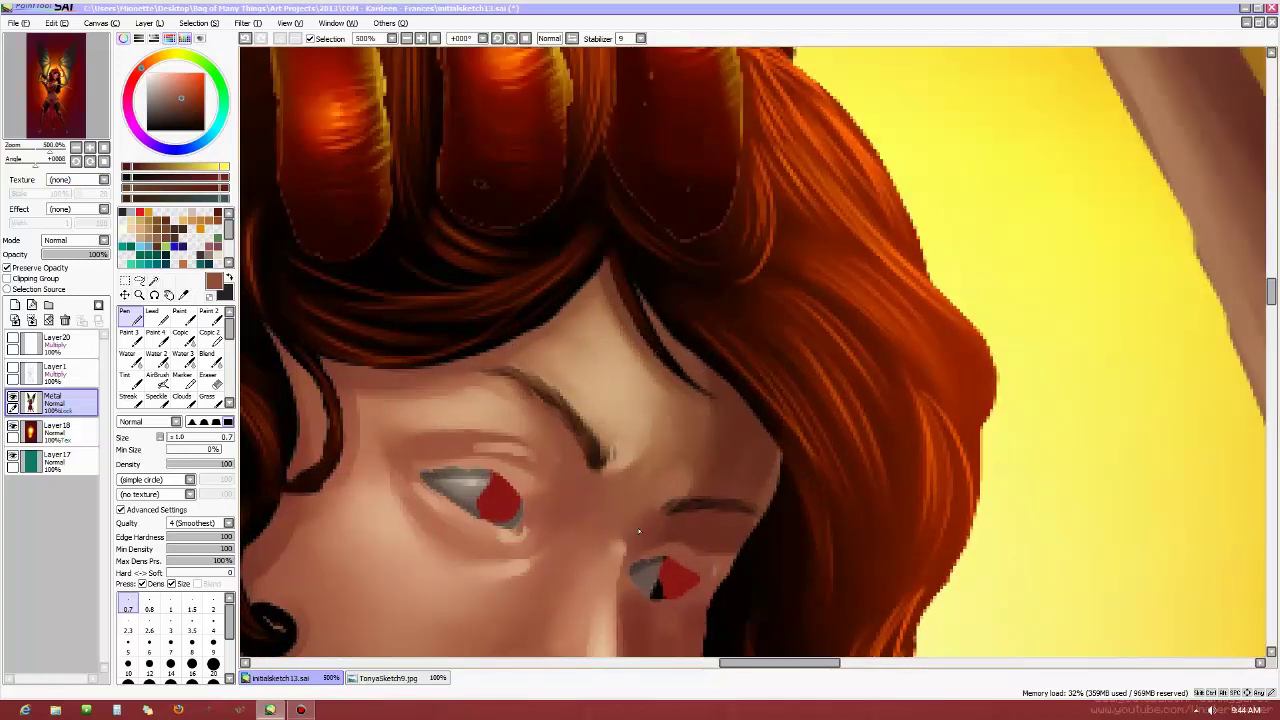
{"action": "left_click", "coordinate": [726, 520], "text": "alt"}
Rotate the canvas to -63° and sample a light tan skin tone from the forehead beside the near eyebrow
{"action": "scroll", "coordinate": [807, 472], "scroll_direction": "down", "scroll_amount": 5}
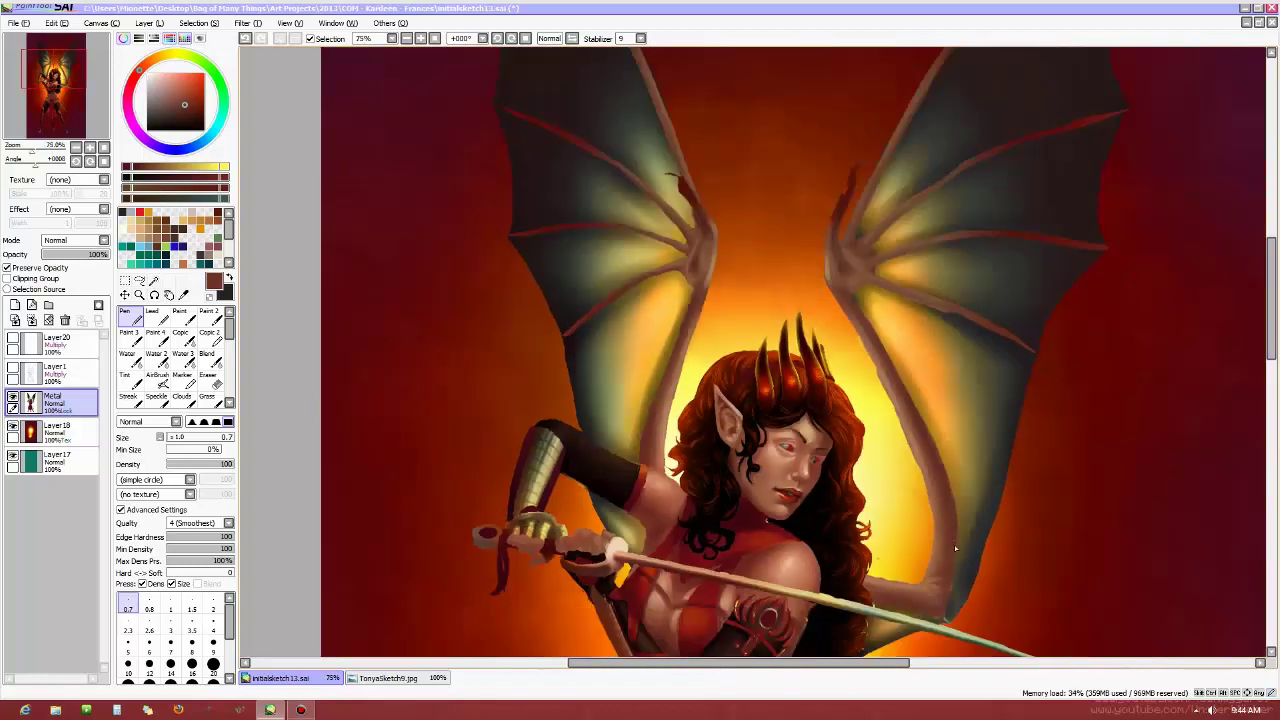
{"action": "scroll", "coordinate": [1041, 577], "scroll_direction": "up", "scroll_amount": 2}
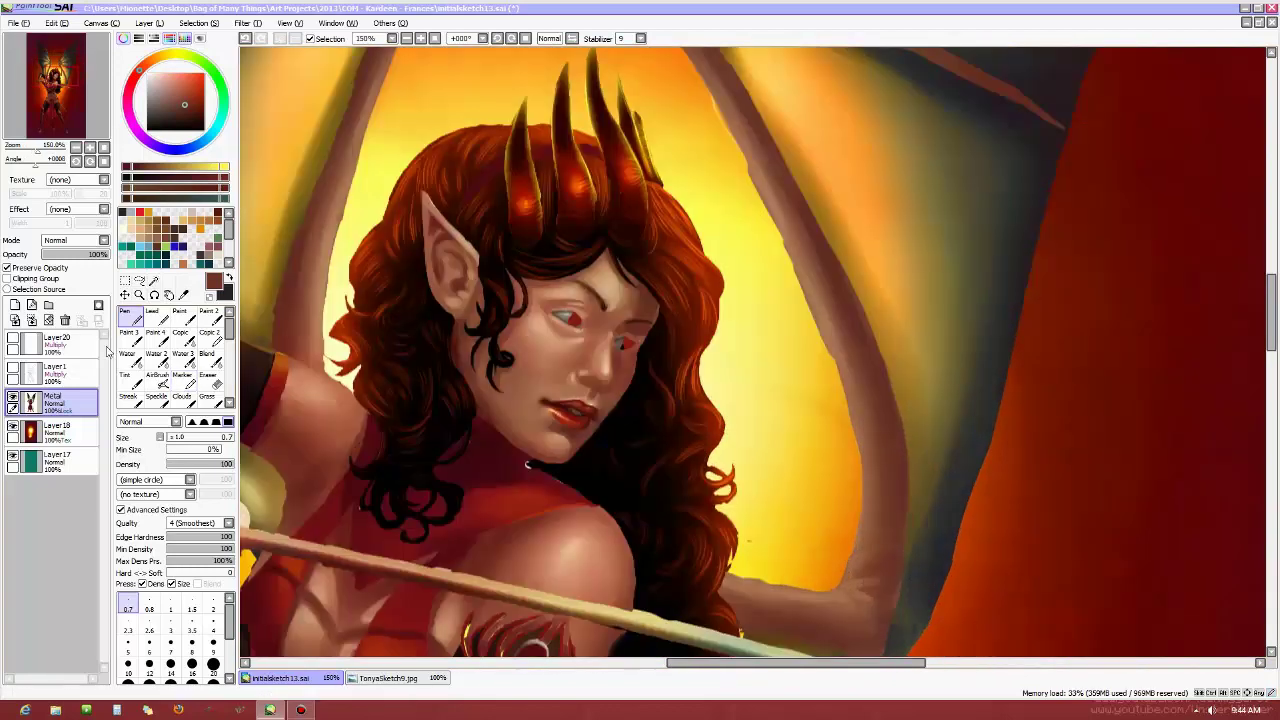
{"action": "left_click_drag", "start_coordinate": [9, 161], "coordinate": [33, 181]}
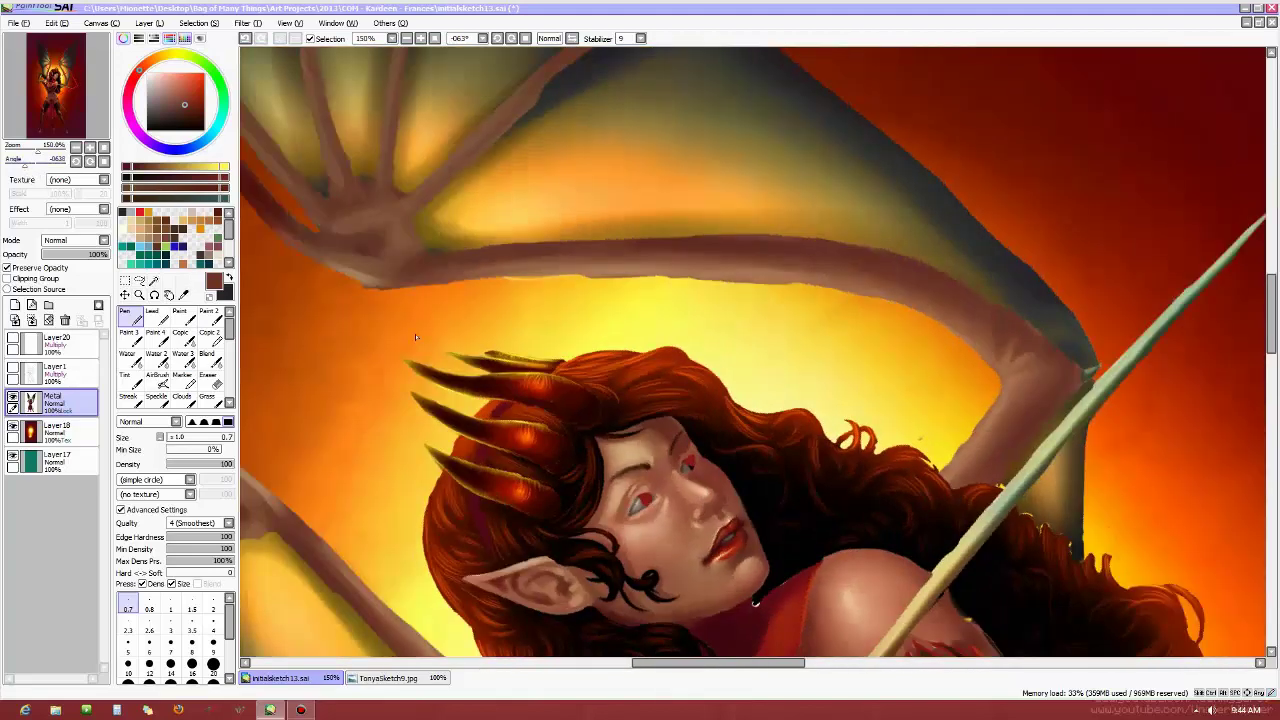
{"action": "scroll", "coordinate": [686, 457], "scroll_direction": "up", "scroll_amount": 3}
{"action": "left_click", "coordinate": [612, 464], "text": "alt"}
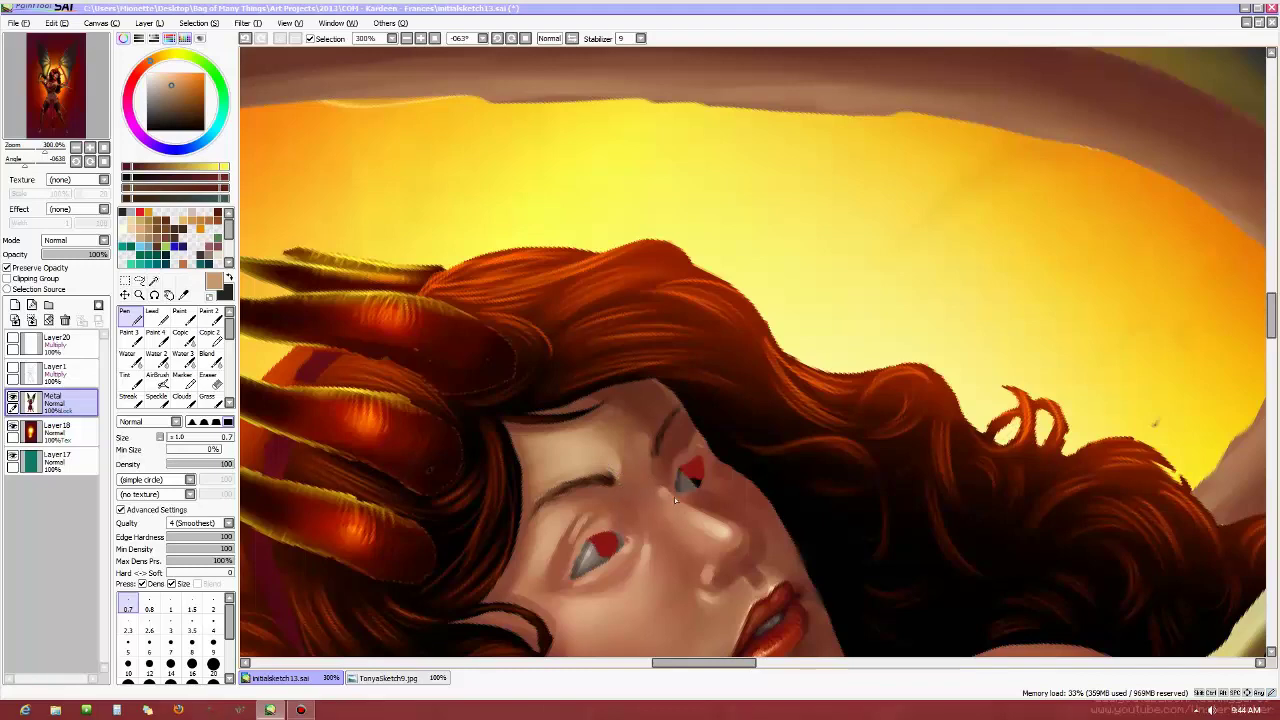
{"action": "scroll", "coordinate": [675, 498], "scroll_direction": "down", "scroll_amount": 1}
{"action": "scroll", "coordinate": [700, 485], "scroll_direction": "down", "scroll_amount": 3}
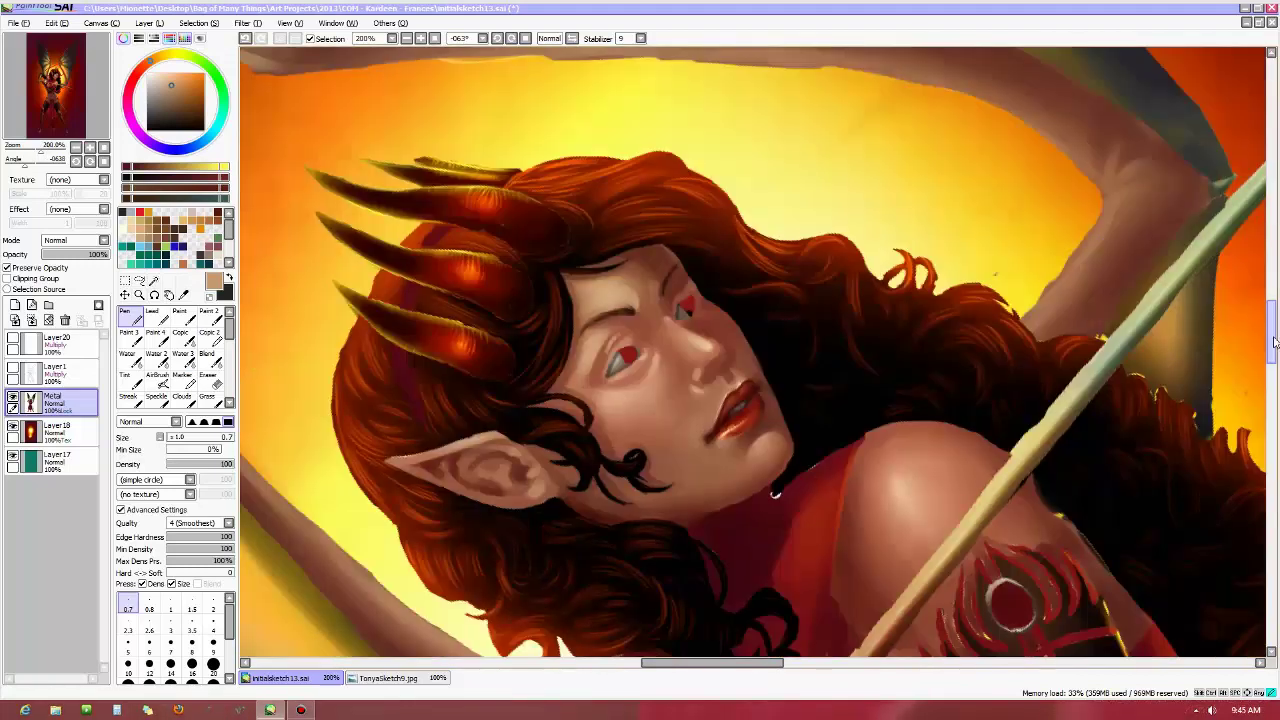
Show Layer20 and make it the active layer for the Eraser at size 9
{"action": "left_click", "coordinate": [13, 342]}
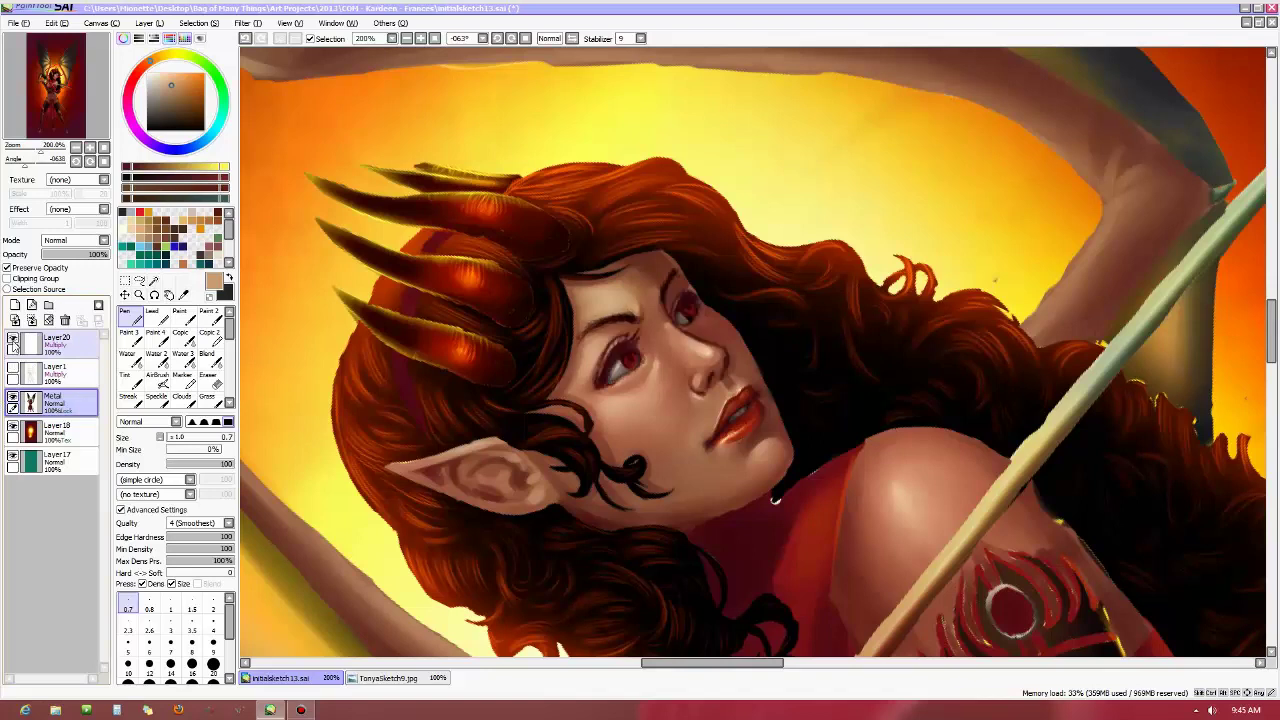
{"action": "left_click", "coordinate": [56, 342]}
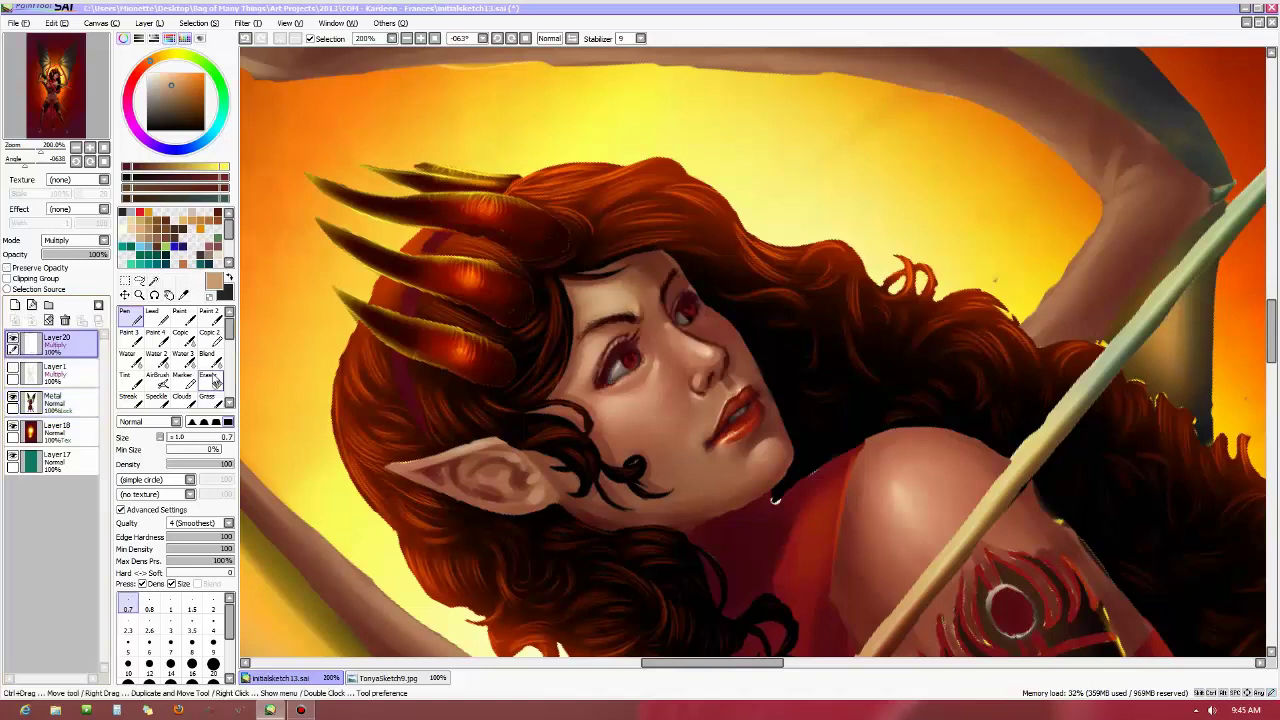
{"action": "left_click", "coordinate": [208, 378]}
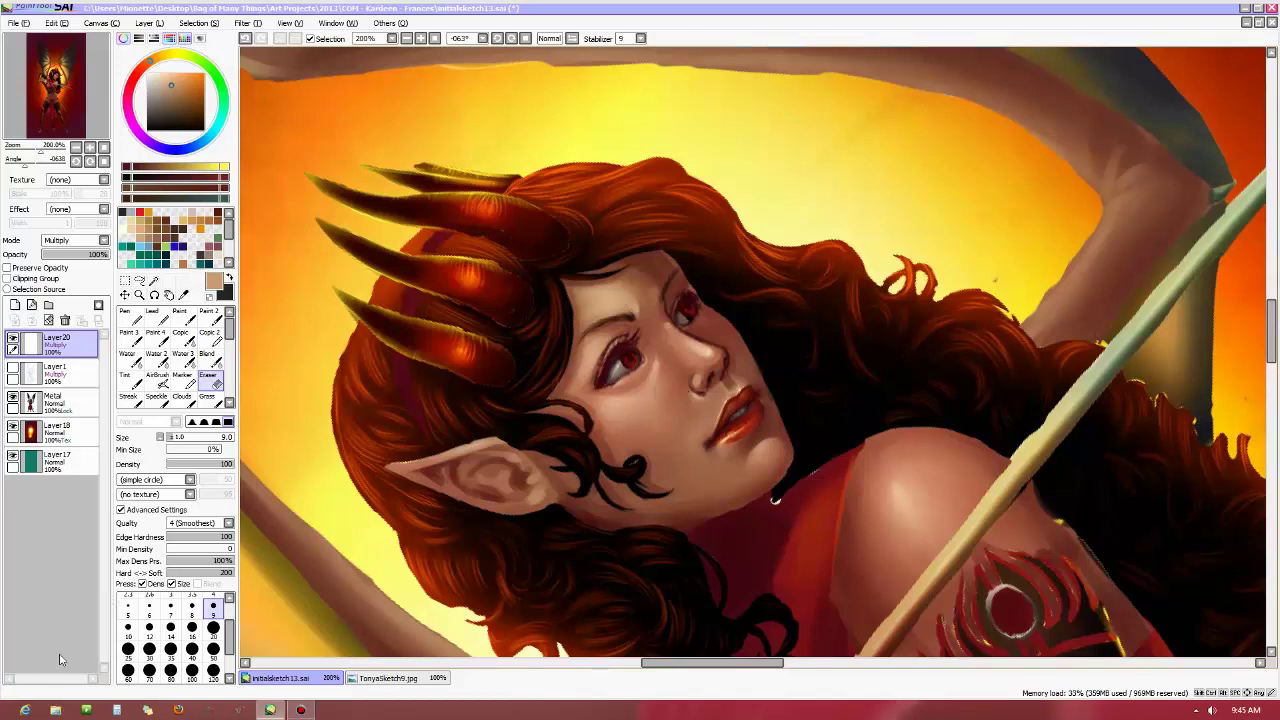
Switch to File Explorer, check the video files in the PaintingKardeen folder under Bag of Many Things, and return to PaintTool SAI
{"action": "left_click", "coordinate": [55, 711]}
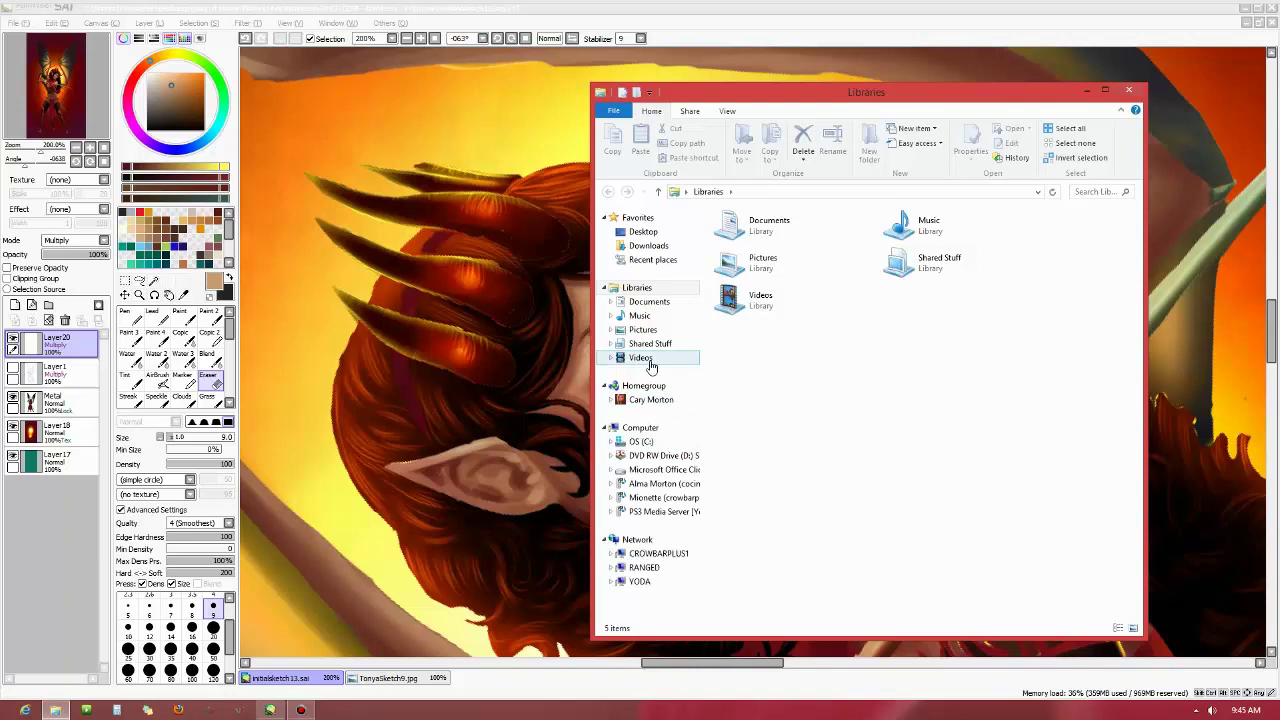
{"action": "left_click", "coordinate": [645, 238]}
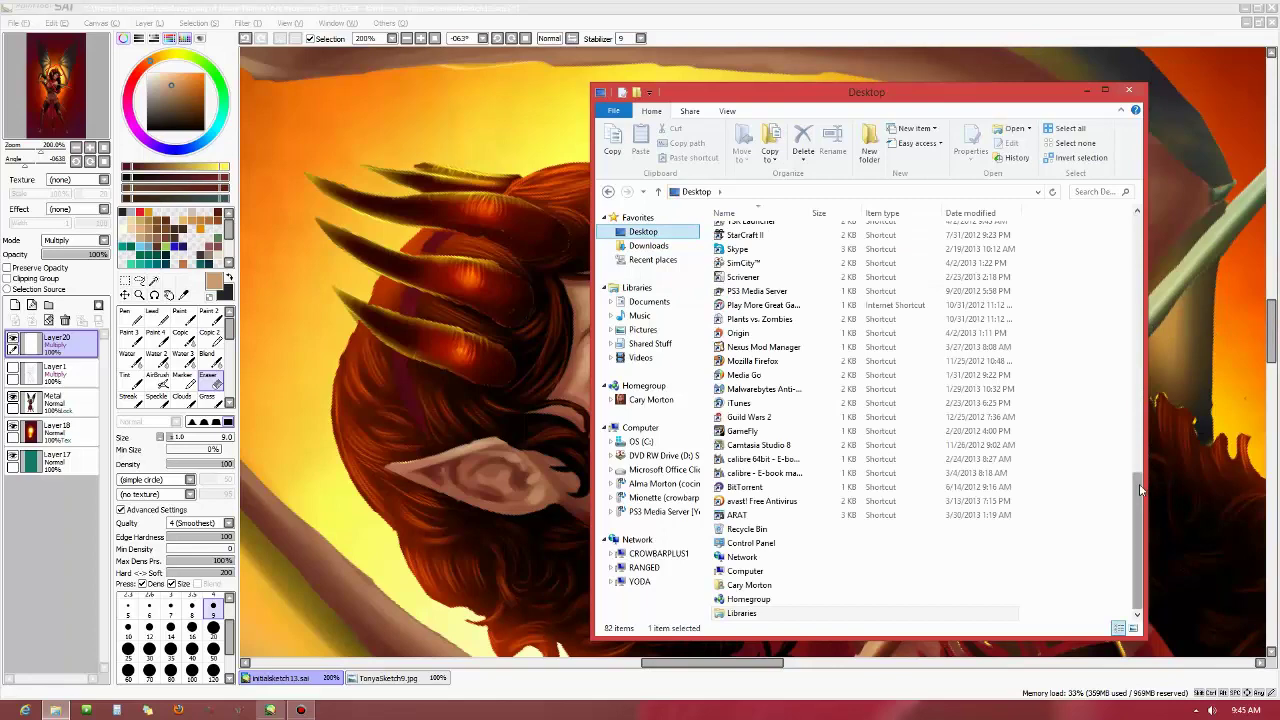
{"action": "scroll", "coordinate": [1139, 483], "scroll_direction": "up", "scroll_amount": 8}
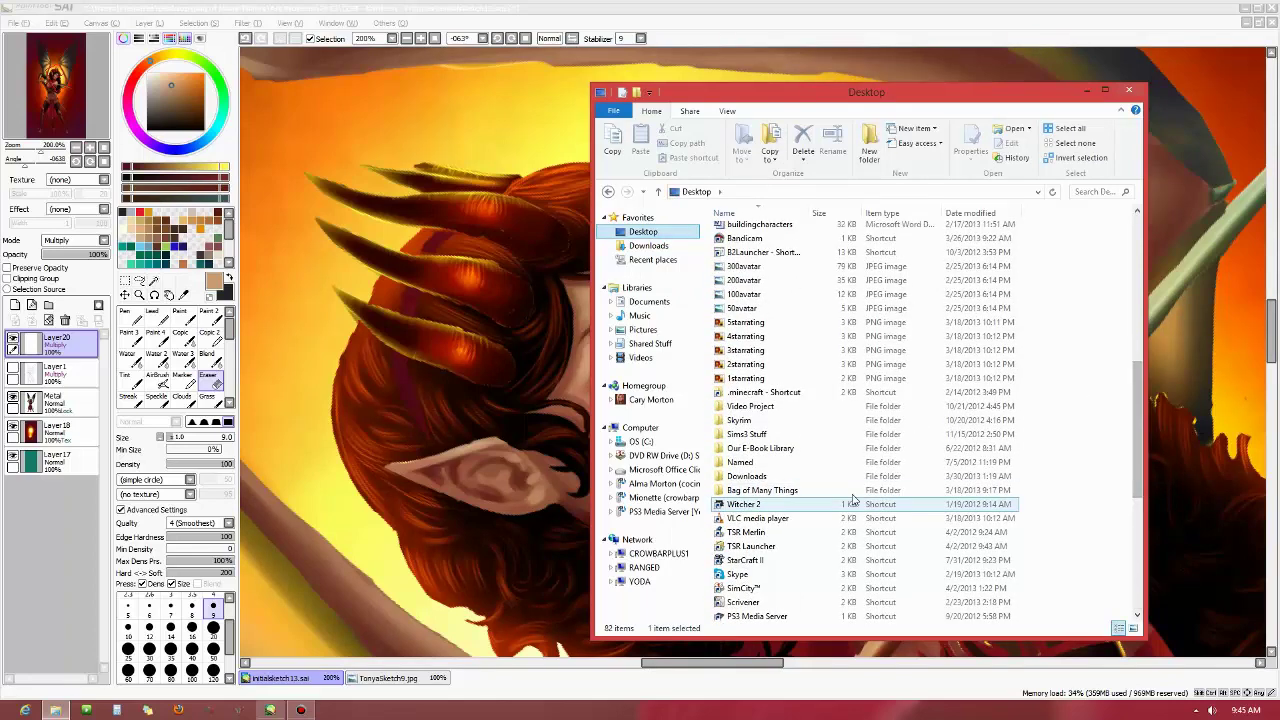
{"action": "left_click", "coordinate": [838, 490]}
{"action": "double_click", "coordinate": [838, 490]}
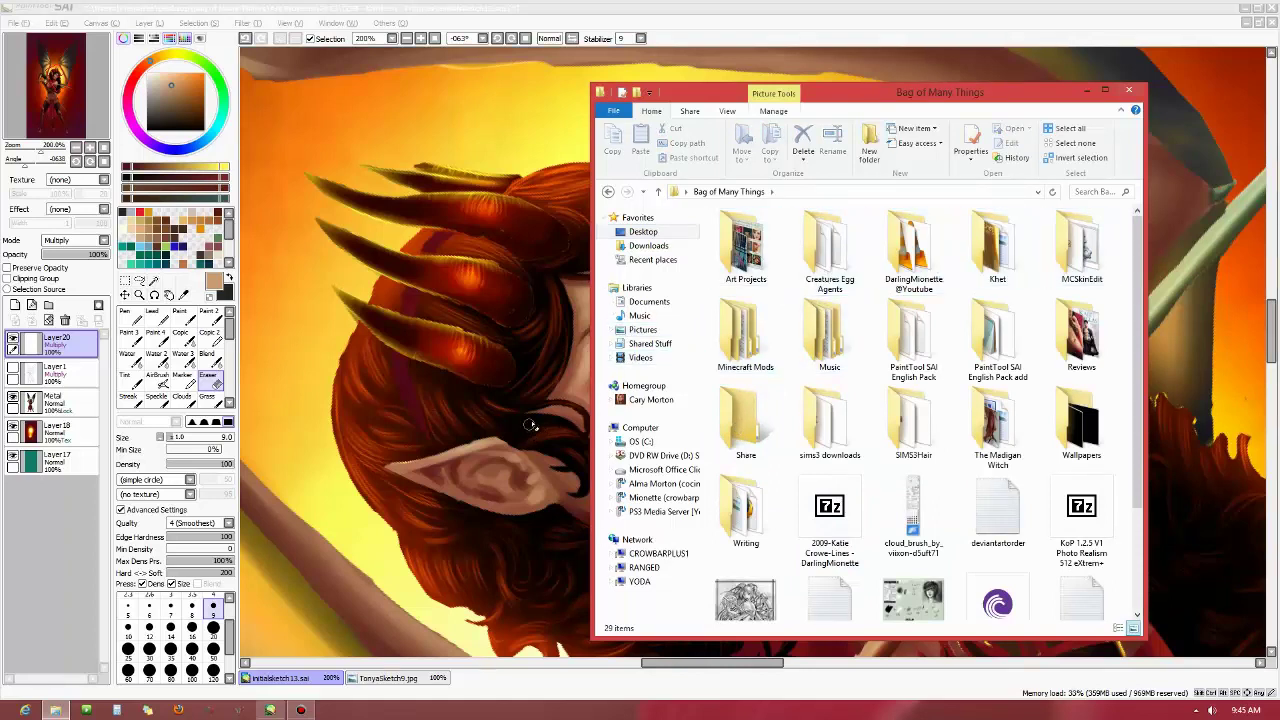
{"action": "double_click", "coordinate": [913, 248]}
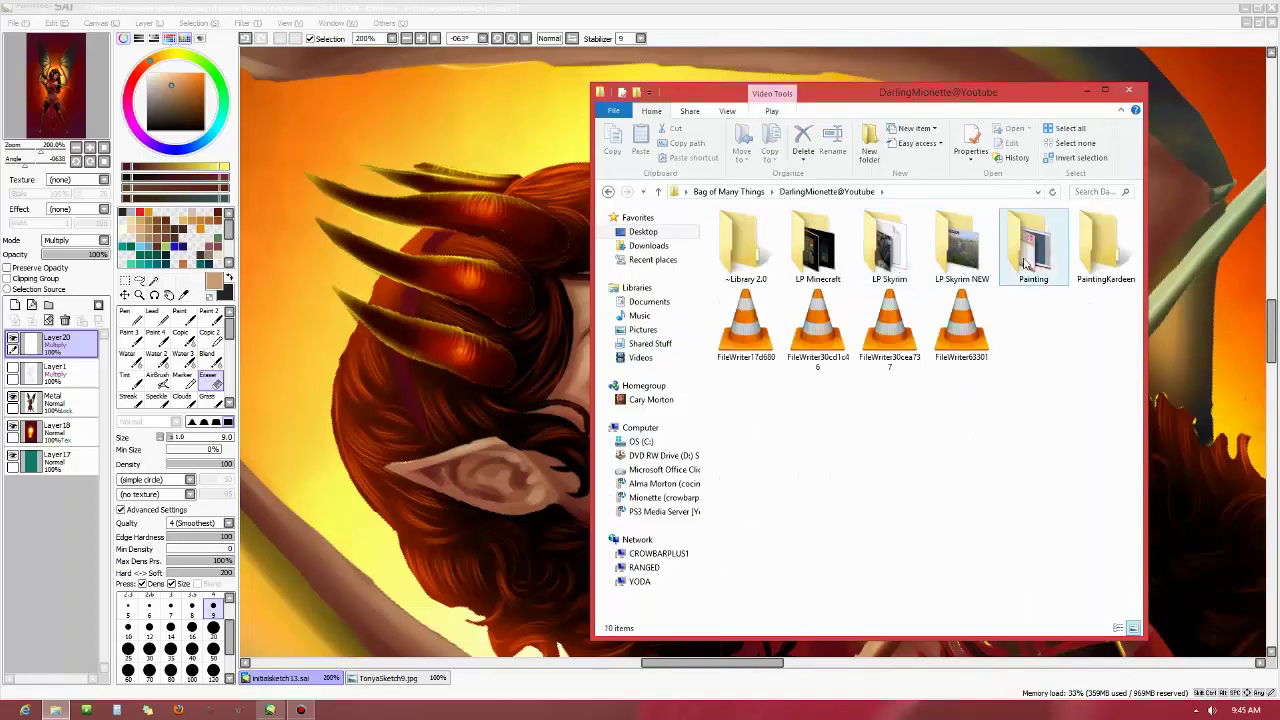
{"action": "double_click", "coordinate": [1108, 258]}
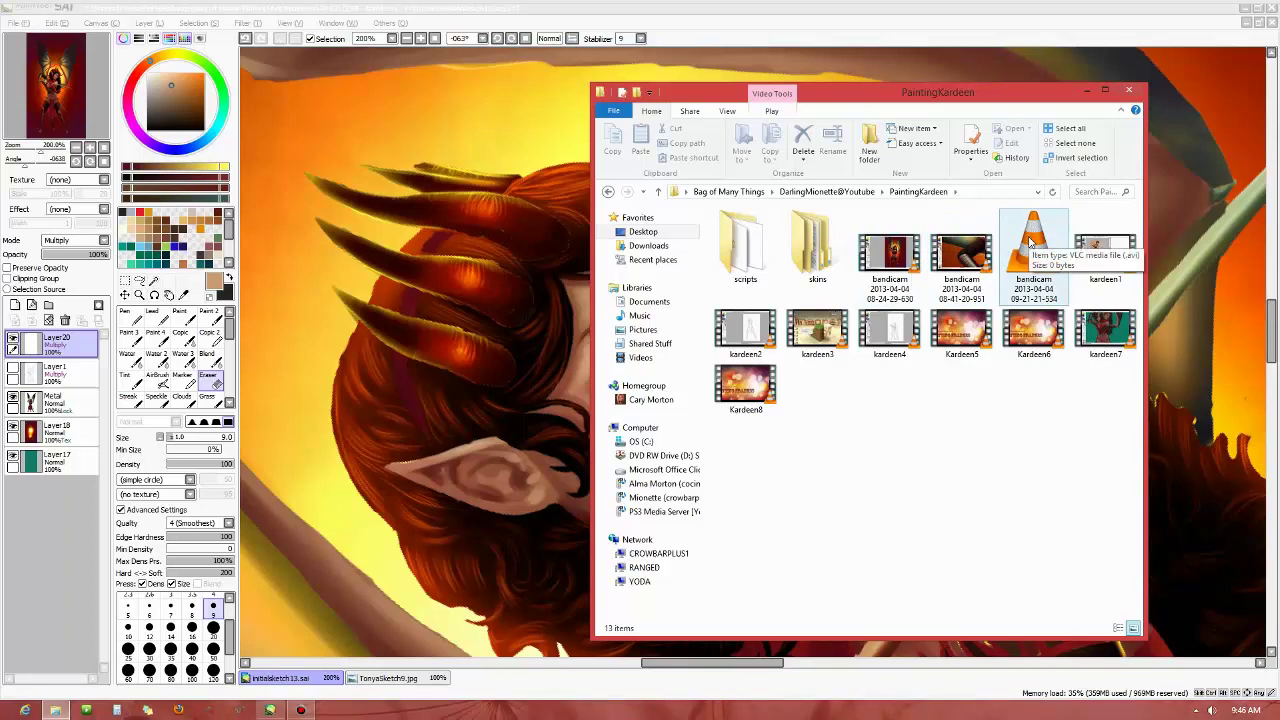
{"action": "left_click", "coordinate": [986, 9]}
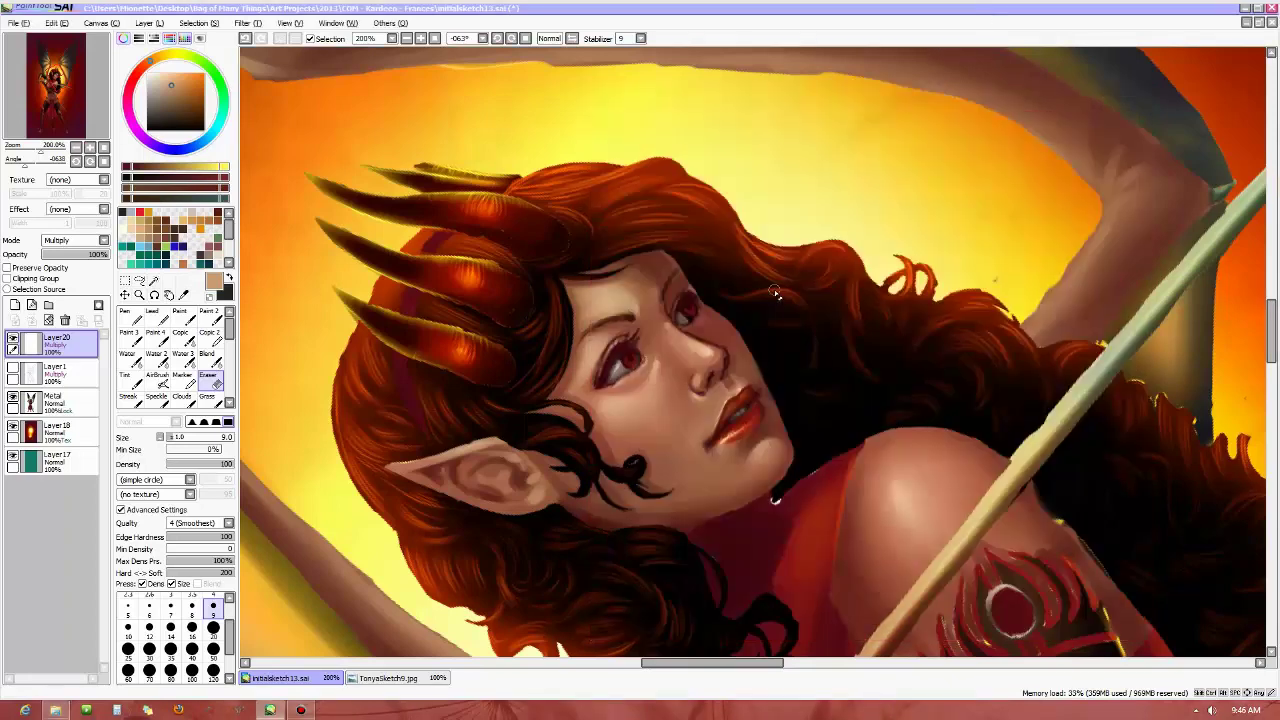
Rotate the canvas to -71° and compare the face with Layer20 hidden and shown
{"action": "left_click", "coordinate": [104, 161]}
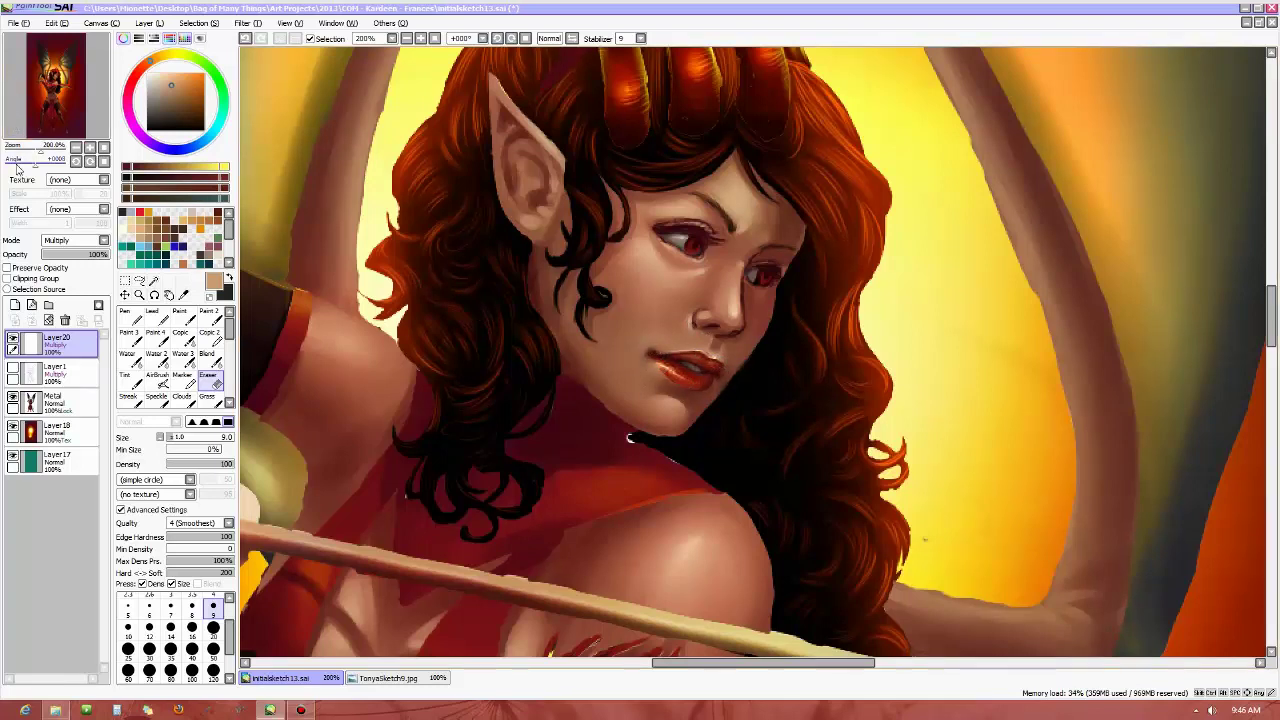
{"action": "left_click_drag", "start_coordinate": [38, 159], "coordinate": [18, 159]}
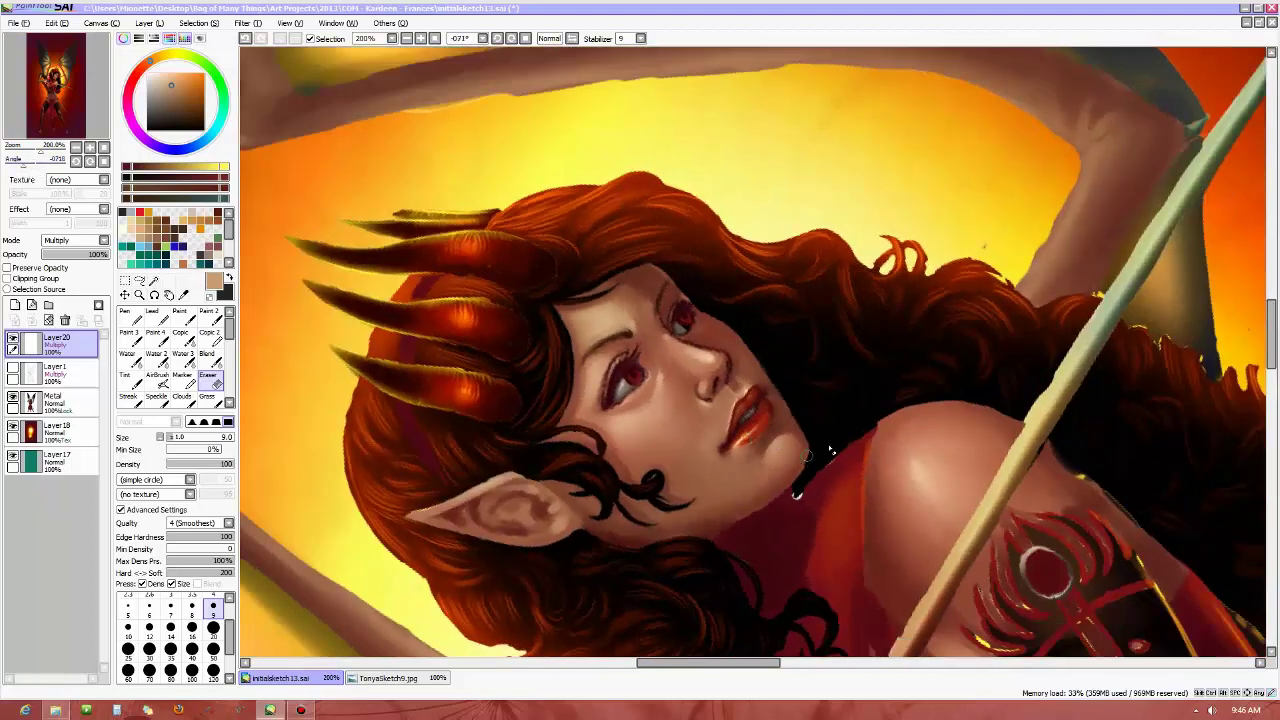
{"action": "scroll", "coordinate": [845, 462], "scroll_direction": "up", "scroll_amount": 1}
{"action": "scroll", "coordinate": [845, 462], "scroll_direction": "down", "scroll_amount": 2}
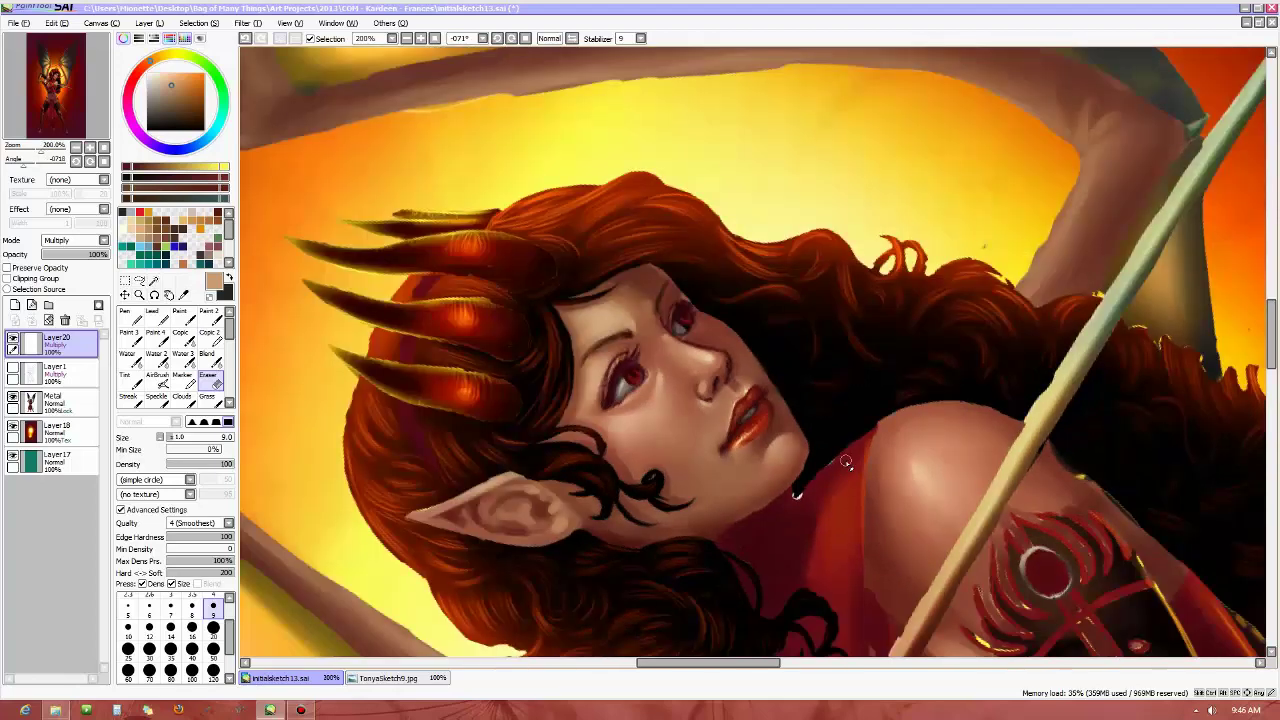
{"action": "scroll", "coordinate": [872, 456], "scroll_direction": "up", "scroll_amount": 1}
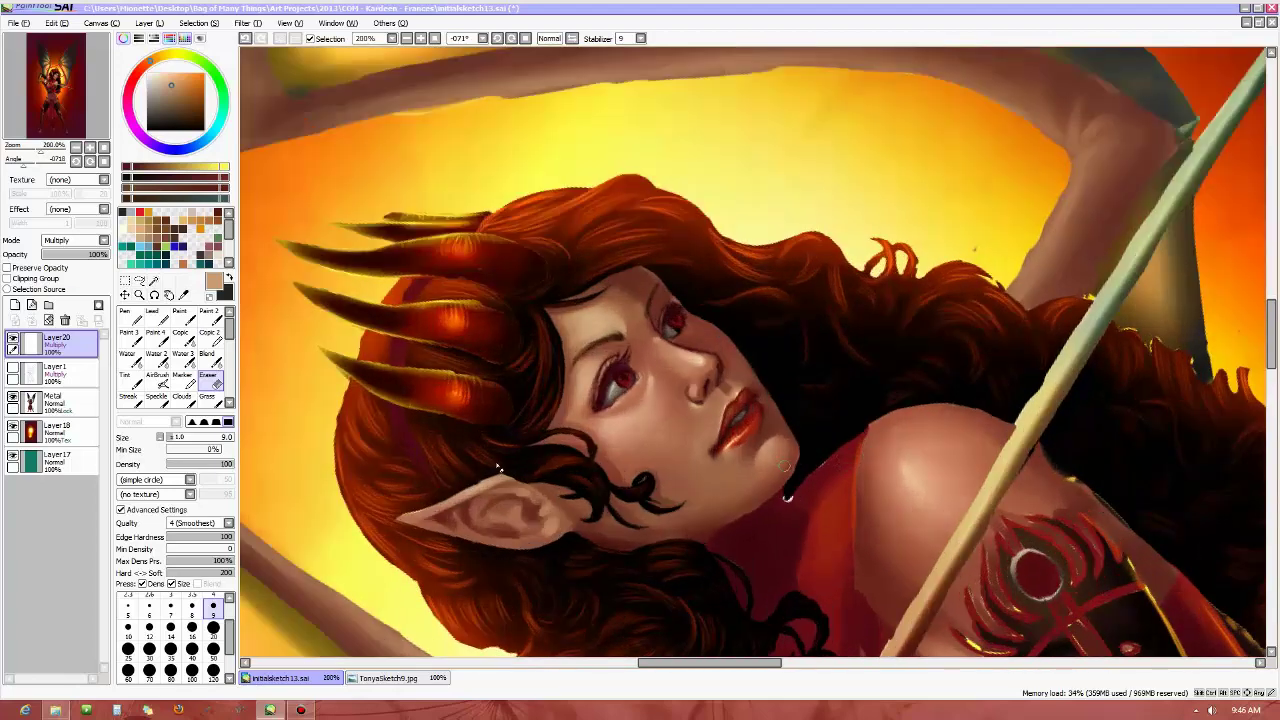
{"action": "left_click", "coordinate": [12, 341]}
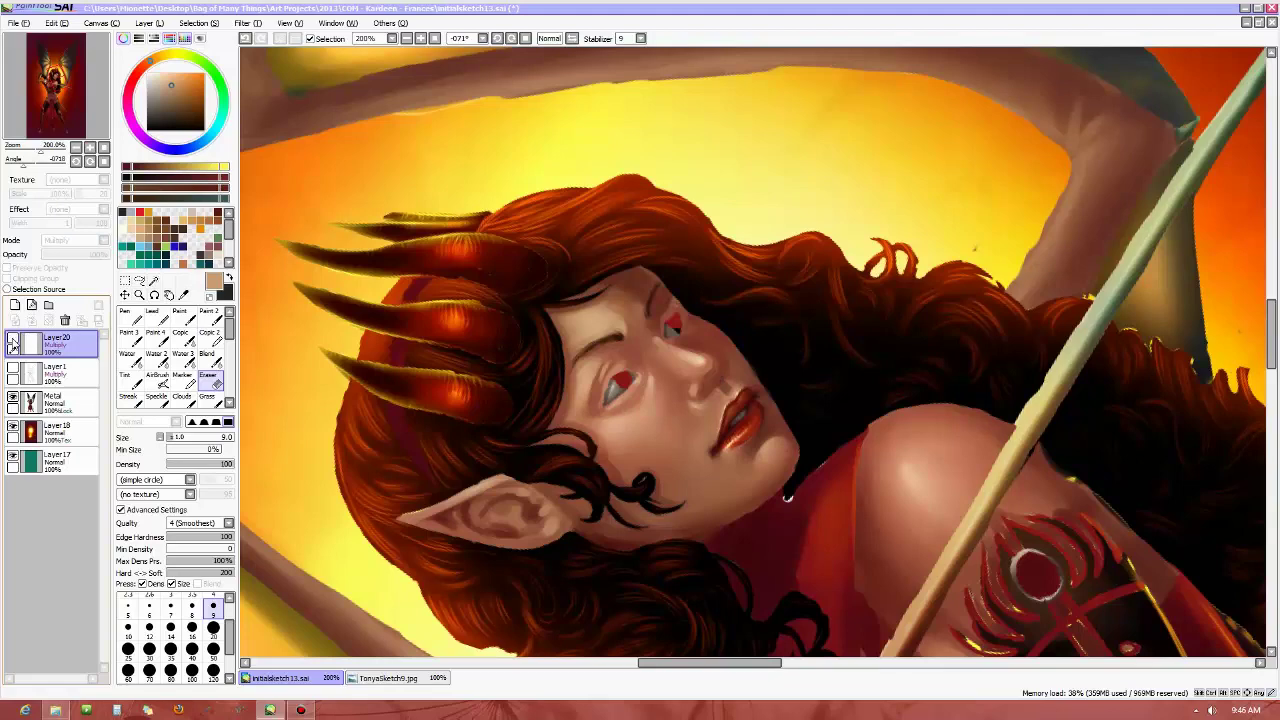
{"action": "left_click", "coordinate": [12, 343]}
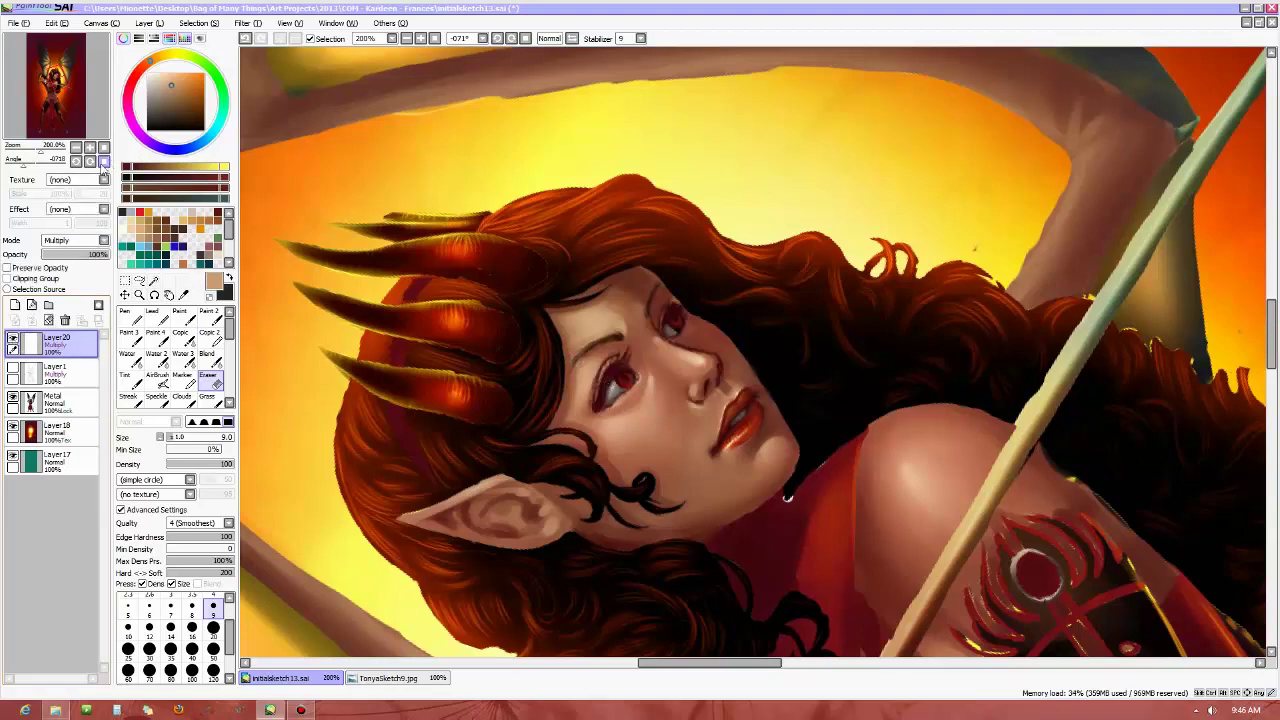
Reset the canvas rotation, review the figure, and show the Layer1 line work over the painting
{"action": "left_click", "coordinate": [104, 161]}
{"action": "scroll", "coordinate": [672, 497], "scroll_direction": "down", "scroll_amount": 3}
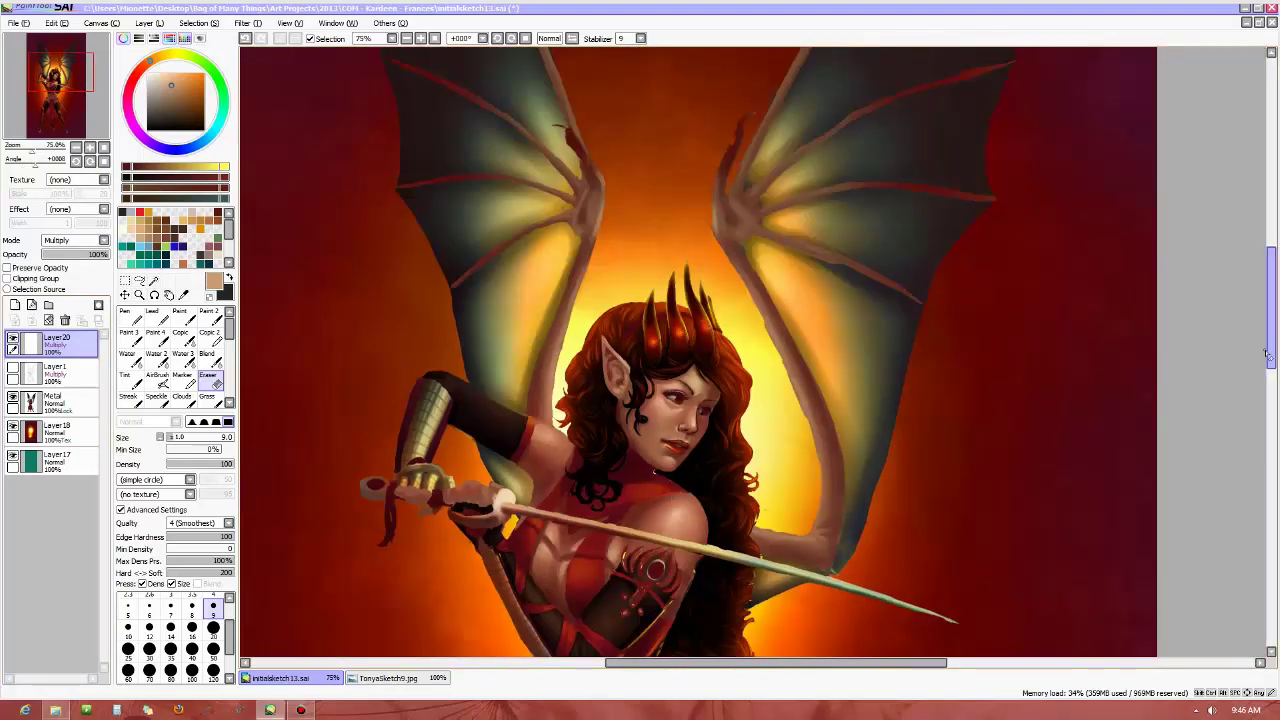
{"action": "mouse_move", "coordinate": [1270, 358]}
{"action": "left_mouse_down"}
{"action": "mouse_move", "coordinate": [1253, 408]}
{"action": "mouse_move", "coordinate": [1255, 372]}
{"action": "left_mouse_up"}
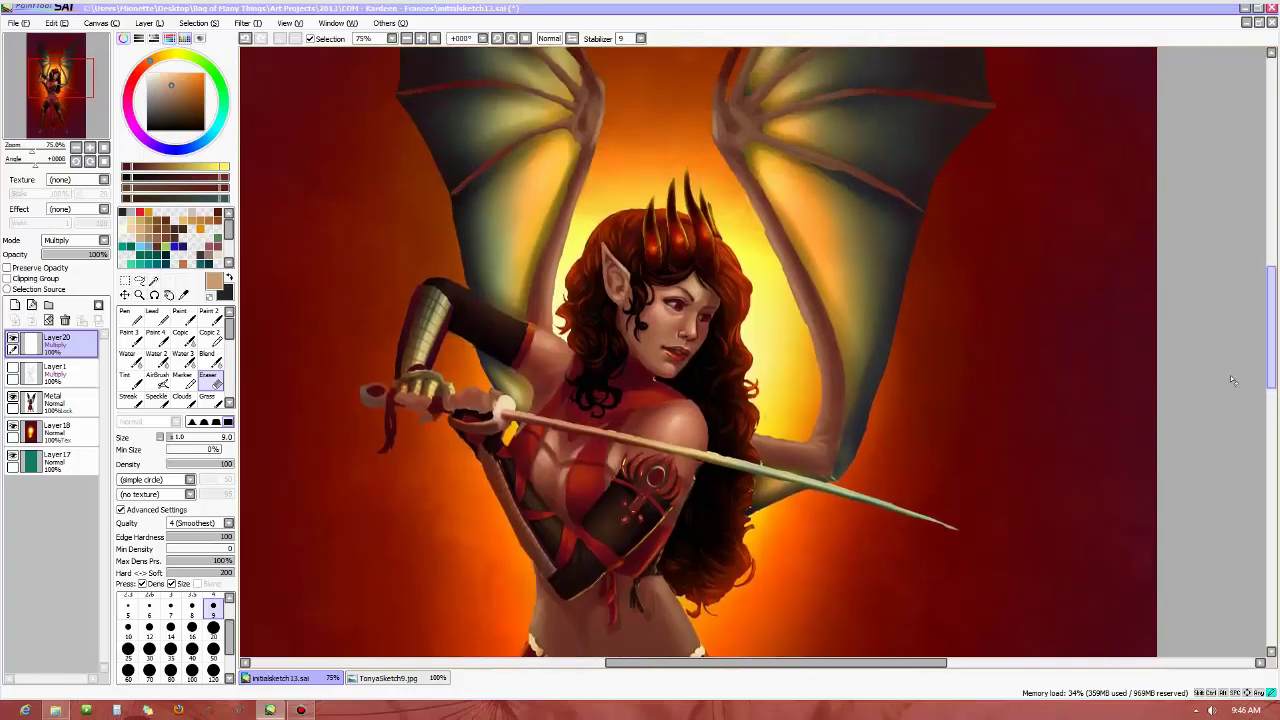
{"action": "scroll", "coordinate": [697, 370], "scroll_direction": "up", "scroll_amount": 1}
{"action": "scroll", "coordinate": [697, 370], "scroll_direction": "up", "scroll_amount": 1}
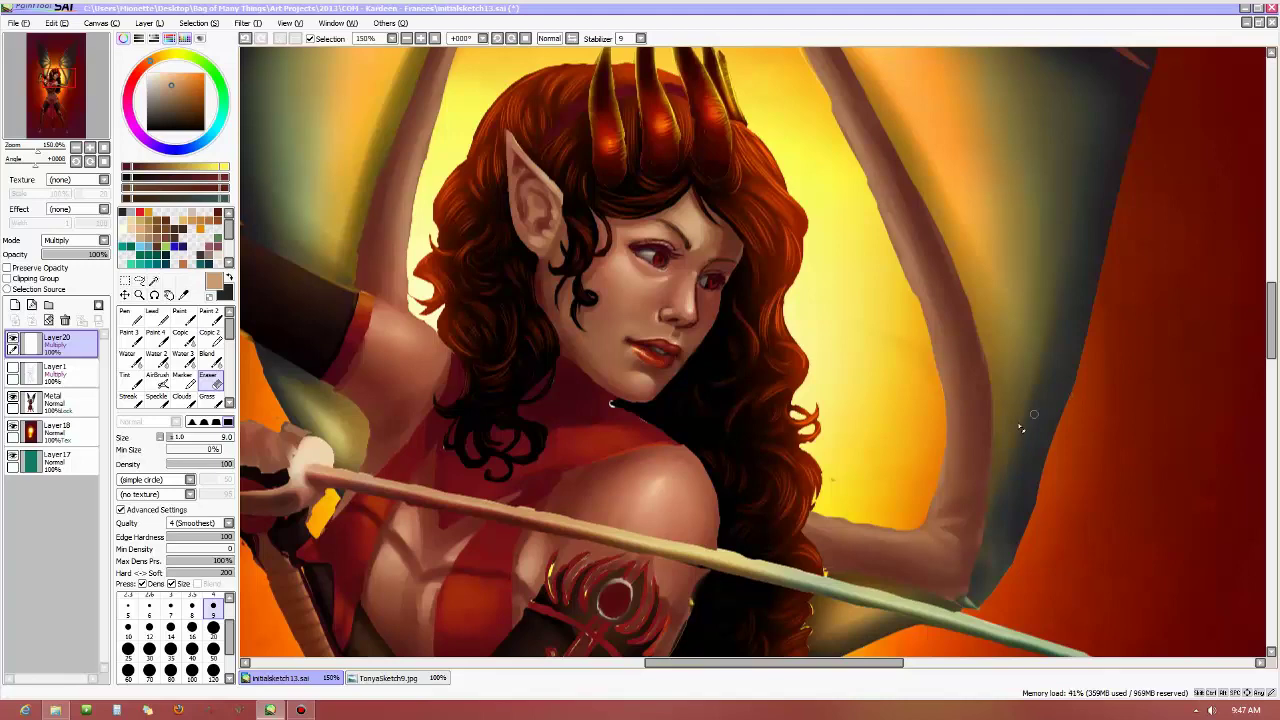
{"action": "scroll", "coordinate": [858, 496], "scroll_direction": "down", "scroll_amount": 2}
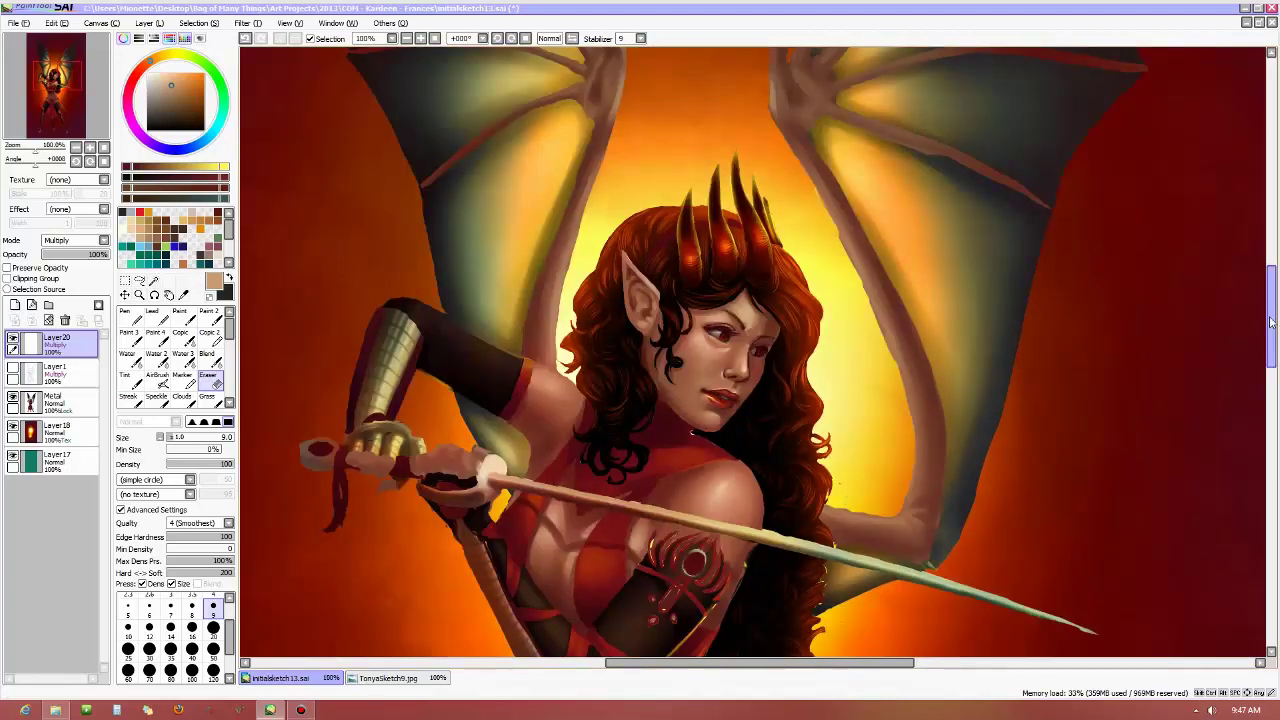
{"action": "mouse_move", "coordinate": [1271, 318]}
{"action": "left_mouse_down"}
{"action": "mouse_move", "coordinate": [1260, 491]}
{"action": "mouse_move", "coordinate": [1260, 304]}
{"action": "left_mouse_up"}
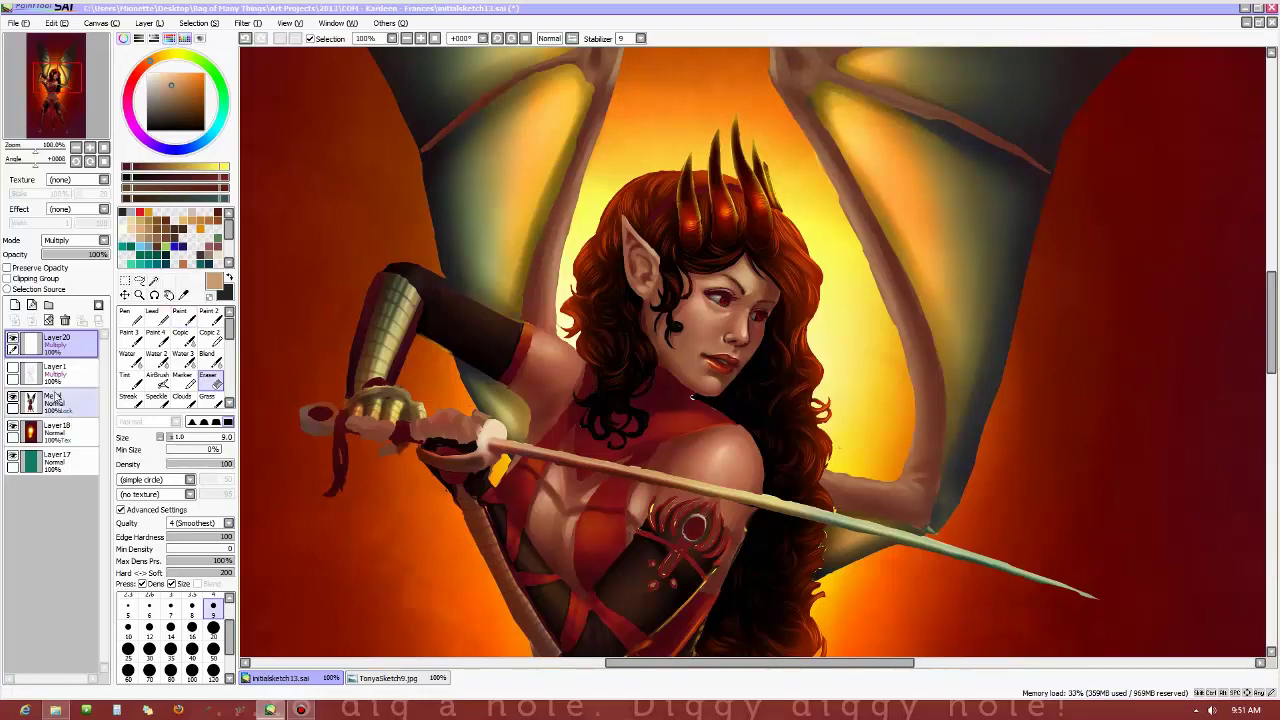
{"action": "left_click", "coordinate": [12, 371]}
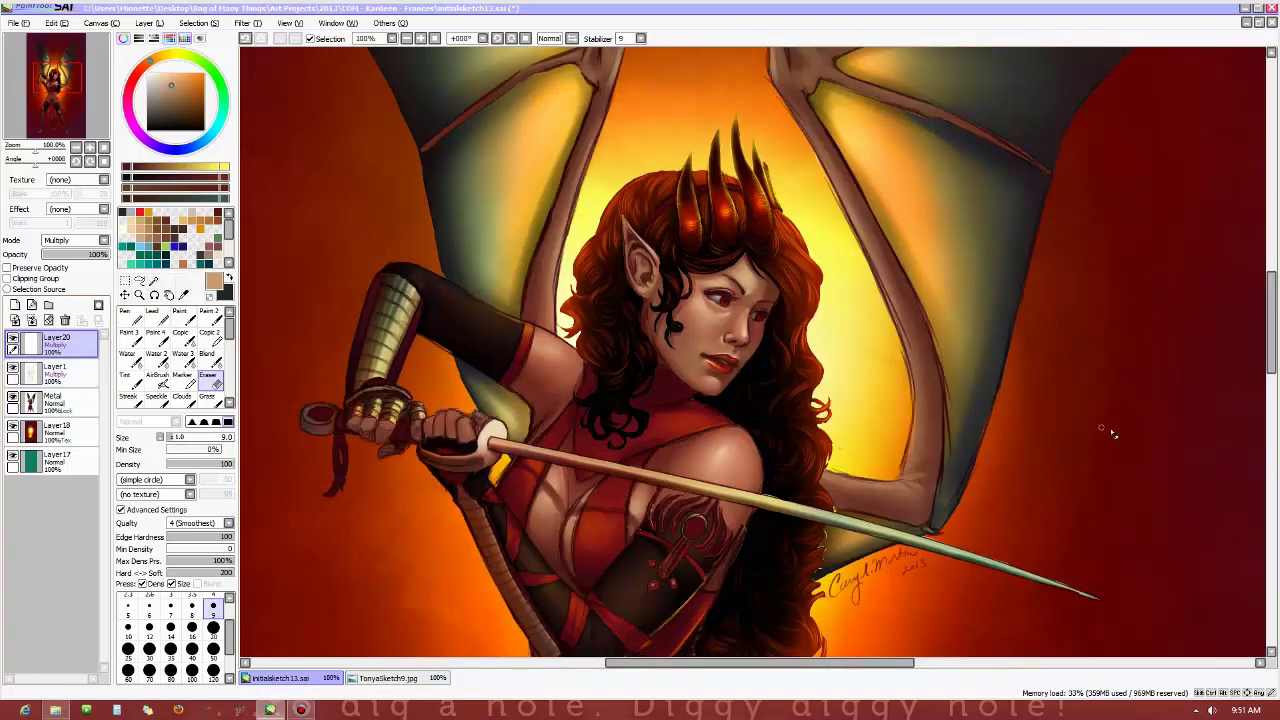